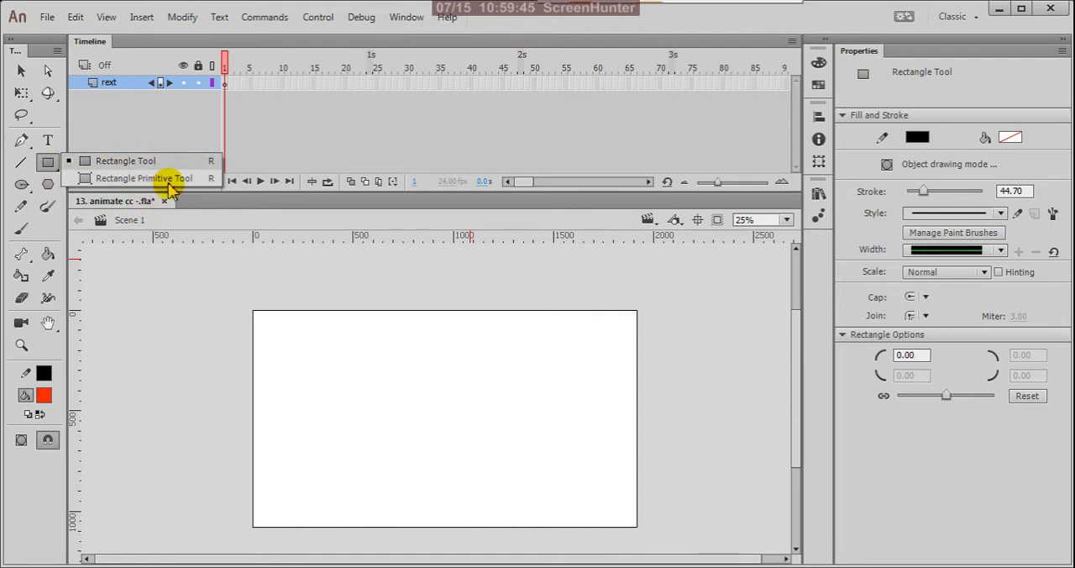
Draw a trial circle outline with the Oval Tool across the stage's left edge, and undo it.
{"action": "left_click", "coordinate": [28, 187]}
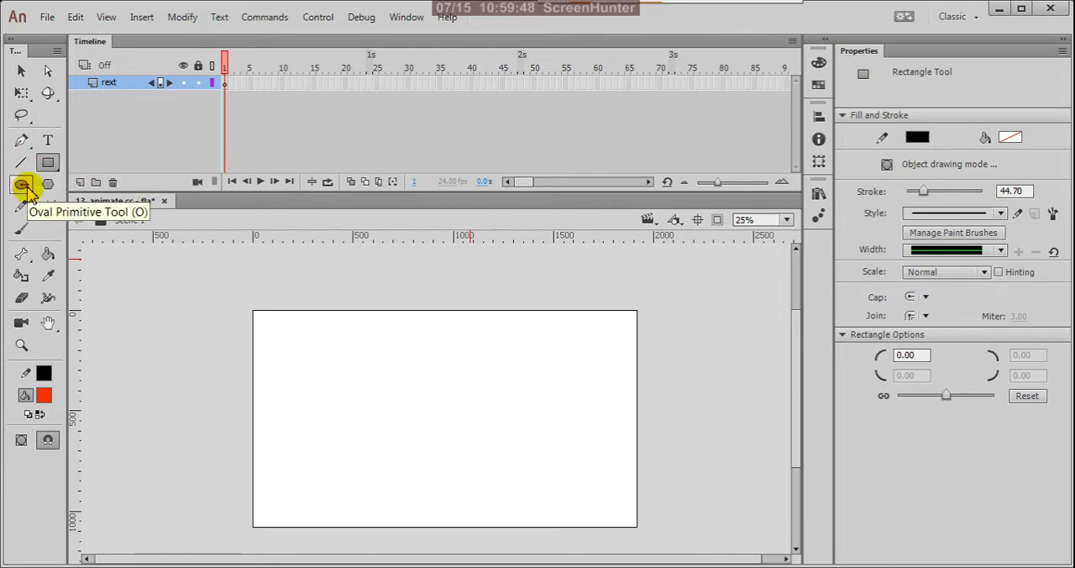
{"action": "left_click", "coordinate": [22, 185]}
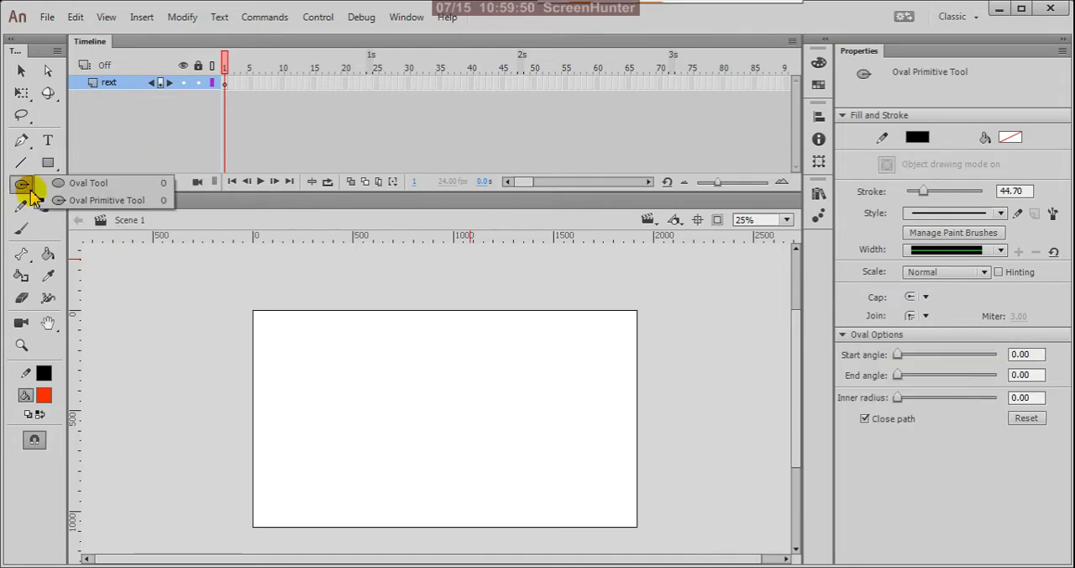
{"action": "left_click", "coordinate": [138, 183]}
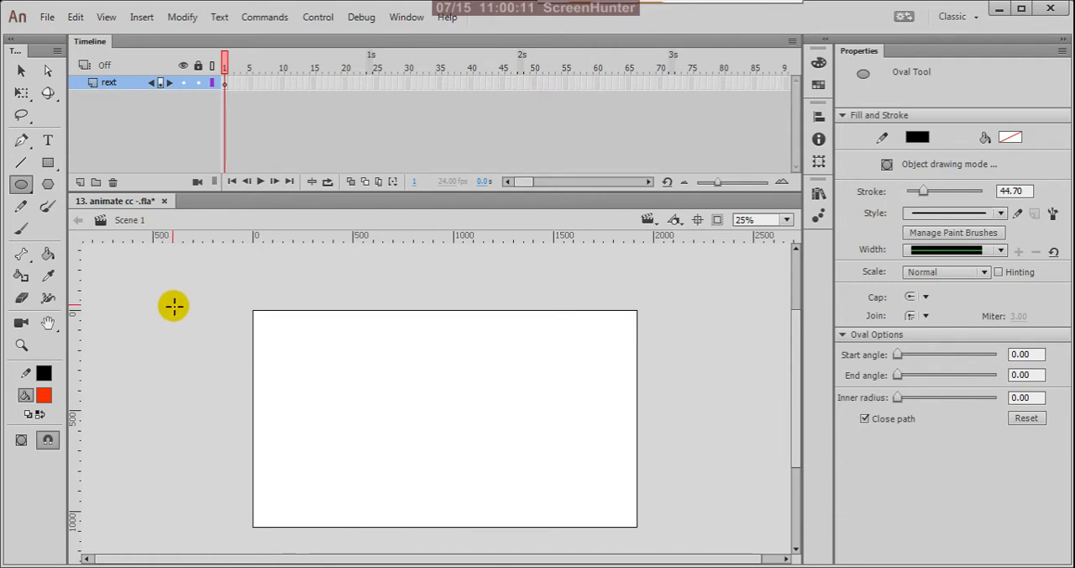
{"action": "left_click_drag", "start_coordinate": [173, 306], "coordinate": [290, 420]}
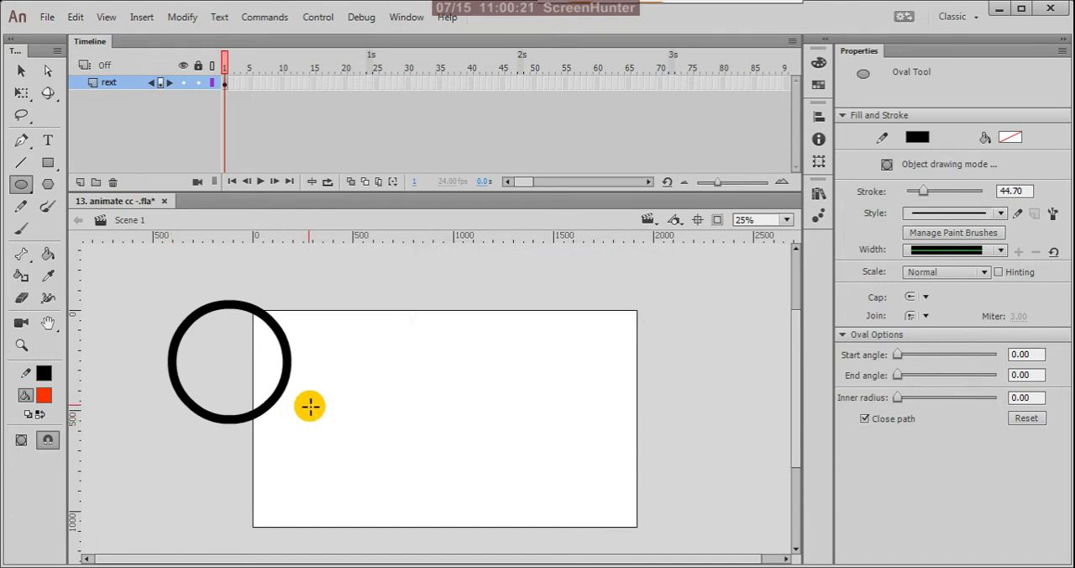
{"action": "key", "text": "ctrl+z"}
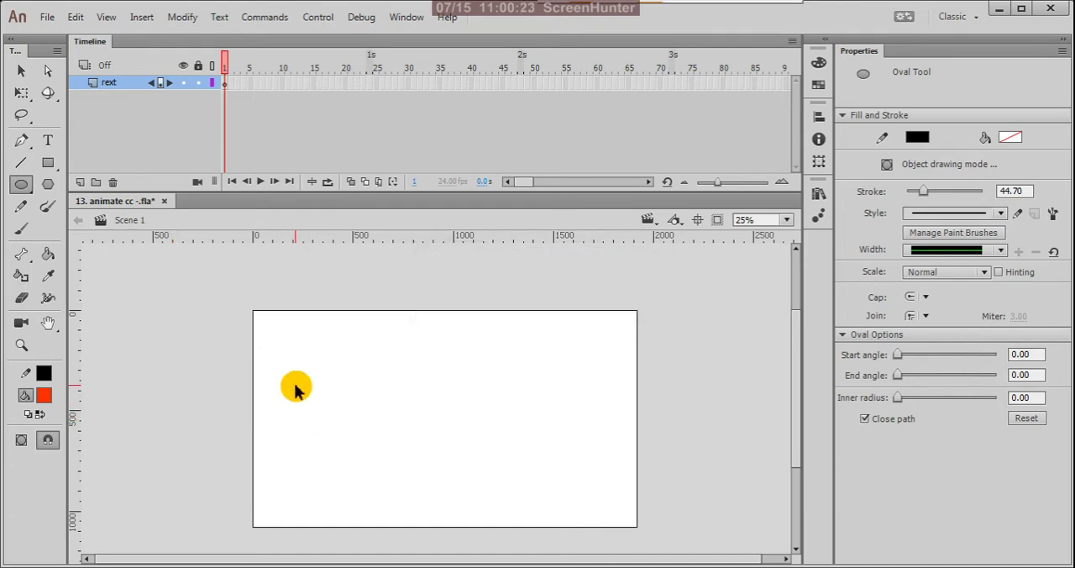
Draw an unfilled circle about 876 px in diameter with the Oval Tool, overlapping the stage's upper-left corner.
{"action": "left_click", "coordinate": [30, 189]}
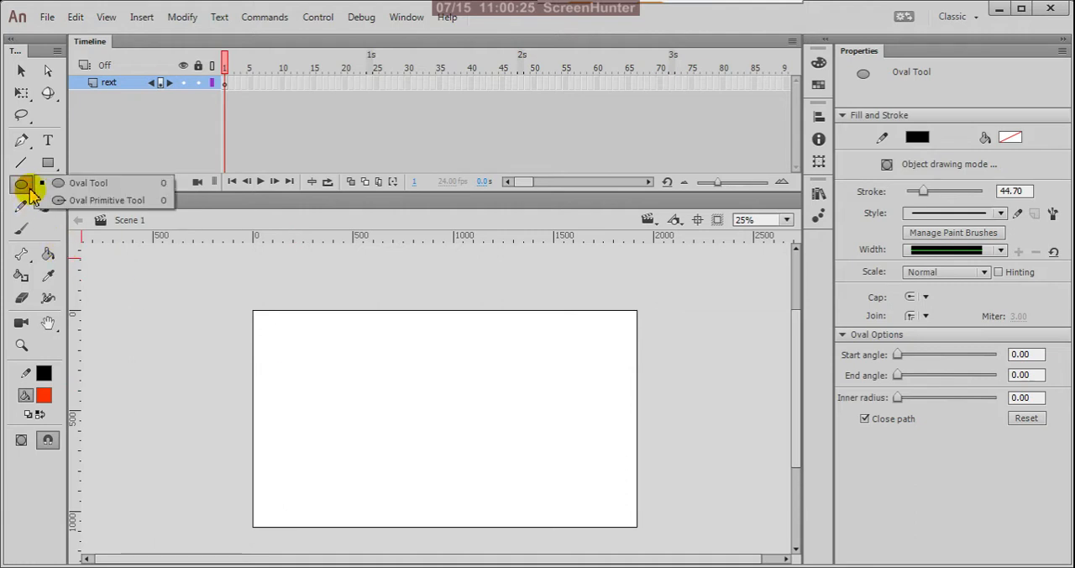
{"action": "left_click", "coordinate": [58, 184]}
{"action": "left_click_drag", "start_coordinate": [191, 300], "coordinate": [386, 482]}
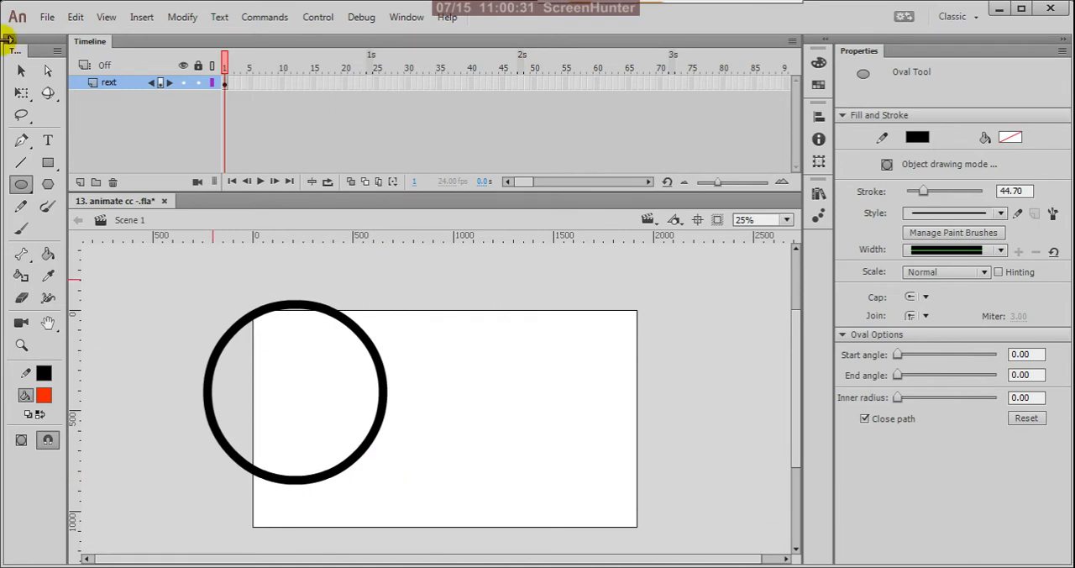
Select the circle's black outline and fill the circle's interior with the red-orange fill colour.
{"action": "left_click", "coordinate": [24, 74]}
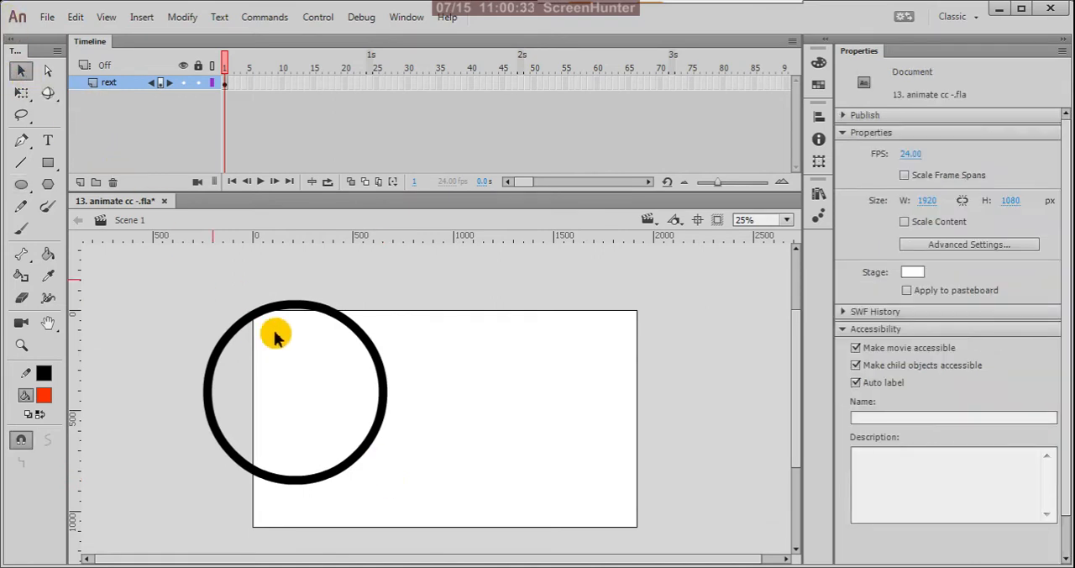
{"action": "left_click", "coordinate": [351, 329]}
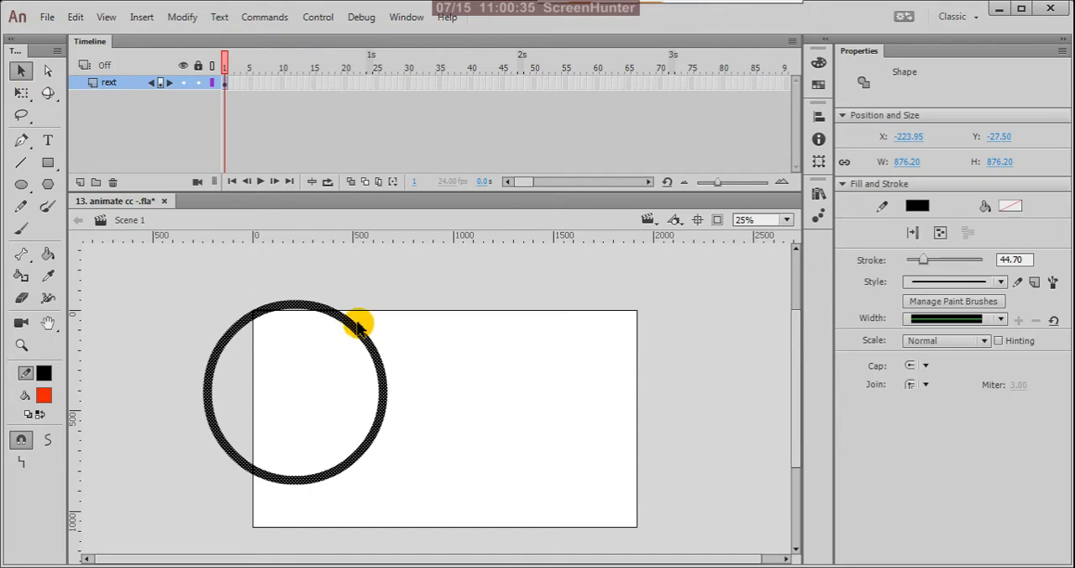
{"action": "left_click", "coordinate": [366, 319]}
{"action": "left_click", "coordinate": [361, 336]}
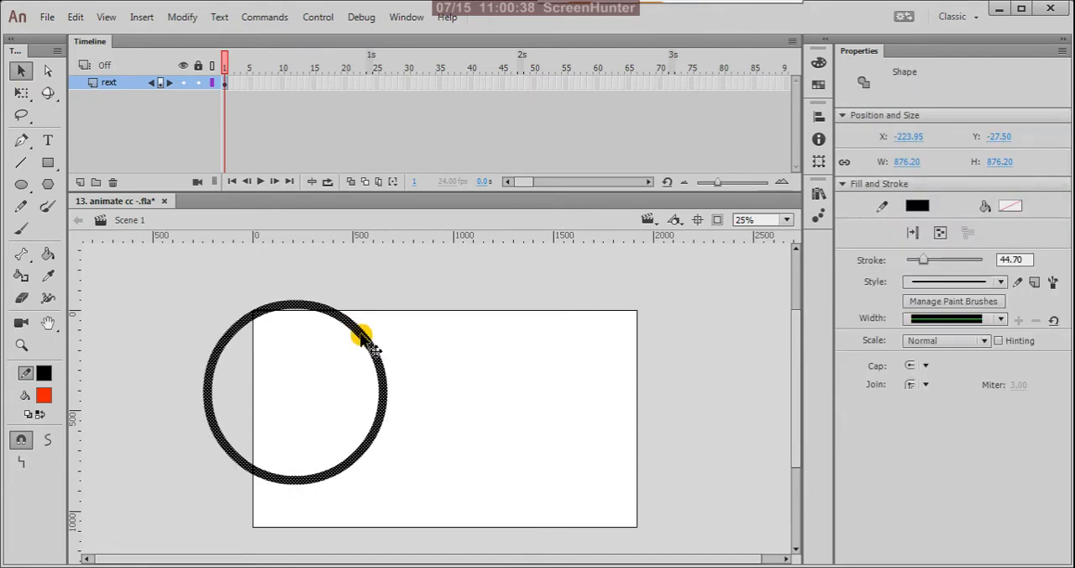
{"action": "key", "text": "k"}
{"action": "left_click", "coordinate": [294, 378]}
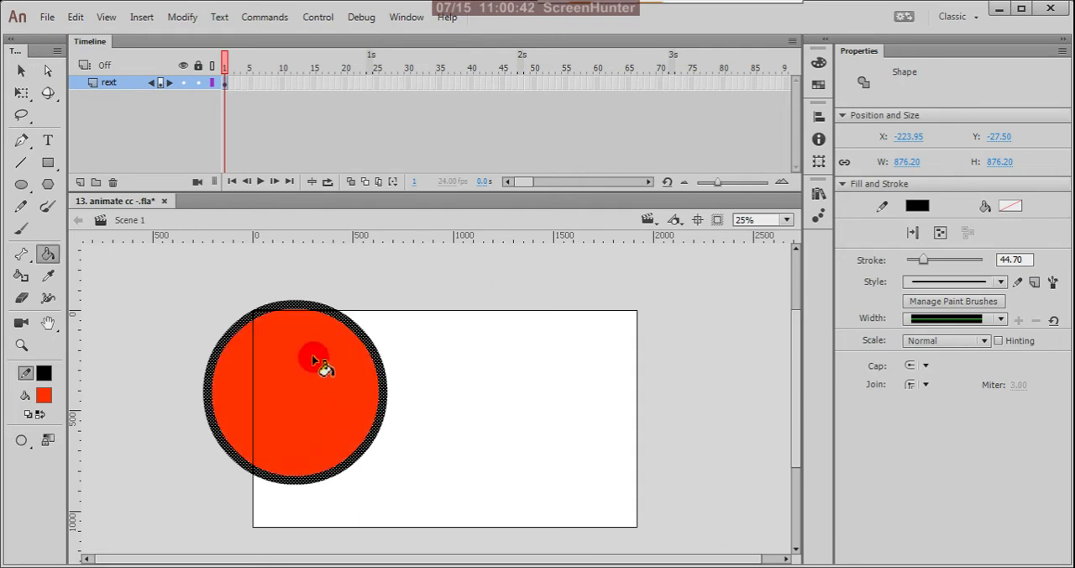
Draw a tall filled ellipse near the stage's middle and a filled circle about 709 px wide across its right edge.
{"action": "left_click", "coordinate": [21, 72]}
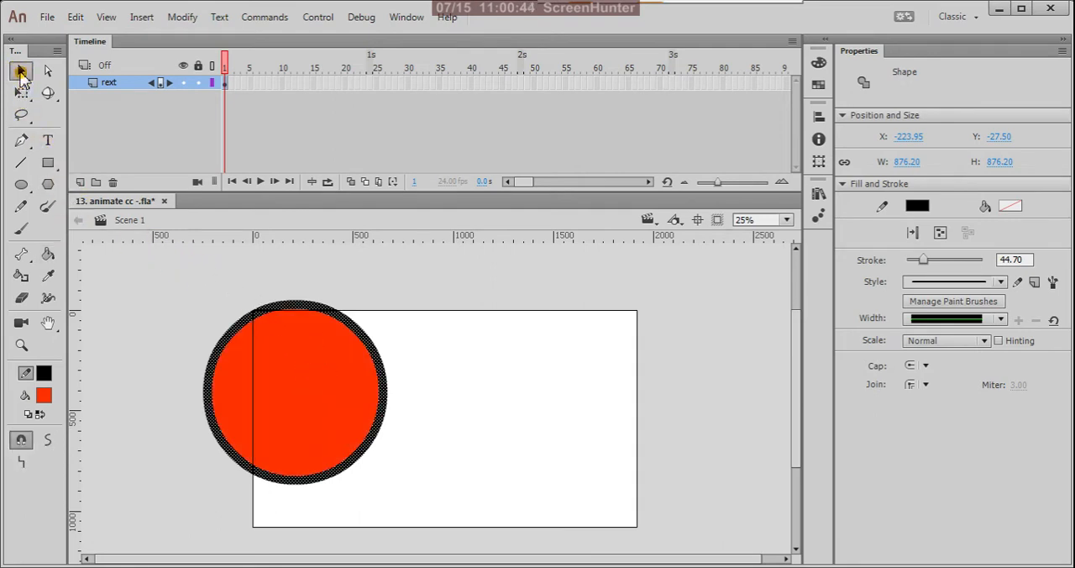
{"action": "left_click", "coordinate": [21, 184]}
{"action": "mouse_move", "coordinate": [428, 294]}
{"action": "left_mouse_down"}
{"action": "mouse_move", "coordinate": [693, 408]}
{"action": "mouse_move", "coordinate": [631, 403]}
{"action": "mouse_move", "coordinate": [592, 351]}
{"action": "mouse_move", "coordinate": [710, 347]}
{"action": "mouse_move", "coordinate": [674, 365]}
{"action": "mouse_move", "coordinate": [722, 367]}
{"action": "mouse_move", "coordinate": [596, 429]}
{"action": "mouse_move", "coordinate": [530, 514]}
{"action": "mouse_move", "coordinate": [539, 477]}
{"action": "mouse_move", "coordinate": [527, 489]}
{"action": "left_mouse_up"}
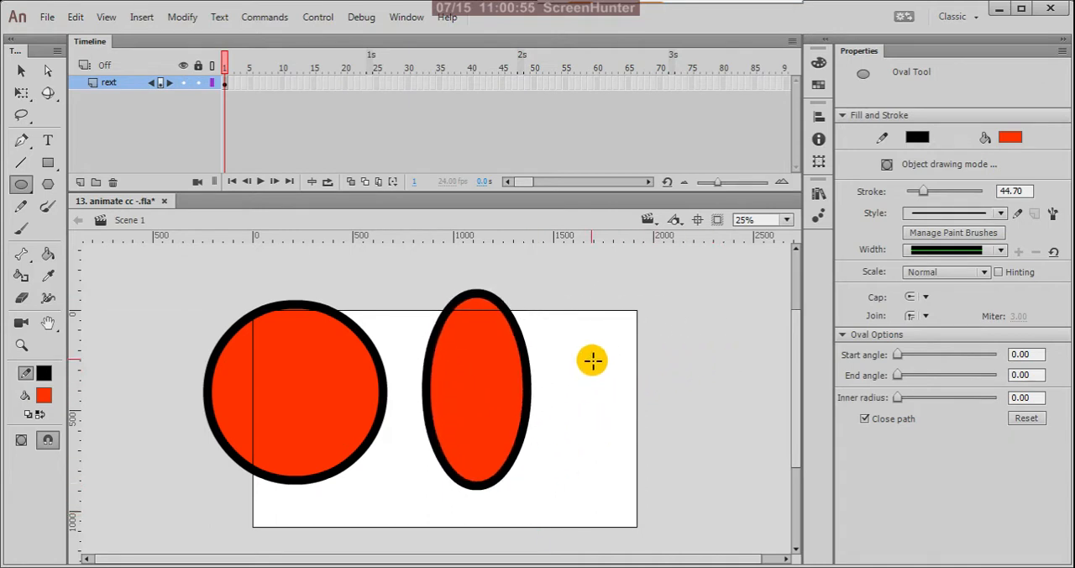
{"action": "mouse_move", "coordinate": [608, 332]}
{"action": "left_mouse_down"}
{"action": "mouse_move", "coordinate": [751, 476]}
{"action": "mouse_move", "coordinate": [613, 380]}
{"action": "mouse_move", "coordinate": [736, 487]}
{"action": "mouse_move", "coordinate": [749, 475]}
{"action": "mouse_move", "coordinate": [710, 451]}
{"action": "mouse_move", "coordinate": [681, 390]}
{"action": "mouse_move", "coordinate": [752, 432]}
{"action": "mouse_move", "coordinate": [682, 411]}
{"action": "mouse_move", "coordinate": [742, 477]}
{"action": "mouse_move", "coordinate": [708, 470]}
{"action": "mouse_move", "coordinate": [789, 523]}
{"action": "mouse_move", "coordinate": [744, 448]}
{"action": "mouse_move", "coordinate": [700, 422]}
{"action": "mouse_move", "coordinate": [758, 454]}
{"action": "mouse_move", "coordinate": [763, 491]}
{"action": "mouse_move", "coordinate": [753, 485]}
{"action": "left_mouse_up"}
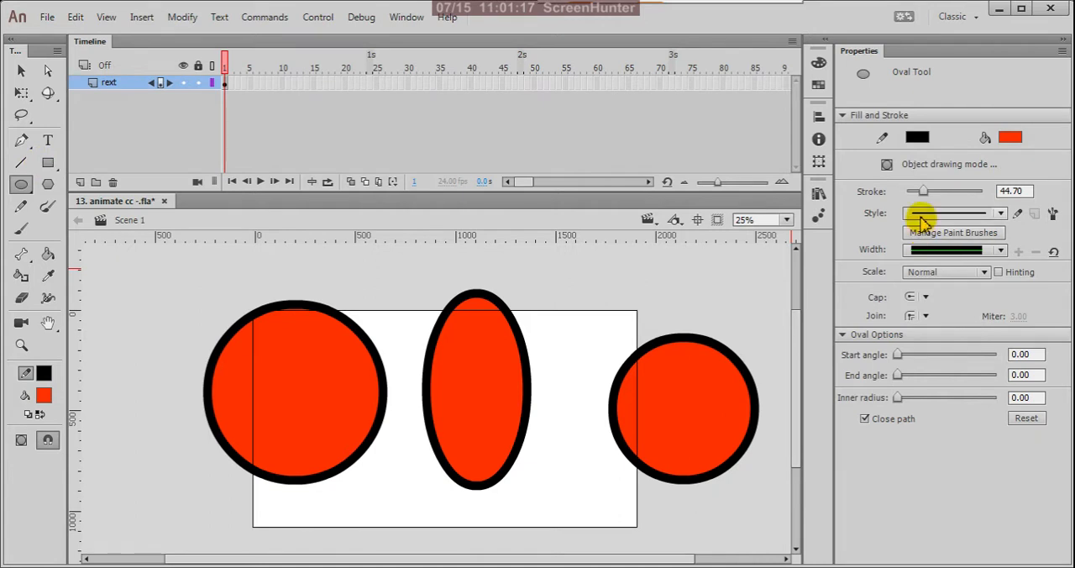
Try a charcoal-like and a wavy ink brush stroke style on the outline of the circle at the stage's right edge.
{"action": "left_click", "coordinate": [1000, 216]}
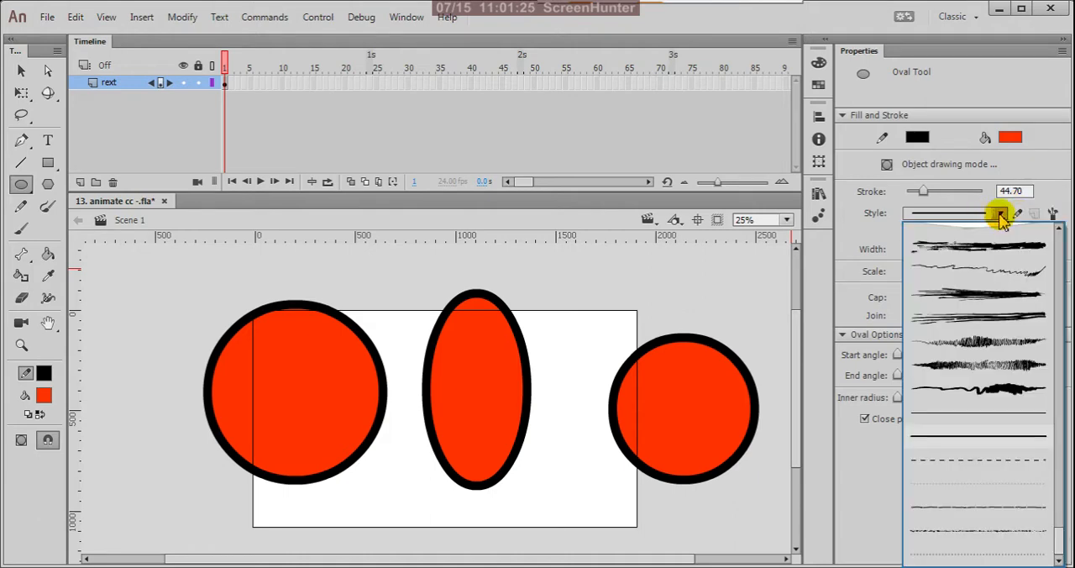
{"action": "left_click", "coordinate": [1006, 396]}
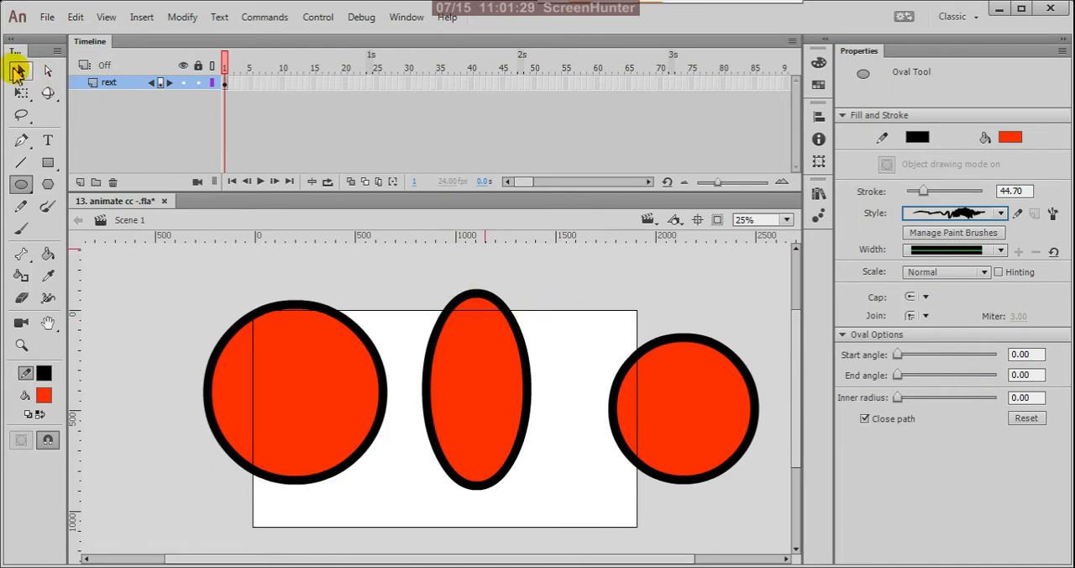
{"action": "left_click", "coordinate": [19, 74]}
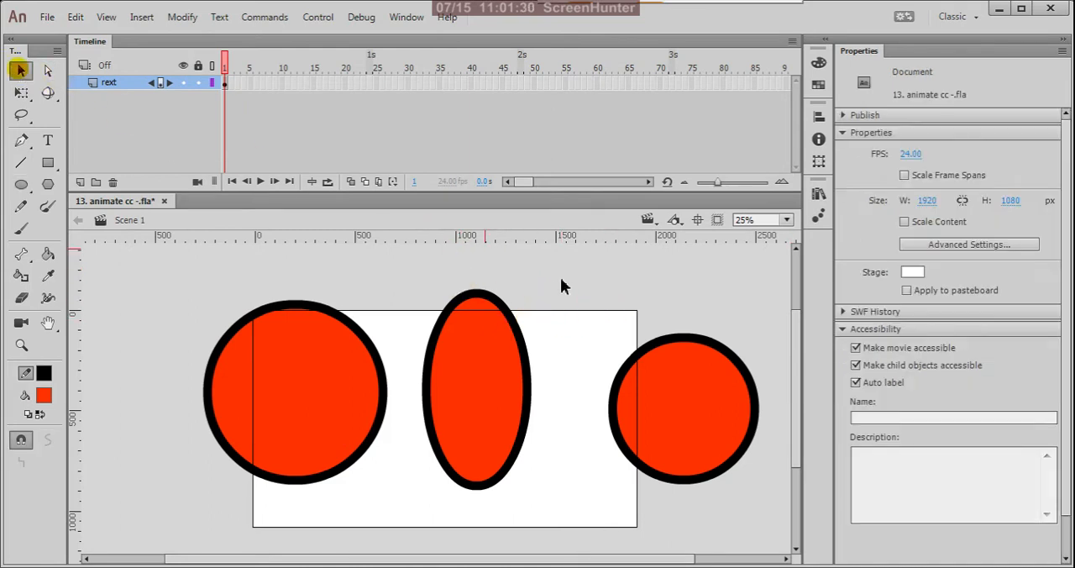
{"action": "left_click", "coordinate": [689, 341]}
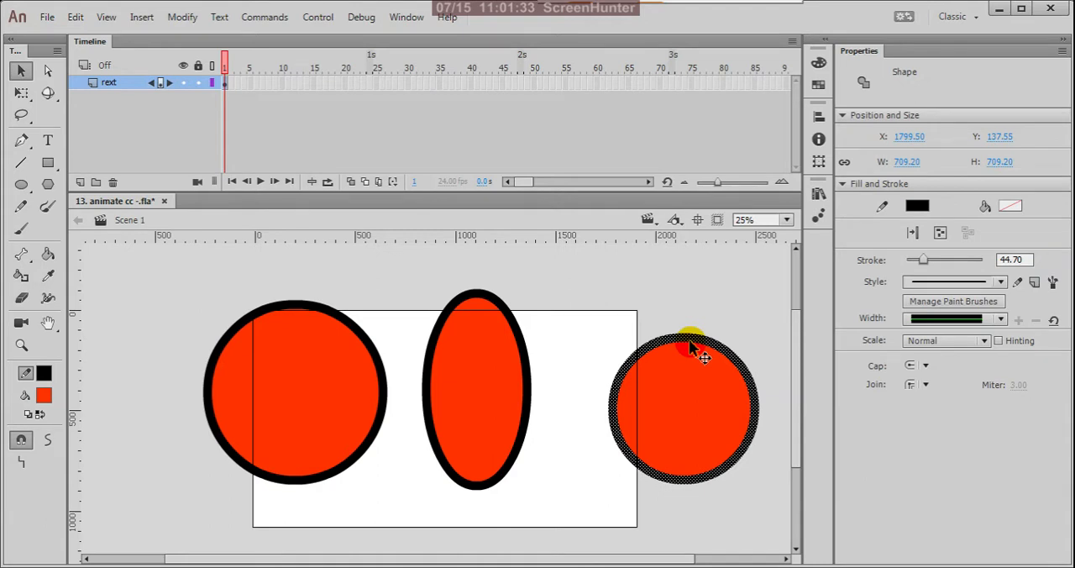
{"action": "left_click", "coordinate": [1001, 282]}
{"action": "left_click", "coordinate": [996, 344]}
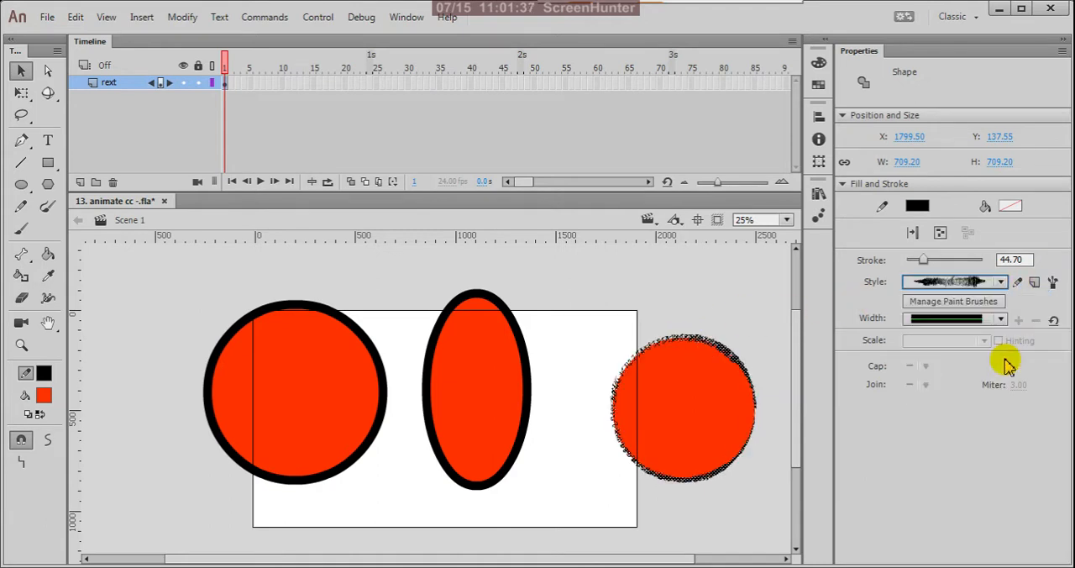
{"action": "left_click", "coordinate": [1001, 282]}
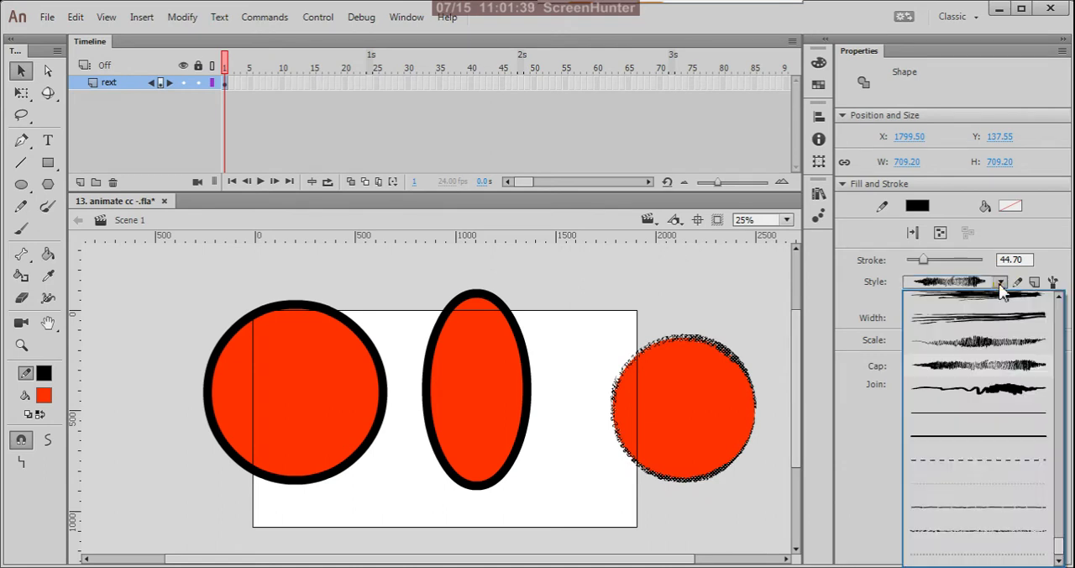
{"action": "left_click", "coordinate": [1003, 391]}
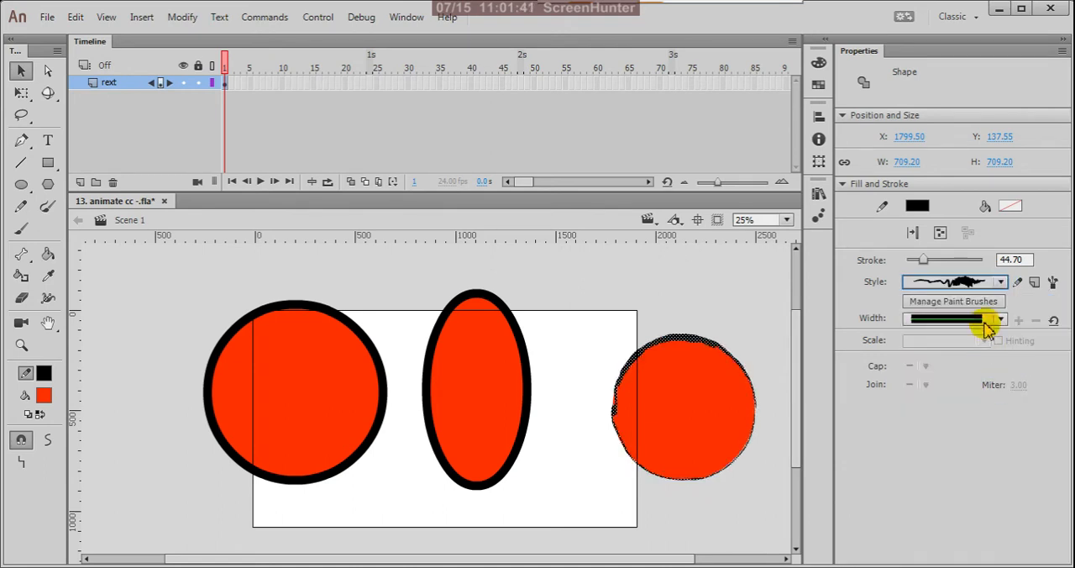
Try the orange paint brush and dashed stroke styles on the same circle's outline, and return it to the thick solid style.
{"action": "left_click", "coordinate": [1001, 284]}
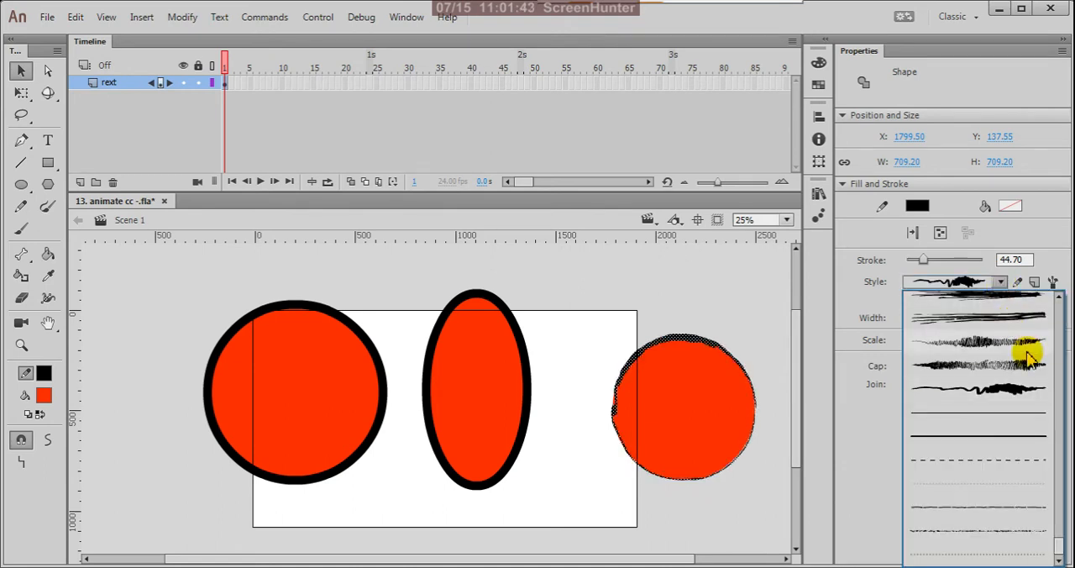
{"action": "scroll", "coordinate": [1028, 354], "scroll_direction": "up", "scroll_amount": 5}
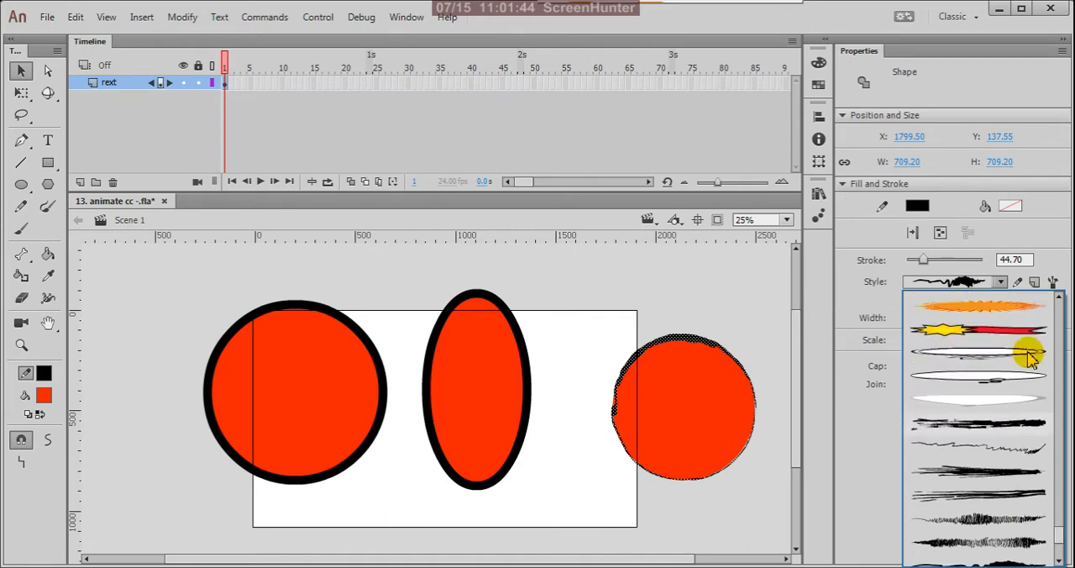
{"action": "left_click", "coordinate": [1011, 306]}
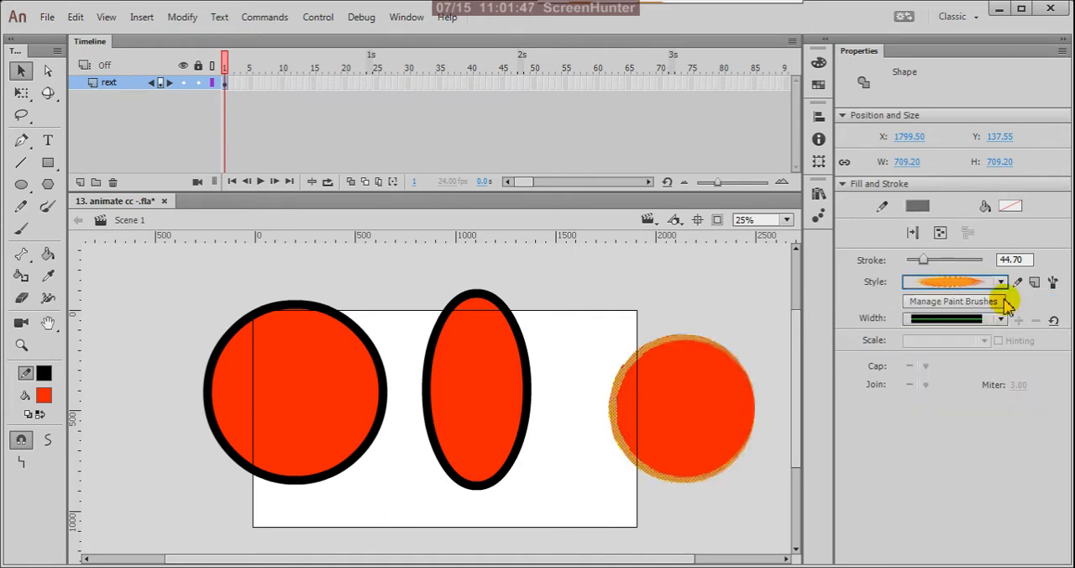
{"action": "left_click", "coordinate": [1004, 285]}
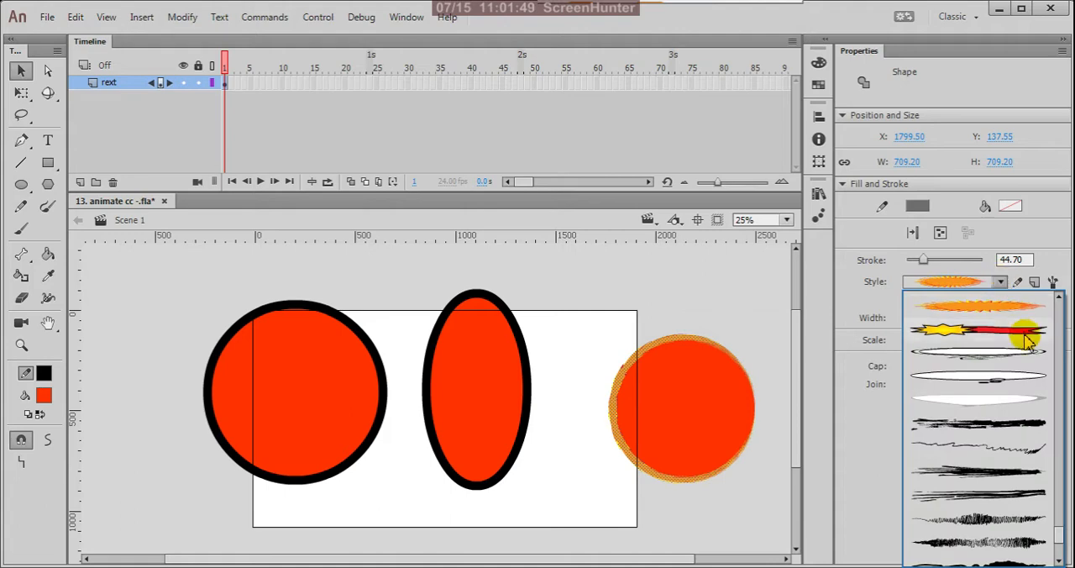
{"action": "scroll", "coordinate": [1024, 369], "scroll_direction": "down", "scroll_amount": 3}
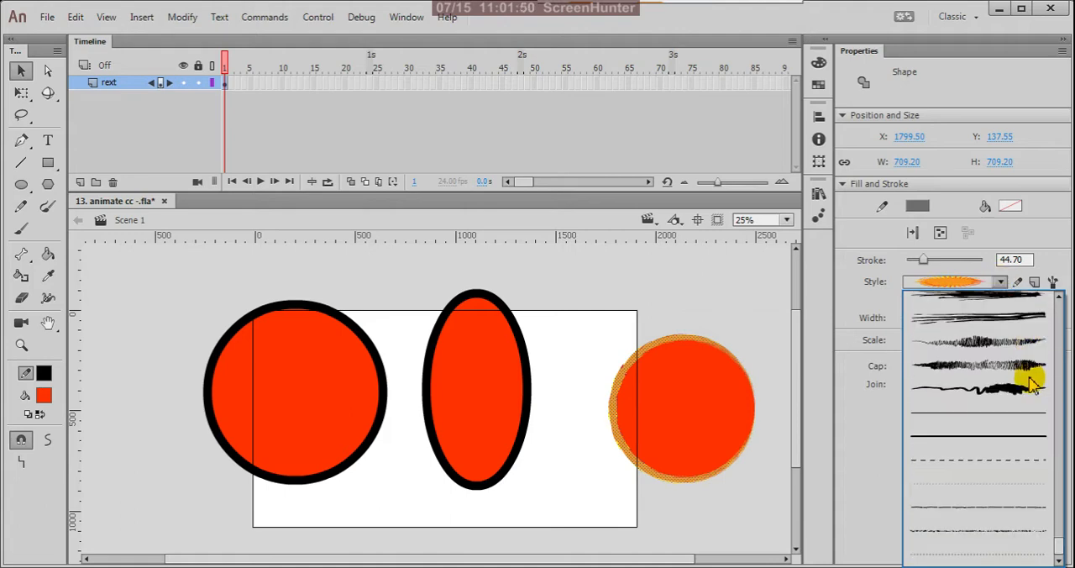
{"action": "left_click", "coordinate": [1001, 460]}
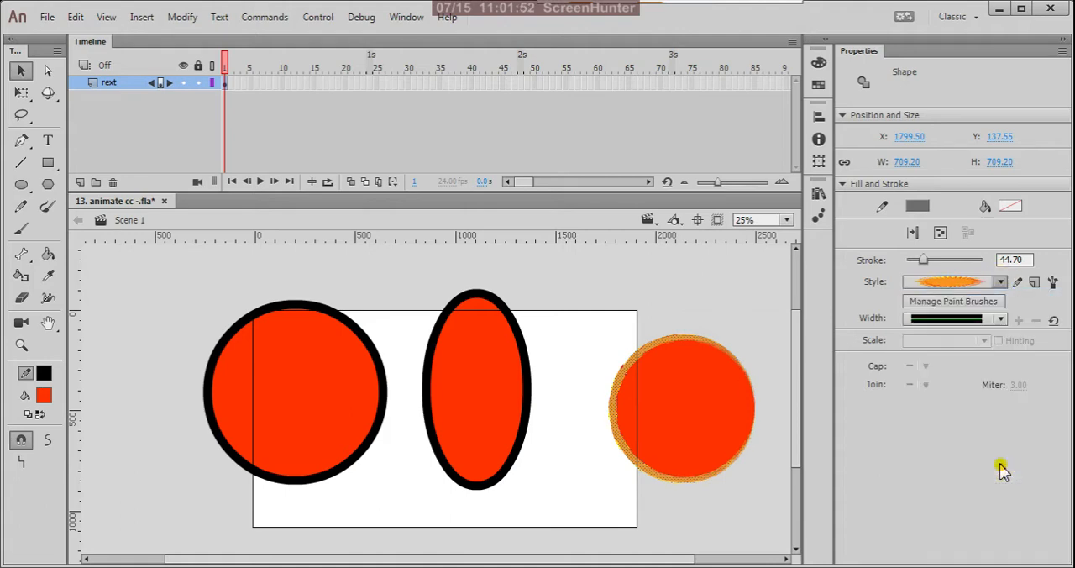
{"action": "left_click", "coordinate": [1001, 286]}
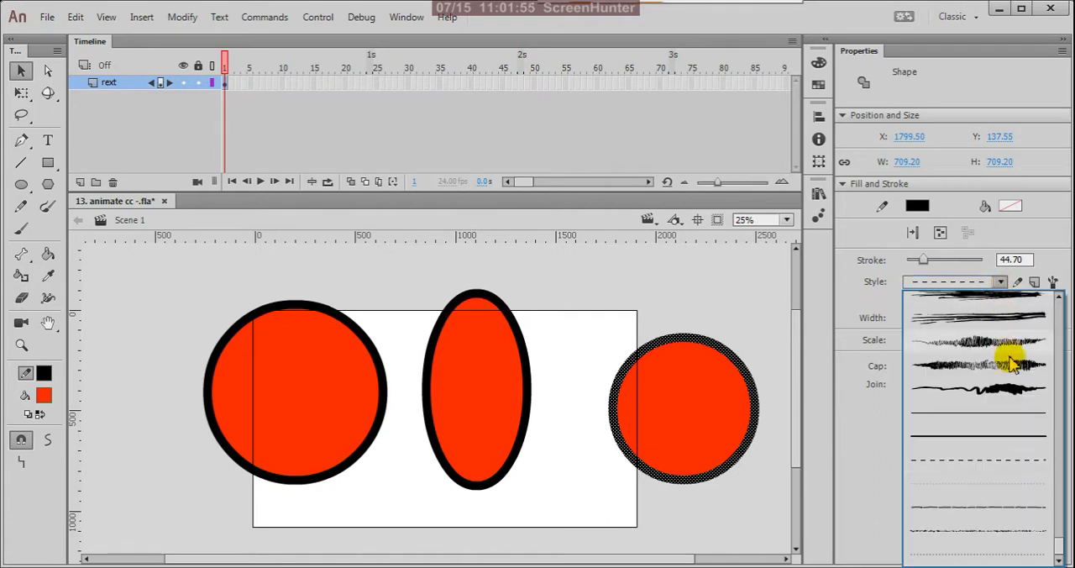
{"action": "left_click", "coordinate": [1019, 433]}
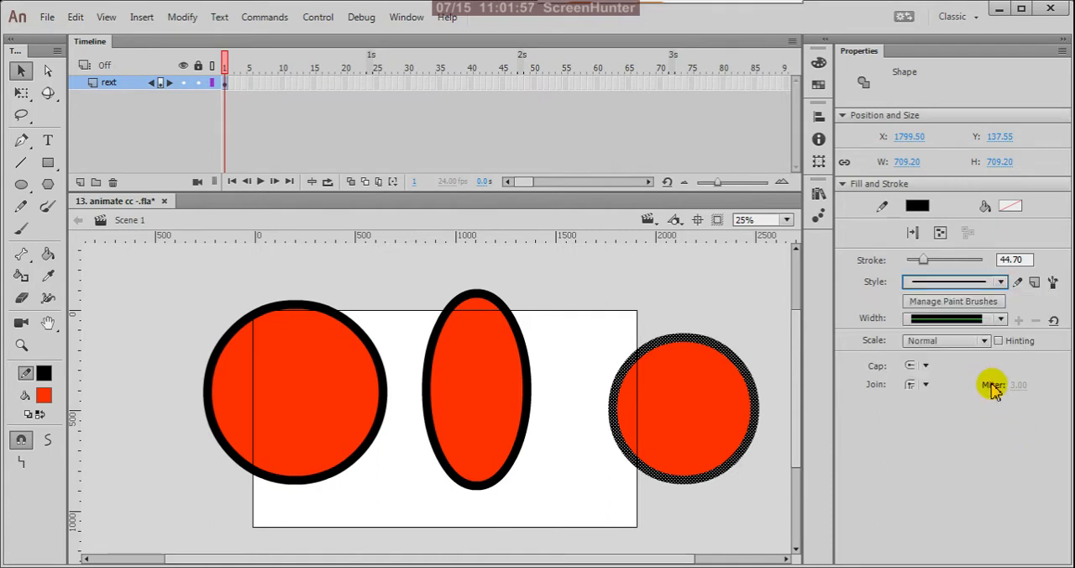
Browse the Decorative sets in the Brush Library and try the Text Divider 8 brush on the outline of the circle at the stage's right edge.
{"action": "left_click", "coordinate": [1052, 283]}
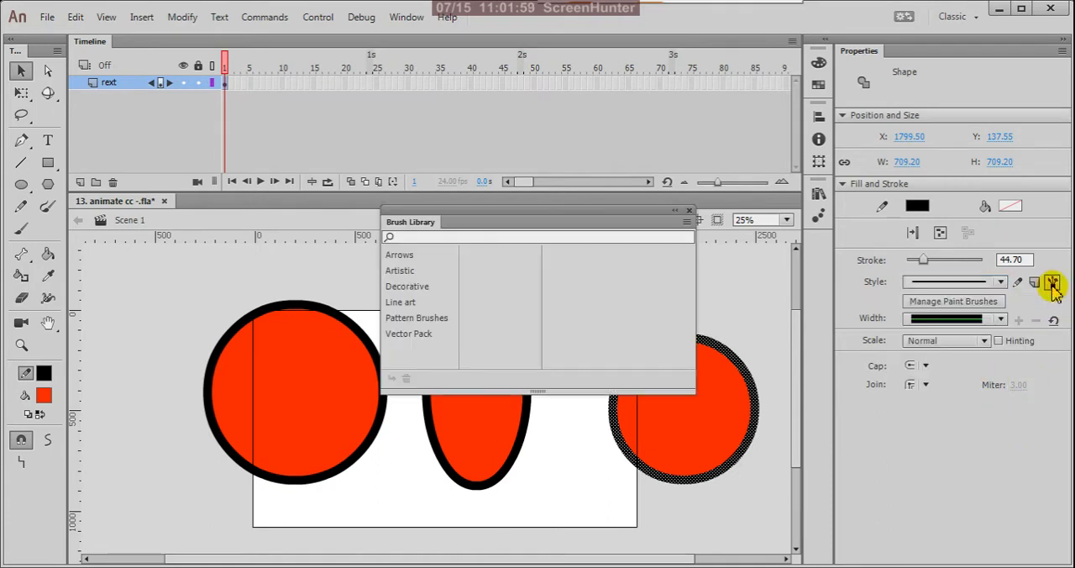
{"action": "left_click", "coordinate": [426, 286]}
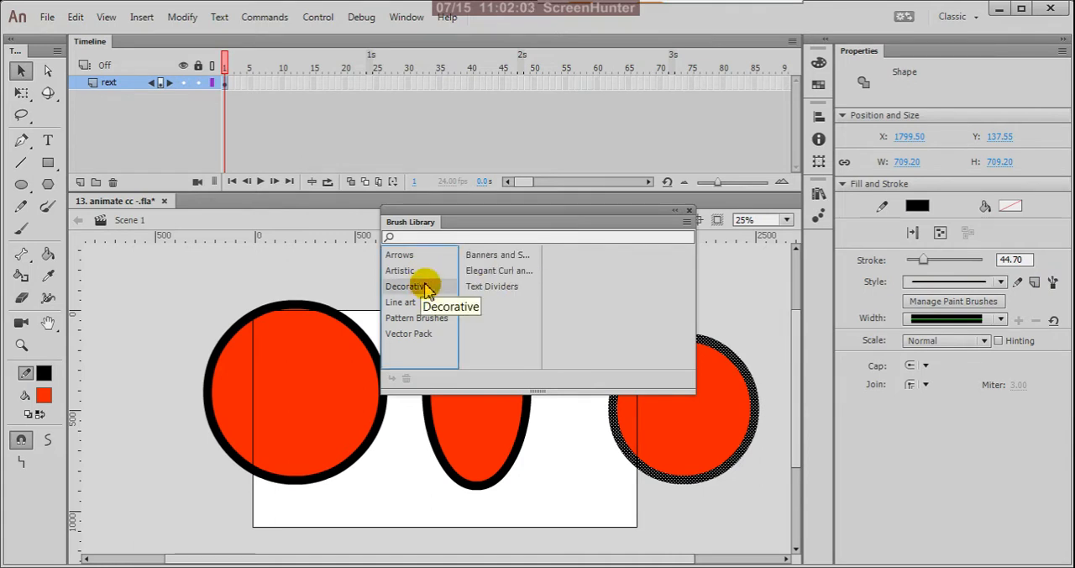
{"action": "left_click", "coordinate": [504, 255]}
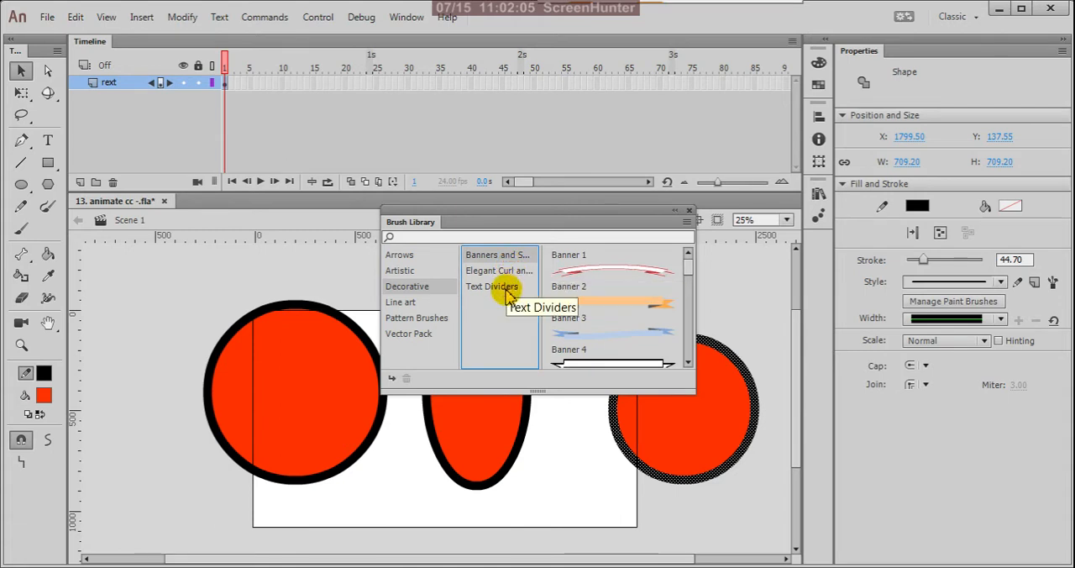
{"action": "left_click", "coordinate": [509, 275]}
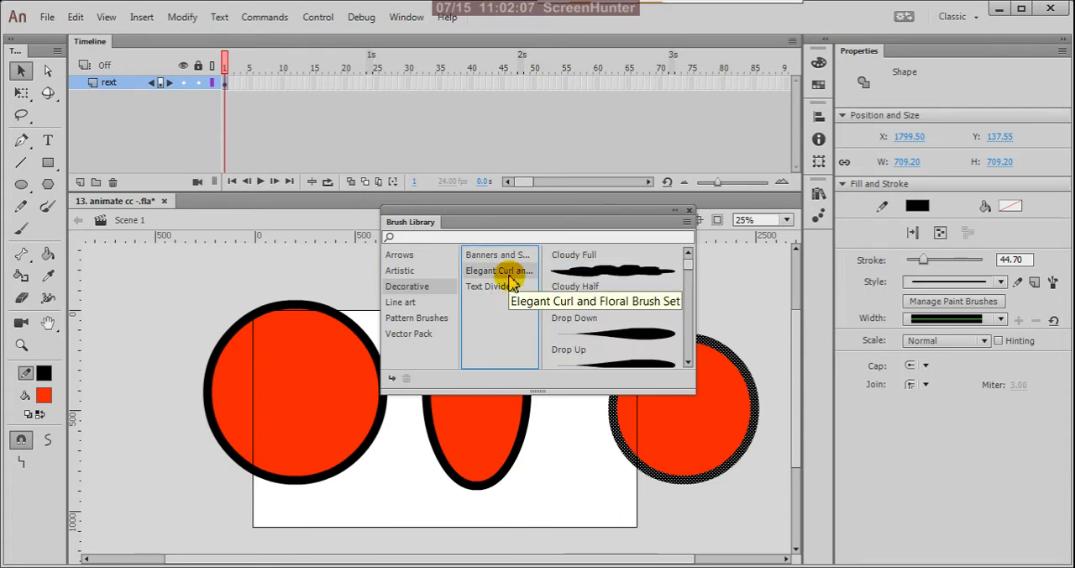
{"action": "left_click", "coordinate": [515, 290]}
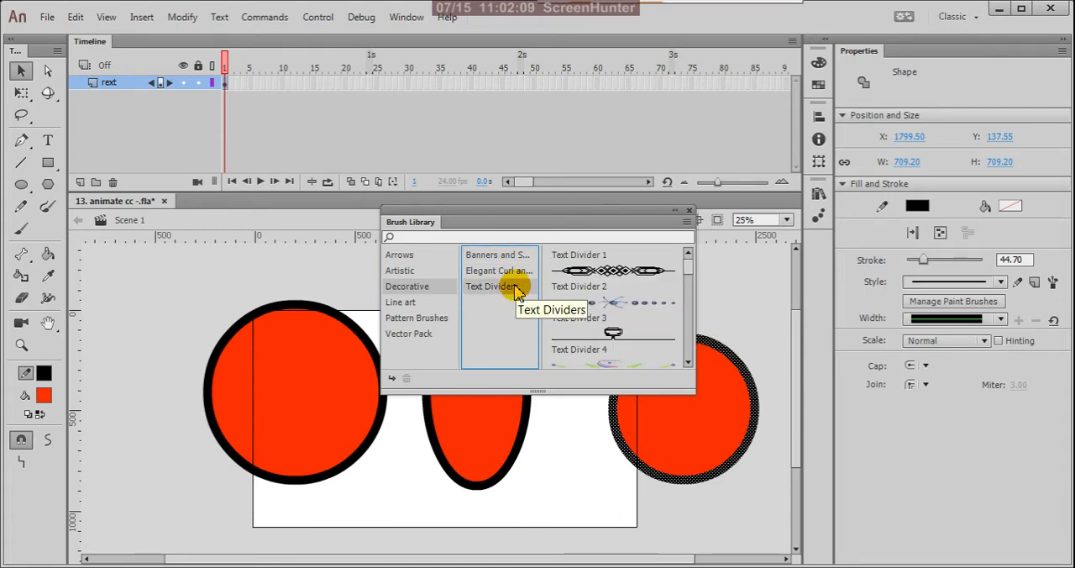
{"action": "scroll", "coordinate": [651, 292], "scroll_direction": "down", "scroll_amount": 5}
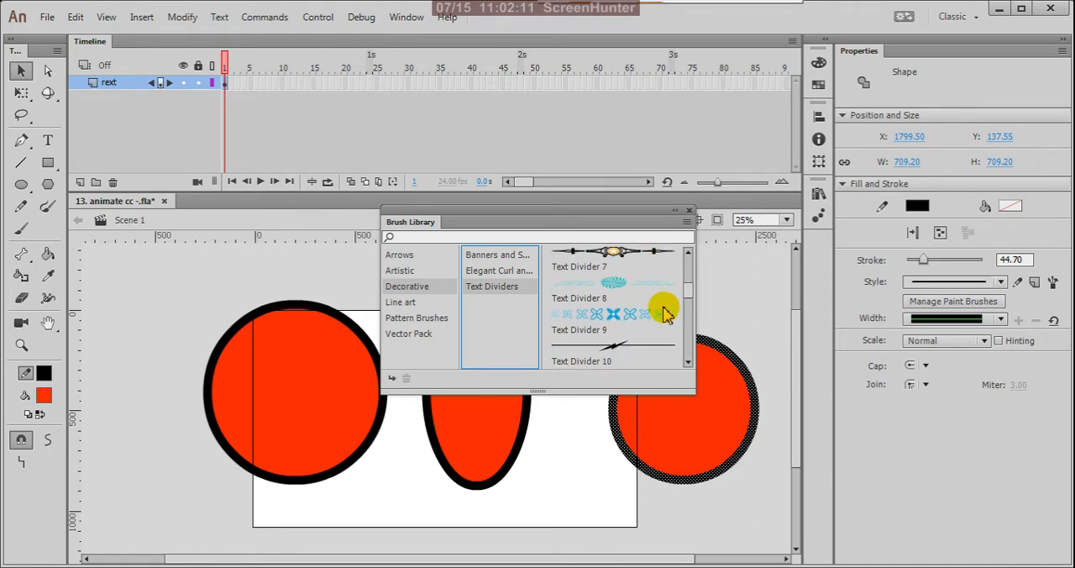
{"action": "left_click", "coordinate": [650, 315]}
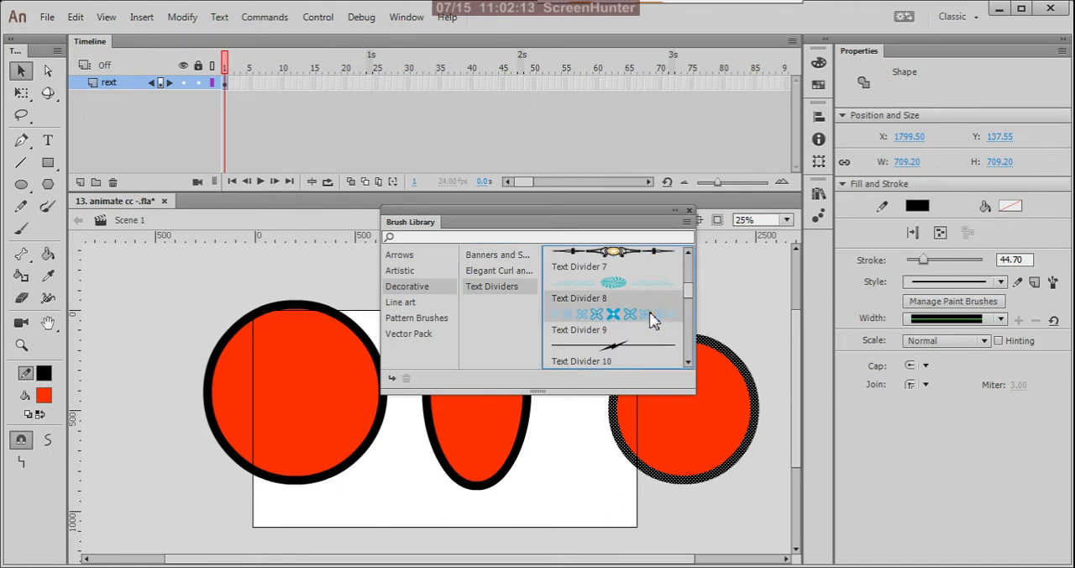
{"action": "double_click", "coordinate": [651, 318]}
Try the Text Divider 12 brush on the same circle's outline and close the Brush Library.
{"action": "scroll", "coordinate": [652, 317], "scroll_direction": "down", "scroll_amount": 3}
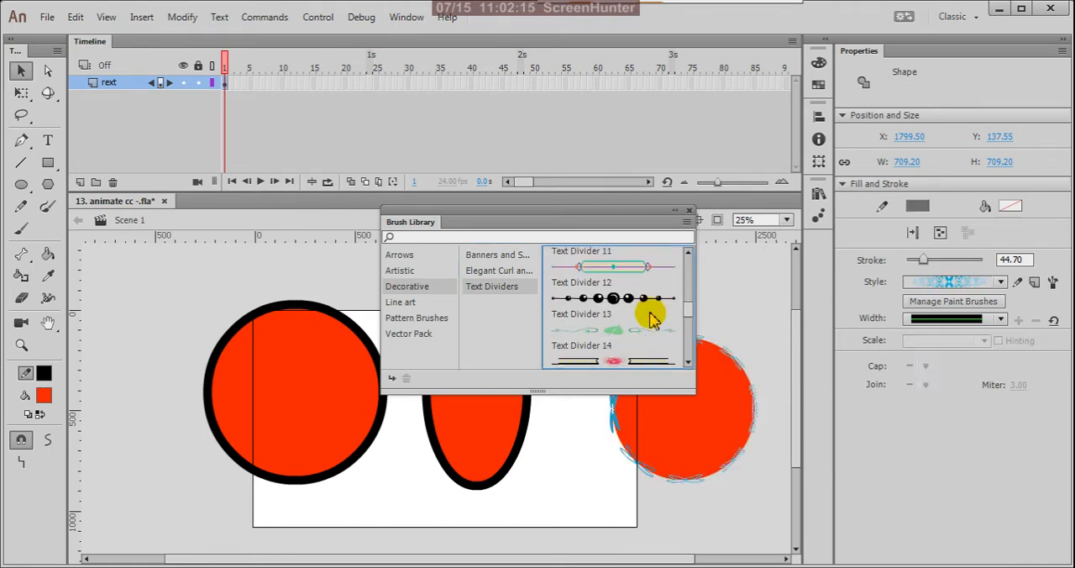
{"action": "double_click", "coordinate": [636, 298]}
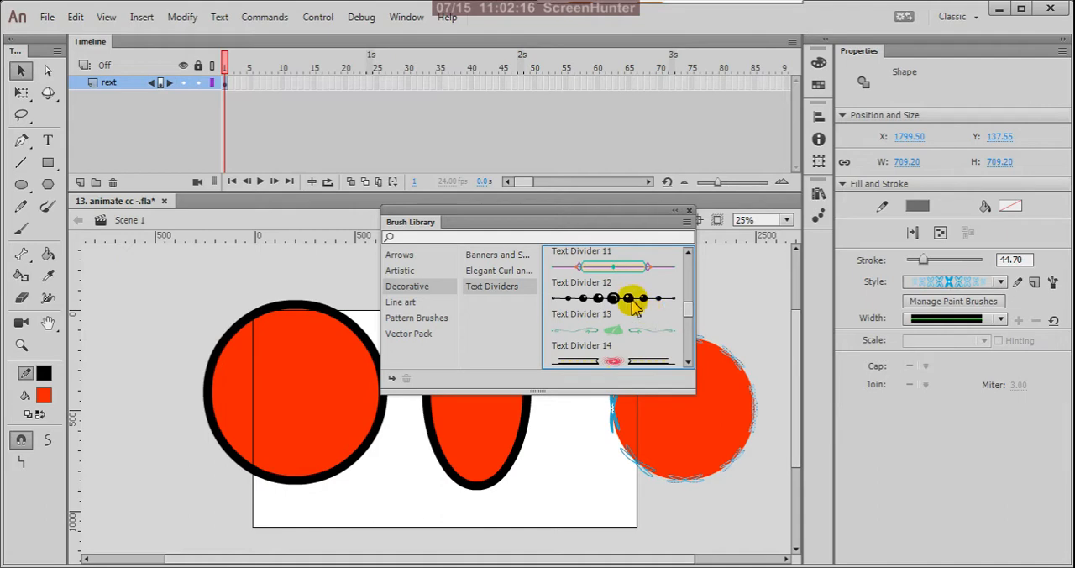
{"action": "left_click", "coordinate": [725, 305]}
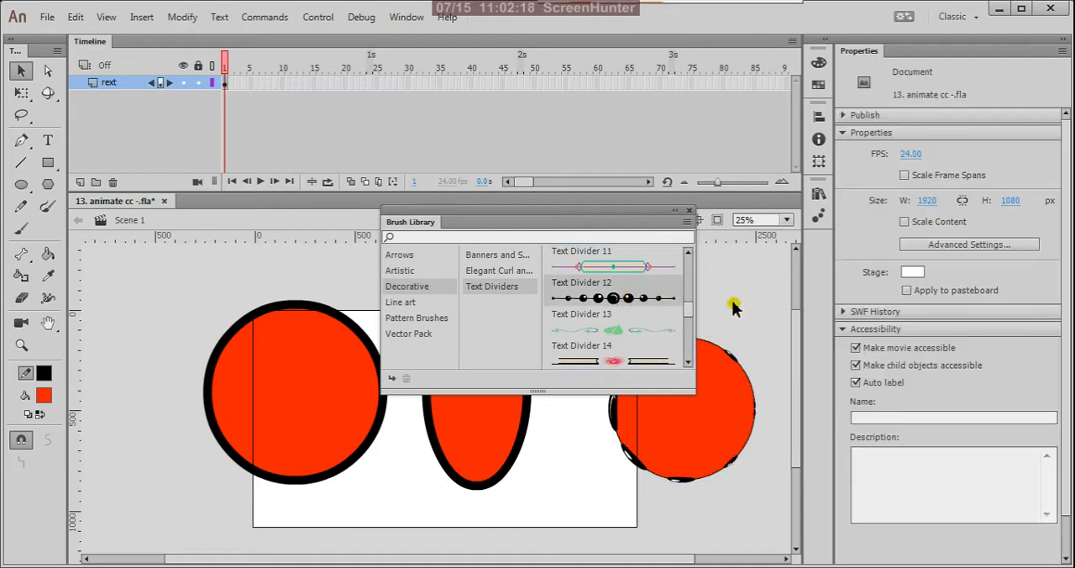
{"action": "left_click", "coordinate": [689, 210]}
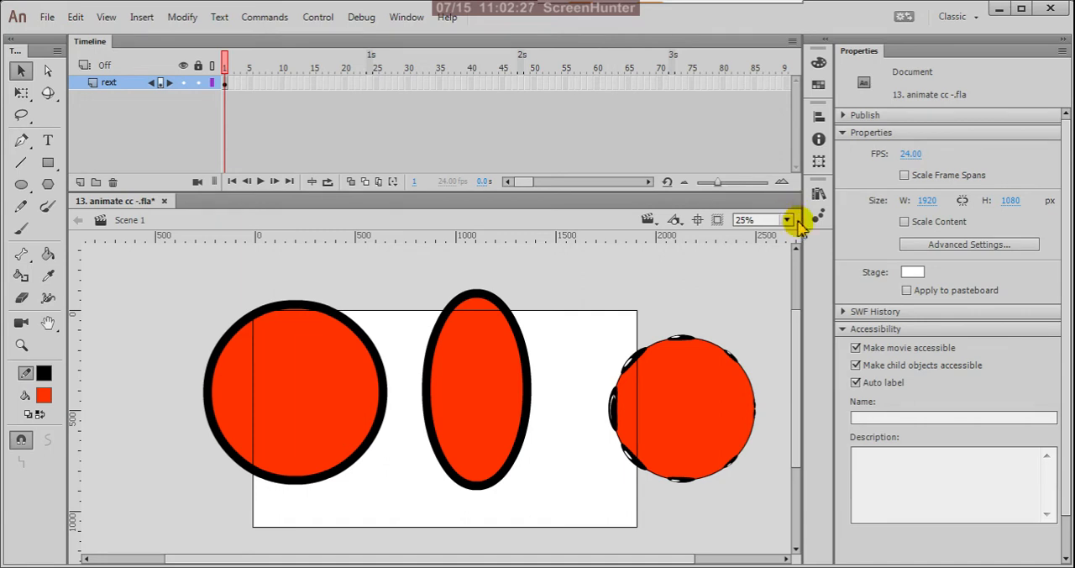
Select the circle's beaded outline and try the lens-shaped Width Profile 1 and the double-bulge width profile on it.
{"action": "double_click", "coordinate": [683, 344]}
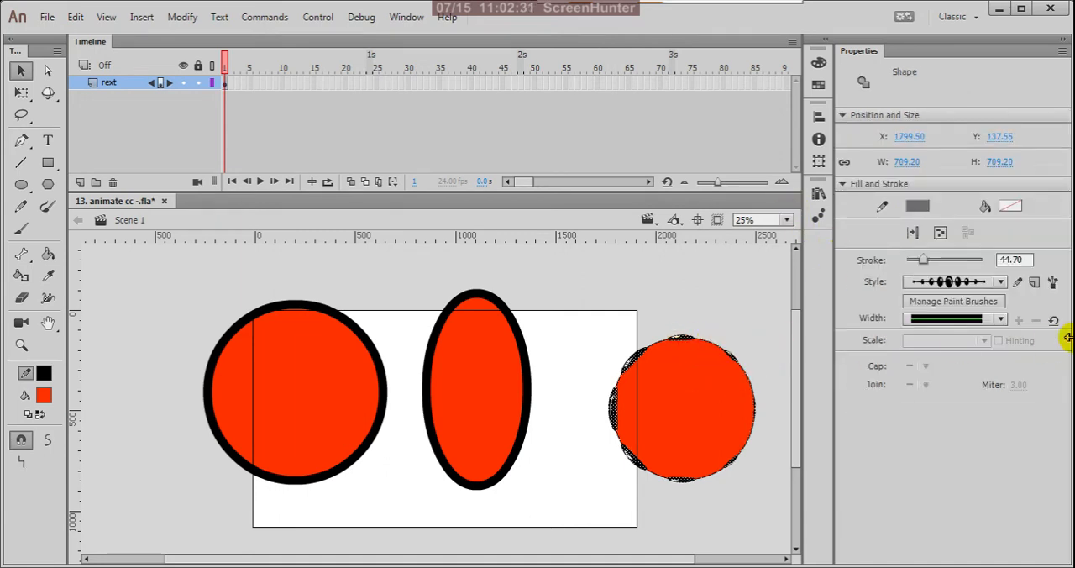
{"action": "left_click", "coordinate": [1005, 320]}
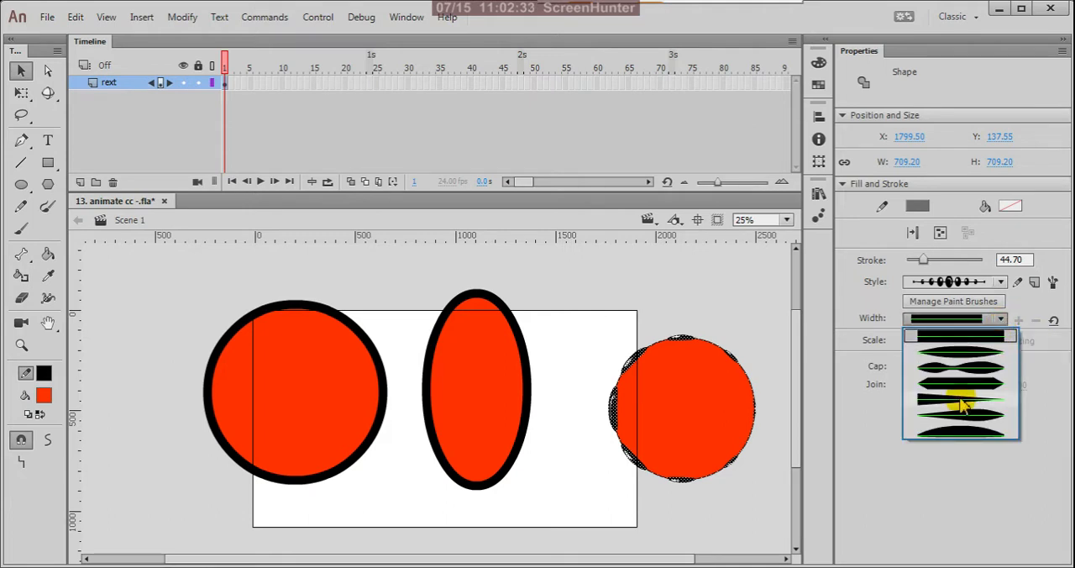
{"action": "left_click", "coordinate": [987, 364]}
{"action": "left_click", "coordinate": [1000, 319]}
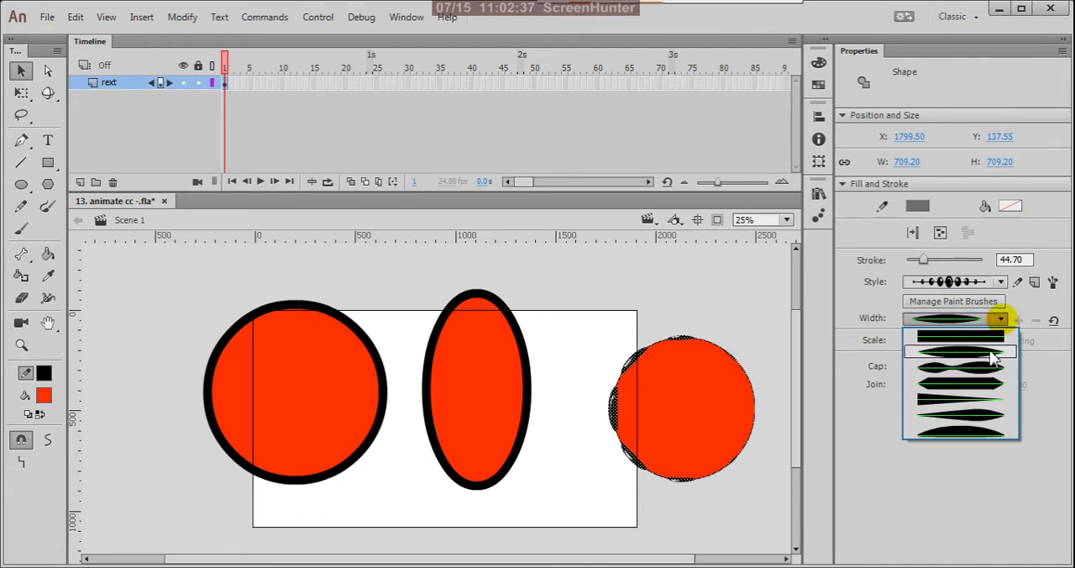
{"action": "left_click", "coordinate": [994, 379]}
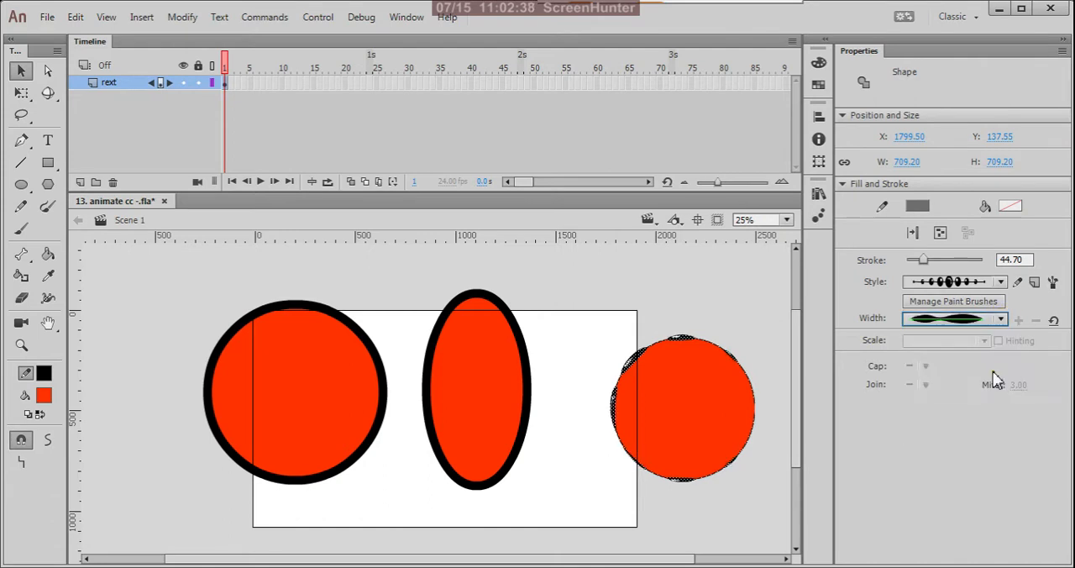
Try the asymmetric tapered and half-arch width profiles on the same outline, and return it to the uniform width.
{"action": "left_click", "coordinate": [998, 321]}
{"action": "left_click", "coordinate": [988, 417]}
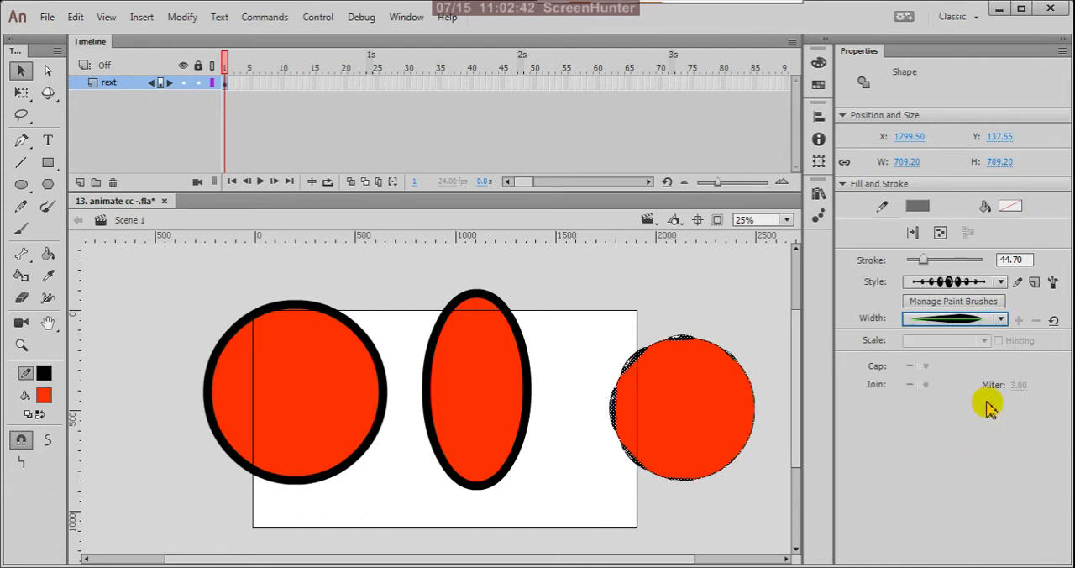
{"action": "left_click", "coordinate": [1001, 320]}
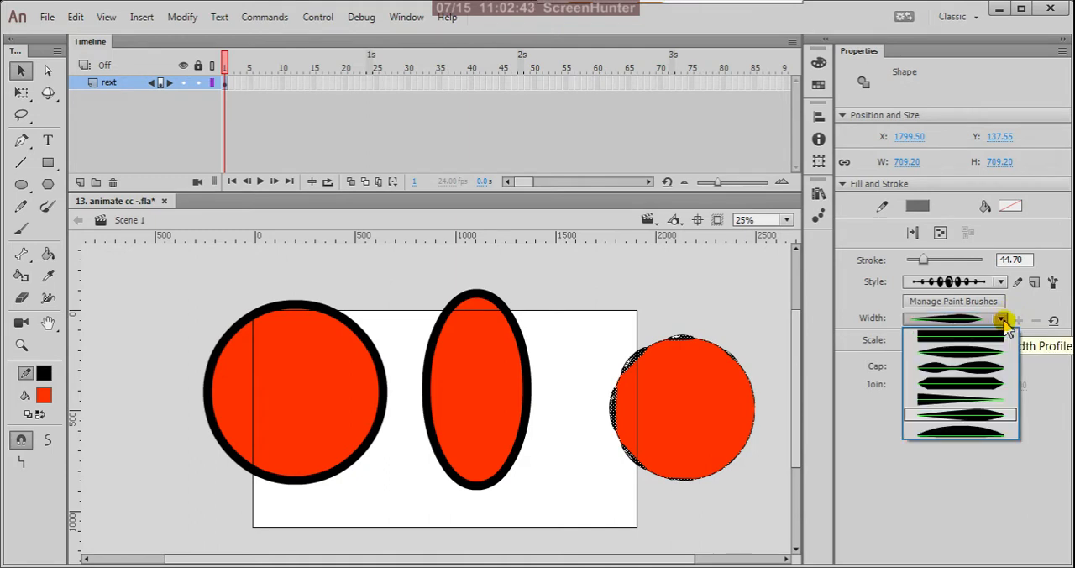
{"action": "left_click", "coordinate": [989, 432]}
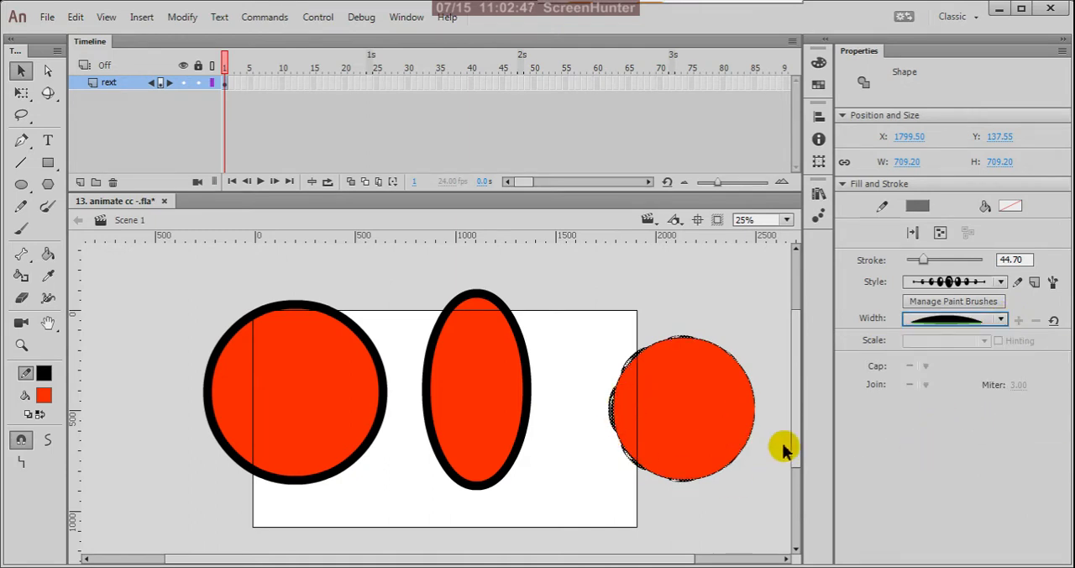
{"action": "left_click", "coordinate": [1003, 324]}
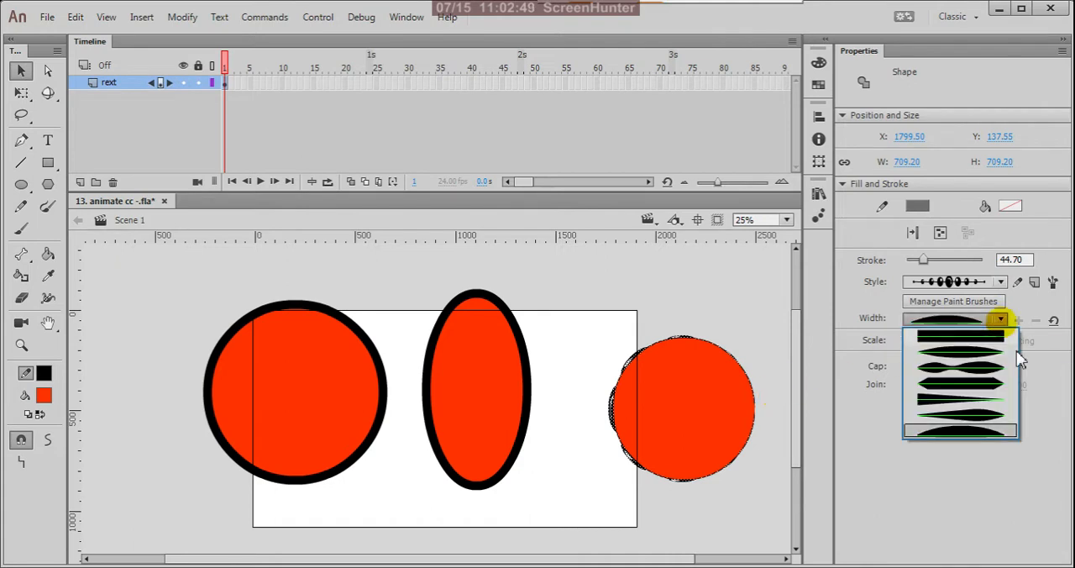
{"action": "left_click", "coordinate": [1008, 333]}
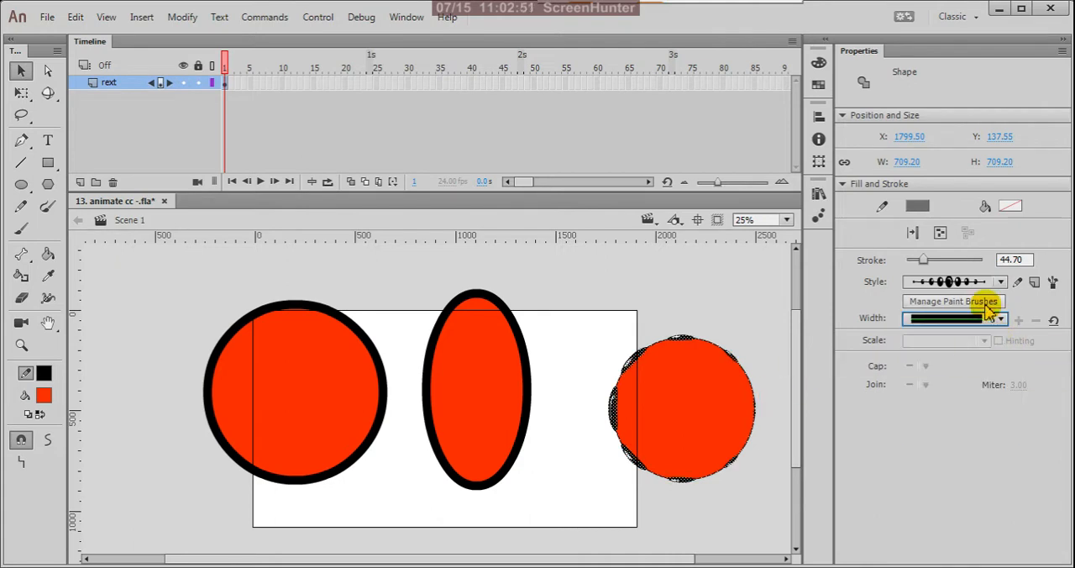
Try the solid black brush style with tapered ends on the same circle's outline.
{"action": "left_click", "coordinate": [997, 281]}
{"action": "scroll", "coordinate": [1020, 361], "scroll_direction": "down", "scroll_amount": 5}
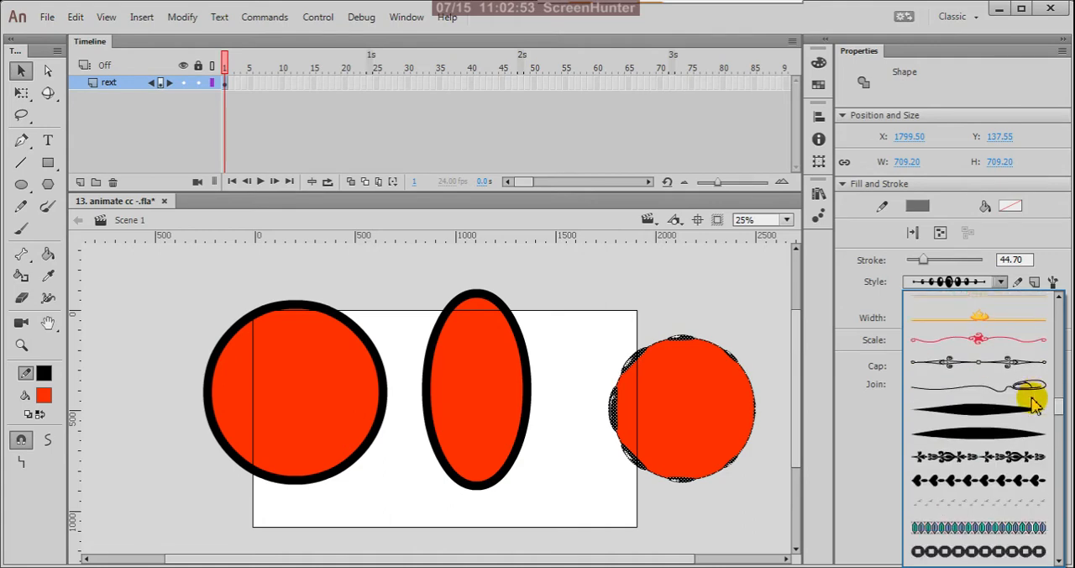
{"action": "left_click", "coordinate": [1026, 434]}
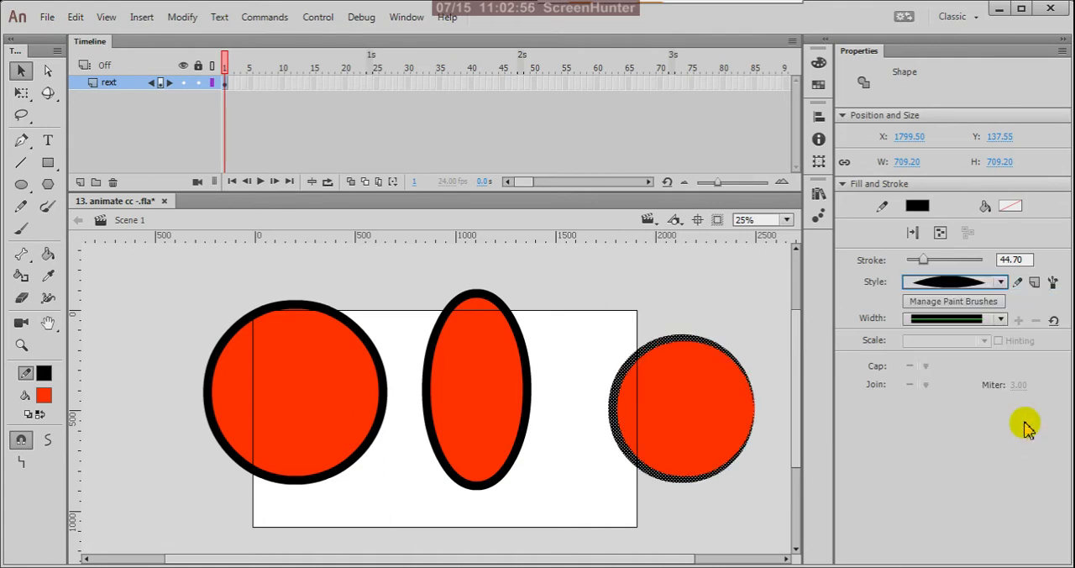
Look through the stroke style list and set the circle's outline back to the plain solid style.
{"action": "left_click", "coordinate": [1000, 282]}
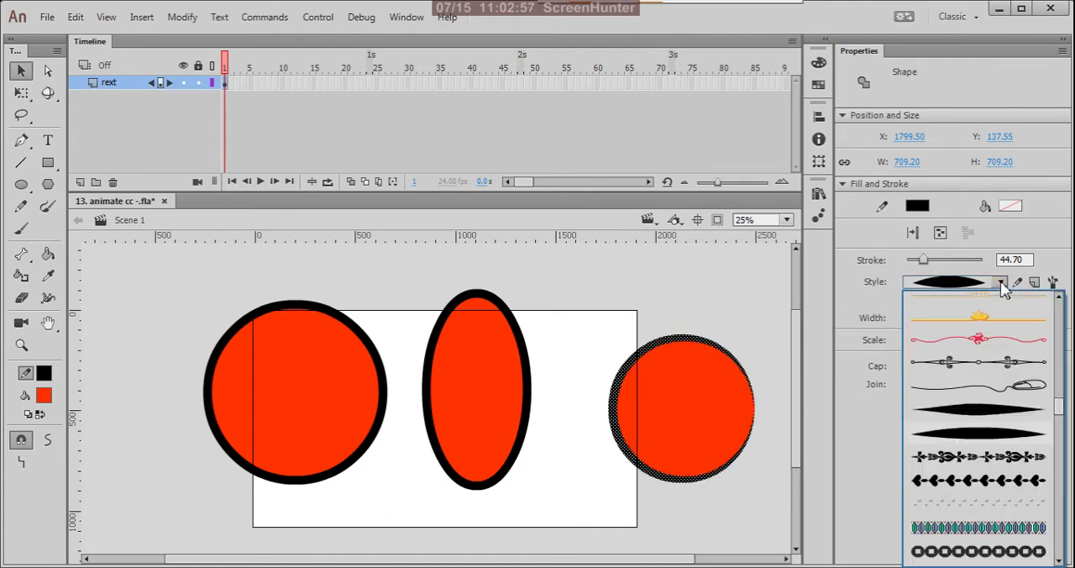
{"action": "scroll", "coordinate": [1045, 403], "scroll_direction": "down", "scroll_amount": 5}
{"action": "scroll", "coordinate": [1054, 435], "scroll_direction": "down", "scroll_amount": 6}
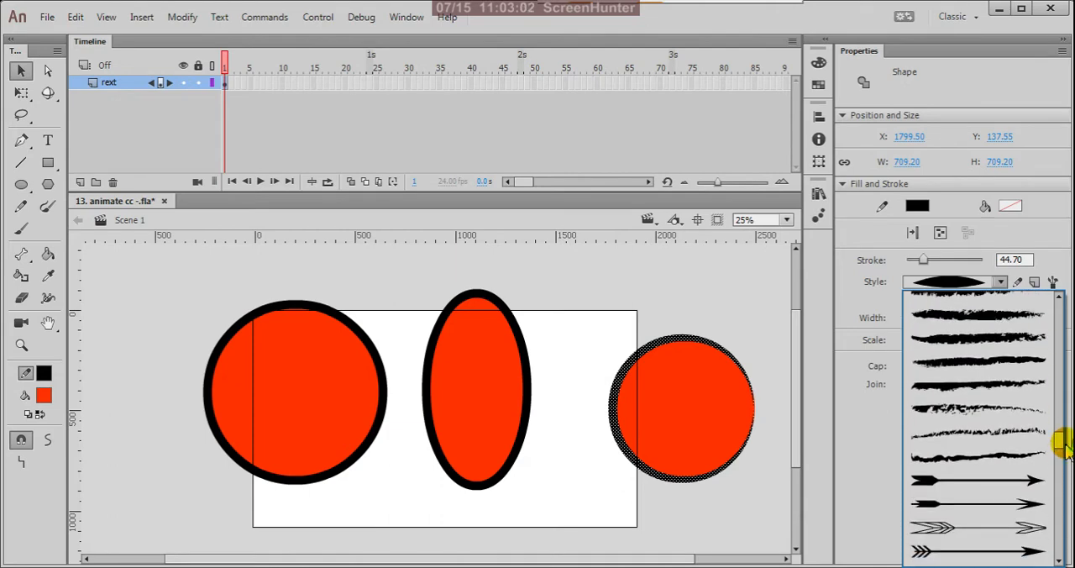
{"action": "left_click_drag", "start_coordinate": [1062, 438], "coordinate": [1062, 301]}
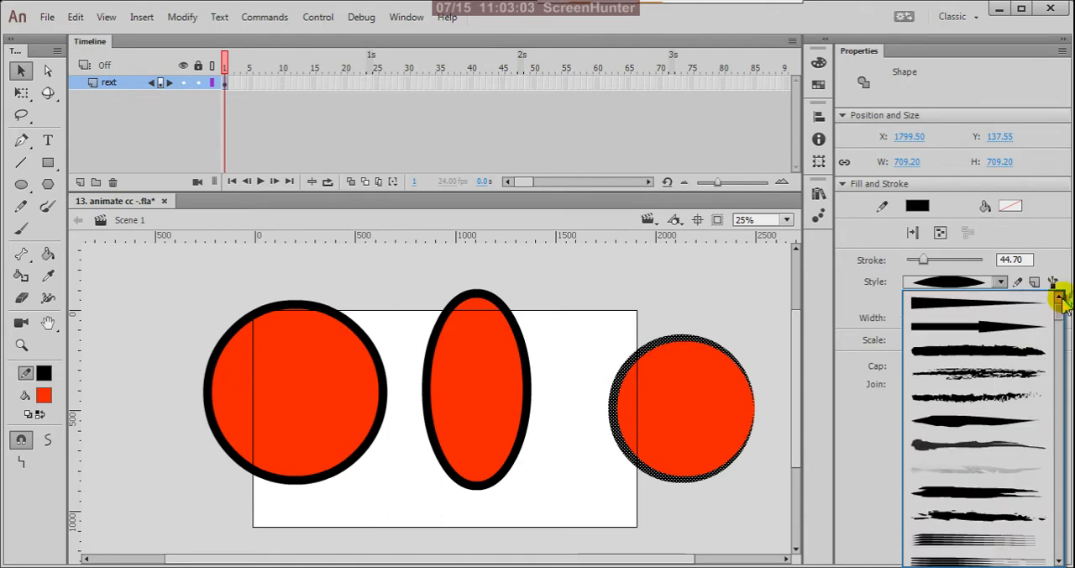
{"action": "left_click_drag", "start_coordinate": [1062, 311], "coordinate": [1059, 563]}
{"action": "left_click", "coordinate": [1007, 435]}
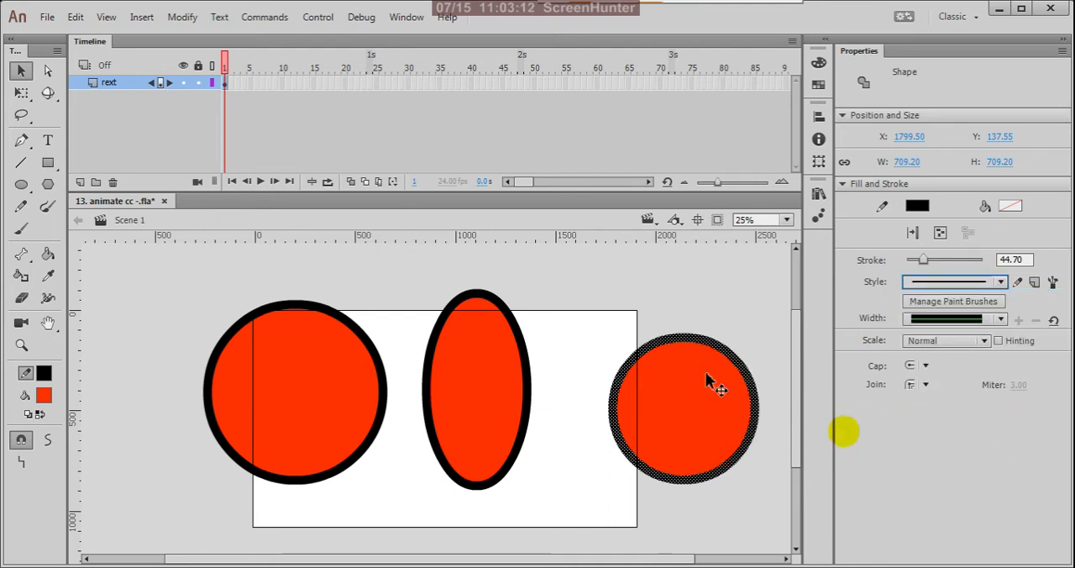
Select both circles and the ellipse and move them together off the stage onto the pasteboard to its left.
{"action": "left_click", "coordinate": [666, 312]}
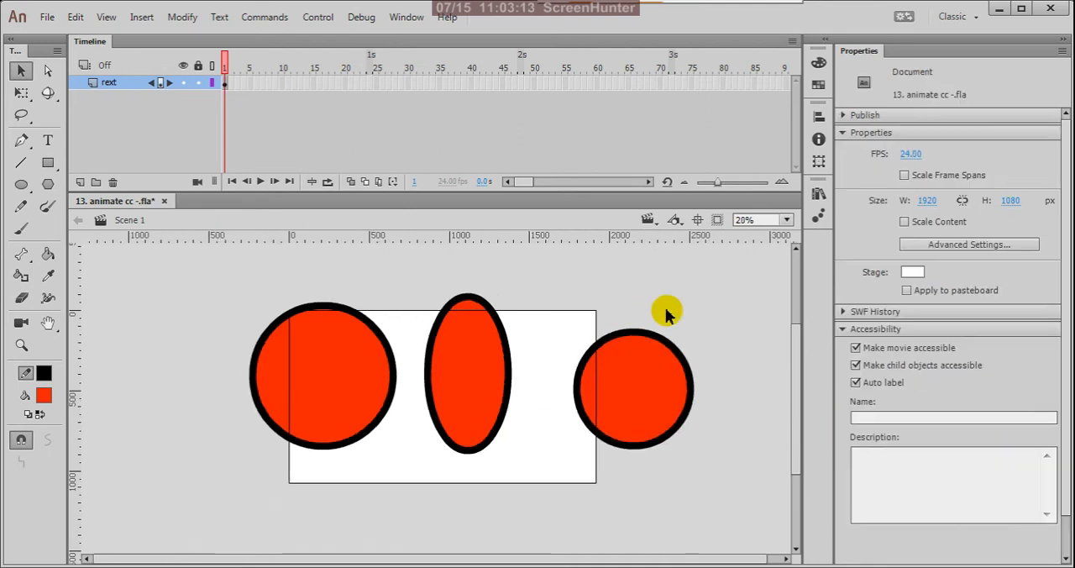
{"action": "key", "text": "ctrl+minus"}
{"action": "left_click_drag", "start_coordinate": [305, 280], "coordinate": [611, 450]}
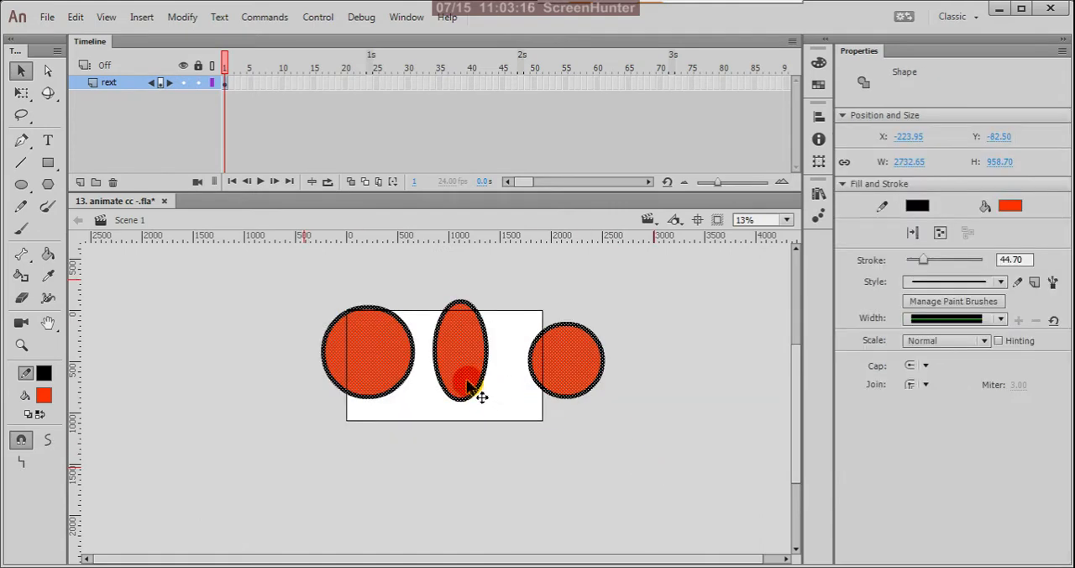
{"action": "left_click_drag", "start_coordinate": [582, 372], "coordinate": [320, 326]}
{"action": "left_click", "coordinate": [365, 293]}
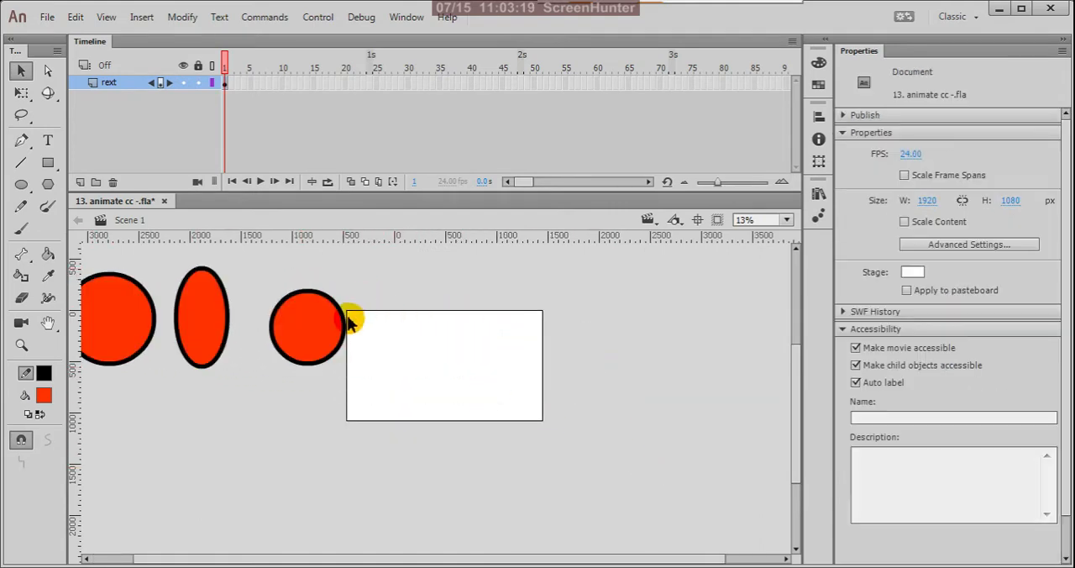
{"action": "key", "text": "ctrl+equal"}
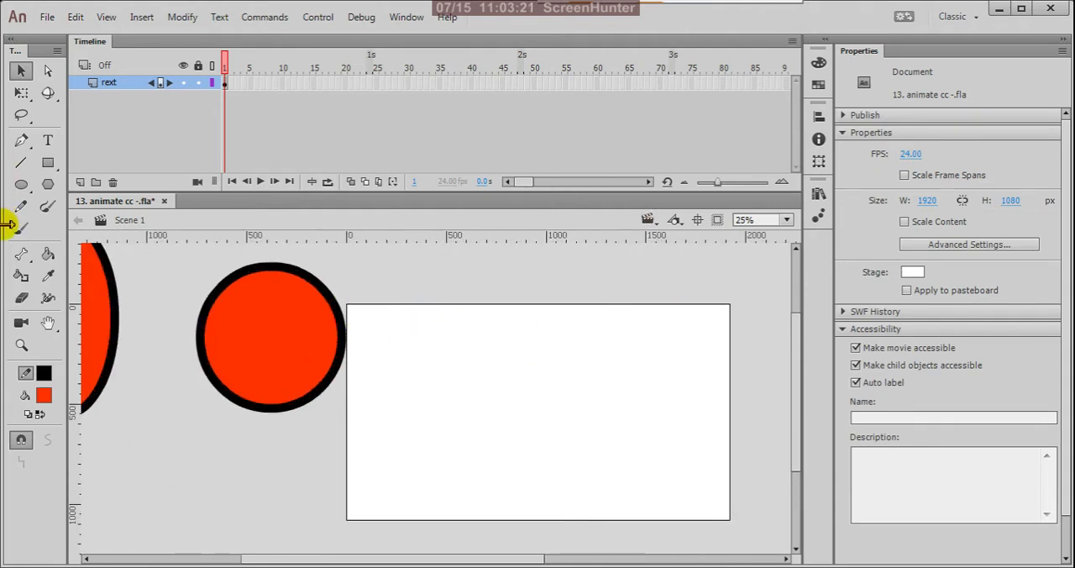
Draw a filled circle about 505 px wide on the stage with the Oval Primitive Tool, and undo a second oval drawn beside it.
{"action": "left_click", "coordinate": [21, 184]}
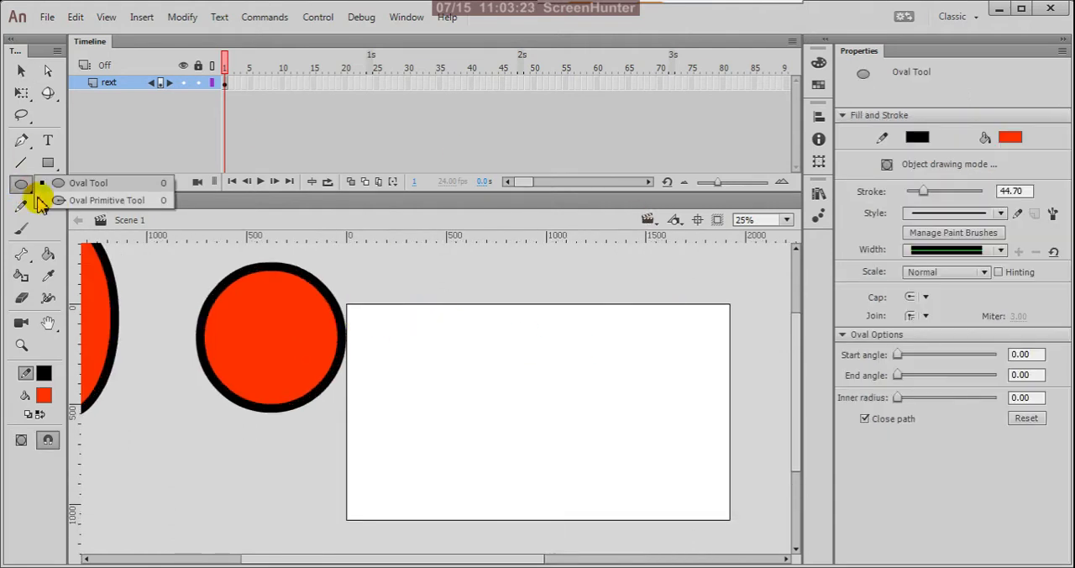
{"action": "left_click", "coordinate": [99, 201]}
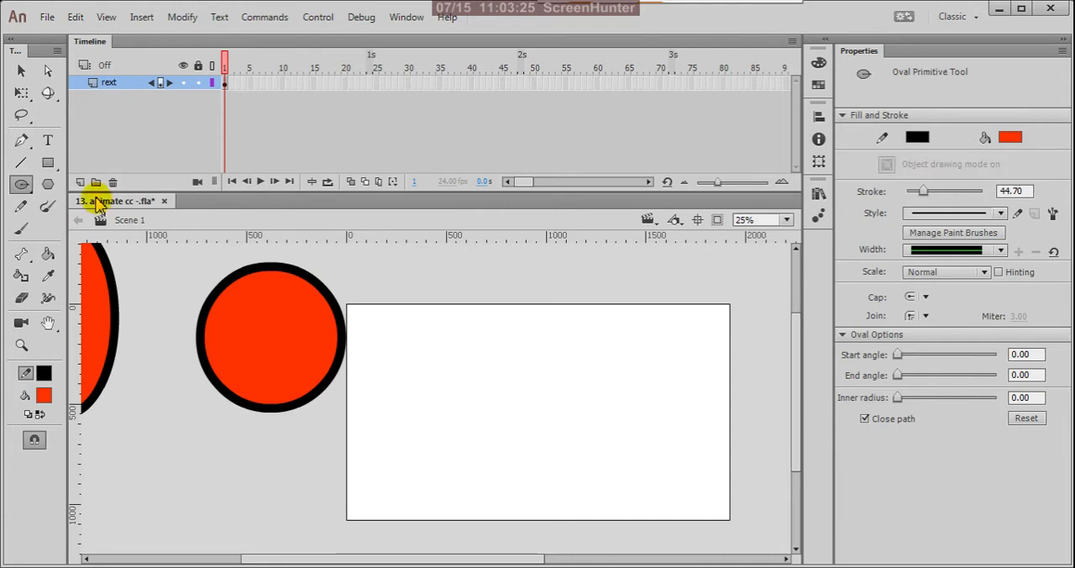
{"action": "mouse_move", "coordinate": [434, 328]}
{"action": "left_mouse_down"}
{"action": "mouse_move", "coordinate": [511, 396]}
{"action": "mouse_move", "coordinate": [609, 406]}
{"action": "mouse_move", "coordinate": [547, 425]}
{"action": "mouse_move", "coordinate": [498, 515]}
{"action": "left_mouse_up"}
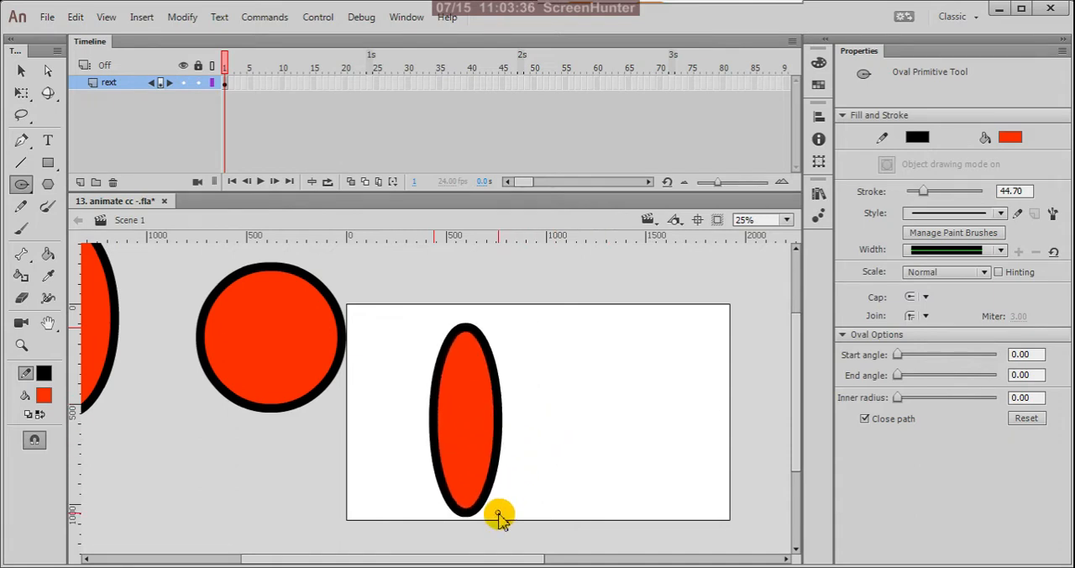
{"action": "left_click_drag", "start_coordinate": [498, 515], "coordinate": [513, 431]}
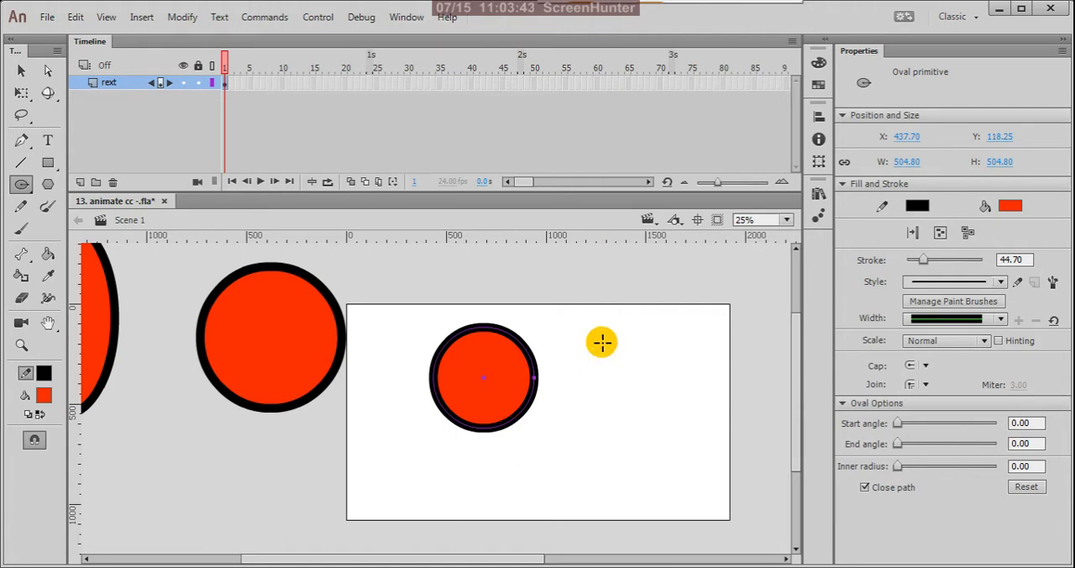
{"action": "mouse_move", "coordinate": [597, 338]}
{"action": "left_mouse_down"}
{"action": "mouse_move", "coordinate": [743, 490]}
{"action": "mouse_move", "coordinate": [701, 448]}
{"action": "mouse_move", "coordinate": [737, 507]}
{"action": "mouse_move", "coordinate": [761, 499]}
{"action": "mouse_move", "coordinate": [738, 474]}
{"action": "left_mouse_up"}
{"action": "key", "text": "ctrl+z"}
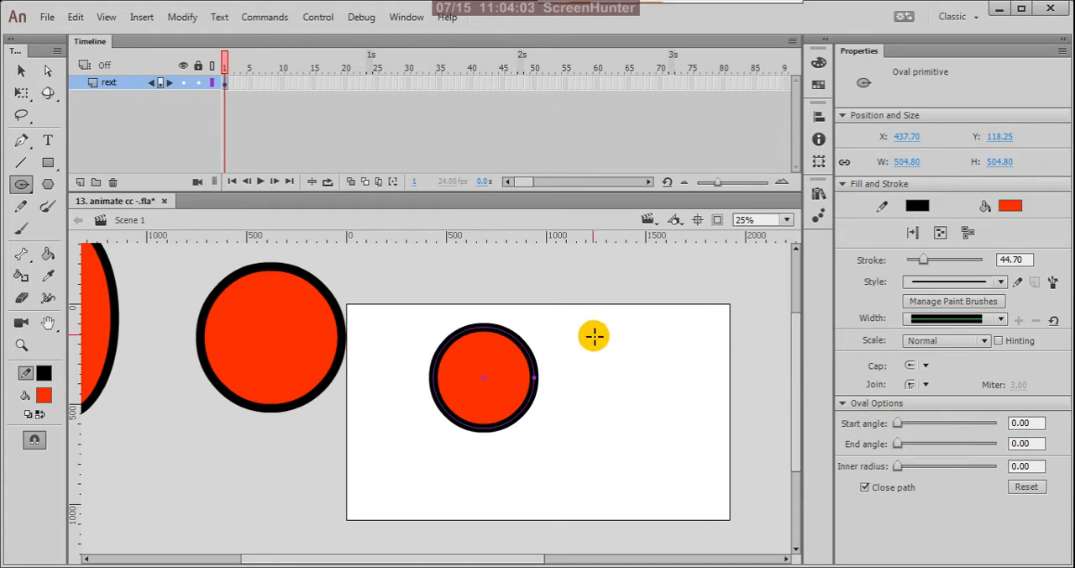
Draw an oval primitive circle about 670 px wide beside the first one, try its start and end angles, and set its inner radius to 74.64.
{"action": "mouse_move", "coordinate": [593, 336]}
{"action": "left_mouse_down"}
{"action": "mouse_move", "coordinate": [643, 408]}
{"action": "mouse_move", "coordinate": [723, 472]}
{"action": "left_mouse_up"}
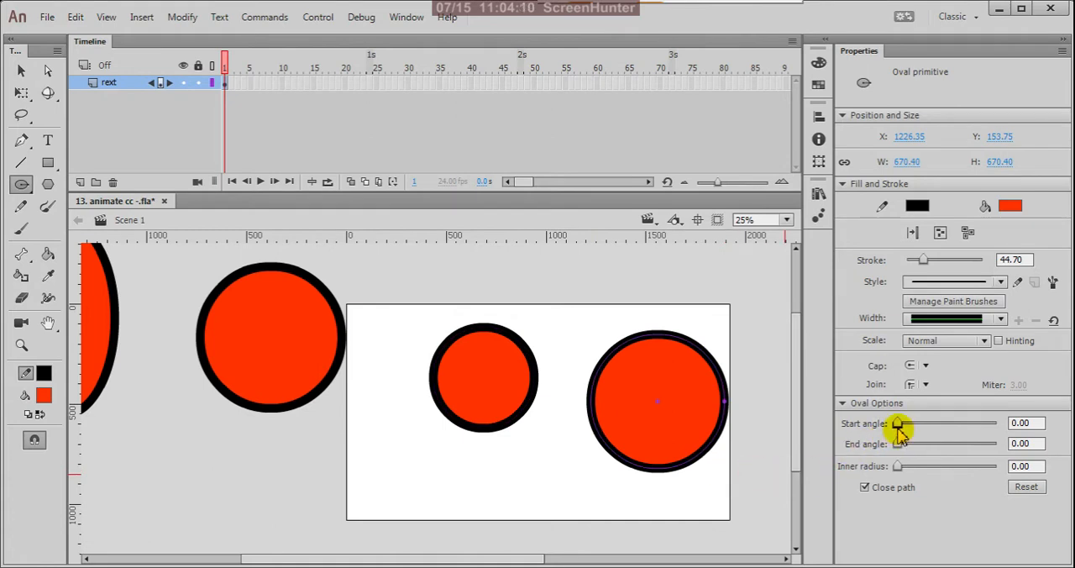
{"action": "mouse_move", "coordinate": [898, 425]}
{"action": "left_mouse_down"}
{"action": "mouse_move", "coordinate": [1022, 439]}
{"action": "mouse_move", "coordinate": [882, 427]}
{"action": "left_mouse_up"}
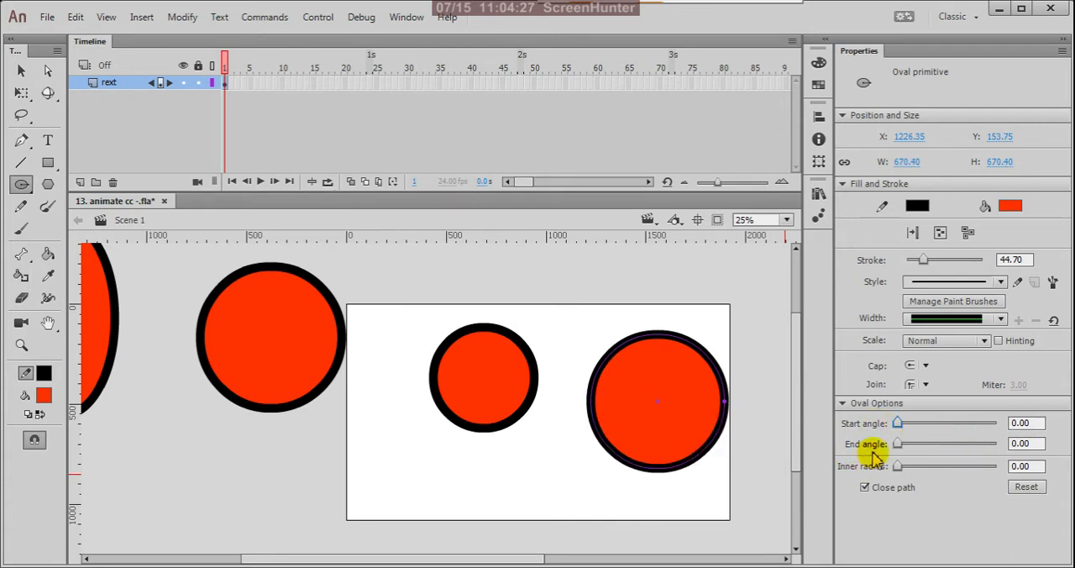
{"action": "left_click_drag", "start_coordinate": [897, 444], "coordinate": [998, 453]}
{"action": "left_click_drag", "start_coordinate": [922, 445], "coordinate": [974, 473]}
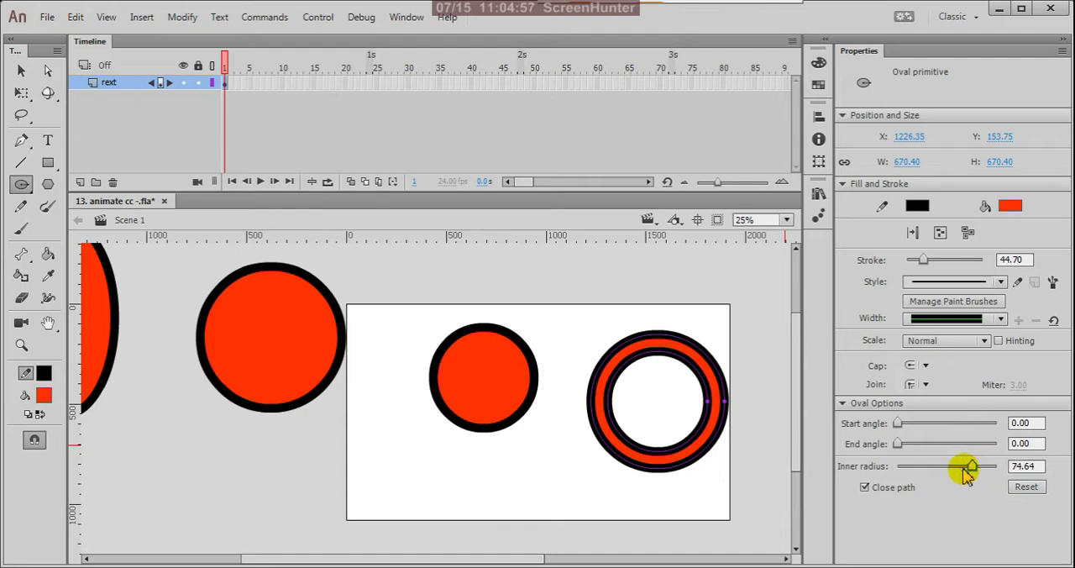
Try the circle as an open path with end angle 42.86 and inner radius 40.86, and restore the closed full circle with no hole.
{"action": "left_click", "coordinate": [865, 488]}
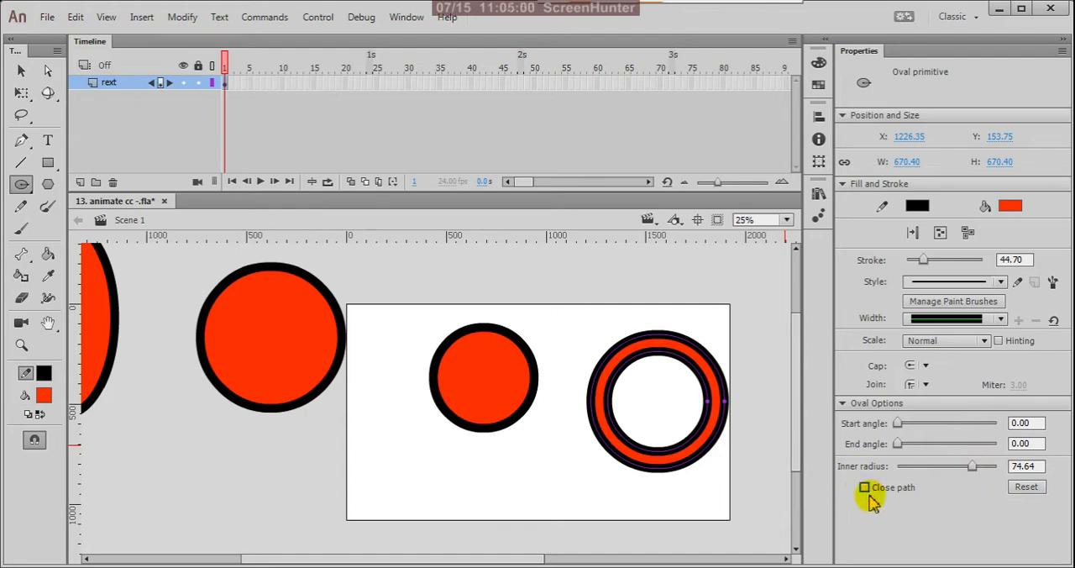
{"action": "left_click_drag", "start_coordinate": [967, 470], "coordinate": [908, 445]}
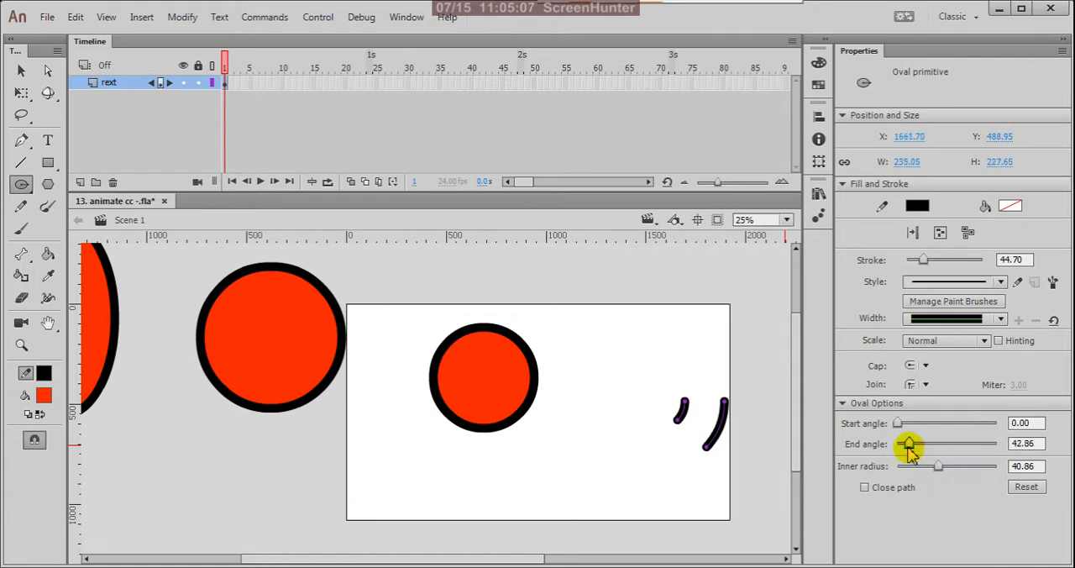
{"action": "mouse_move", "coordinate": [898, 424]}
{"action": "left_mouse_down"}
{"action": "mouse_move", "coordinate": [917, 423]}
{"action": "mouse_move", "coordinate": [889, 452]}
{"action": "mouse_move", "coordinate": [921, 472]}
{"action": "mouse_move", "coordinate": [898, 472]}
{"action": "mouse_move", "coordinate": [928, 426]}
{"action": "mouse_move", "coordinate": [942, 428]}
{"action": "mouse_move", "coordinate": [894, 424]}
{"action": "mouse_move", "coordinate": [908, 448]}
{"action": "mouse_move", "coordinate": [892, 470]}
{"action": "mouse_move", "coordinate": [913, 472]}
{"action": "mouse_move", "coordinate": [898, 470]}
{"action": "mouse_move", "coordinate": [902, 442]}
{"action": "mouse_move", "coordinate": [922, 447]}
{"action": "mouse_move", "coordinate": [916, 471]}
{"action": "mouse_move", "coordinate": [919, 460]}
{"action": "mouse_move", "coordinate": [881, 444]}
{"action": "mouse_move", "coordinate": [921, 429]}
{"action": "mouse_move", "coordinate": [899, 443]}
{"action": "mouse_move", "coordinate": [927, 449]}
{"action": "mouse_move", "coordinate": [881, 433]}
{"action": "left_mouse_up"}
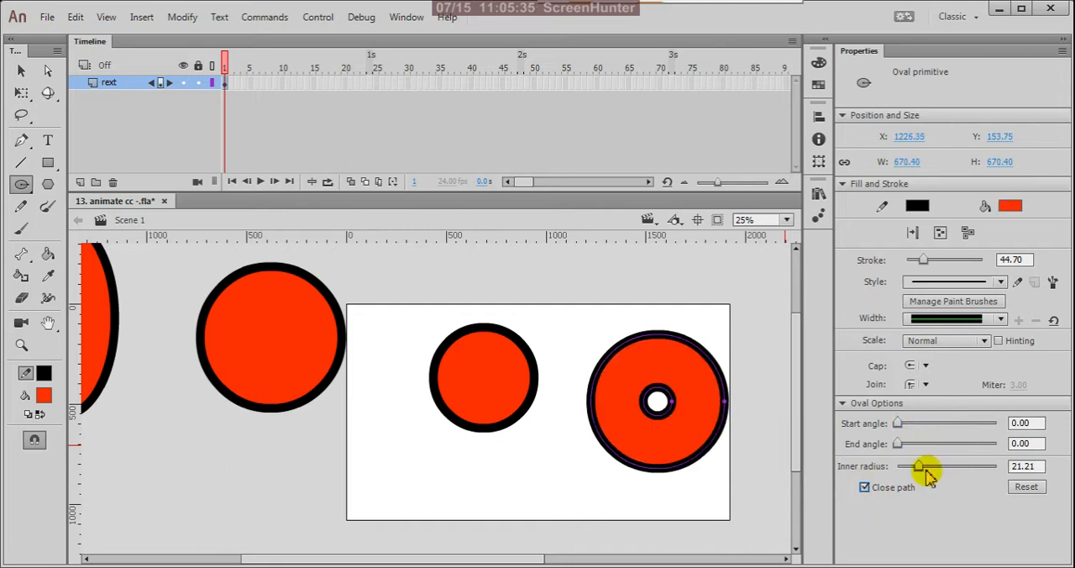
{"action": "left_click_drag", "start_coordinate": [923, 472], "coordinate": [837, 475]}
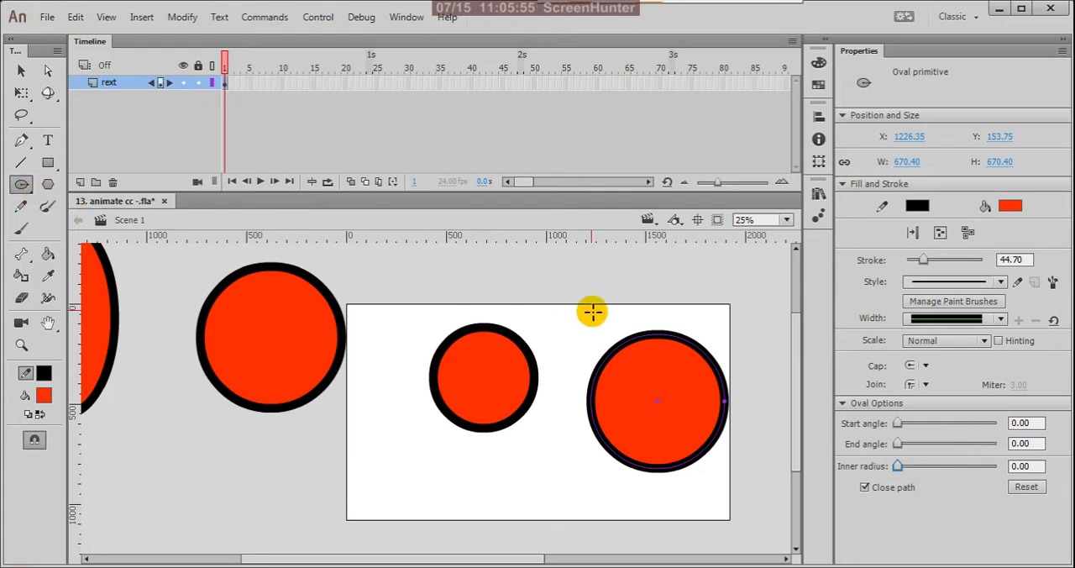
Delete all the ovals on the stage and pasteboard, including the leftover sliver of the leftmost circle.
{"action": "key", "text": "v"}
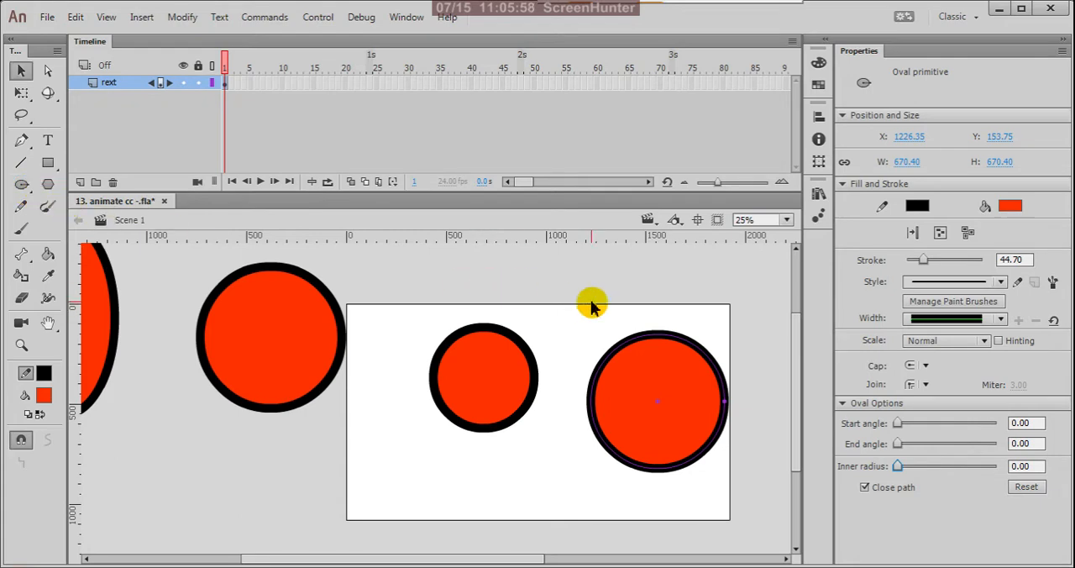
{"action": "key", "text": "ctrl+minus"}
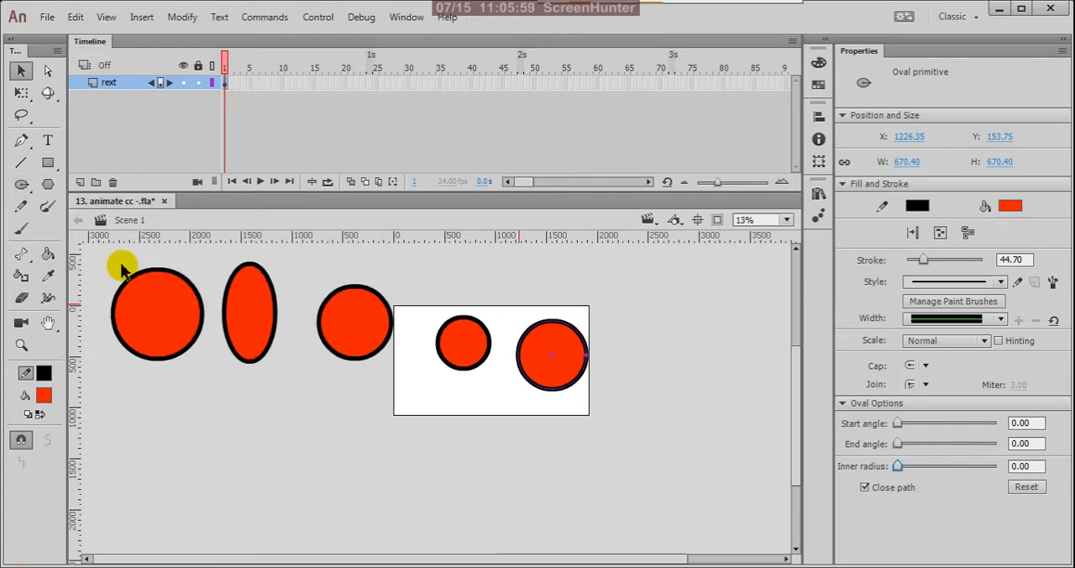
{"action": "left_click_drag", "start_coordinate": [120, 262], "coordinate": [604, 434]}
{"action": "key", "text": "Delete"}
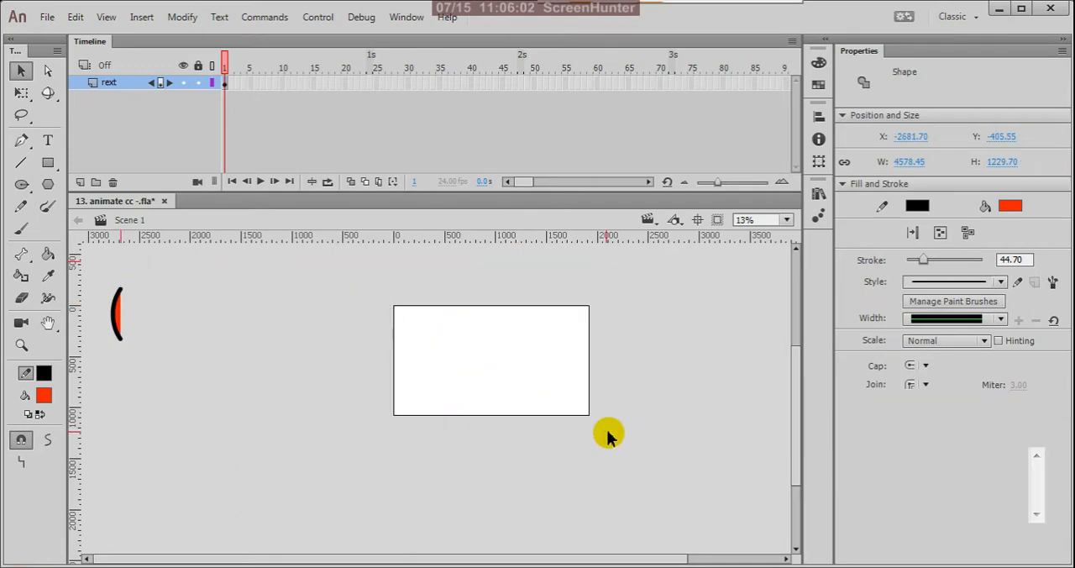
{"action": "left_click_drag", "start_coordinate": [94, 287], "coordinate": [194, 367]}
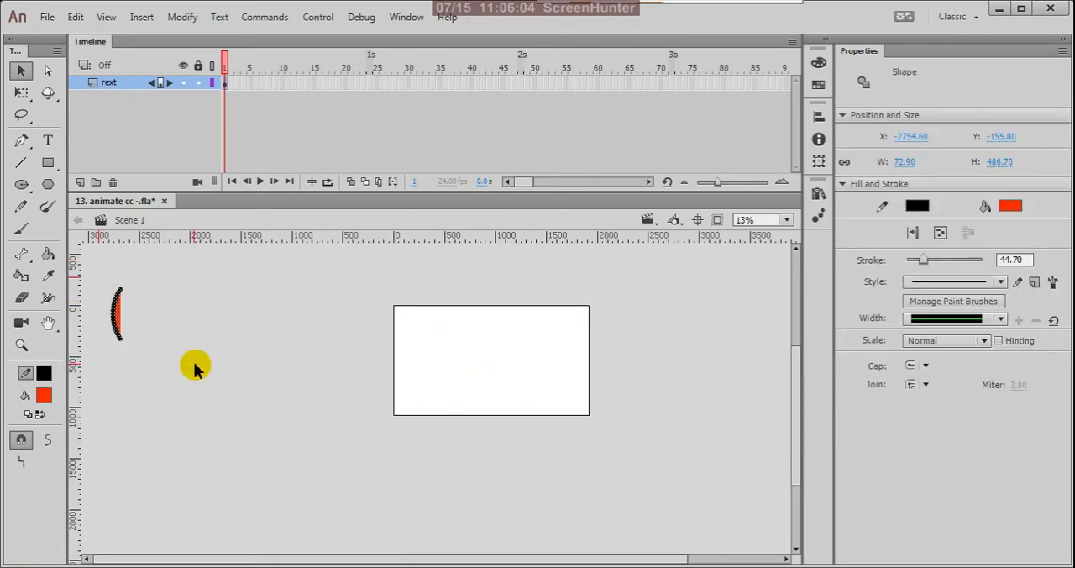
{"action": "key", "text": "Delete"}
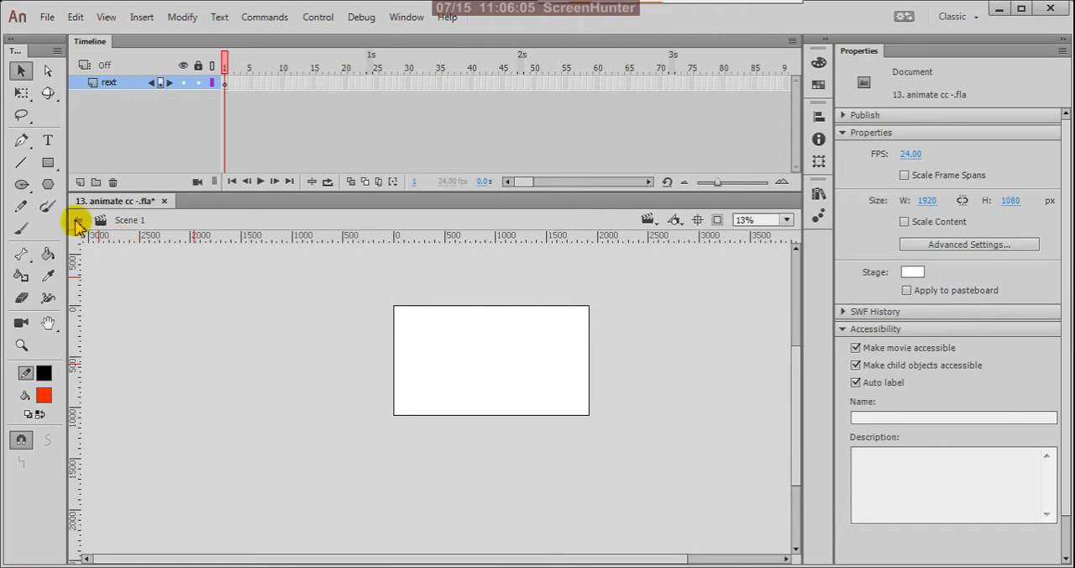
Draw a filled pentagon about 585 px wide near the stage's upper-left corner with the PolyStar Tool.
{"action": "left_click", "coordinate": [48, 185]}
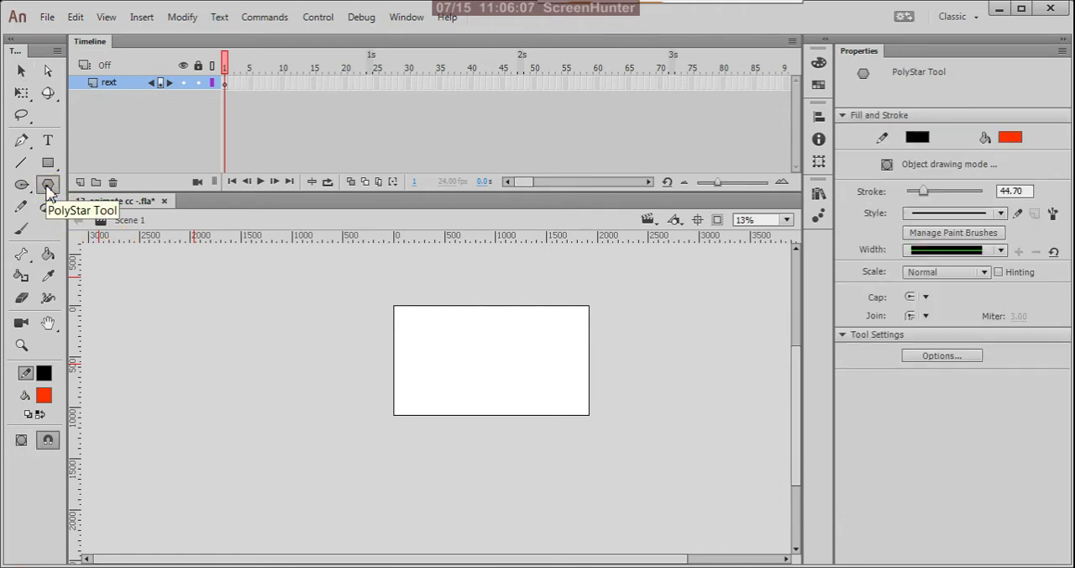
{"action": "key", "text": "ctrl+equal"}
{"action": "left_click_drag", "start_coordinate": [327, 294], "coordinate": [361, 310]}
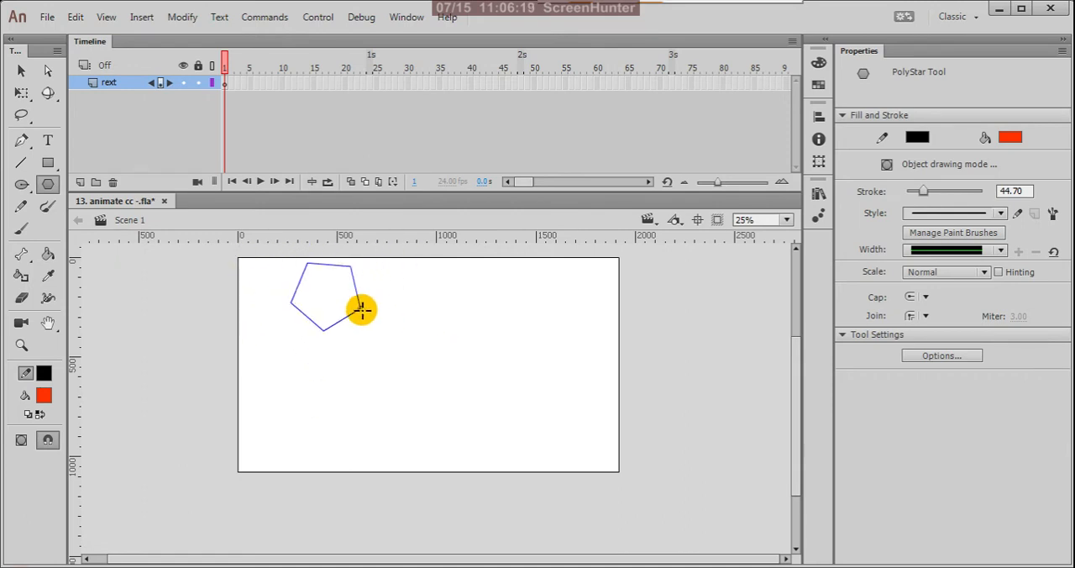
{"action": "left_click_drag", "start_coordinate": [361, 310], "coordinate": [384, 328]}
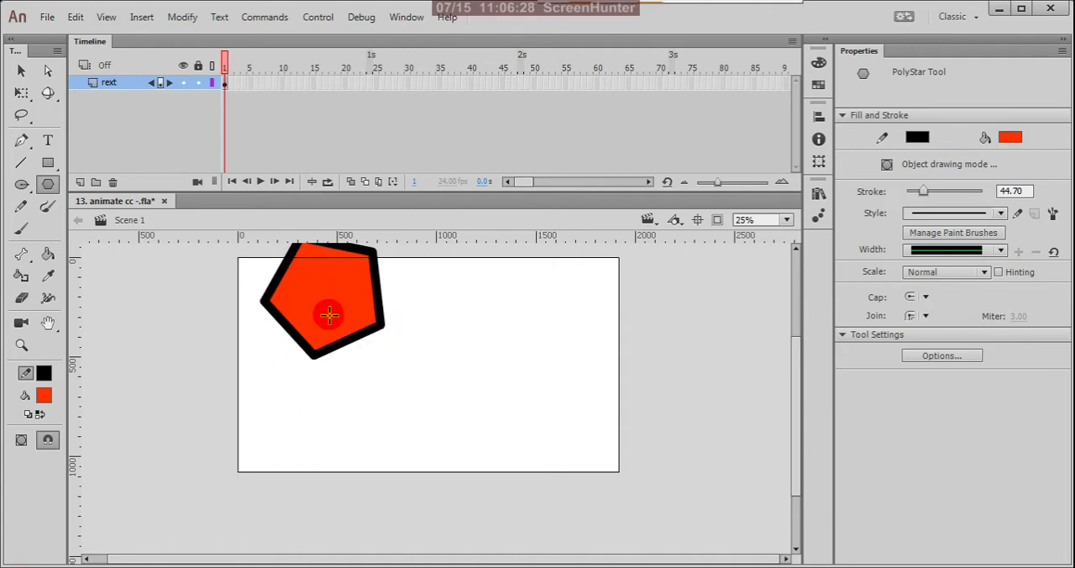
Move the whole pentagon down fully onto the stage, to about X 207, Y 206, and select its fill and outline again.
{"action": "left_click", "coordinate": [21, 71]}
{"action": "scroll", "coordinate": [384, 353], "scroll_direction": "up", "scroll_amount": 3}
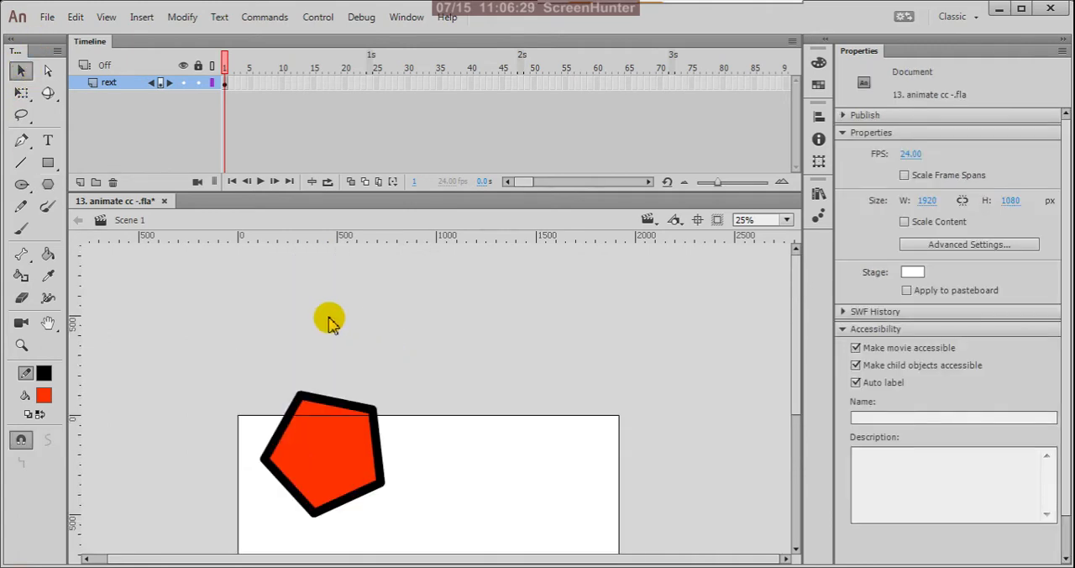
{"action": "scroll", "coordinate": [290, 312], "scroll_direction": "down", "scroll_amount": 2}
{"action": "left_click_drag", "start_coordinate": [250, 275], "coordinate": [406, 423]}
{"action": "left_click_drag", "start_coordinate": [347, 356], "coordinate": [361, 417]}
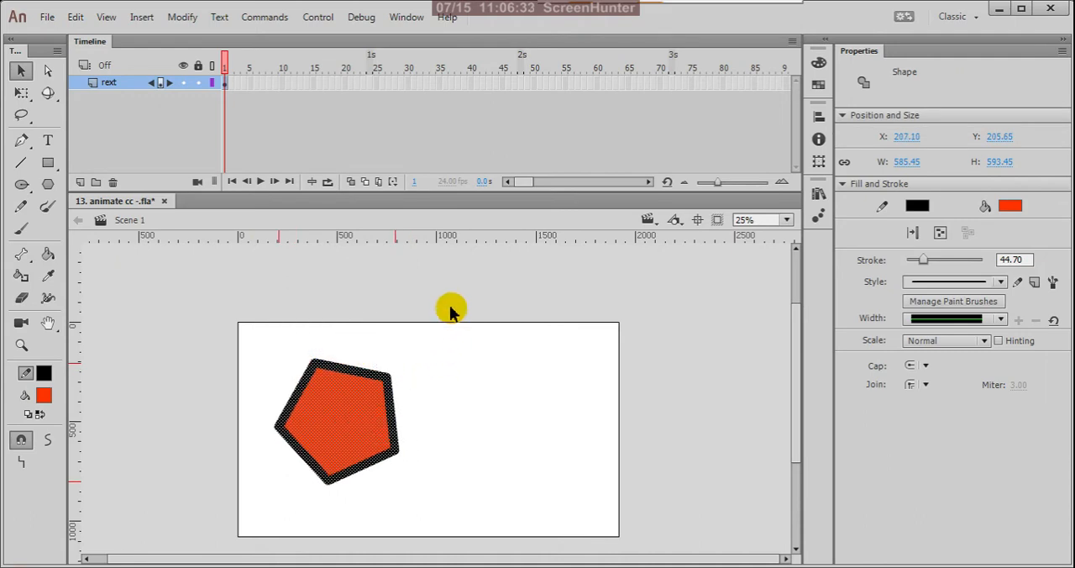
{"action": "scroll", "coordinate": [449, 305], "scroll_direction": "down", "scroll_amount": 1}
{"action": "scroll", "coordinate": [426, 403], "scroll_direction": "up", "scroll_amount": 1}
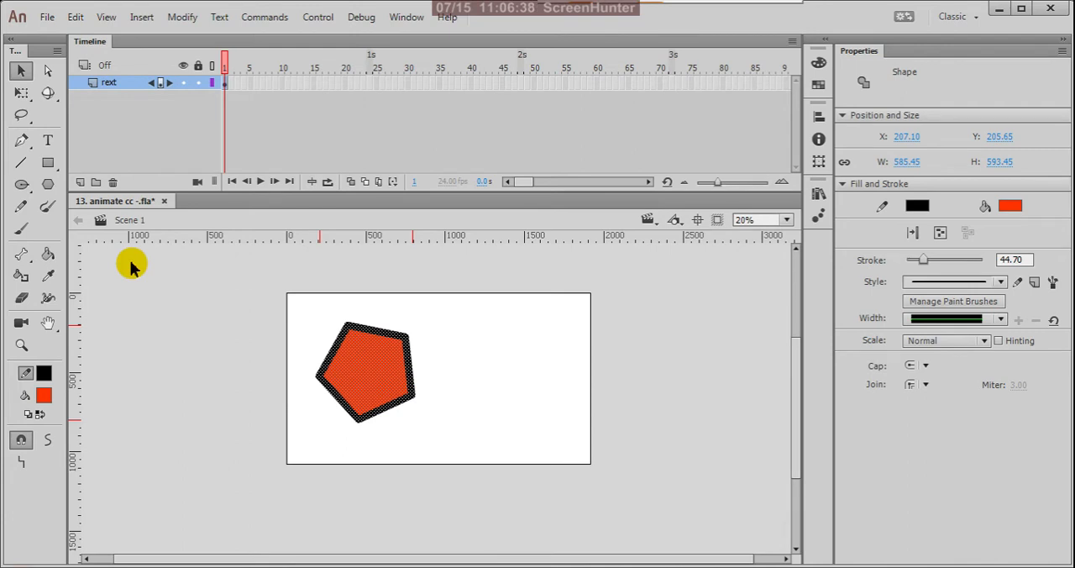
{"action": "left_click", "coordinate": [227, 82]}
{"action": "left_click_drag", "start_coordinate": [312, 301], "coordinate": [531, 561]}
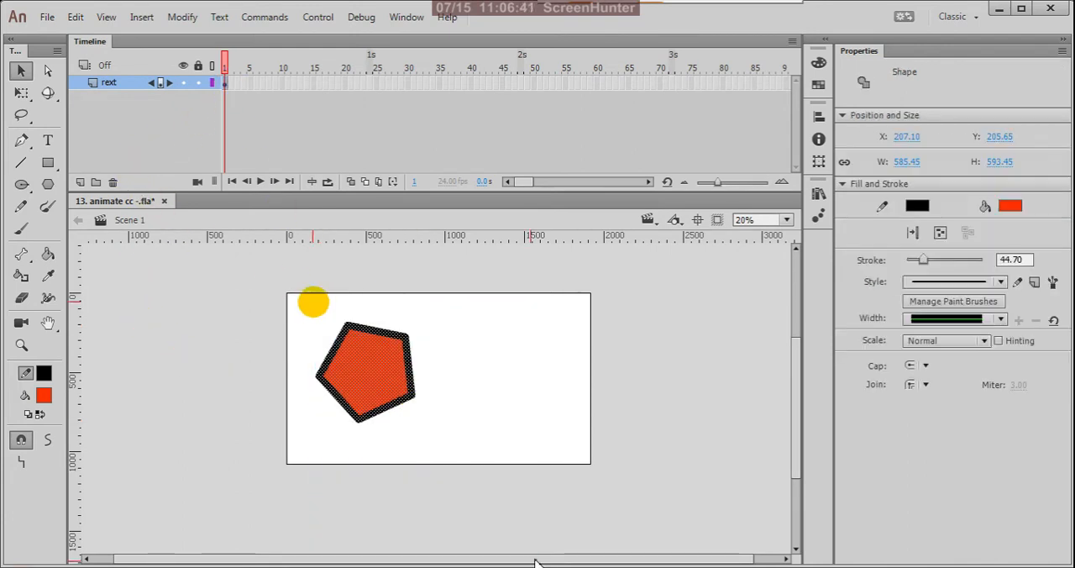
Try the Miter join on the pentagon's outline corners and set the join back to Round.
{"action": "left_click", "coordinate": [47, 184]}
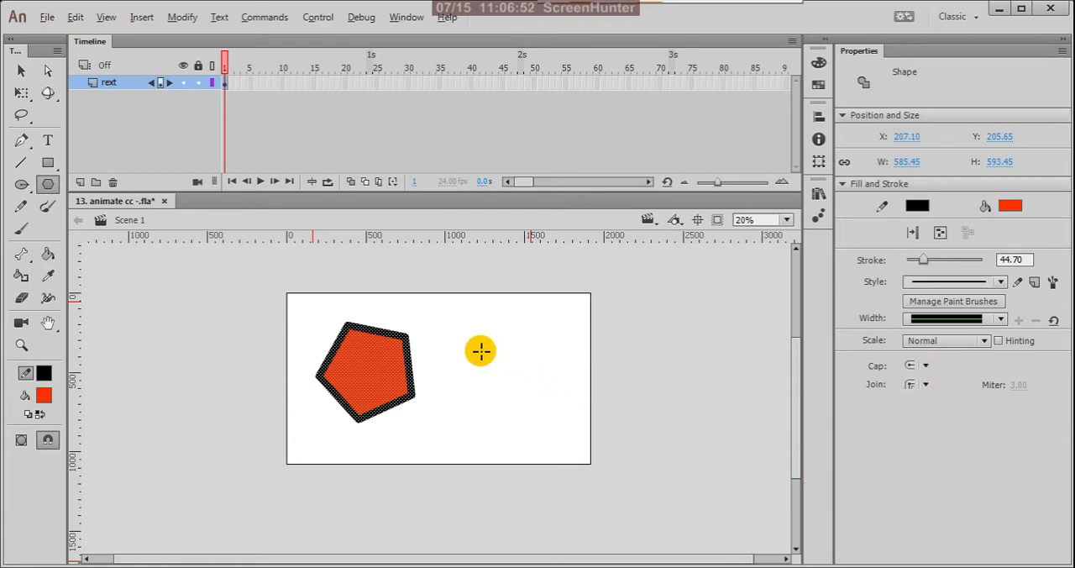
{"action": "scroll", "coordinate": [398, 373], "scroll_direction": "up", "scroll_amount": 3}
{"action": "scroll", "coordinate": [415, 352], "scroll_direction": "down", "scroll_amount": 3}
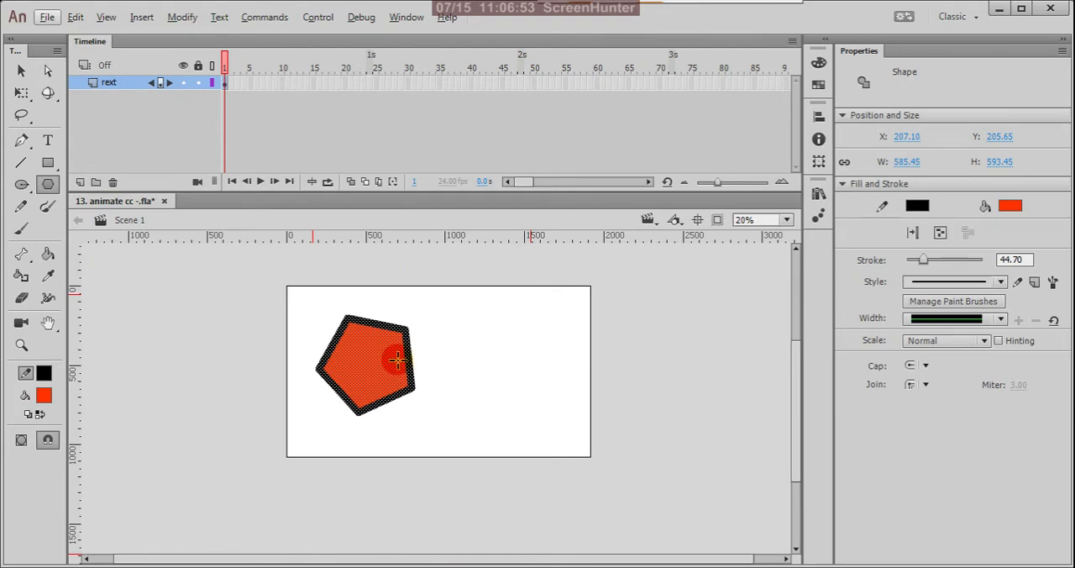
{"action": "scroll", "coordinate": [419, 365], "scroll_direction": "up", "scroll_amount": 2}
{"action": "scroll", "coordinate": [419, 365], "scroll_direction": "up", "scroll_amount": 2}
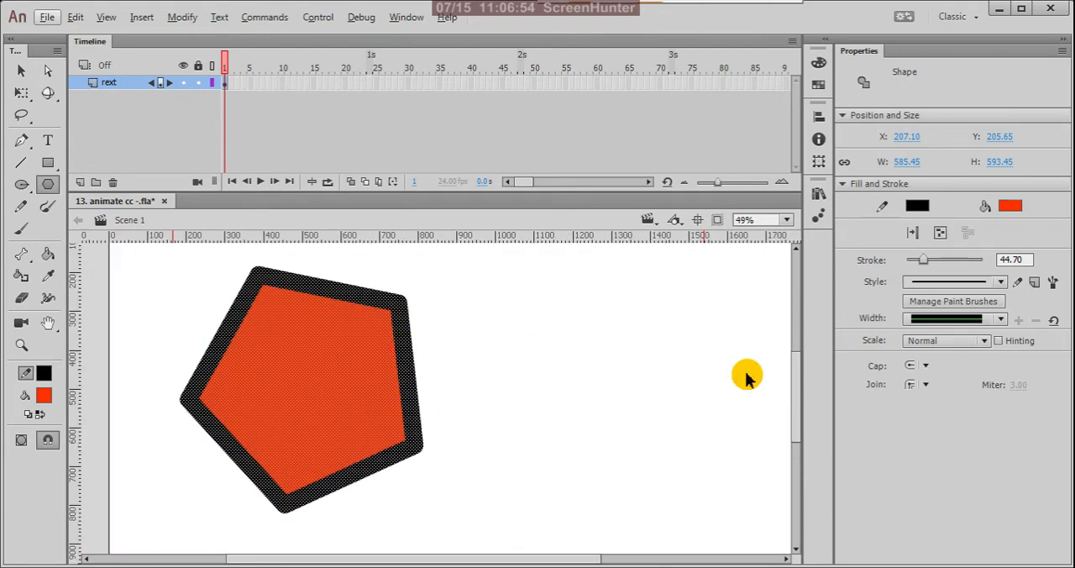
{"action": "left_click", "coordinate": [928, 386]}
{"action": "left_click", "coordinate": [933, 408]}
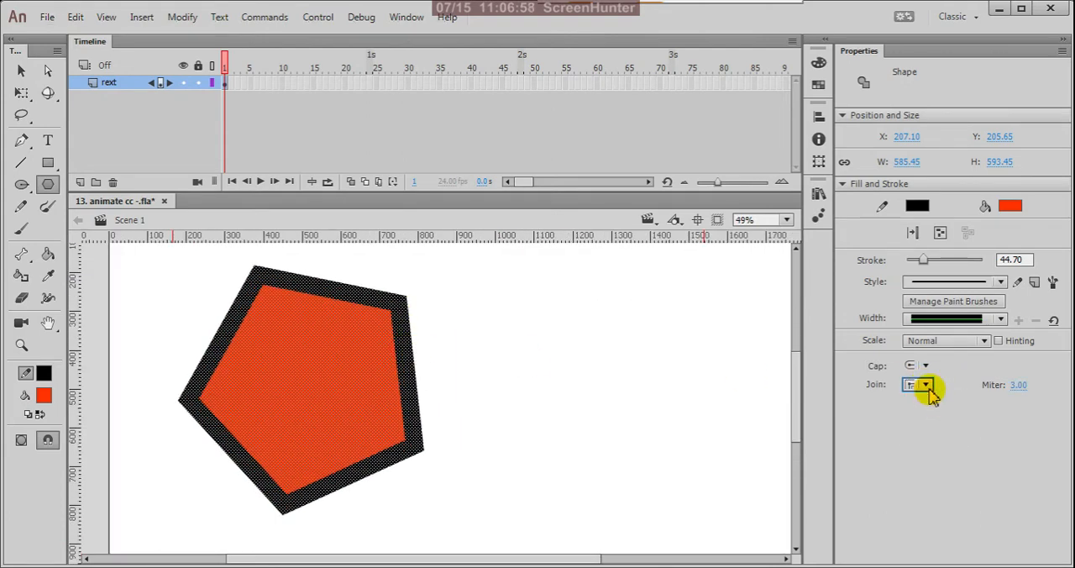
{"action": "left_click", "coordinate": [926, 386]}
{"action": "left_click", "coordinate": [931, 408]}
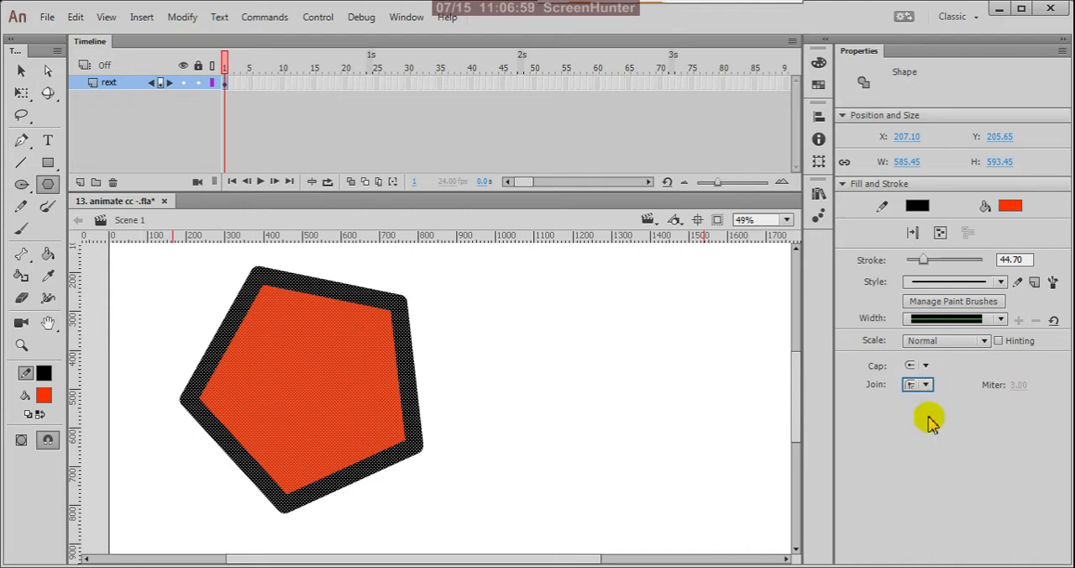
Try the Bevel join on the pentagon's outline, and set the join to Miter.
{"action": "left_click", "coordinate": [926, 386]}
{"action": "left_click", "coordinate": [925, 434]}
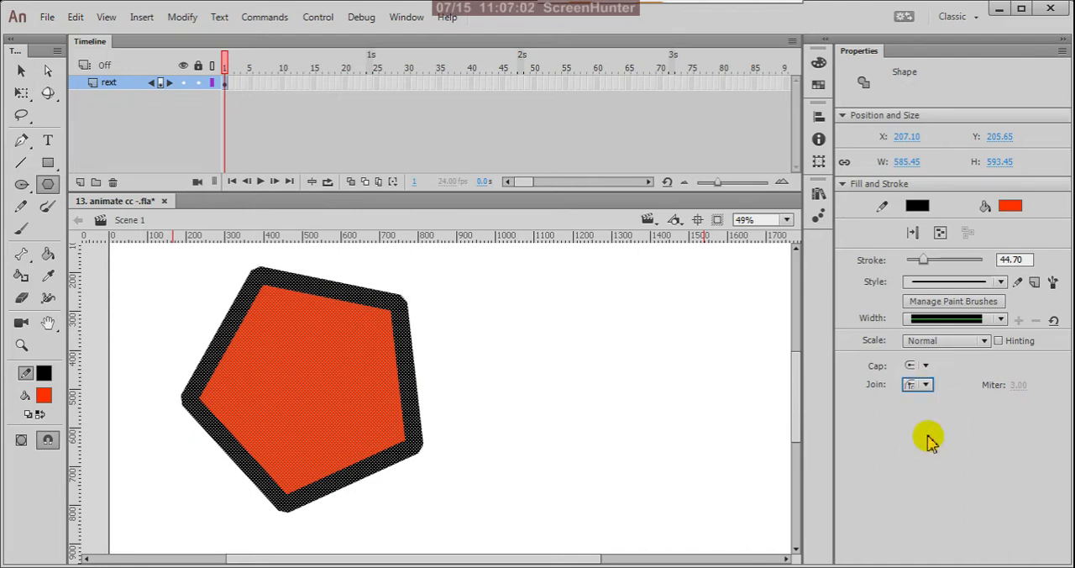
{"action": "left_click", "coordinate": [926, 384]}
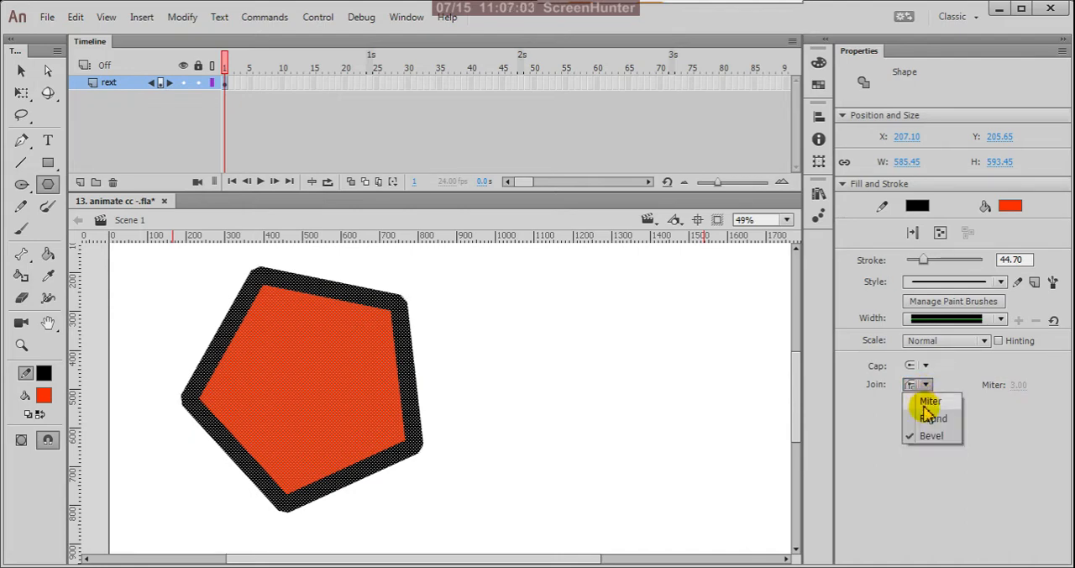
{"action": "left_click", "coordinate": [931, 402]}
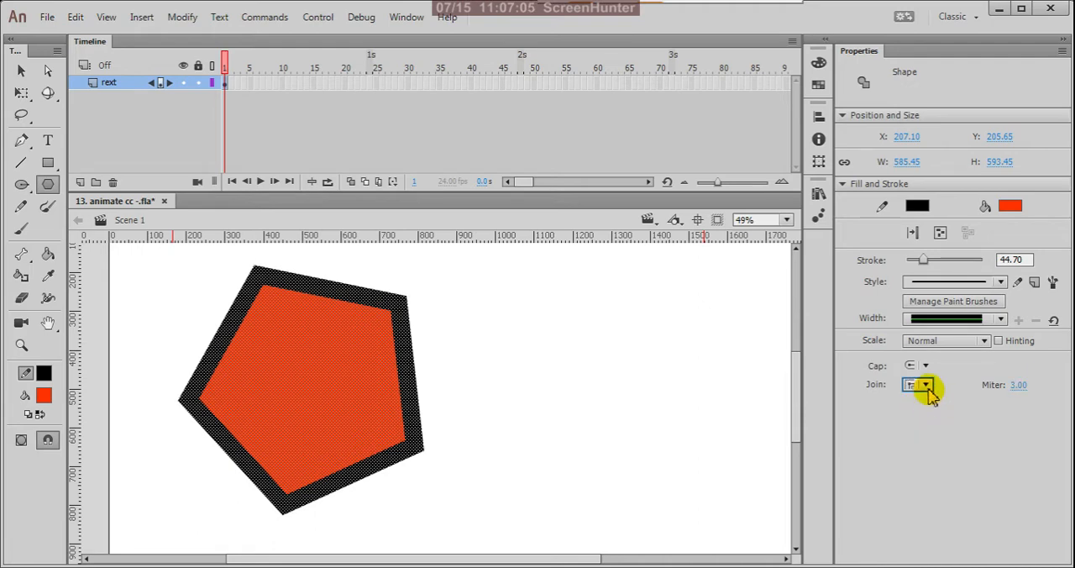
{"action": "left_click", "coordinate": [927, 388]}
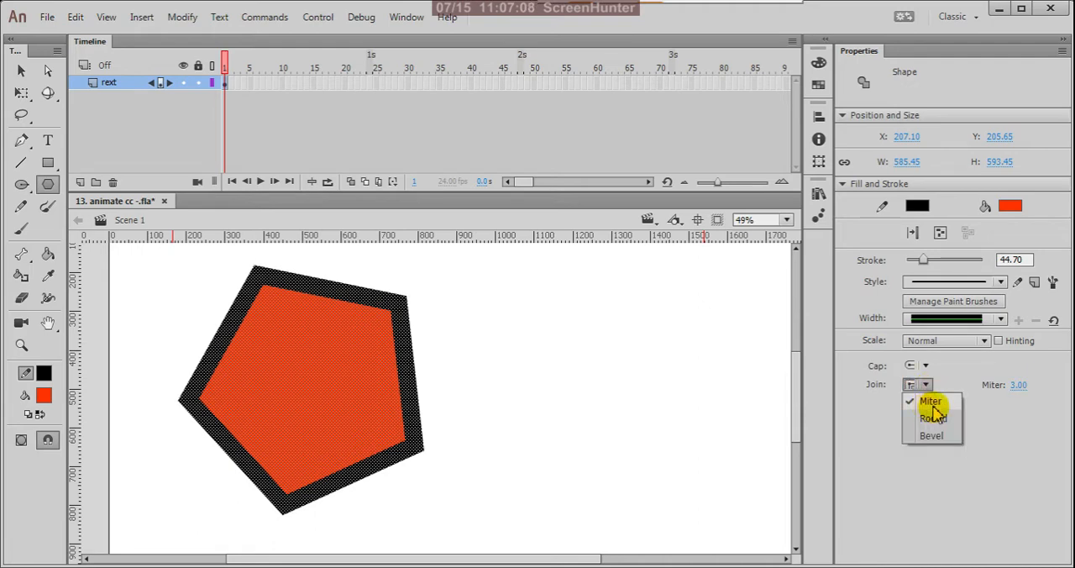
{"action": "left_click", "coordinate": [932, 405]}
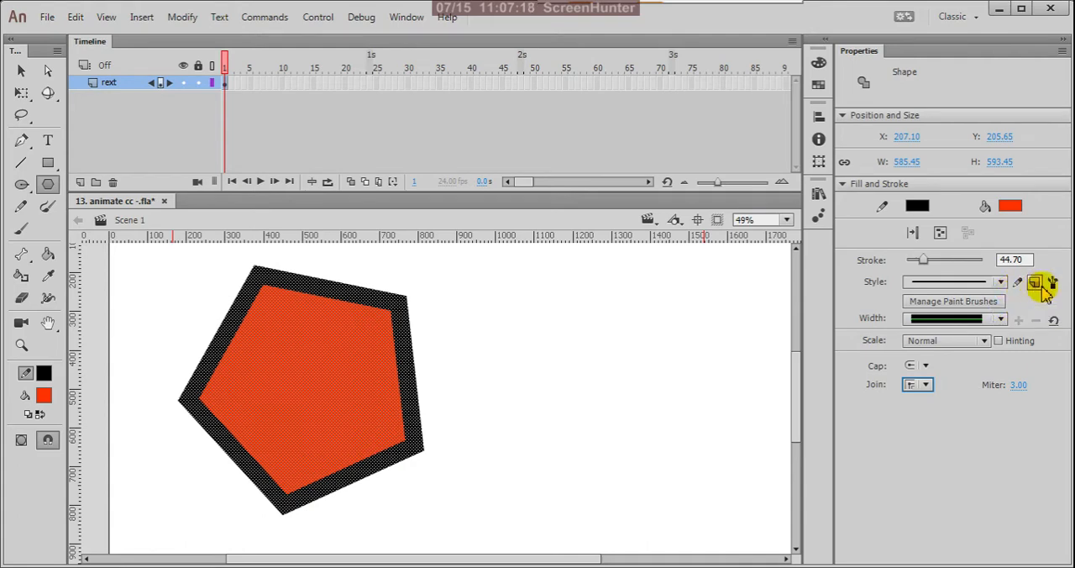
Try two tapered width profiles on the pentagon's outline and restore the uniform profile.
{"action": "left_click", "coordinate": [1000, 319]}
{"action": "left_click", "coordinate": [993, 353]}
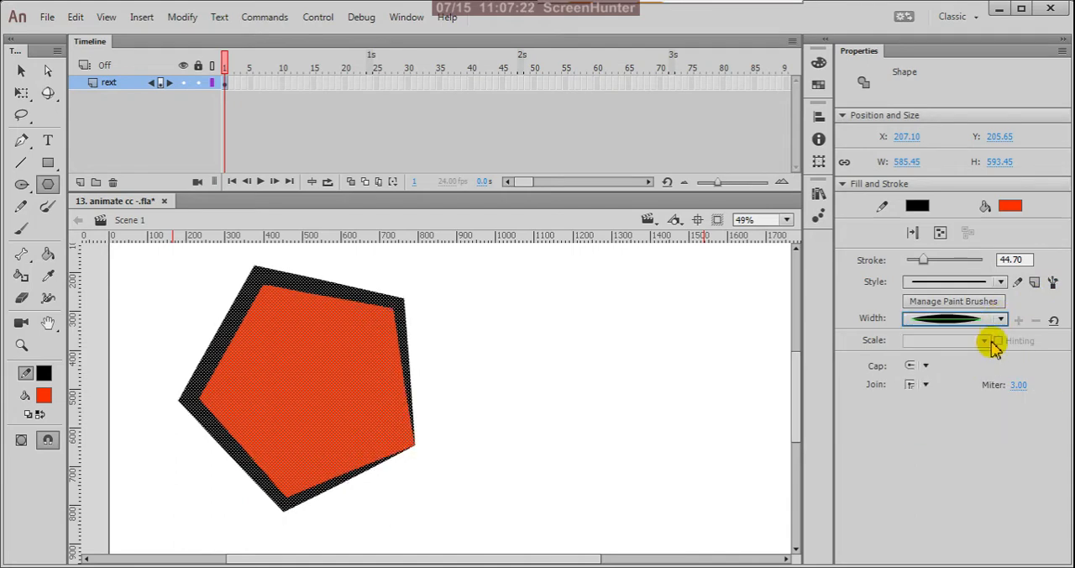
{"action": "left_click", "coordinate": [1000, 319]}
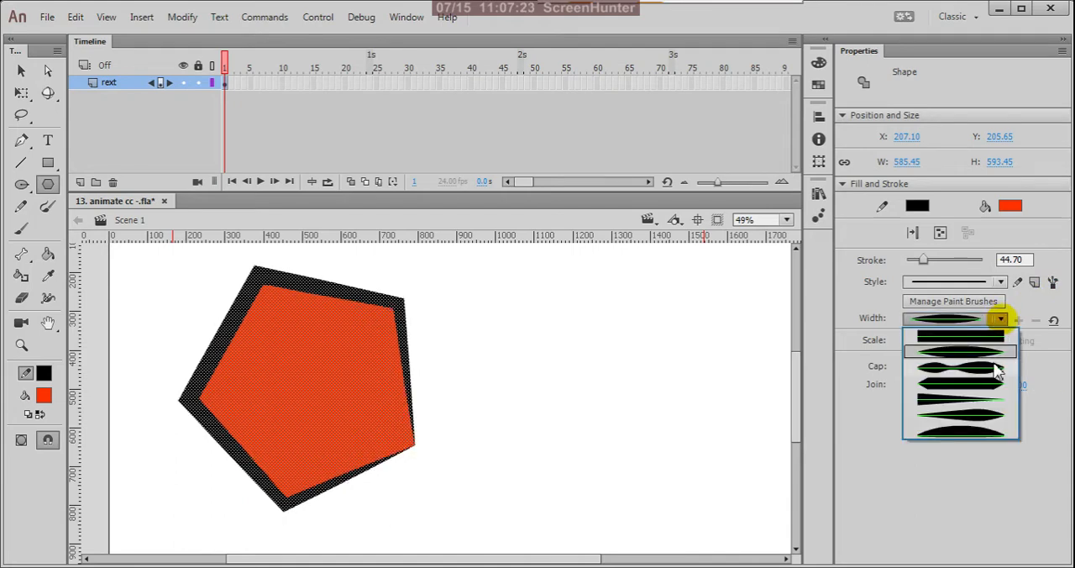
{"action": "left_click", "coordinate": [989, 415]}
{"action": "left_click", "coordinate": [1000, 319]}
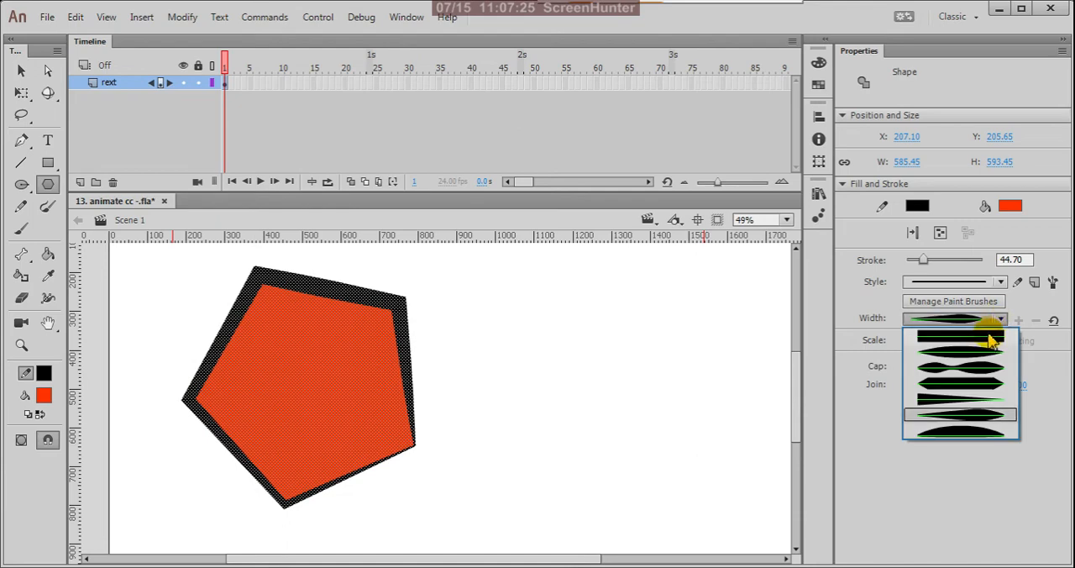
{"action": "left_click", "coordinate": [995, 334]}
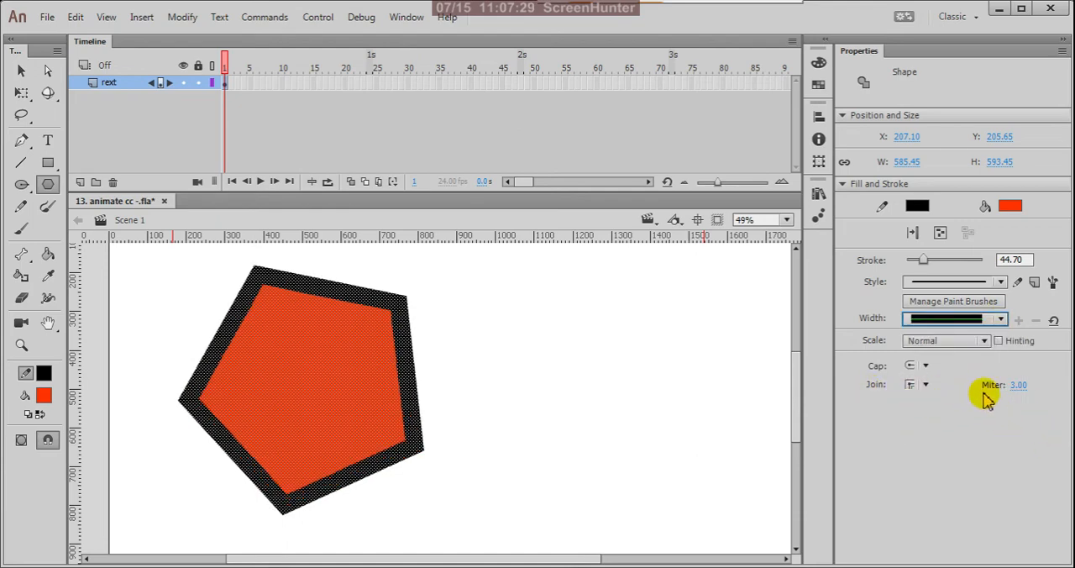
Try a wavy Pencil Tool line beside the pentagon at stroke size 44.70 and undo it.
{"action": "key", "text": "ctrl+minus"}
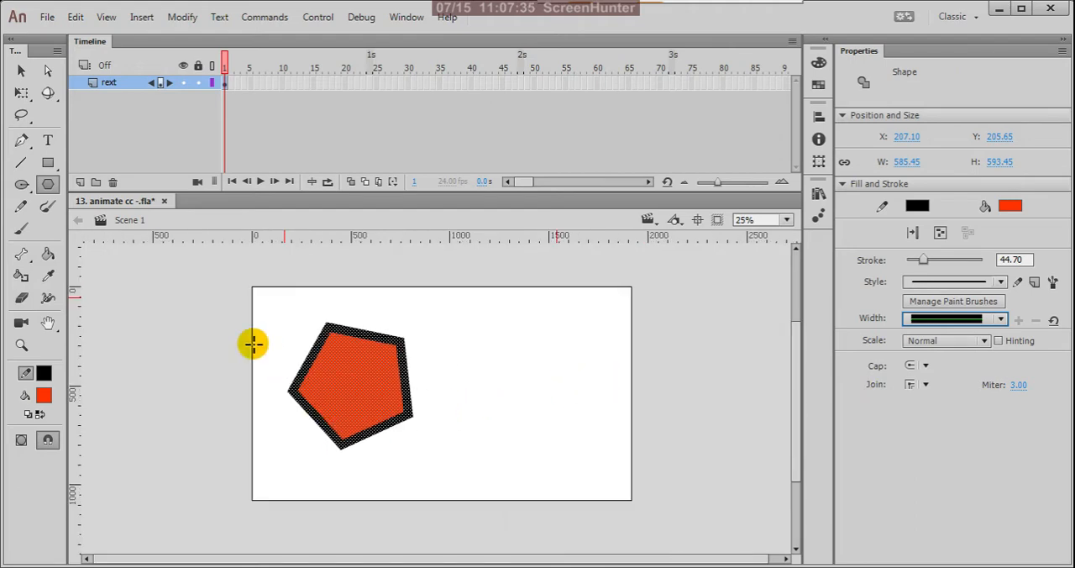
{"action": "left_click", "coordinate": [21, 207]}
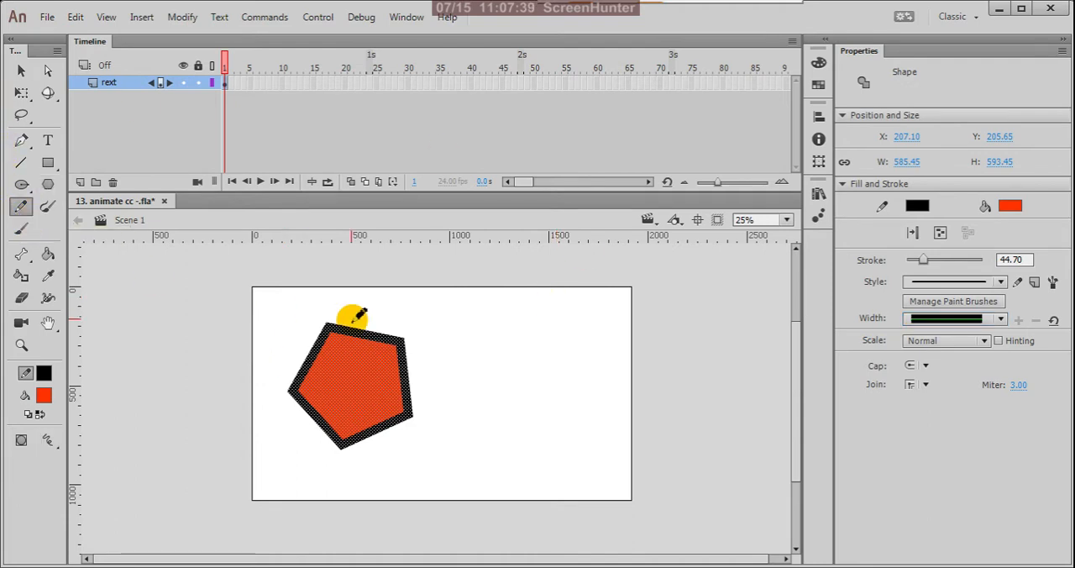
{"action": "mouse_move", "coordinate": [424, 317]}
{"action": "left_mouse_down"}
{"action": "mouse_move", "coordinate": [526, 330]}
{"action": "mouse_move", "coordinate": [619, 322]}
{"action": "left_mouse_up"}
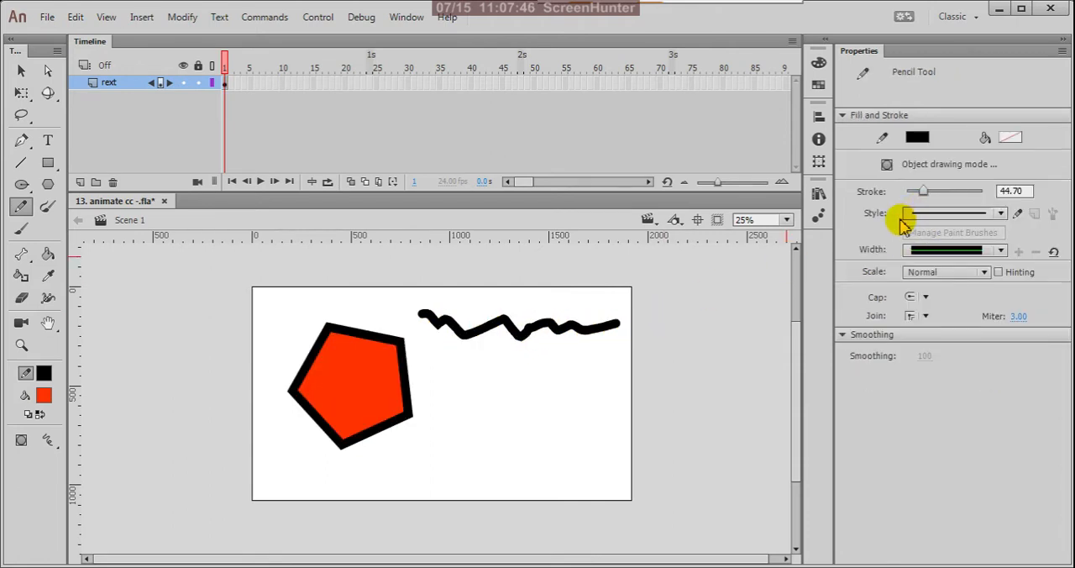
{"action": "key", "text": "ctrl+z"}
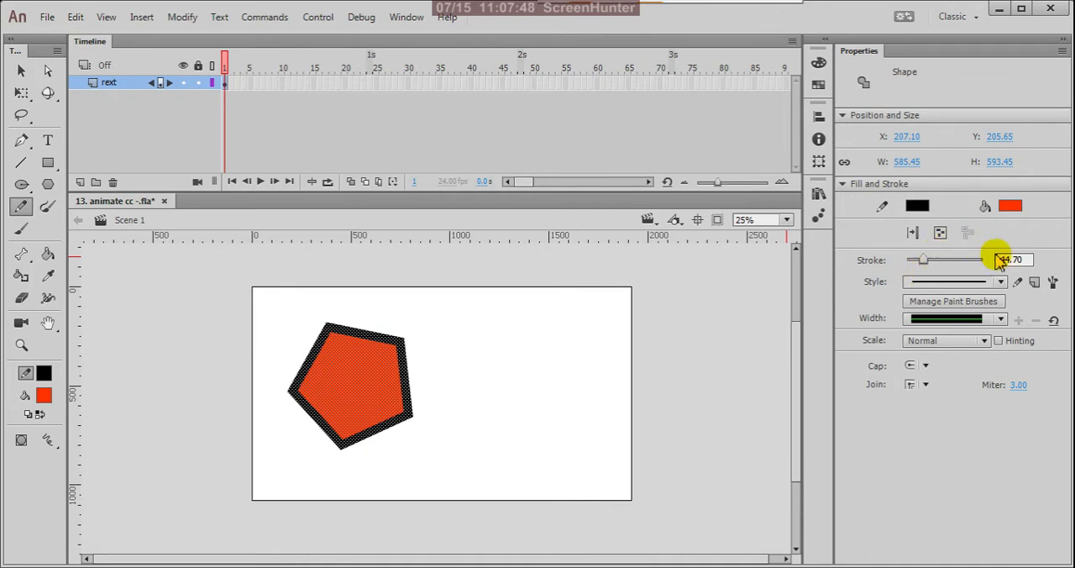
Set the stroke size to 5 and draw a long wavy freehand Pencil line beside the pentagon, across to the stage's far edge.
{"action": "left_click", "coordinate": [1021, 259]}
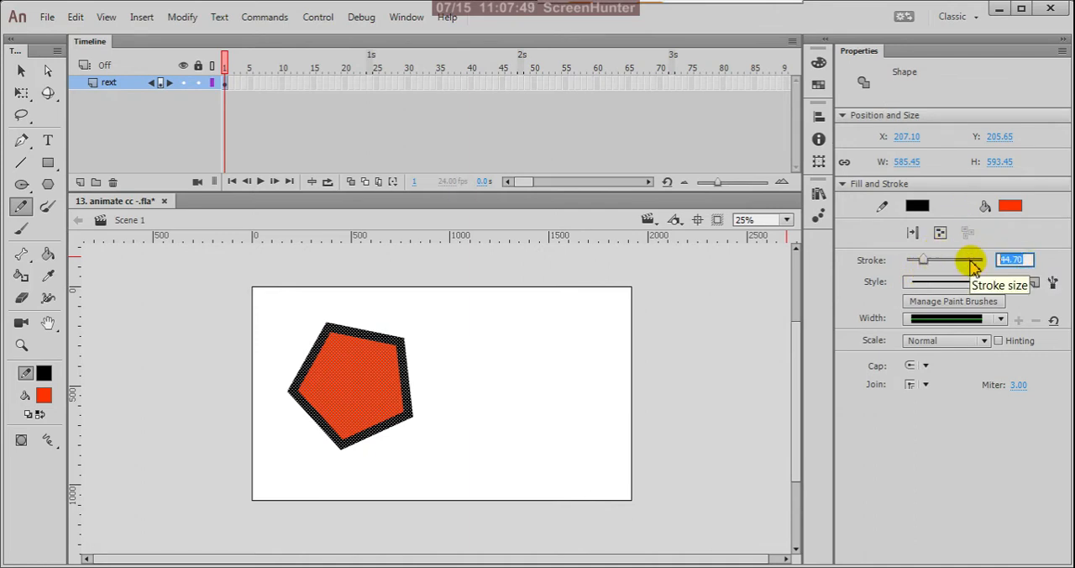
{"action": "type", "text": "5"}
{"action": "key", "text": "Return"}
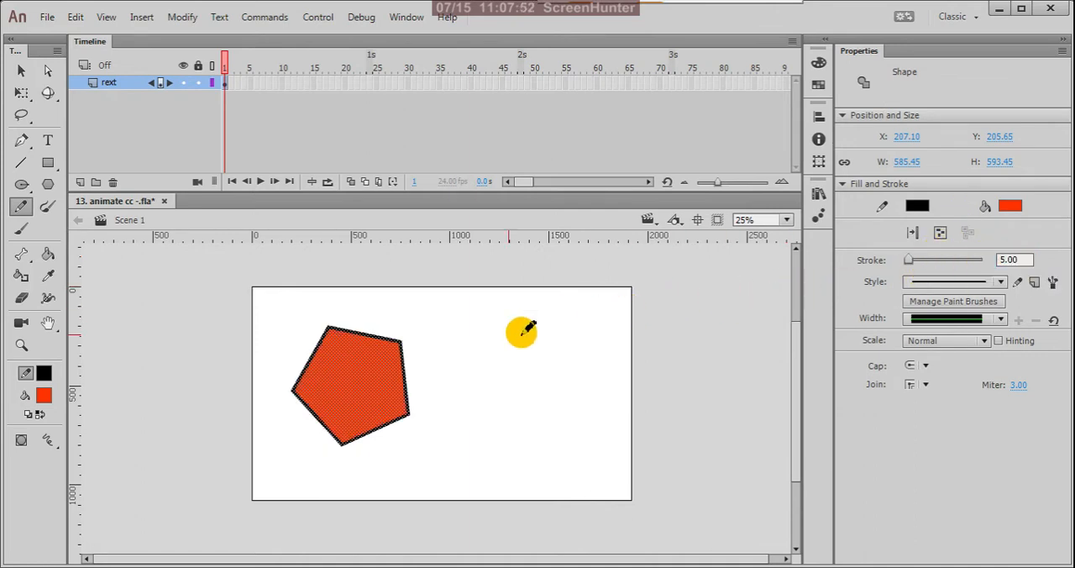
{"action": "mouse_move", "coordinate": [424, 334]}
{"action": "left_mouse_down"}
{"action": "mouse_move", "coordinate": [471, 329]}
{"action": "mouse_move", "coordinate": [507, 360]}
{"action": "mouse_move", "coordinate": [527, 336]}
{"action": "mouse_move", "coordinate": [540, 349]}
{"action": "mouse_move", "coordinate": [613, 333]}
{"action": "mouse_move", "coordinate": [633, 315]}
{"action": "left_mouse_up"}
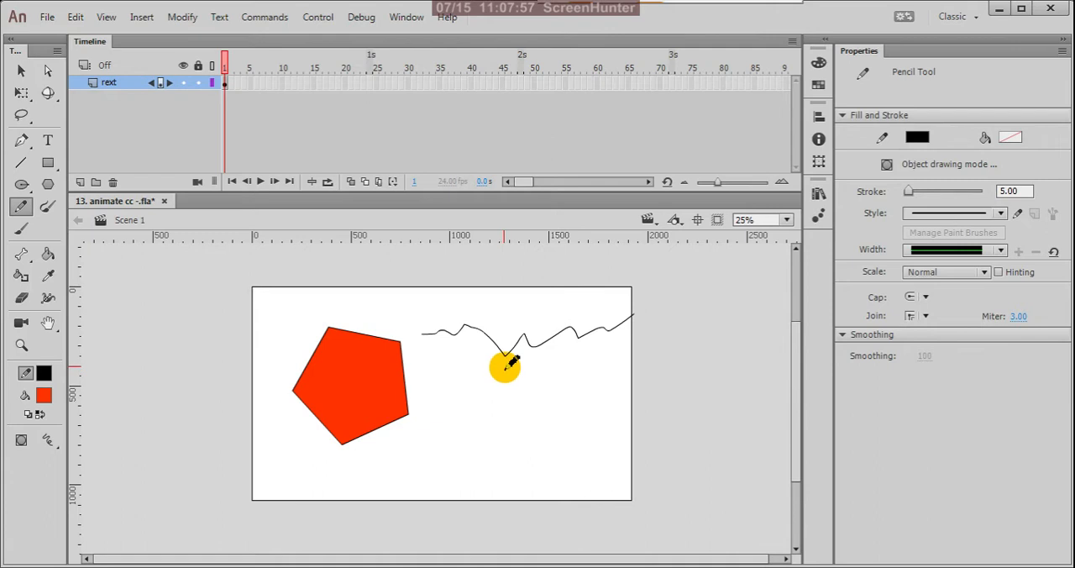
Set the Pencil mode to Straighten and draw zigzag freehand lines beneath the long wavy line.
{"action": "scroll", "coordinate": [474, 361], "scroll_direction": "up", "scroll_amount": 2}
{"action": "scroll", "coordinate": [550, 319], "scroll_direction": "down", "scroll_amount": 2}
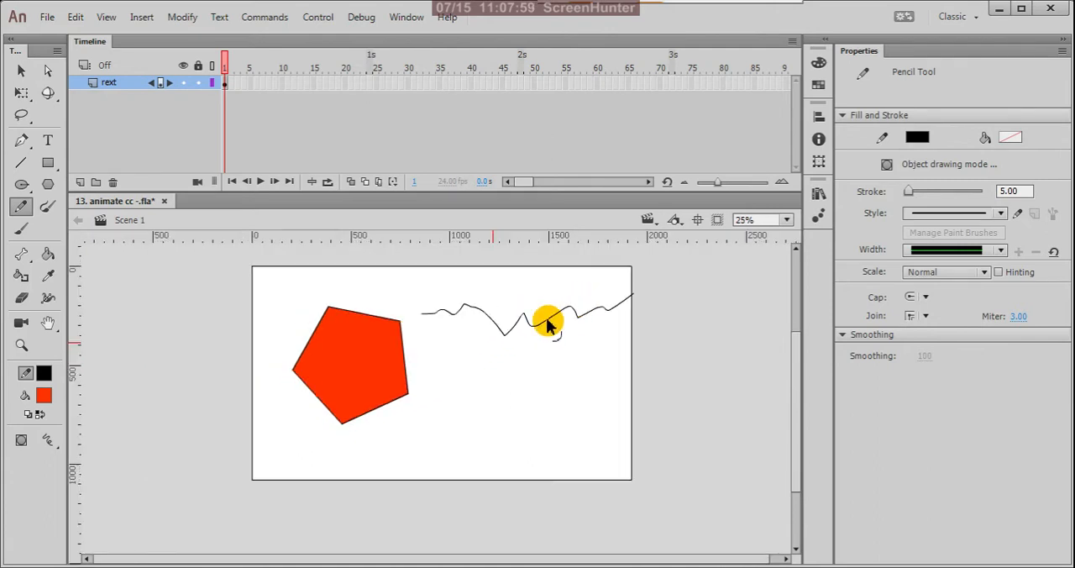
{"action": "scroll", "coordinate": [445, 356], "scroll_direction": "up", "scroll_amount": 2}
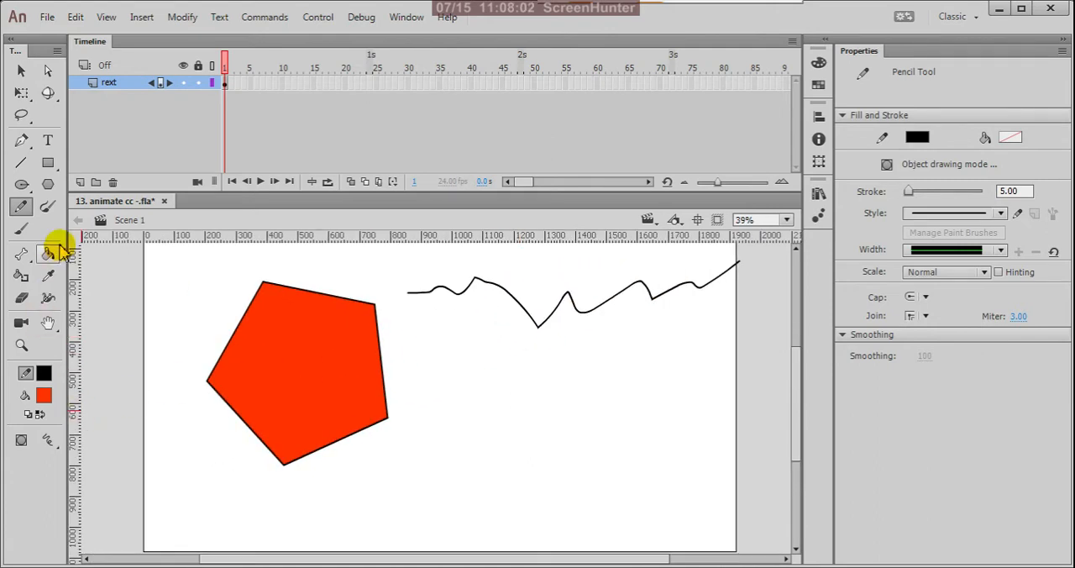
{"action": "left_click", "coordinate": [54, 446]}
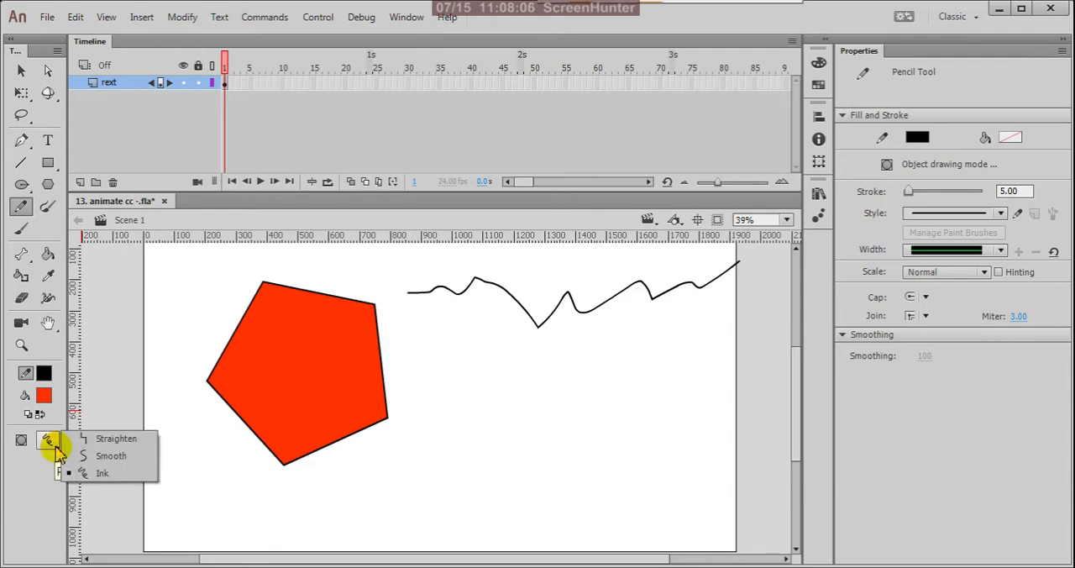
{"action": "left_click", "coordinate": [99, 438]}
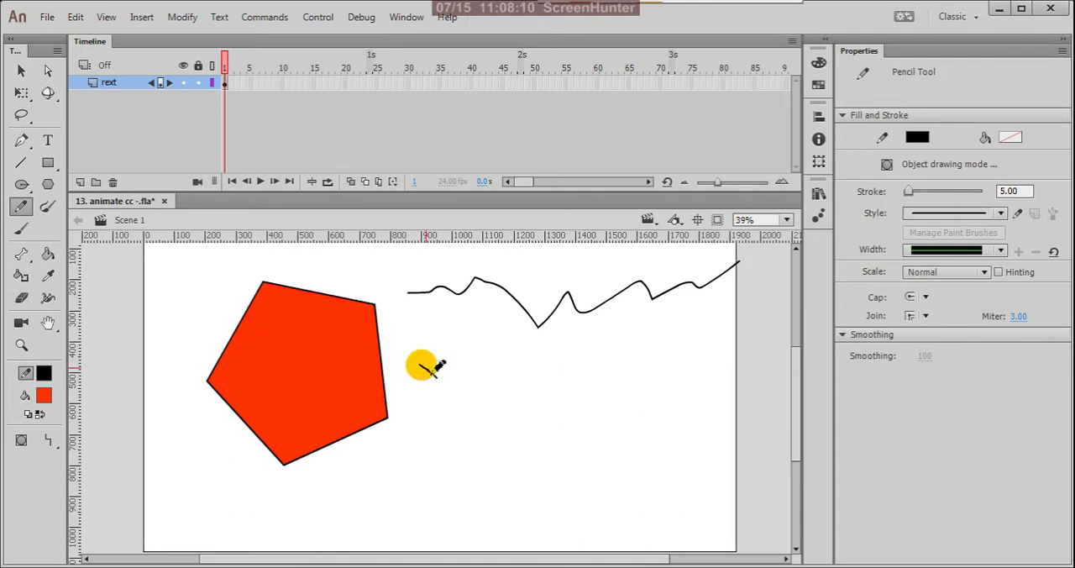
{"action": "mouse_move", "coordinate": [422, 365]}
{"action": "left_mouse_down"}
{"action": "mouse_move", "coordinate": [443, 382]}
{"action": "mouse_move", "coordinate": [480, 365]}
{"action": "mouse_move", "coordinate": [508, 404]}
{"action": "mouse_move", "coordinate": [549, 375]}
{"action": "mouse_move", "coordinate": [592, 392]}
{"action": "mouse_move", "coordinate": [618, 371]}
{"action": "mouse_move", "coordinate": [722, 362]}
{"action": "left_mouse_up"}
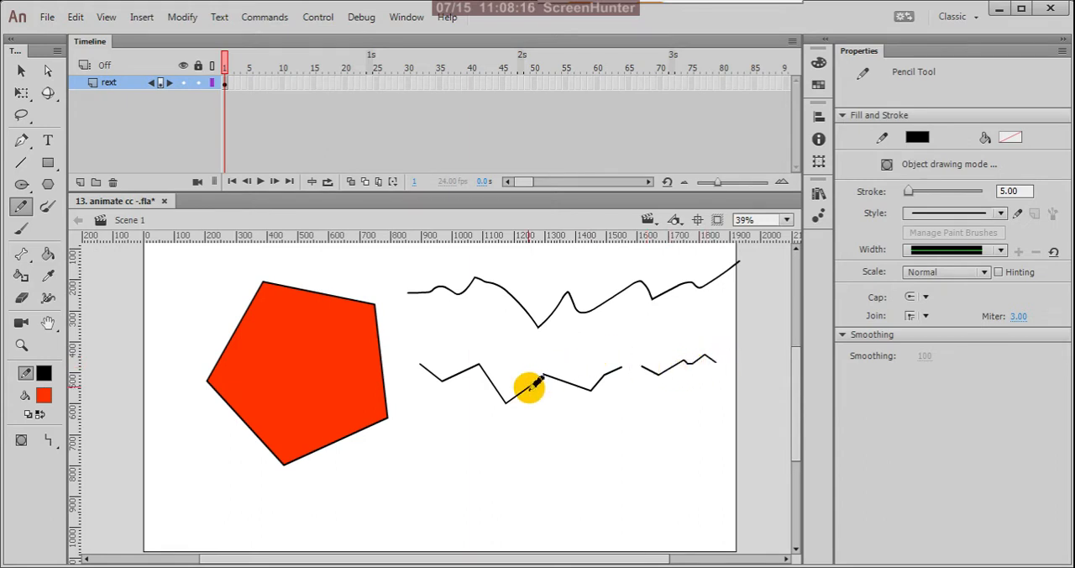
Set the Pencil mode to Smooth and draw two wavy freehand lines beneath the zigzag lines.
{"action": "left_click", "coordinate": [51, 443]}
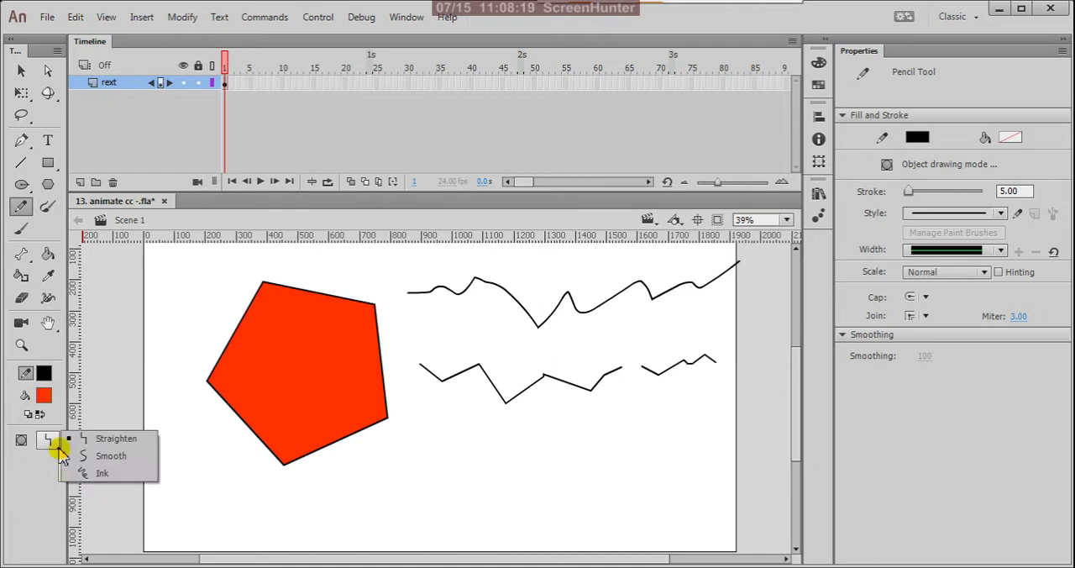
{"action": "left_click", "coordinate": [102, 458]}
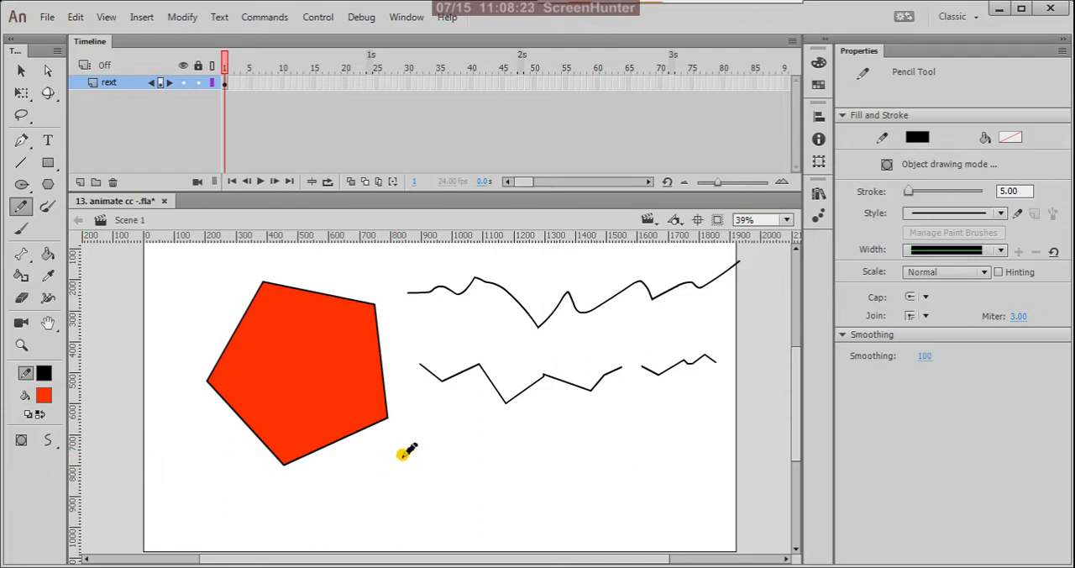
{"action": "left_click_drag", "start_coordinate": [401, 454], "coordinate": [634, 444]}
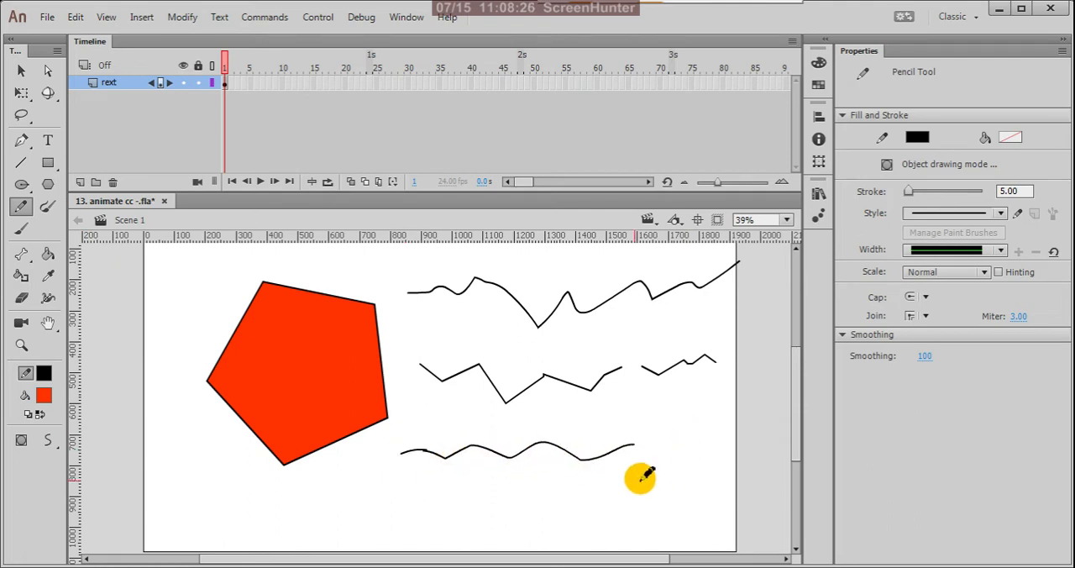
{"action": "left_click_drag", "start_coordinate": [548, 494], "coordinate": [688, 467]}
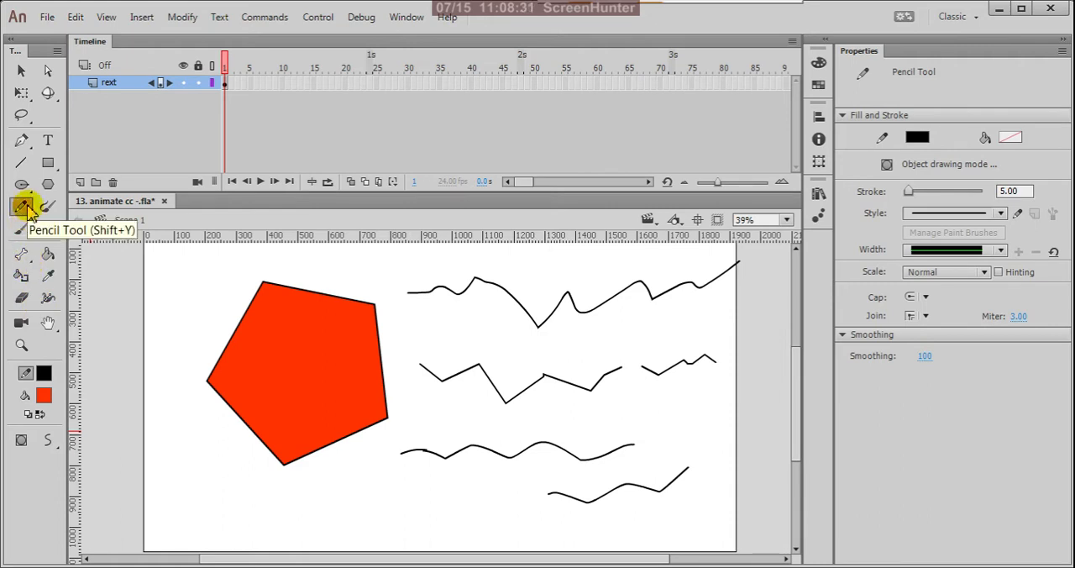
Set the Pencil mode to Ink, then draw a wavy line below the pentagon, a large spiral beside it and a small looping line near the stage's right edge.
{"action": "left_click", "coordinate": [51, 447]}
{"action": "left_click", "coordinate": [106, 480]}
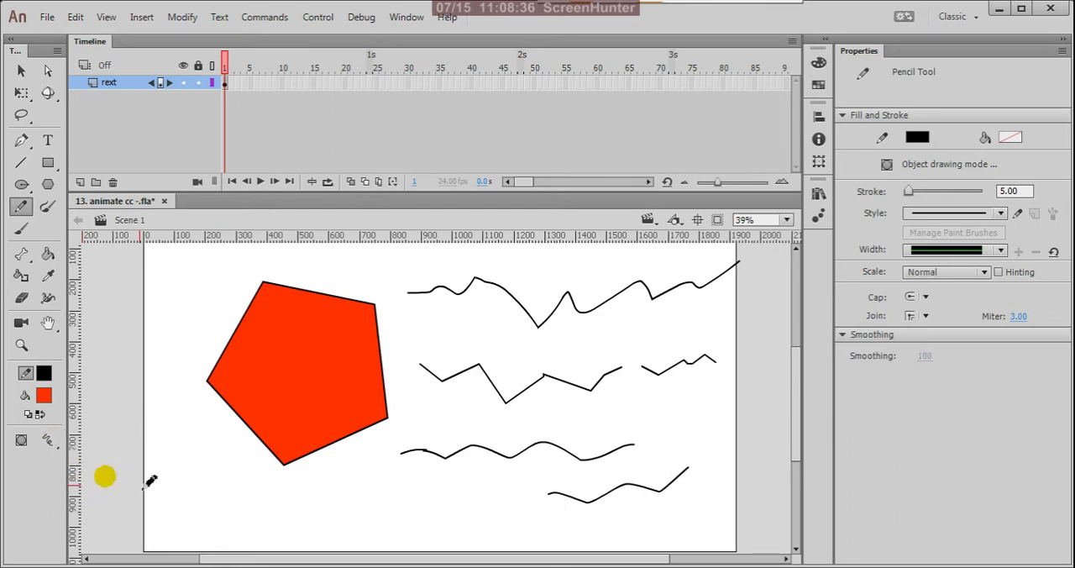
{"action": "left_click_drag", "start_coordinate": [168, 494], "coordinate": [300, 502]}
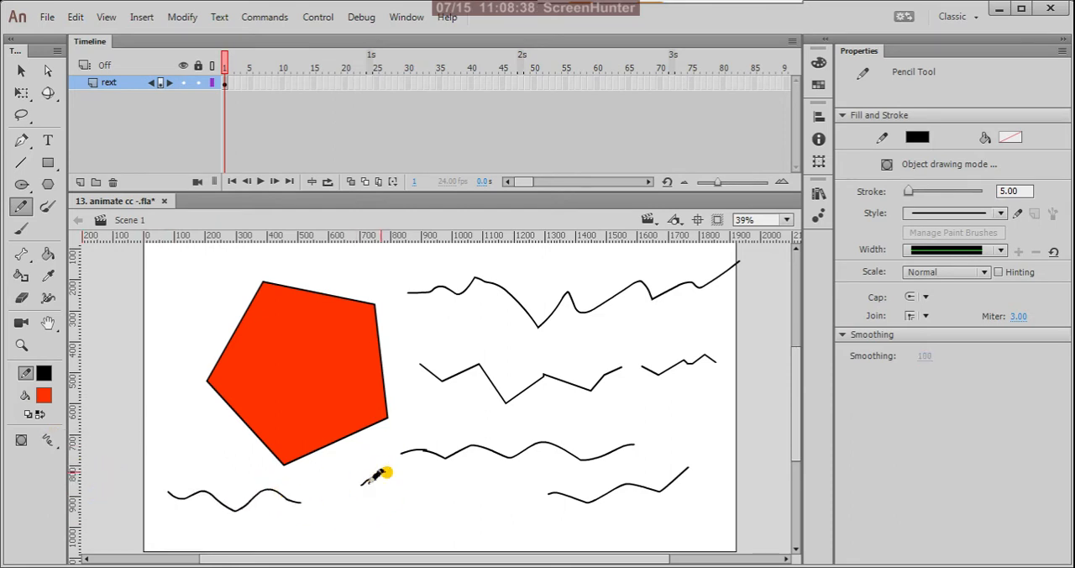
{"action": "mouse_move", "coordinate": [384, 471]}
{"action": "left_mouse_down"}
{"action": "mouse_move", "coordinate": [383, 556]}
{"action": "mouse_move", "coordinate": [451, 503]}
{"action": "mouse_move", "coordinate": [409, 501]}
{"action": "mouse_move", "coordinate": [439, 535]}
{"action": "mouse_move", "coordinate": [501, 483]}
{"action": "left_mouse_up"}
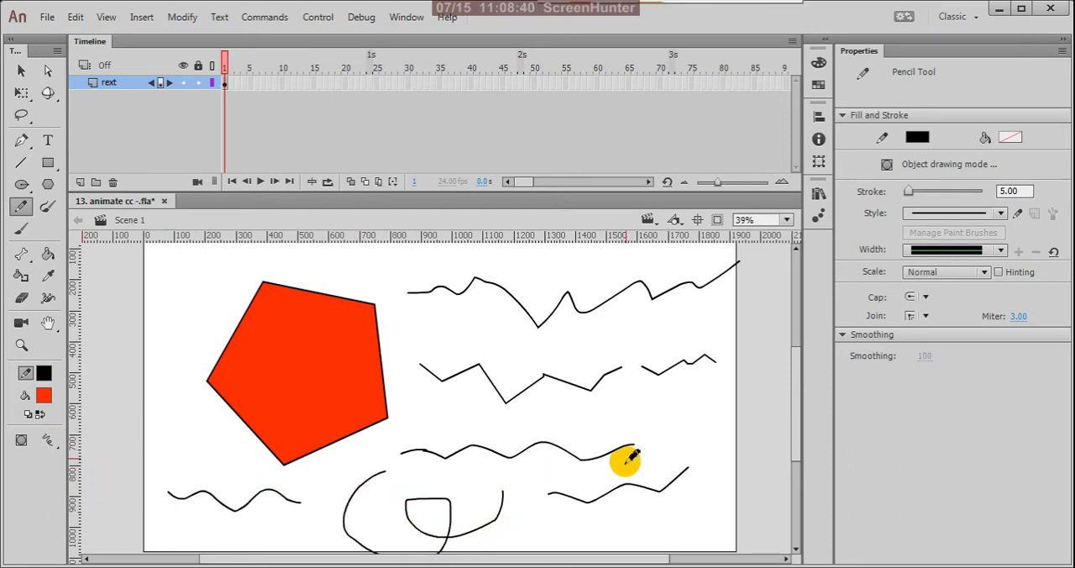
{"action": "mouse_move", "coordinate": [678, 405]}
{"action": "left_mouse_down"}
{"action": "mouse_move", "coordinate": [697, 456]}
{"action": "mouse_move", "coordinate": [723, 407]}
{"action": "mouse_move", "coordinate": [713, 428]}
{"action": "mouse_move", "coordinate": [739, 421]}
{"action": "mouse_move", "coordinate": [744, 361]}
{"action": "left_mouse_up"}
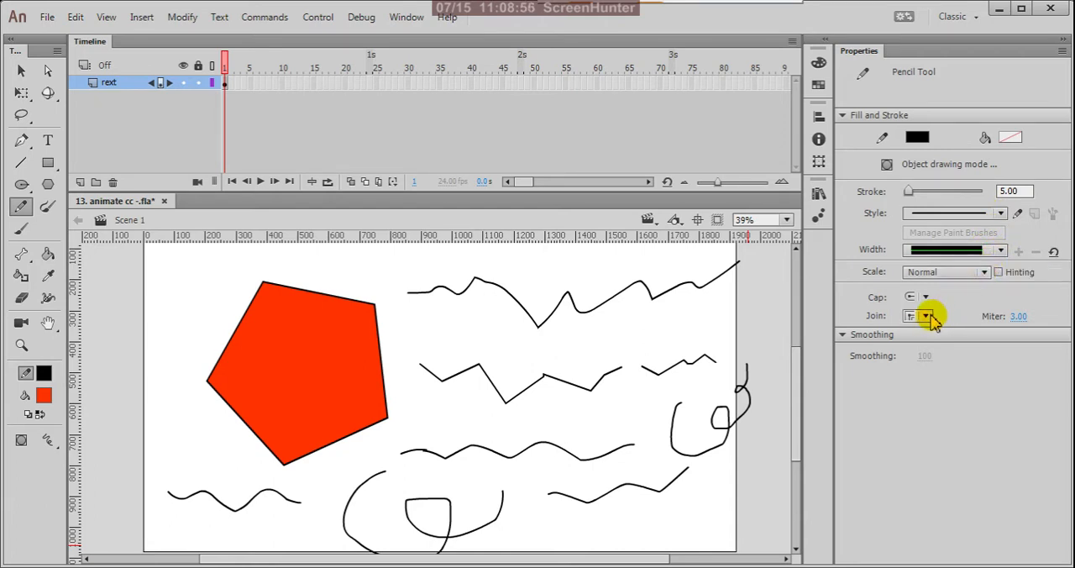
{"action": "left_click", "coordinate": [844, 335]}
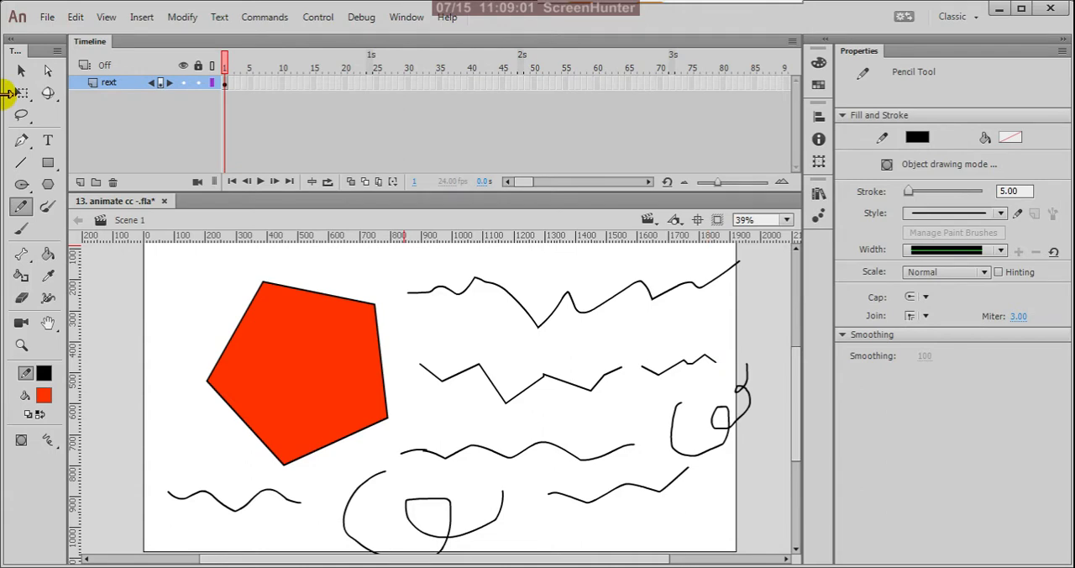
Select and delete all the pencil lines and their leftover pieces, keeping only the pentagon.
{"action": "left_click", "coordinate": [20, 72]}
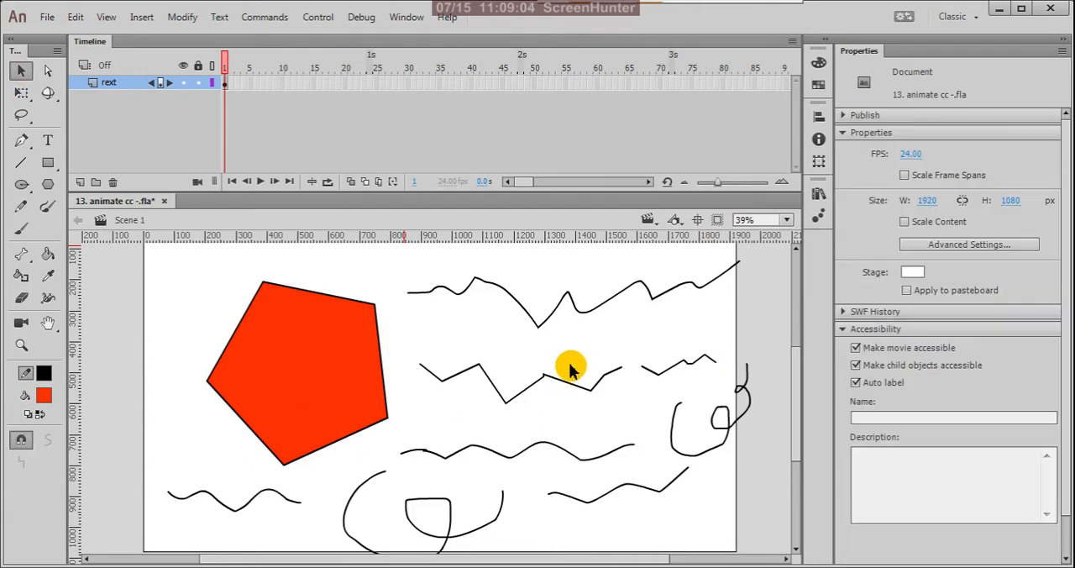
{"action": "key", "text": "ctrl+minus"}
{"action": "mouse_move", "coordinate": [664, 269]}
{"action": "left_mouse_down"}
{"action": "mouse_move", "coordinate": [647, 306]}
{"action": "mouse_move", "coordinate": [467, 467]}
{"action": "mouse_move", "coordinate": [447, 463]}
{"action": "left_mouse_up"}
{"action": "key", "text": "Delete"}
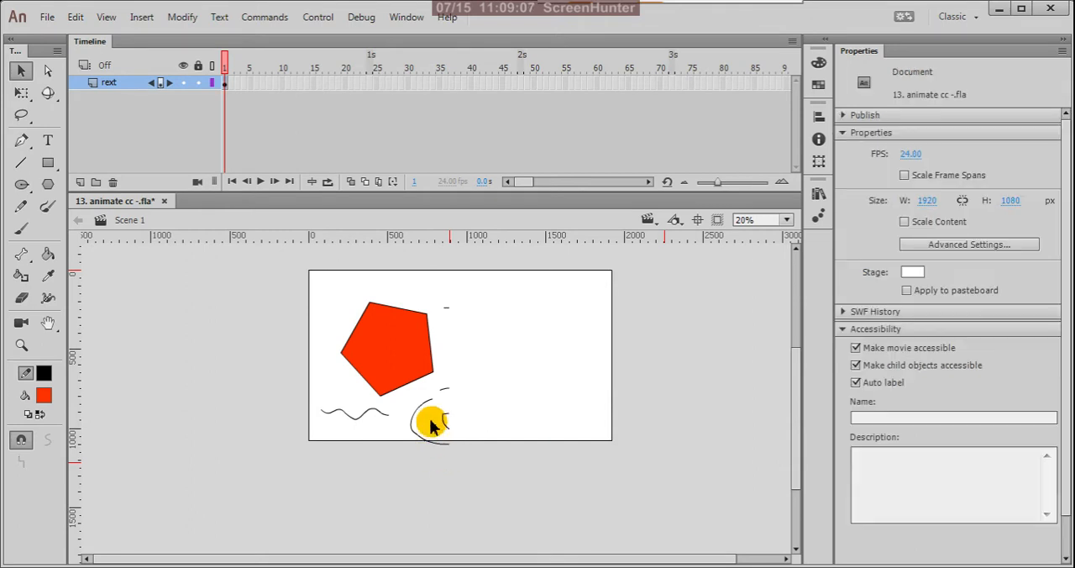
{"action": "left_click_drag", "start_coordinate": [471, 378], "coordinate": [419, 471]}
{"action": "key", "text": "Delete"}
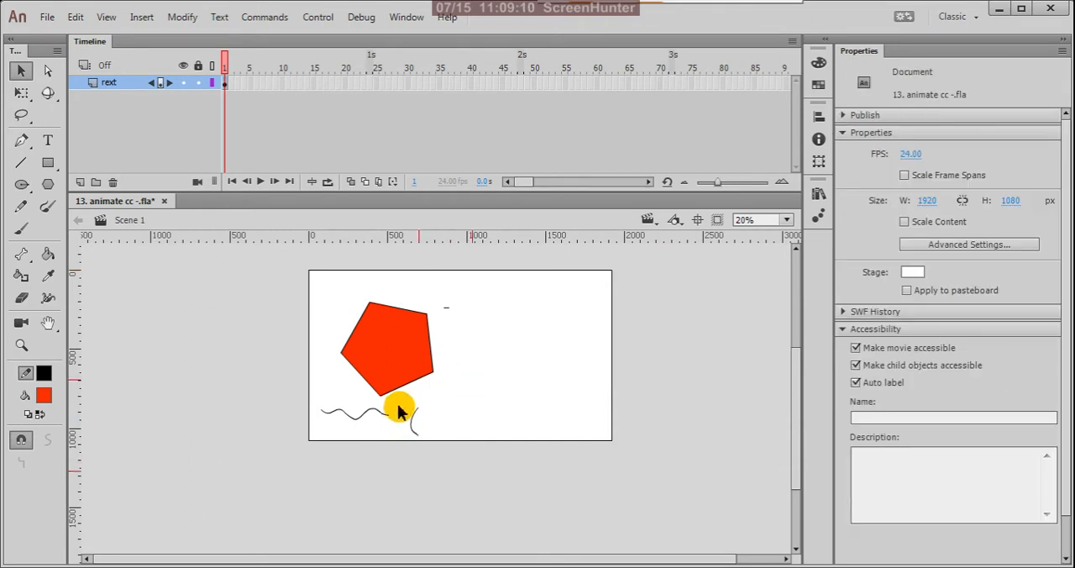
{"action": "left_click_drag", "start_coordinate": [400, 404], "coordinate": [434, 447]}
{"action": "key", "text": "Delete"}
{"action": "left_click", "coordinate": [380, 416]}
{"action": "key", "text": "Delete"}
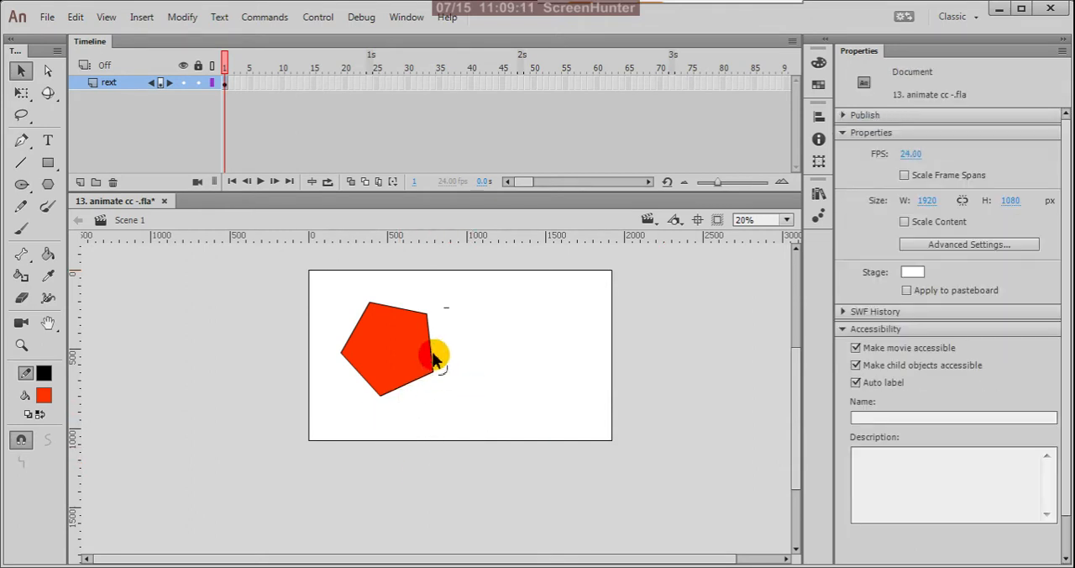
{"action": "left_click_drag", "start_coordinate": [434, 286], "coordinate": [487, 356]}
{"action": "key", "text": "Delete"}
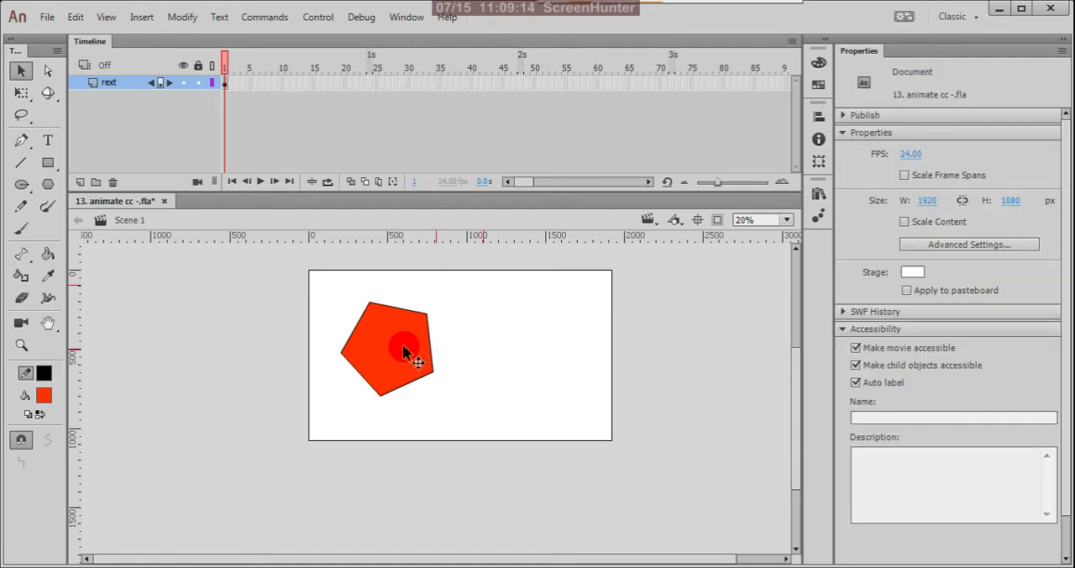
Move the whole pentagon mostly off the stage beyond its upper-left corner, to about X -511, Y -74.
{"action": "left_click_drag", "start_coordinate": [329, 283], "coordinate": [442, 419]}
{"action": "left_click_drag", "start_coordinate": [400, 372], "coordinate": [286, 324]}
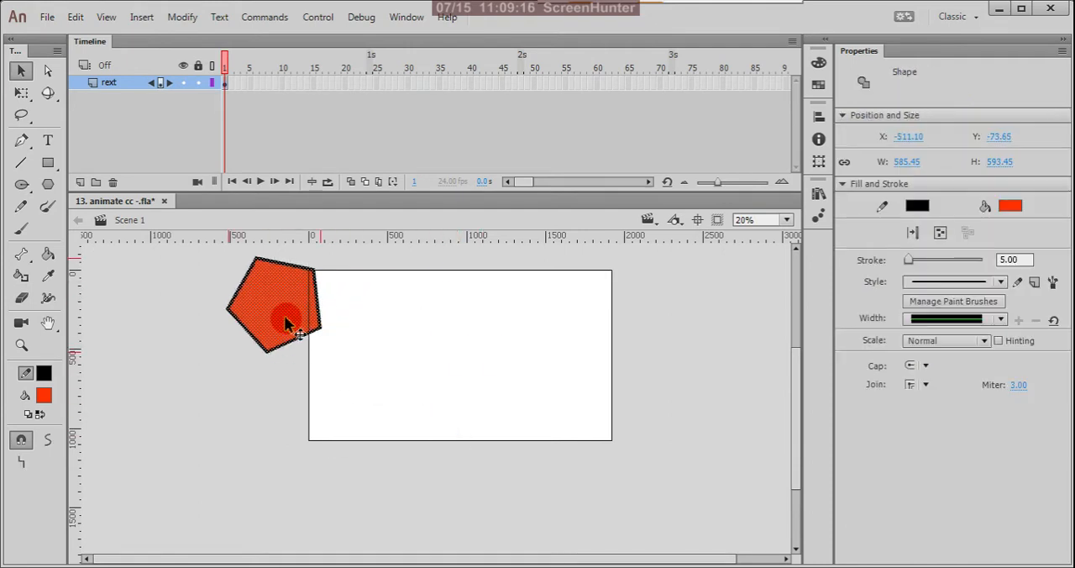
Set the stroke size to 25 and paint three curved freehand strokes on the left half of the stage with the Paint Brush Tool.
{"action": "key", "text": "ctrl+="}
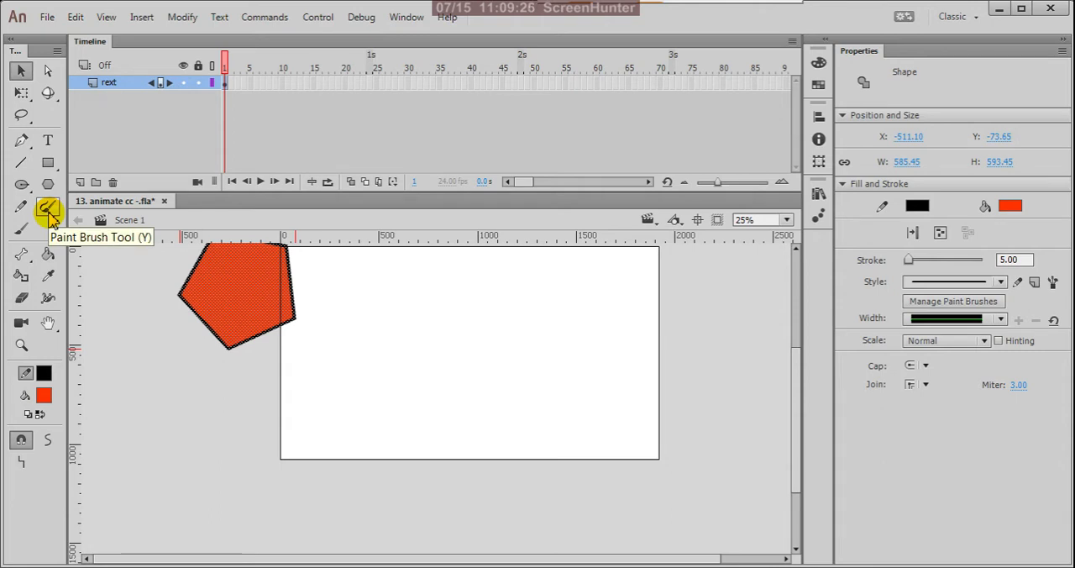
{"action": "scroll", "coordinate": [358, 334], "scroll_direction": "up", "scroll_amount": 2}
{"action": "scroll", "coordinate": [383, 404], "scroll_direction": "down", "scroll_amount": 1}
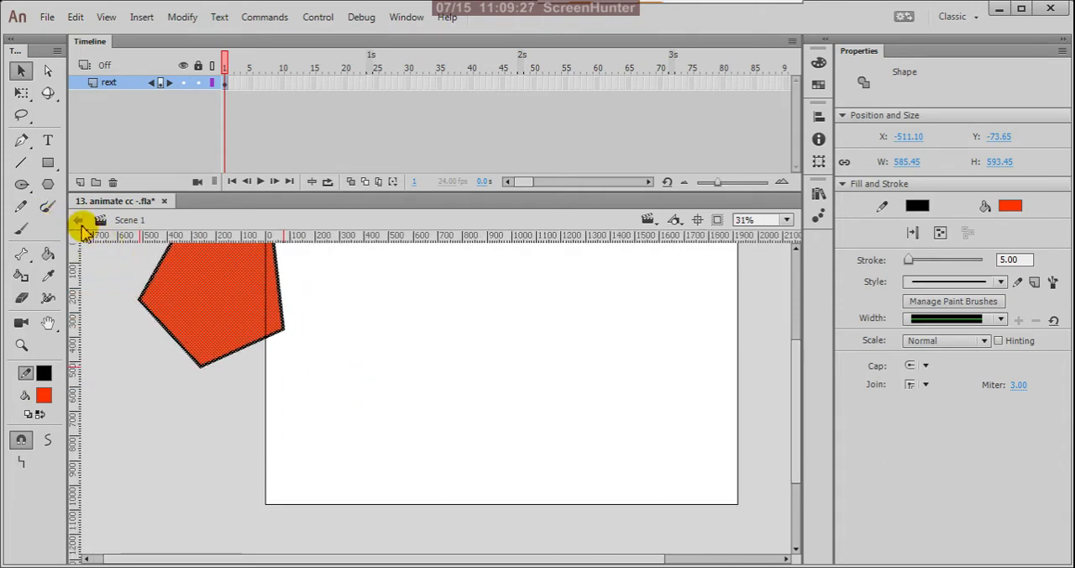
{"action": "left_click", "coordinate": [48, 206]}
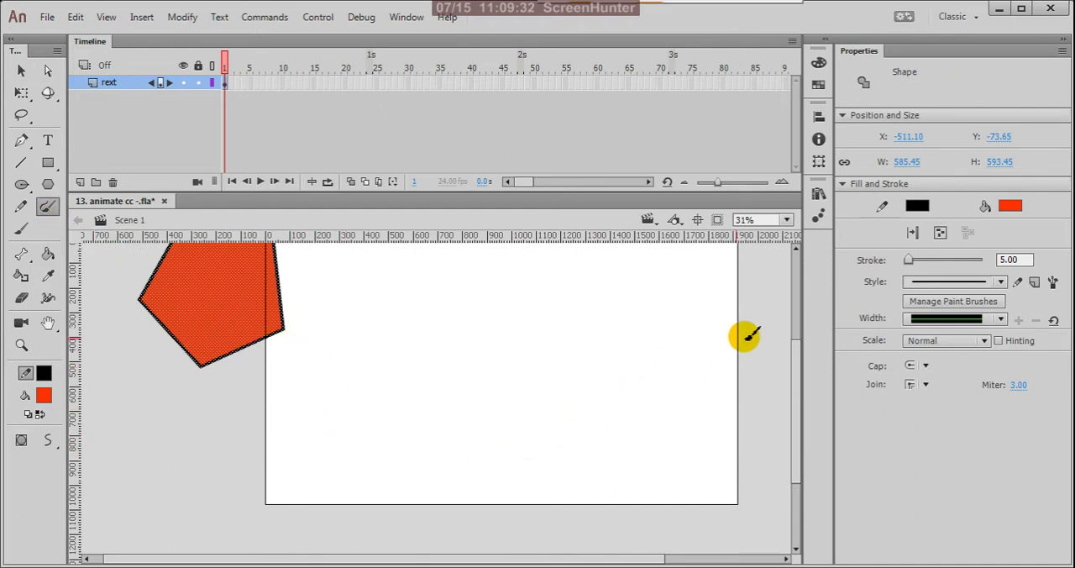
{"action": "left_click_drag", "start_coordinate": [908, 262], "coordinate": [916, 262]}
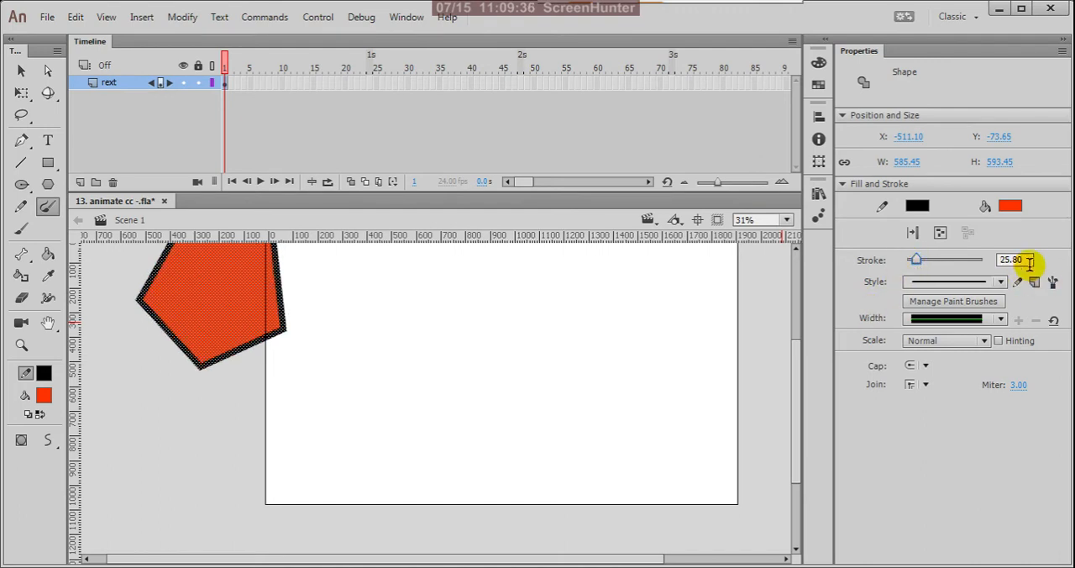
{"action": "type", "text": "2"}
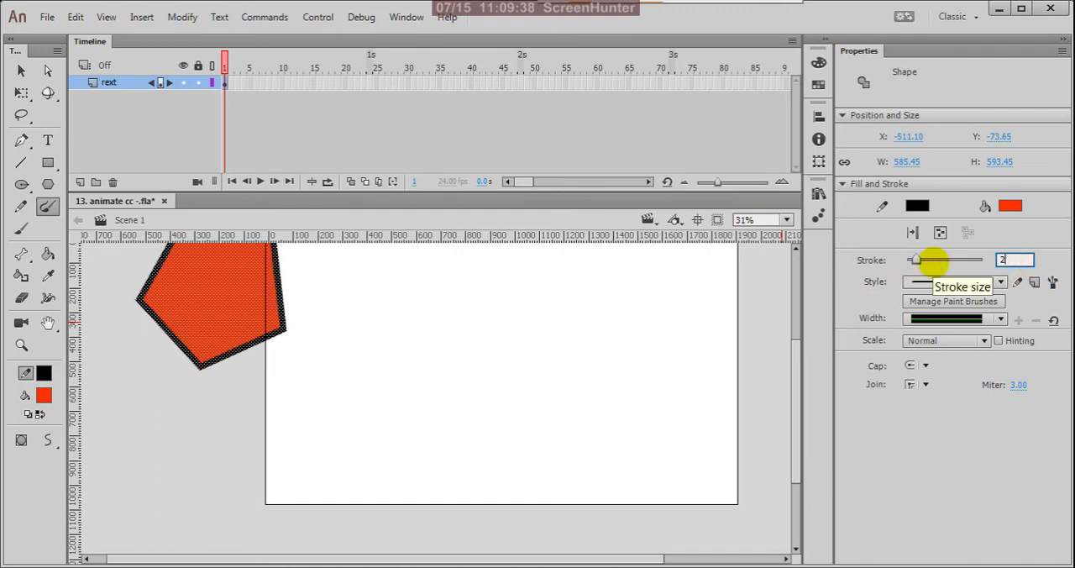
{"action": "type", "text": "5"}
{"action": "key", "text": "Return"}
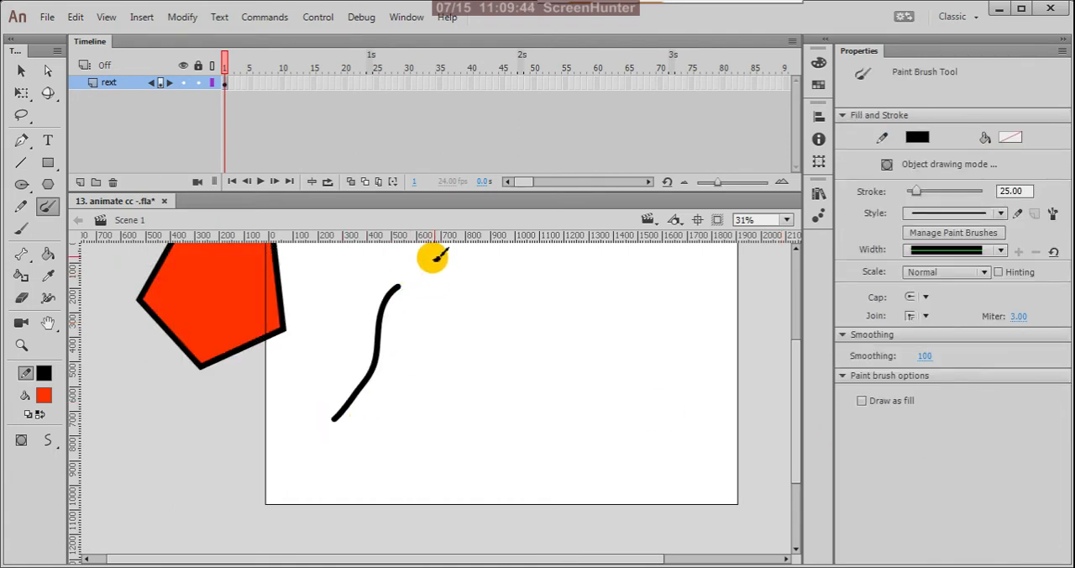
{"action": "left_click_drag", "start_coordinate": [435, 320], "coordinate": [444, 401]}
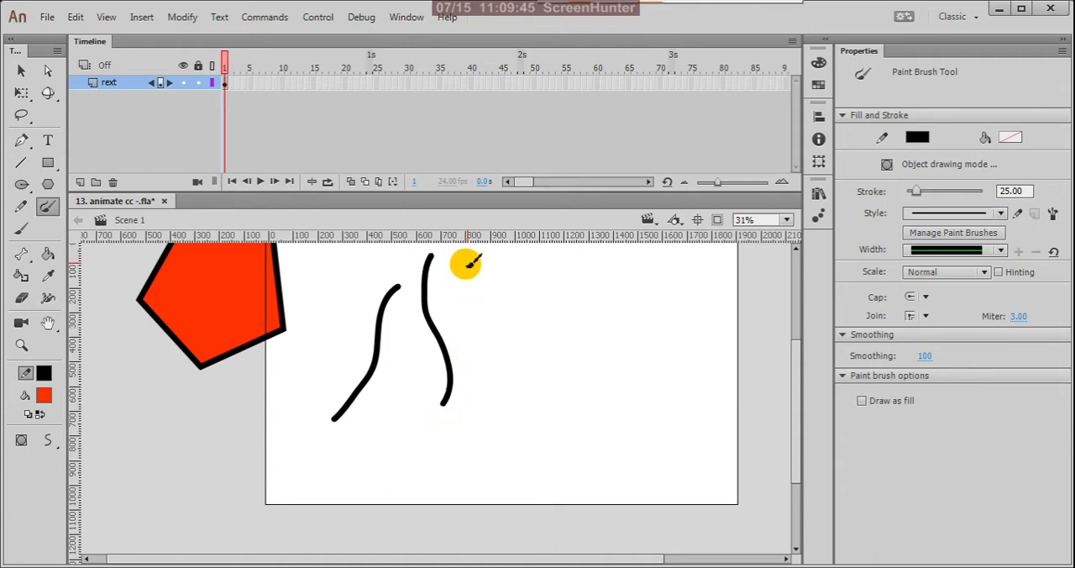
{"action": "left_click_drag", "start_coordinate": [465, 262], "coordinate": [445, 473]}
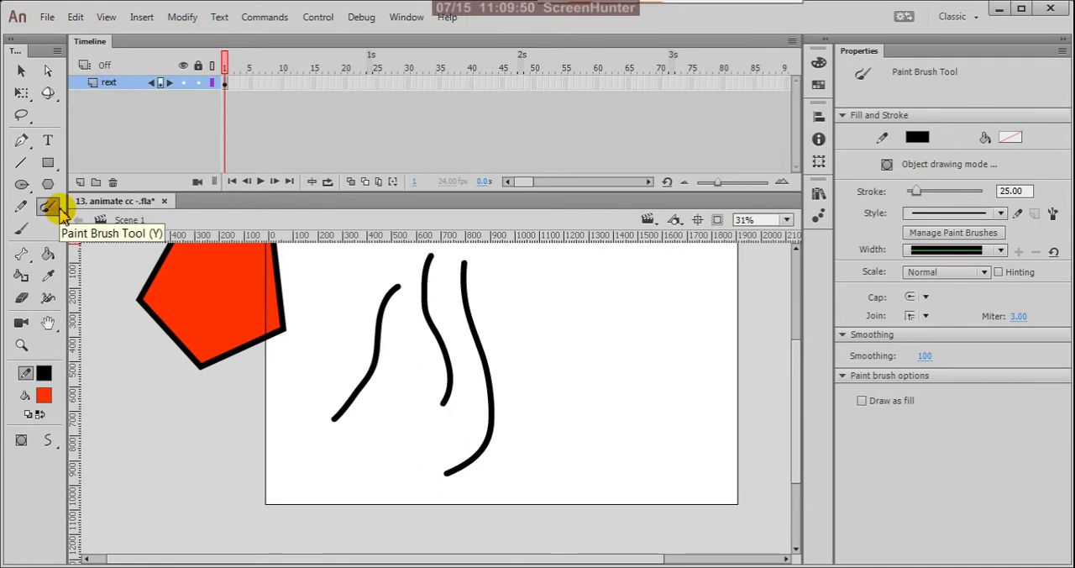
Set the stroke colour to golden yellow and paint two crossing freehand strokes just beyond the black ones, near the middle of the stage.
{"action": "left_click", "coordinate": [43, 372]}
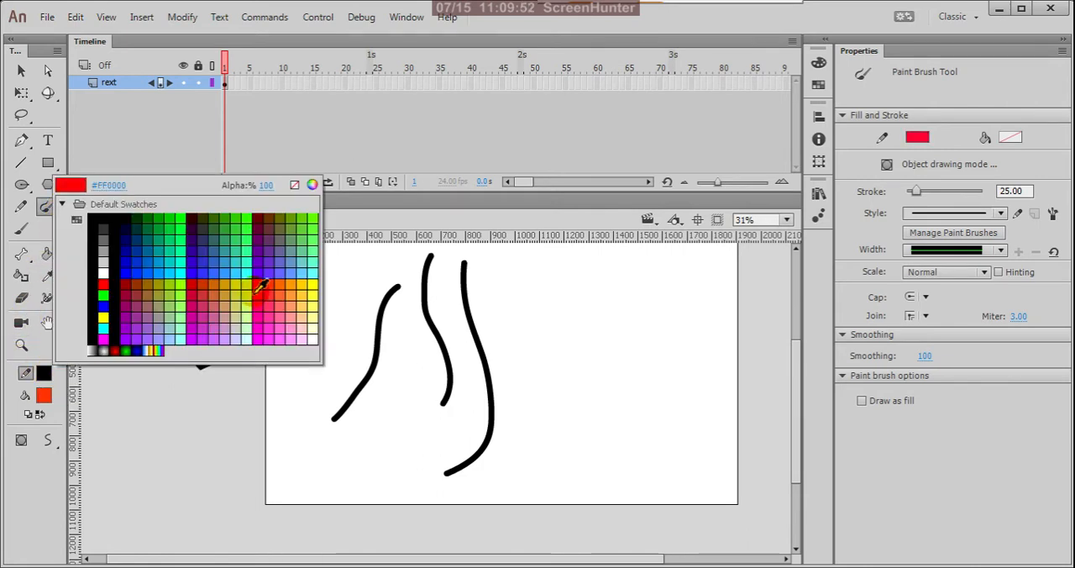
{"action": "left_click", "coordinate": [312, 281]}
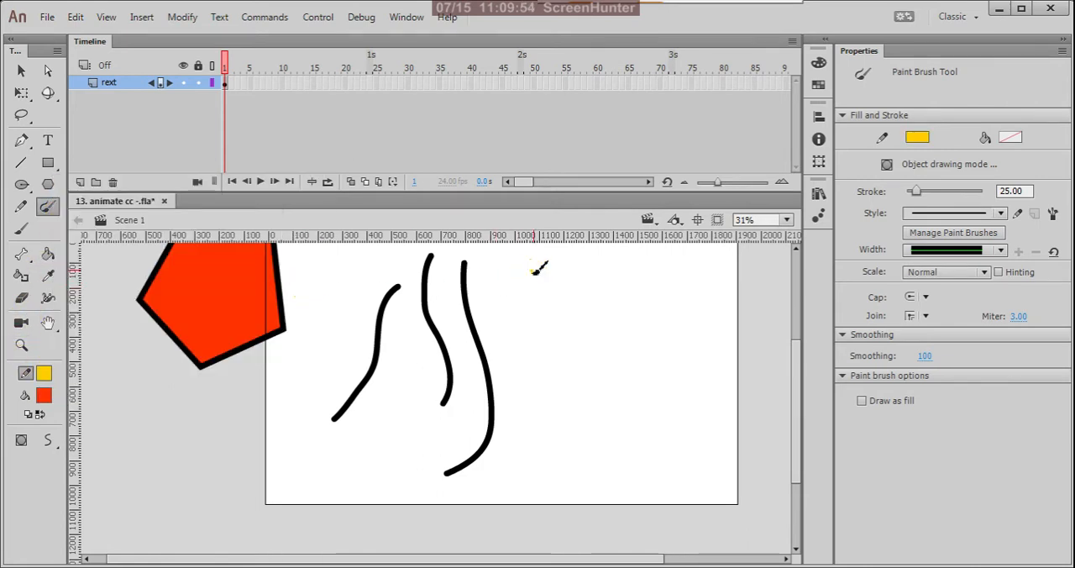
{"action": "left_click_drag", "start_coordinate": [534, 271], "coordinate": [540, 443]}
{"action": "left_click_drag", "start_coordinate": [554, 325], "coordinate": [556, 465]}
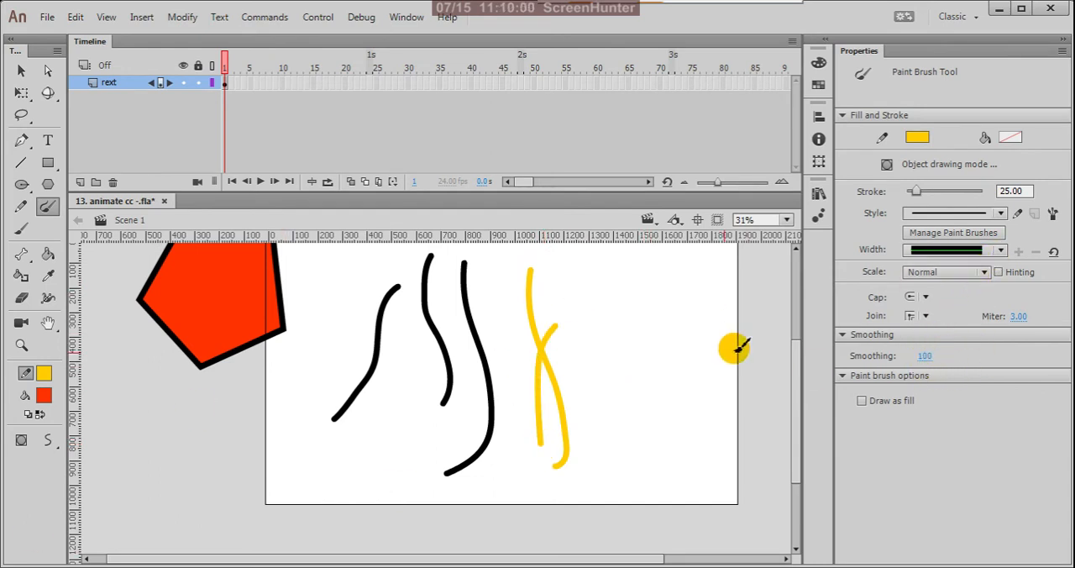
Choose the flat-bottomed arch width profile, then paint two tapered curves and a handwritten word over them on the stage's right half.
{"action": "left_click", "coordinate": [999, 250]}
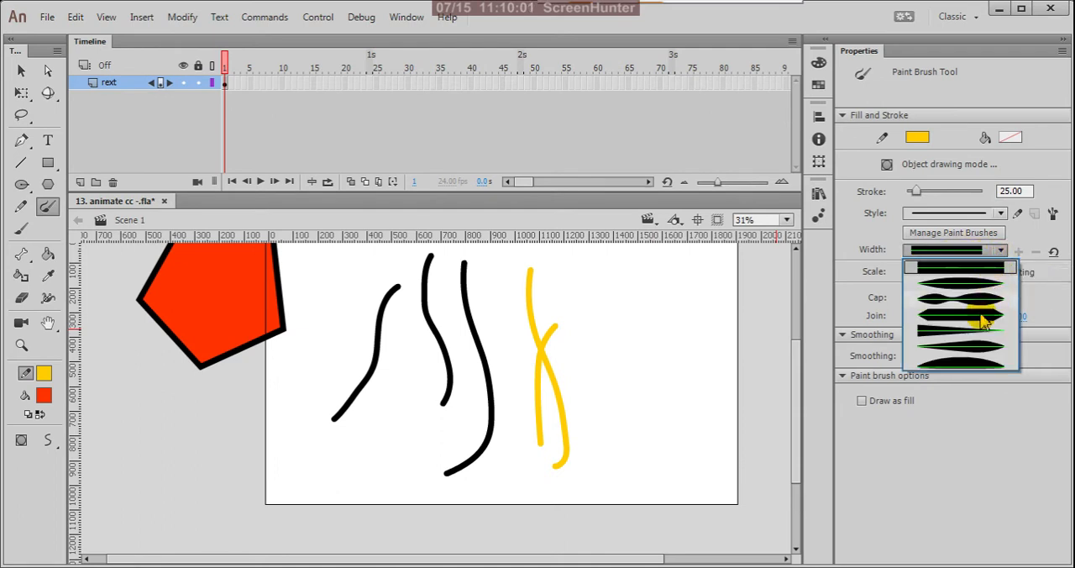
{"action": "left_click", "coordinate": [974, 363]}
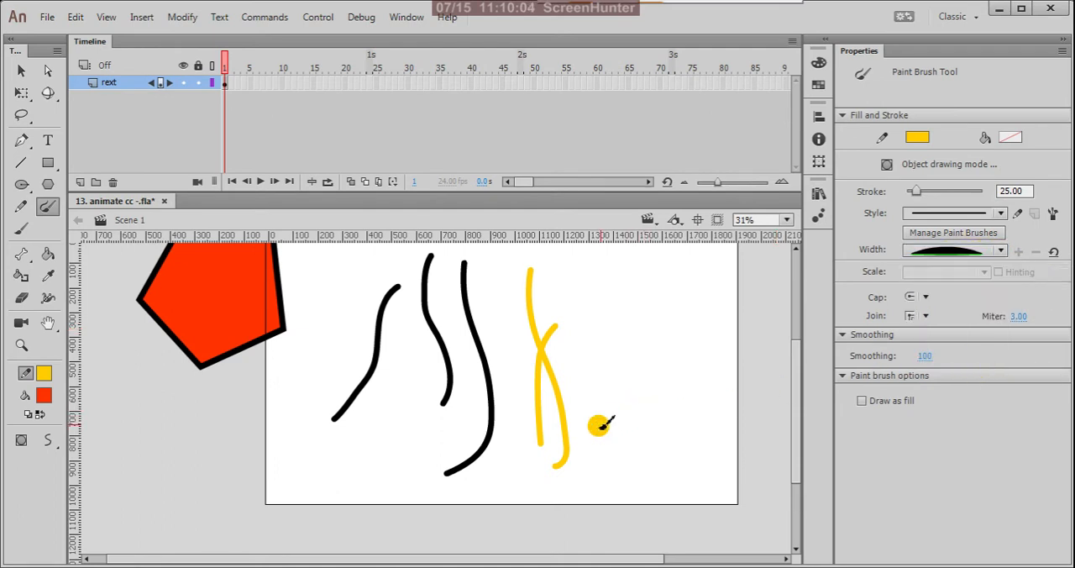
{"action": "left_click_drag", "start_coordinate": [598, 426], "coordinate": [635, 315]}
{"action": "left_click_drag", "start_coordinate": [679, 276], "coordinate": [672, 435]}
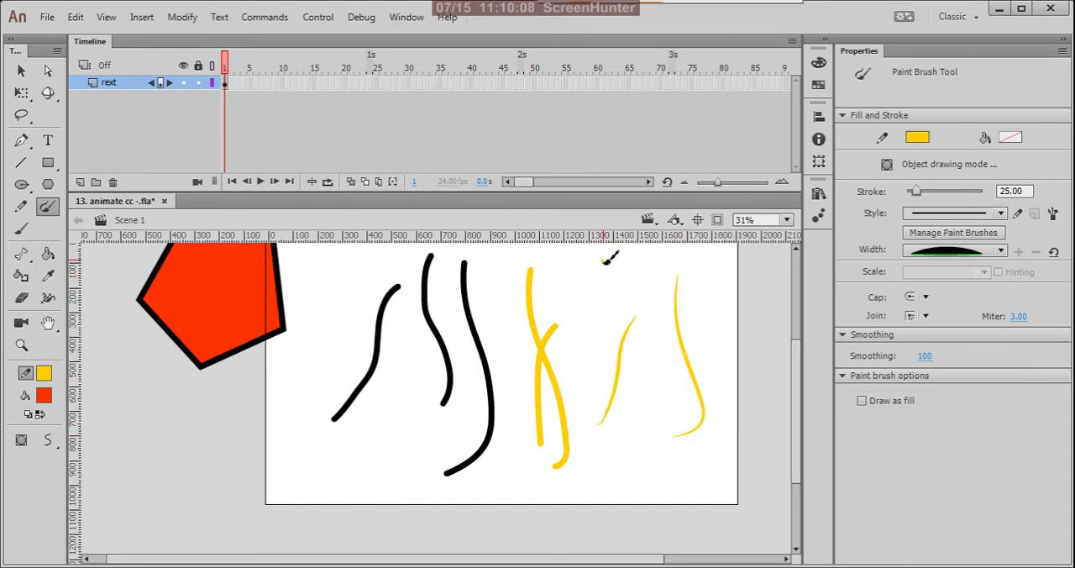
{"action": "mouse_move", "coordinate": [605, 261]}
{"action": "left_mouse_down"}
{"action": "mouse_move", "coordinate": [606, 312]}
{"action": "mouse_move", "coordinate": [557, 333]}
{"action": "left_mouse_up"}
{"action": "mouse_move", "coordinate": [625, 312]}
{"action": "left_mouse_down"}
{"action": "mouse_move", "coordinate": [647, 304]}
{"action": "mouse_move", "coordinate": [660, 269]}
{"action": "mouse_move", "coordinate": [681, 307]}
{"action": "mouse_move", "coordinate": [667, 284]}
{"action": "mouse_move", "coordinate": [684, 355]}
{"action": "mouse_move", "coordinate": [677, 389]}
{"action": "left_mouse_up"}
{"action": "mouse_move", "coordinate": [710, 304]}
{"action": "left_mouse_down"}
{"action": "mouse_move", "coordinate": [699, 321]}
{"action": "mouse_move", "coordinate": [722, 320]}
{"action": "left_mouse_up"}
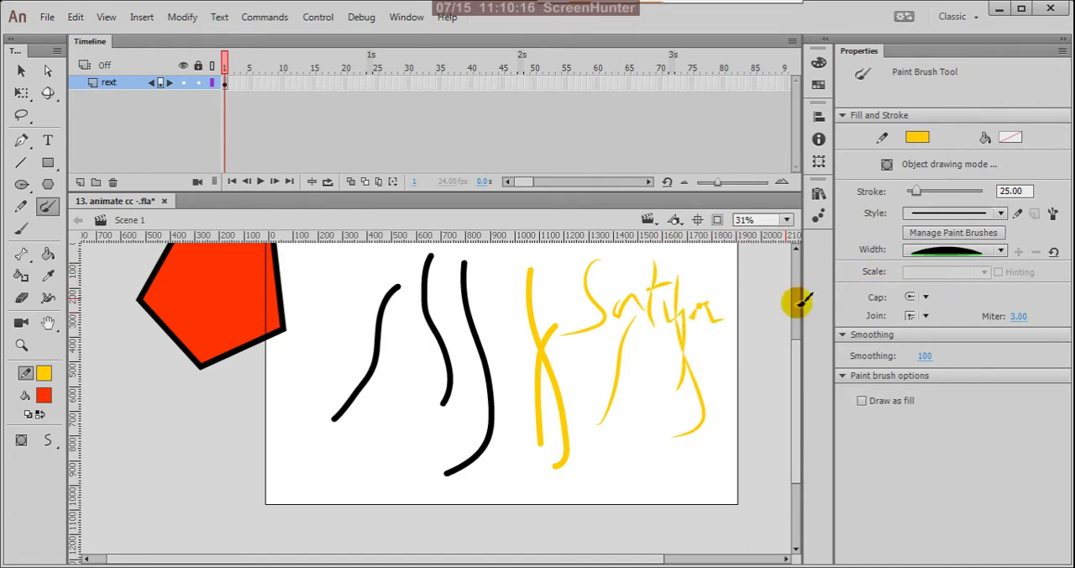
Choose the symmetrical width profile tapering at both ends and paint a curved stroke down the stage's right edge.
{"action": "left_click", "coordinate": [1000, 252]}
{"action": "left_click", "coordinate": [990, 282]}
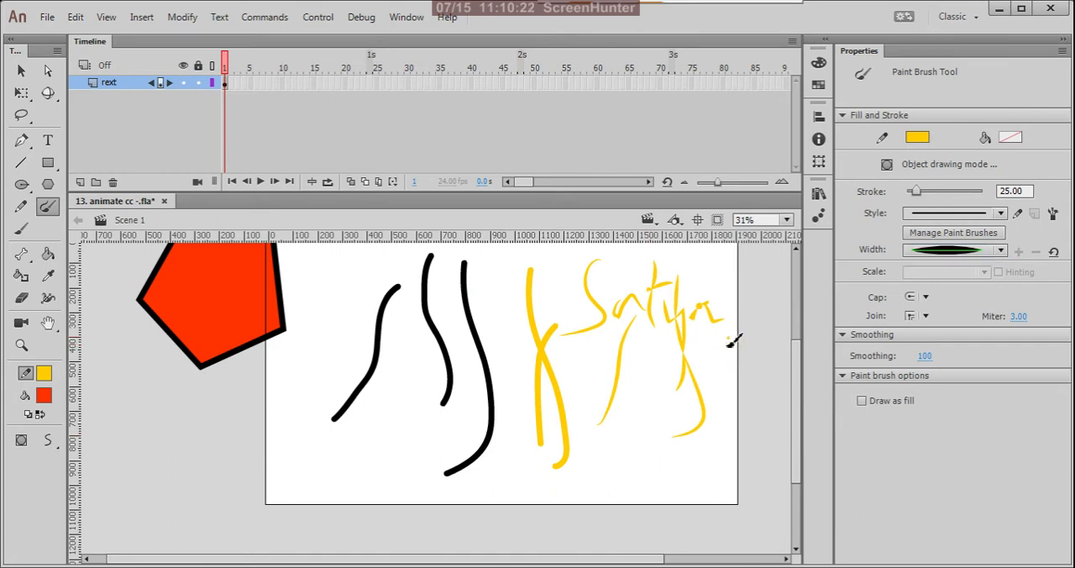
{"action": "left_click_drag", "start_coordinate": [727, 340], "coordinate": [718, 484]}
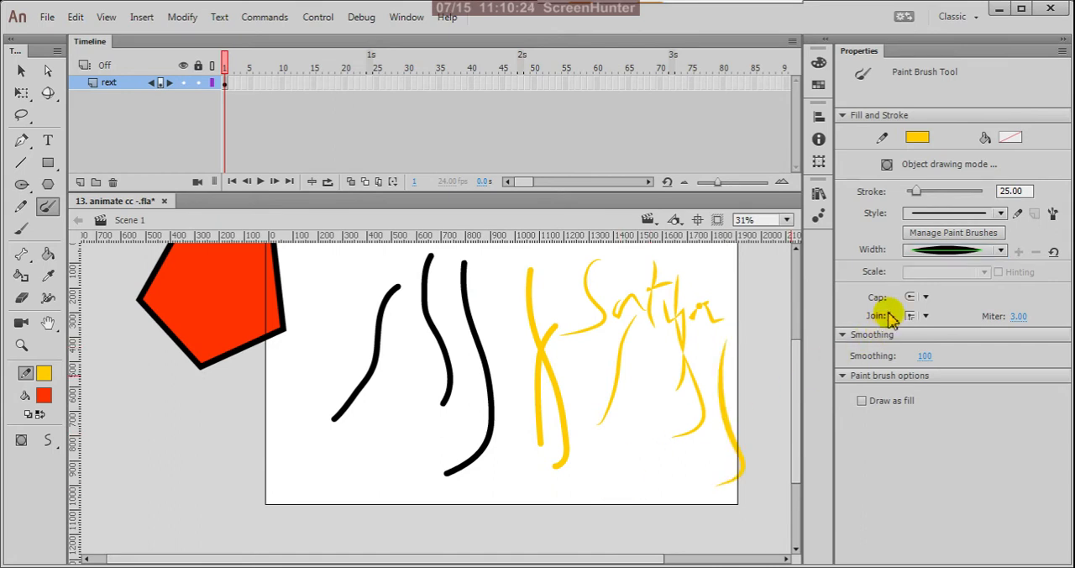
Add the Chalk - Round brush from the Brush Library's Artistic chalk set and paint two curved strokes near the stage's left edge.
{"action": "left_click", "coordinate": [1052, 215]}
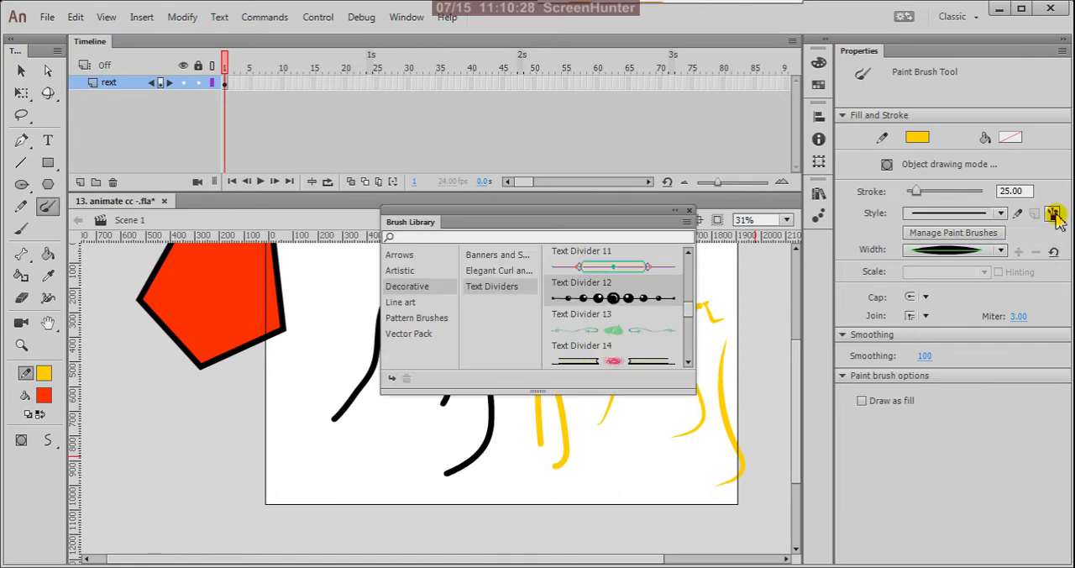
{"action": "left_click", "coordinate": [403, 256]}
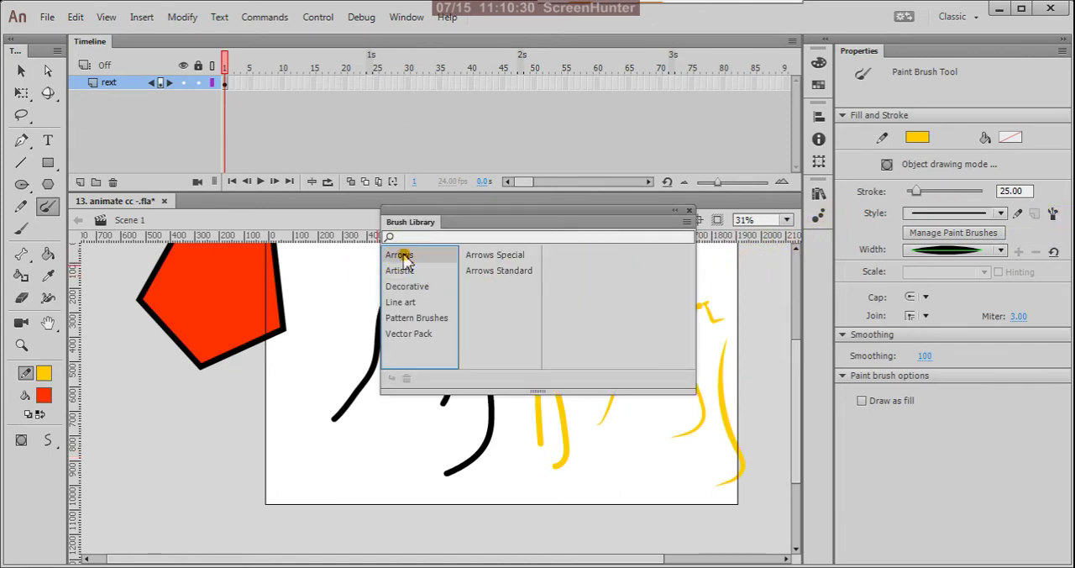
{"action": "left_click", "coordinate": [502, 255]}
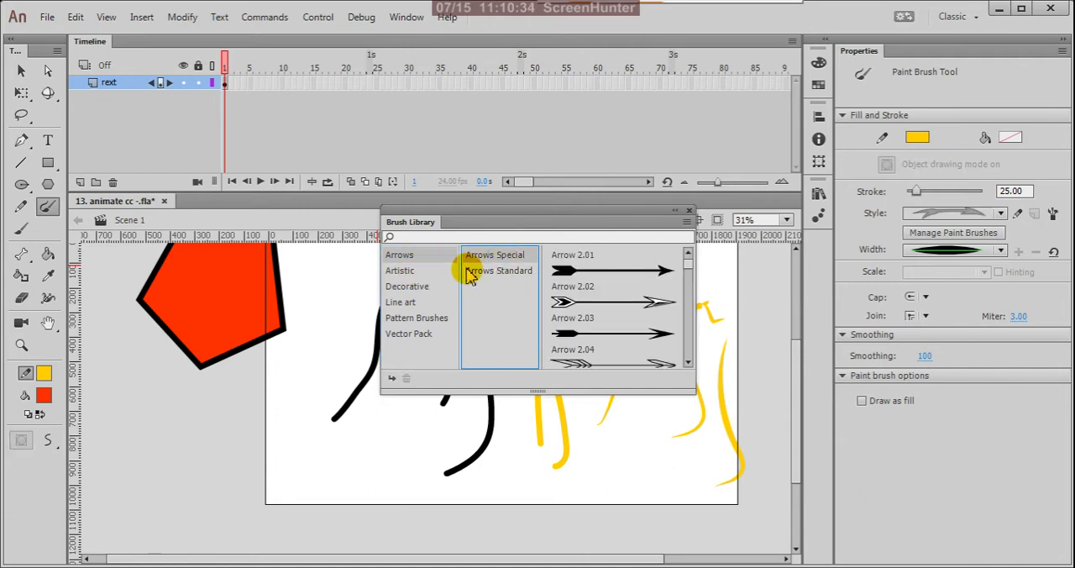
{"action": "left_click", "coordinate": [491, 272]}
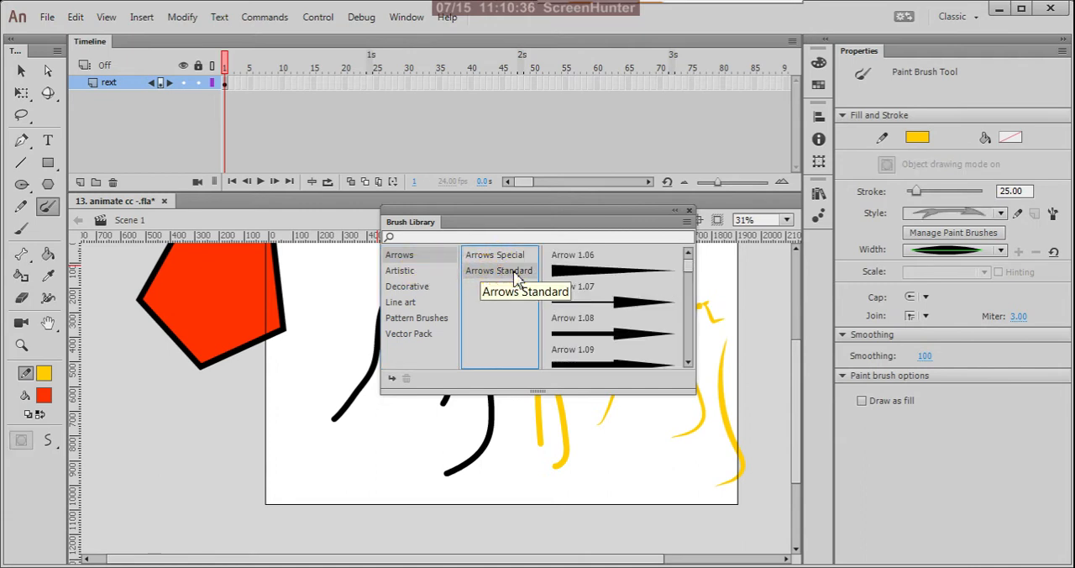
{"action": "left_click", "coordinate": [417, 272]}
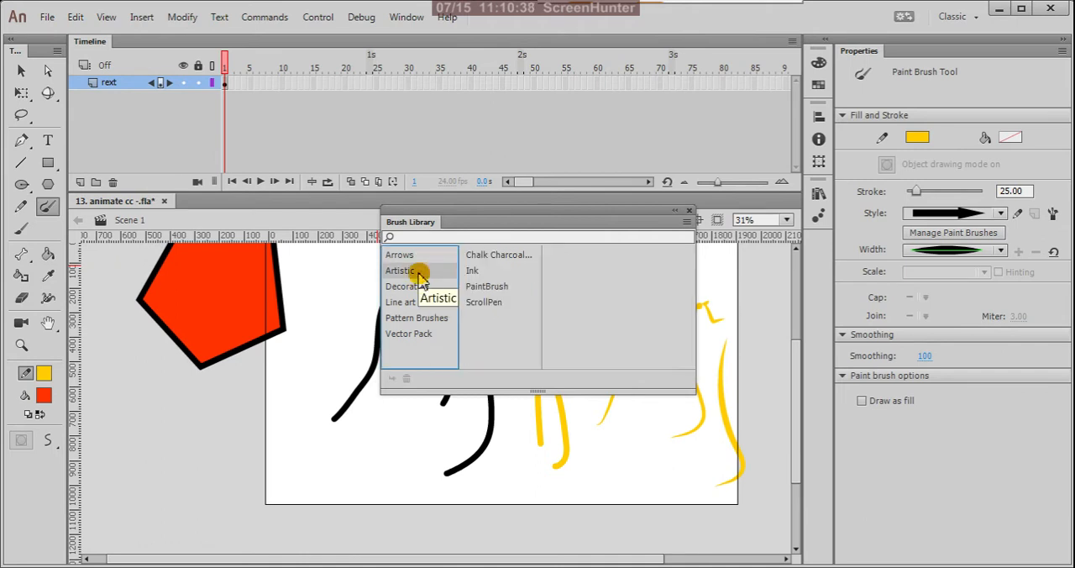
{"action": "left_click", "coordinate": [522, 263]}
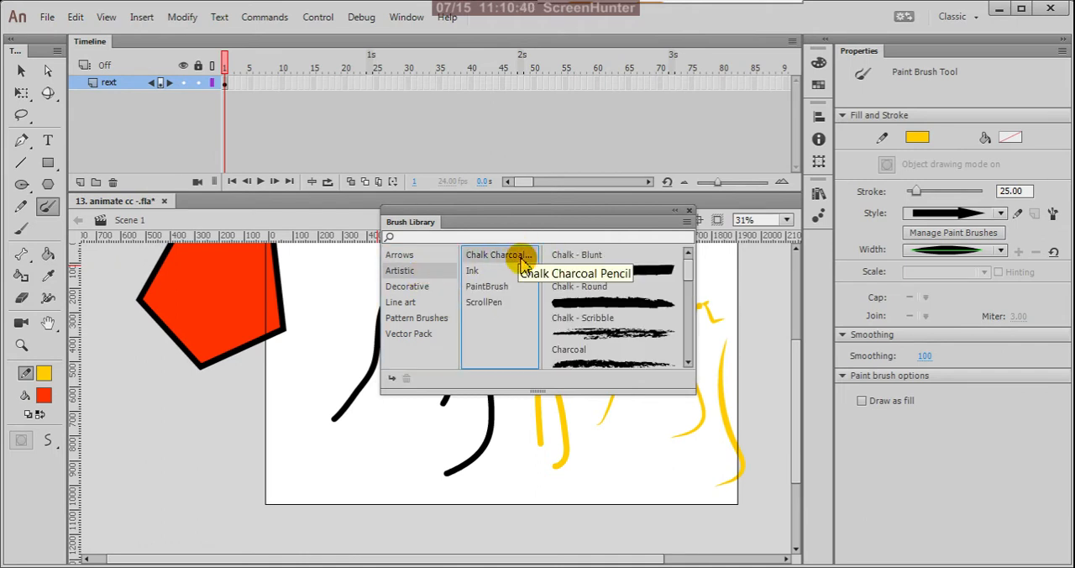
{"action": "double_click", "coordinate": [662, 304]}
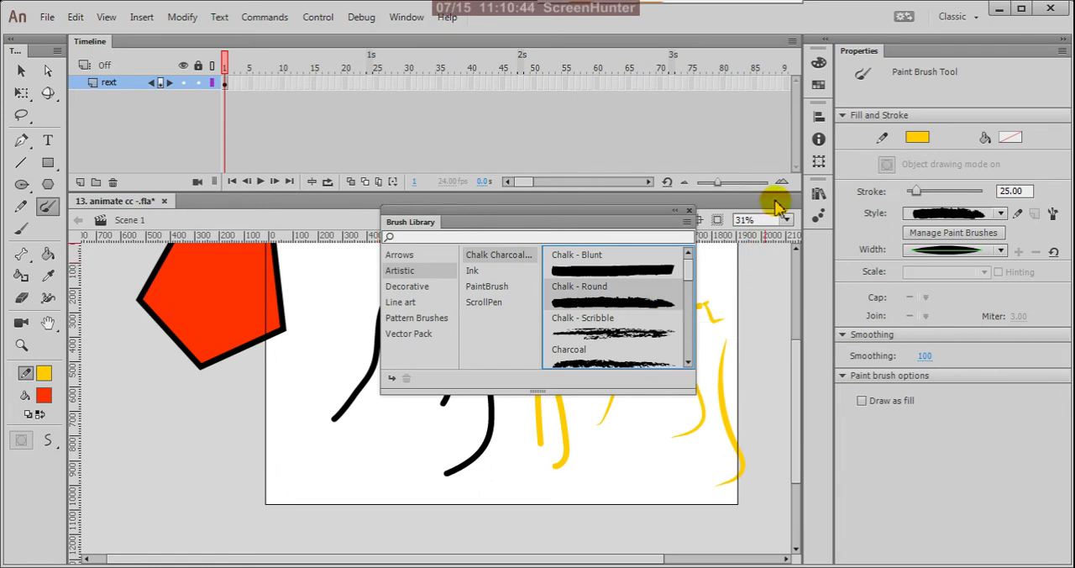
{"action": "left_click", "coordinate": [686, 213]}
{"action": "left_click_drag", "start_coordinate": [348, 279], "coordinate": [267, 458]}
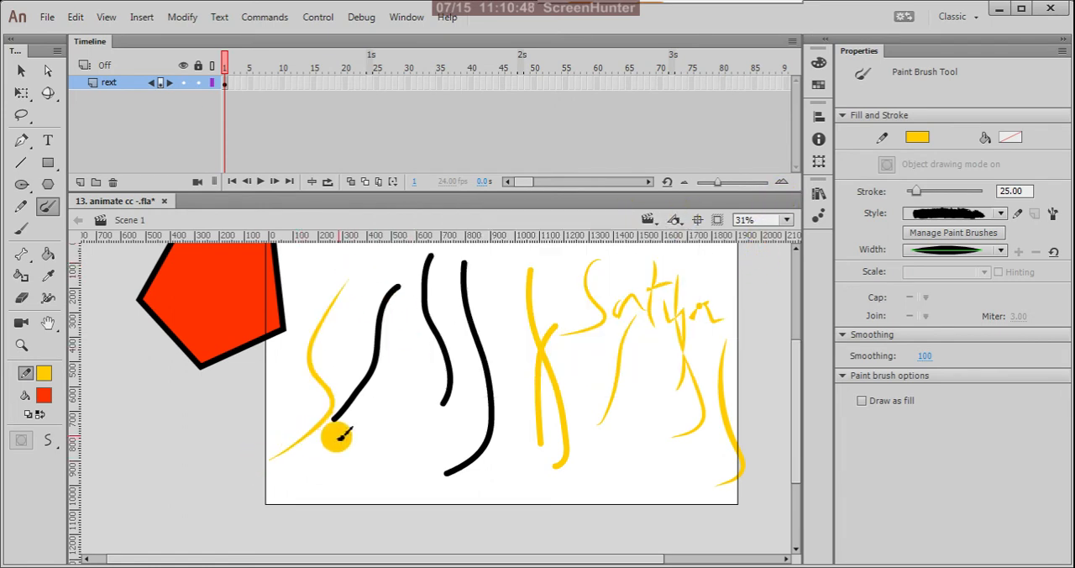
{"action": "mouse_move", "coordinate": [369, 400]}
{"action": "left_mouse_down"}
{"action": "mouse_move", "coordinate": [365, 476]}
{"action": "mouse_move", "coordinate": [340, 480]}
{"action": "left_mouse_up"}
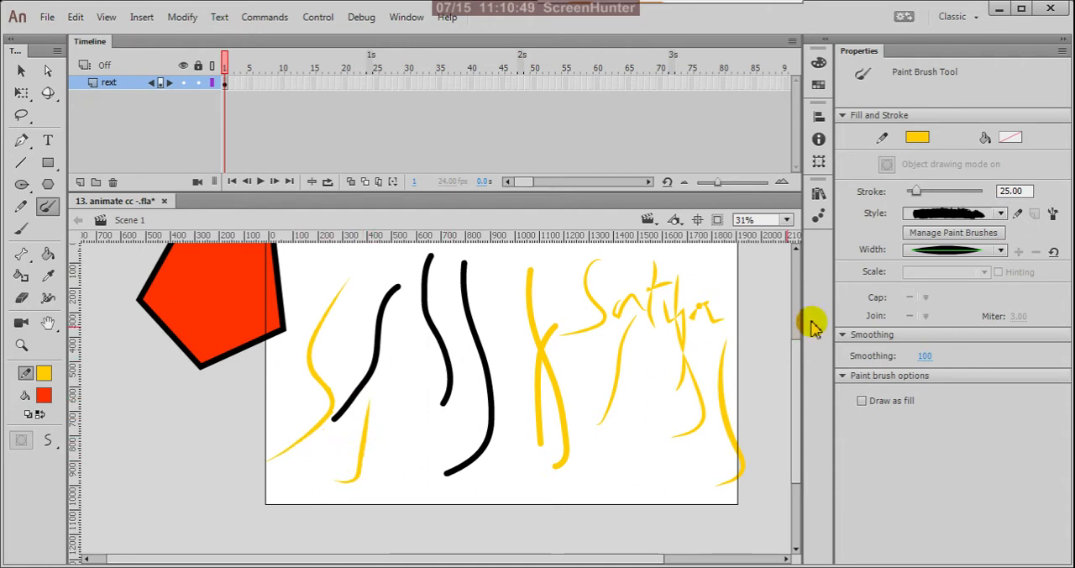
Set the width profile to uniform and paint two more chalk strokes among the black lines.
{"action": "left_click", "coordinate": [1001, 252]}
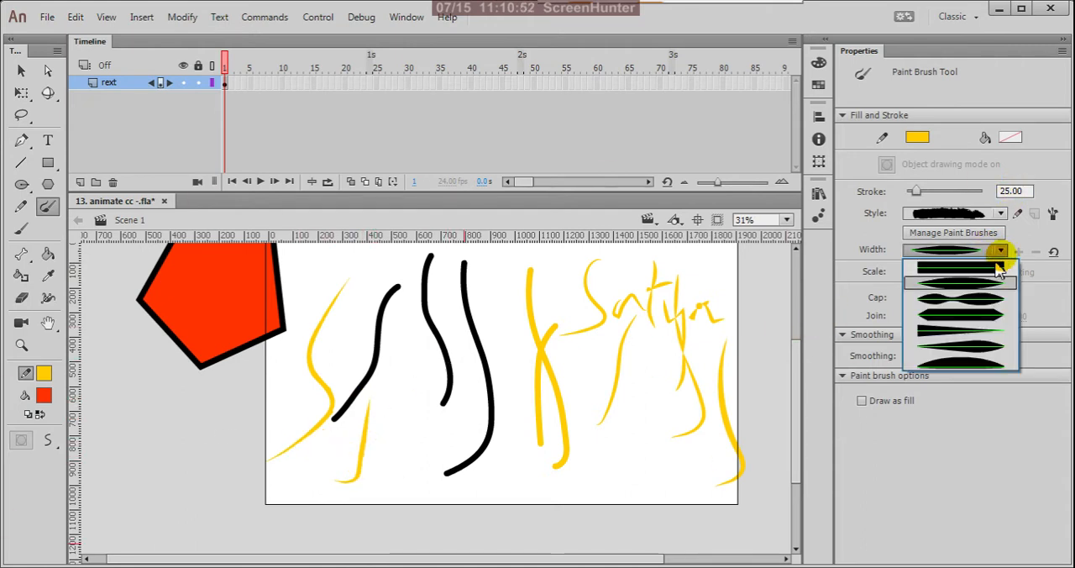
{"action": "left_click", "coordinate": [955, 267]}
{"action": "mouse_move", "coordinate": [414, 297]}
{"action": "left_mouse_down"}
{"action": "mouse_move", "coordinate": [421, 336]}
{"action": "mouse_move", "coordinate": [405, 467]}
{"action": "left_mouse_up"}
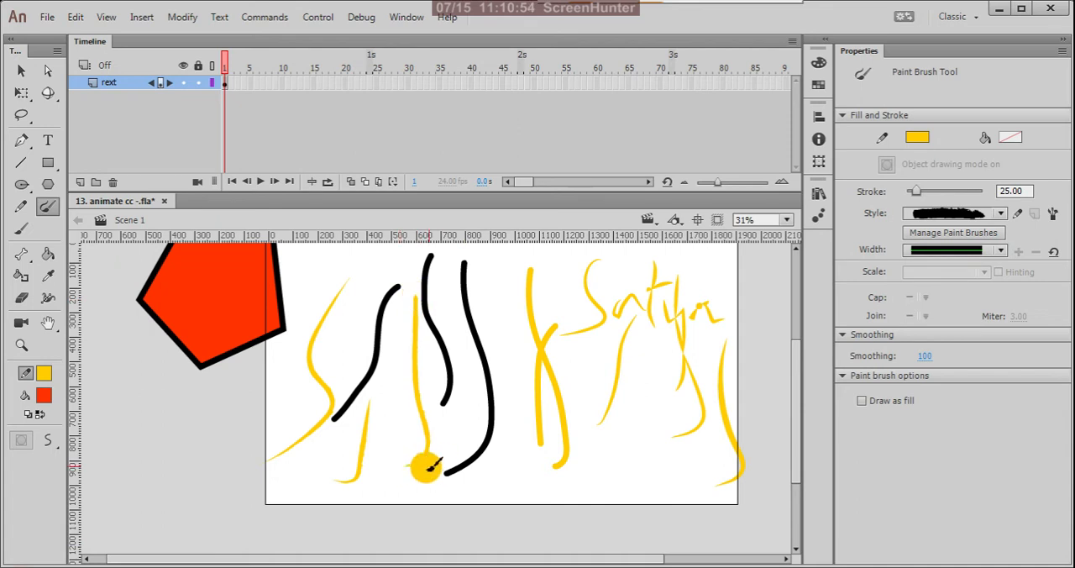
{"action": "left_click_drag", "start_coordinate": [458, 344], "coordinate": [444, 461]}
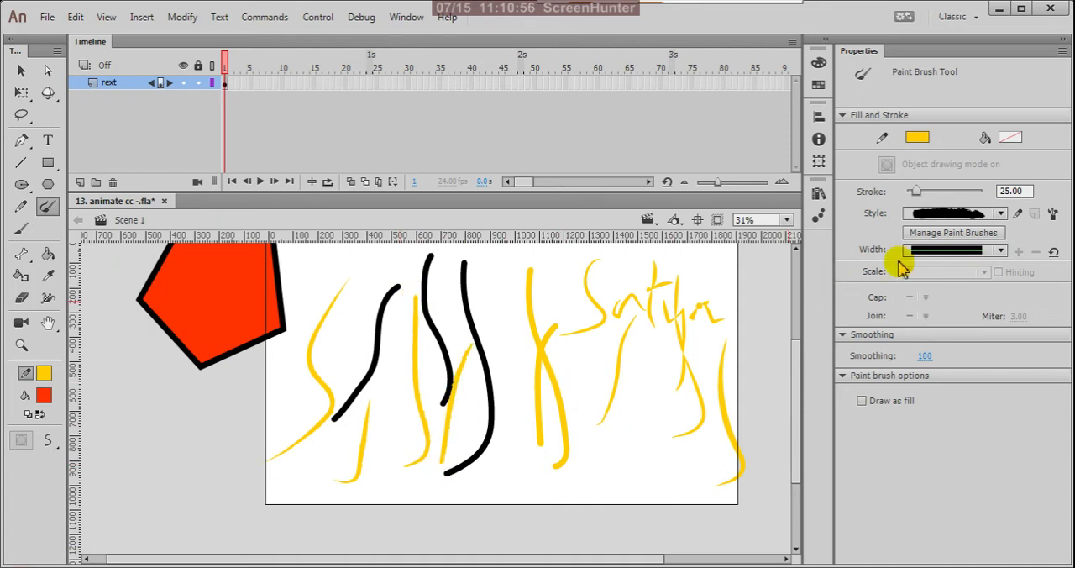
Add the Dashed Square 1.3 brush from the Dashed pattern brushes and paint two yellow checkered strokes below the handwritten word.
{"action": "left_click", "coordinate": [1052, 213]}
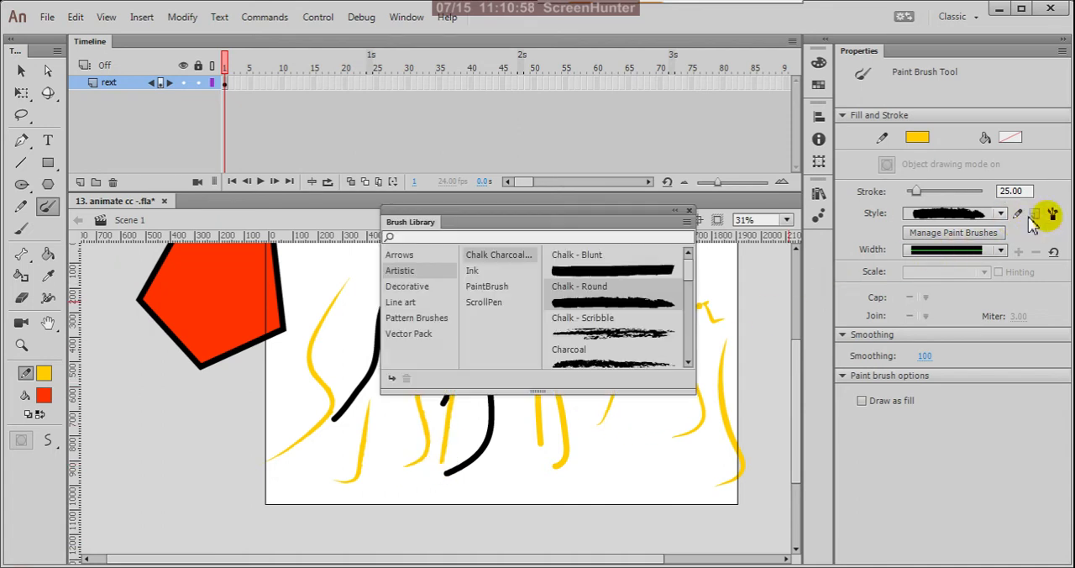
{"action": "left_click", "coordinate": [407, 302]}
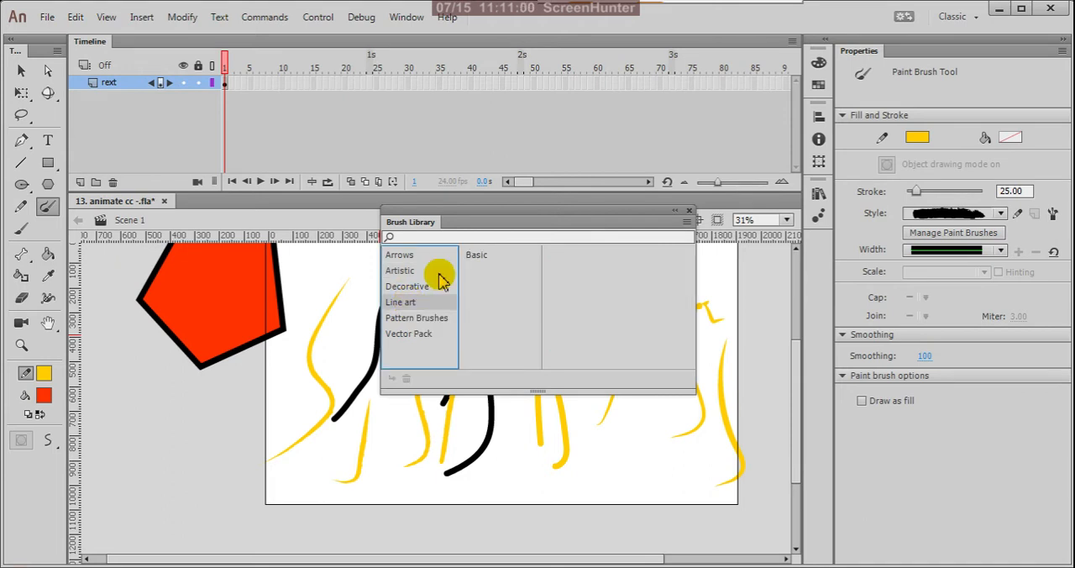
{"action": "left_click", "coordinate": [477, 259]}
{"action": "left_click", "coordinate": [428, 319]}
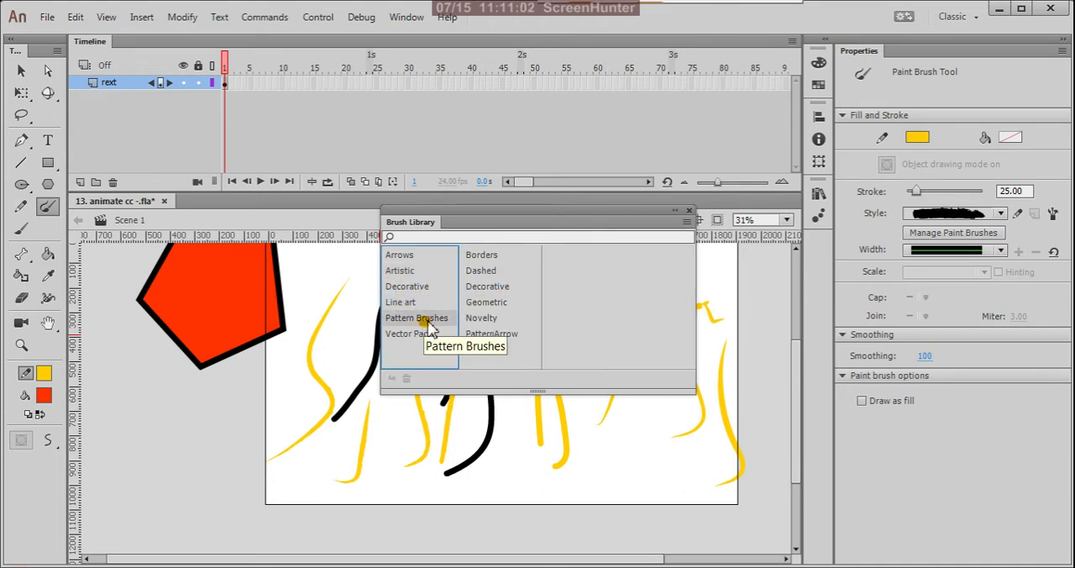
{"action": "left_click", "coordinate": [510, 273]}
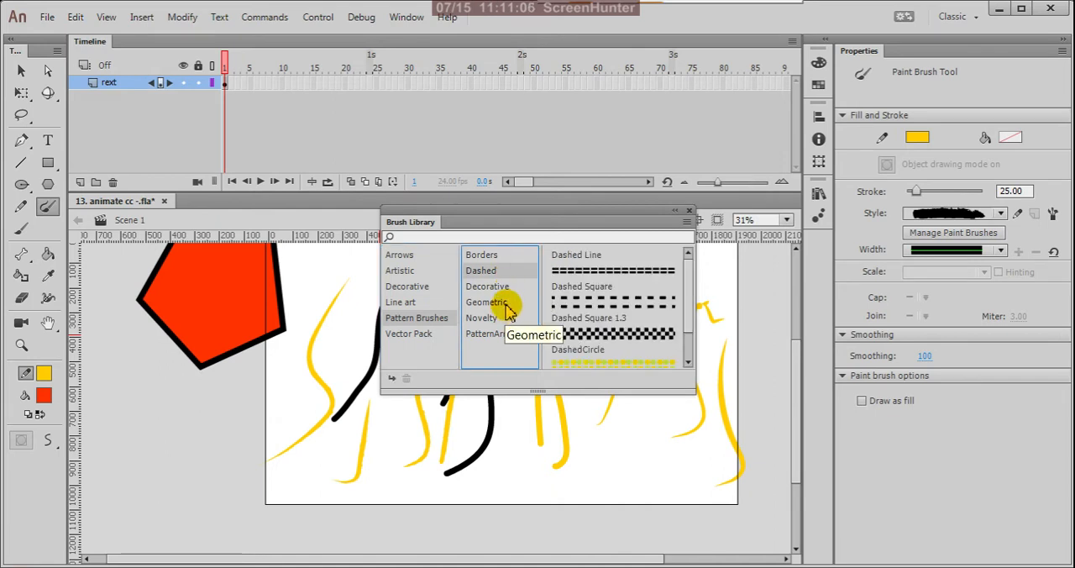
{"action": "left_click", "coordinate": [621, 336]}
{"action": "double_click", "coordinate": [622, 336]}
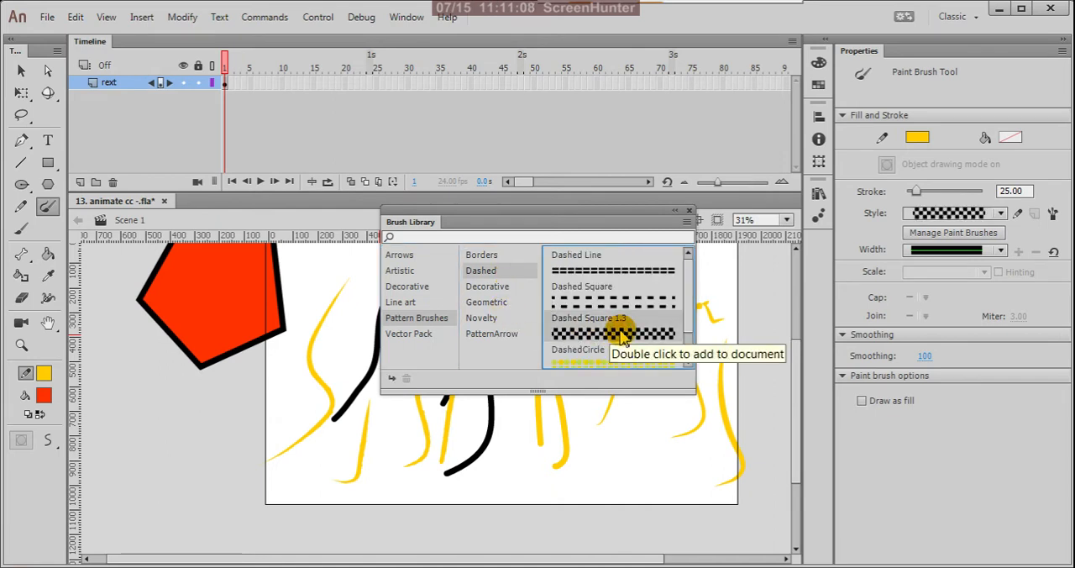
{"action": "left_click", "coordinate": [688, 211]}
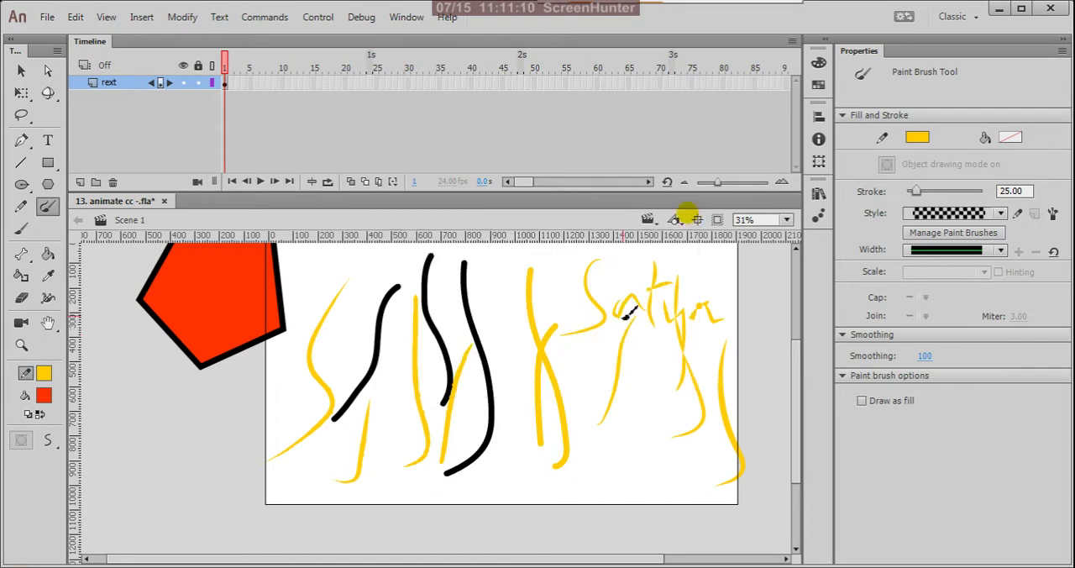
{"action": "mouse_move", "coordinate": [625, 292]}
{"action": "left_mouse_down"}
{"action": "mouse_move", "coordinate": [594, 472]}
{"action": "mouse_move", "coordinate": [638, 420]}
{"action": "mouse_move", "coordinate": [631, 357]}
{"action": "left_mouse_up"}
{"action": "left_click_drag", "start_coordinate": [666, 362], "coordinate": [670, 363]}
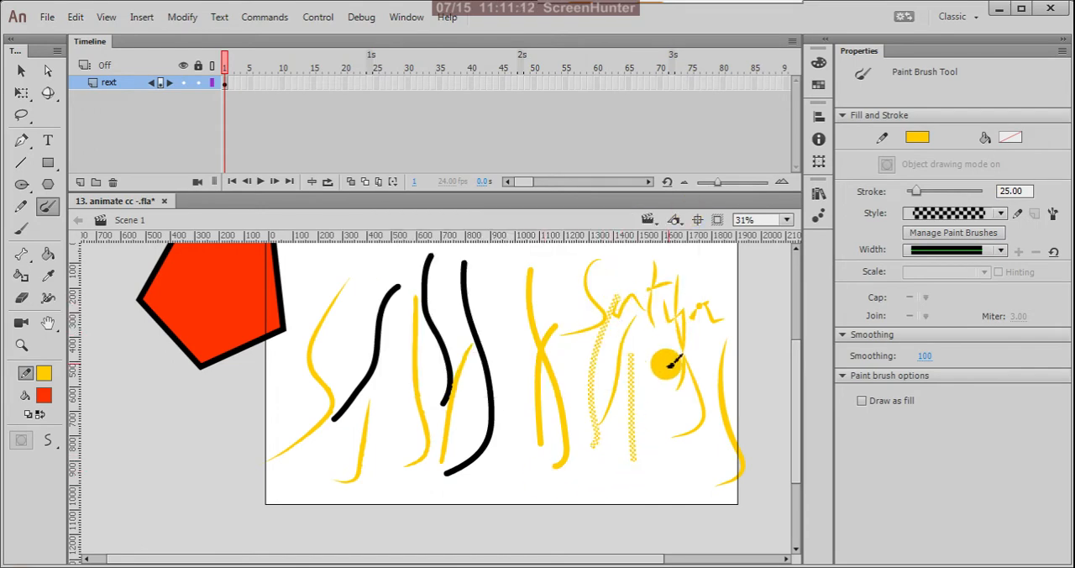
Set the stroke colour to red and paint two checkered S-shaped strokes over the black lines and a small looping stroke beside them.
{"action": "left_click", "coordinate": [44, 373]}
{"action": "left_click", "coordinate": [260, 284]}
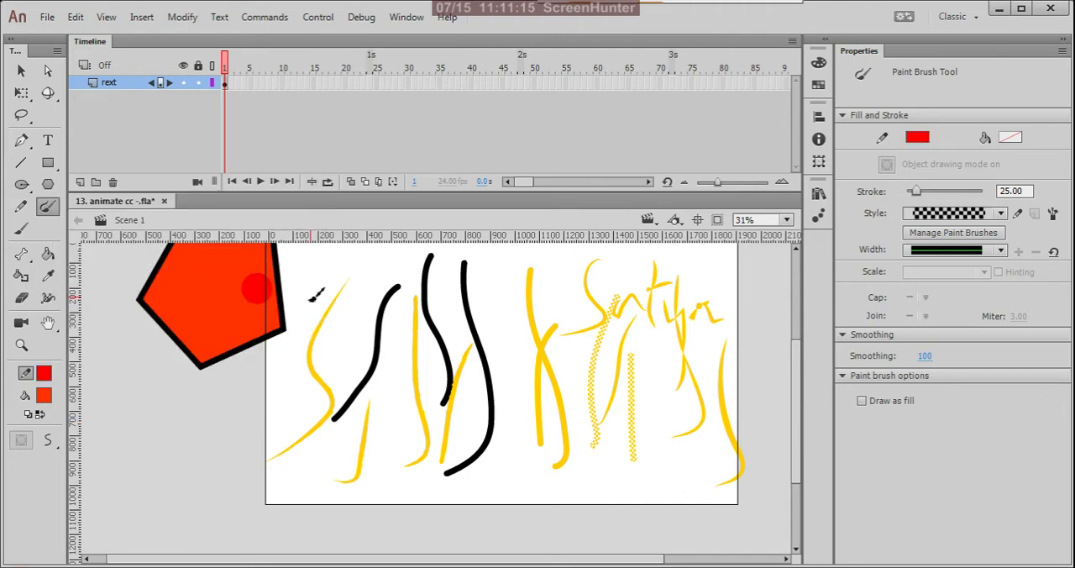
{"action": "left_click_drag", "start_coordinate": [382, 263], "coordinate": [334, 436]}
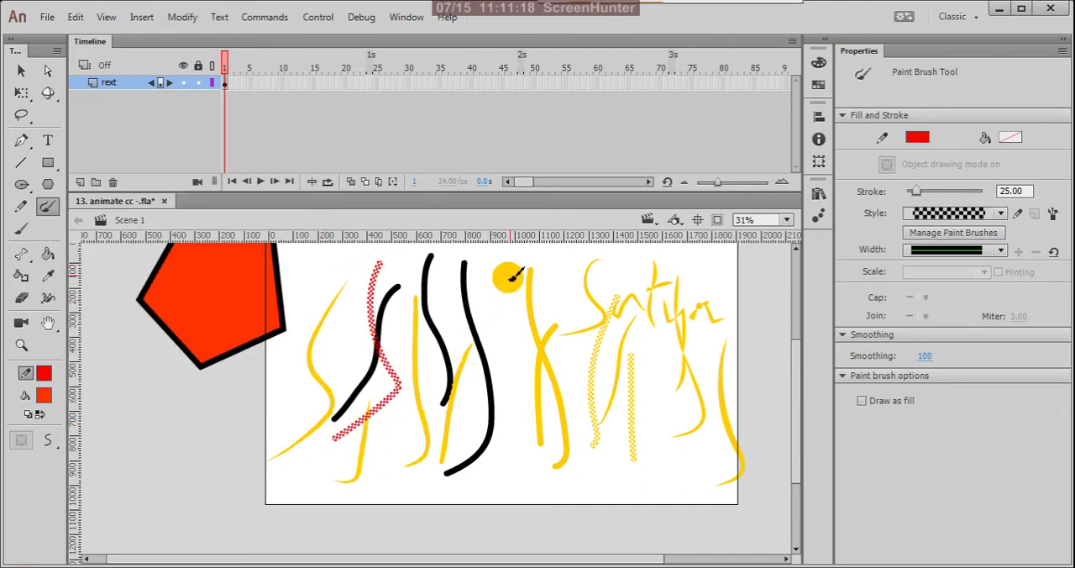
{"action": "left_click_drag", "start_coordinate": [476, 434], "coordinate": [474, 439]}
{"action": "left_click_drag", "start_coordinate": [527, 383], "coordinate": [617, 361]}
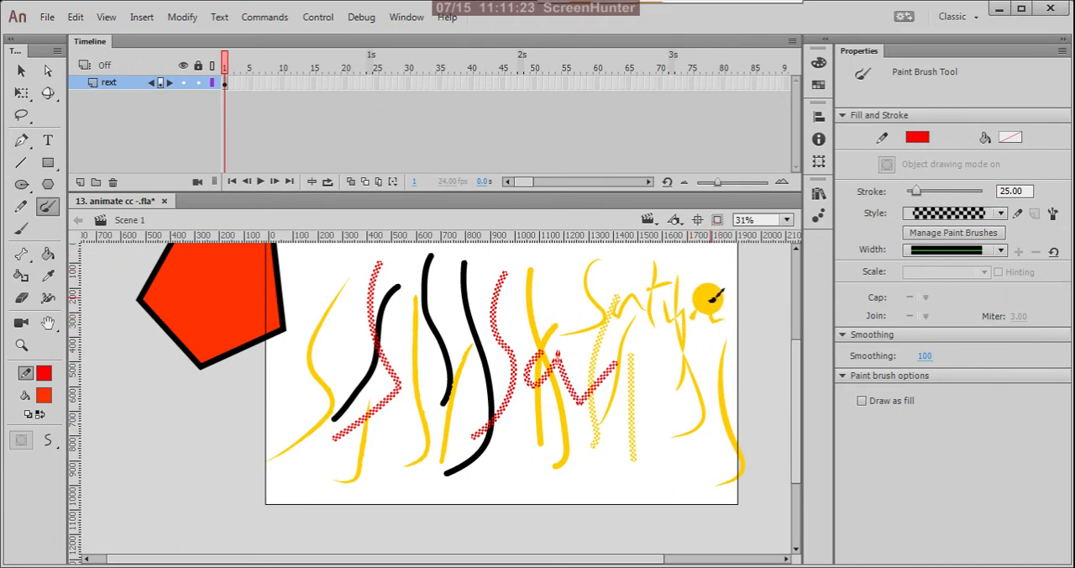
Increase the stroke size to 58.95 and paint thick checkered strokes over the handwritten word plus a large loop across the stage's centre.
{"action": "key", "text": "bracketright"}
{"action": "key", "text": "bracketright"}
{"action": "key", "text": "bracketright"}
{"action": "key", "text": "bracketright"}
{"action": "key", "text": "bracketright"}
{"action": "key", "text": "bracketright"}
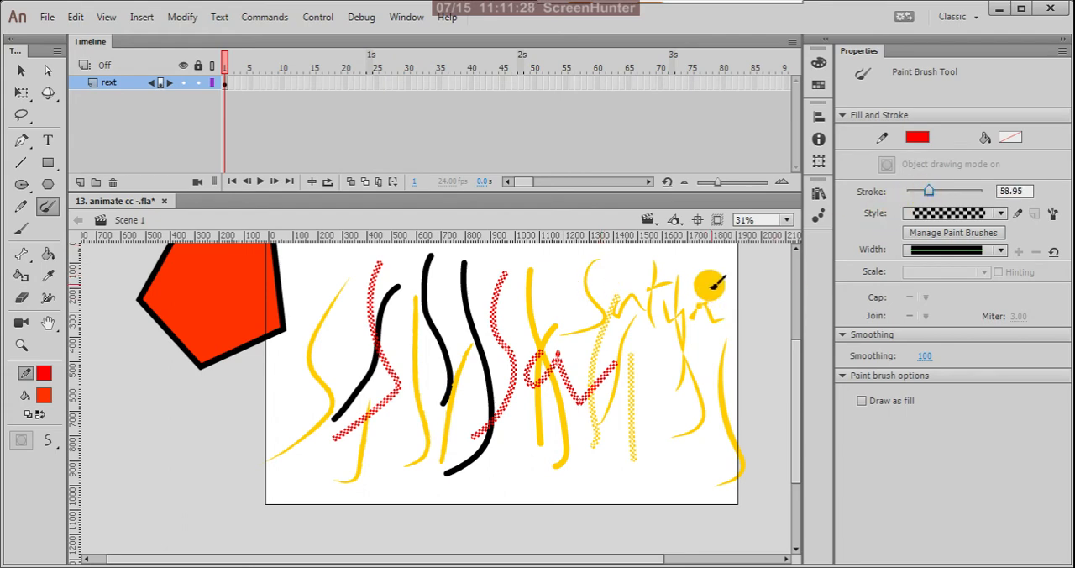
{"action": "mouse_move", "coordinate": [715, 249]}
{"action": "left_mouse_down"}
{"action": "mouse_move", "coordinate": [703, 328]}
{"action": "mouse_move", "coordinate": [689, 388]}
{"action": "left_mouse_up"}
{"action": "mouse_move", "coordinate": [598, 258]}
{"action": "left_mouse_down"}
{"action": "mouse_move", "coordinate": [565, 358]}
{"action": "mouse_move", "coordinate": [644, 334]}
{"action": "mouse_move", "coordinate": [639, 309]}
{"action": "mouse_move", "coordinate": [628, 336]}
{"action": "mouse_move", "coordinate": [671, 336]}
{"action": "left_mouse_up"}
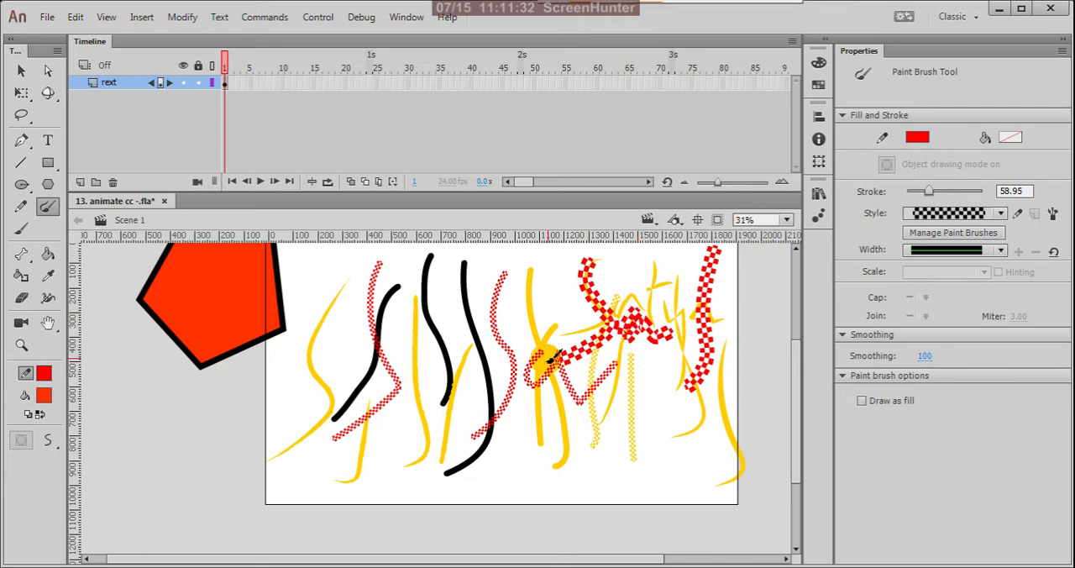
{"action": "left_click_drag", "start_coordinate": [537, 382], "coordinate": [591, 281]}
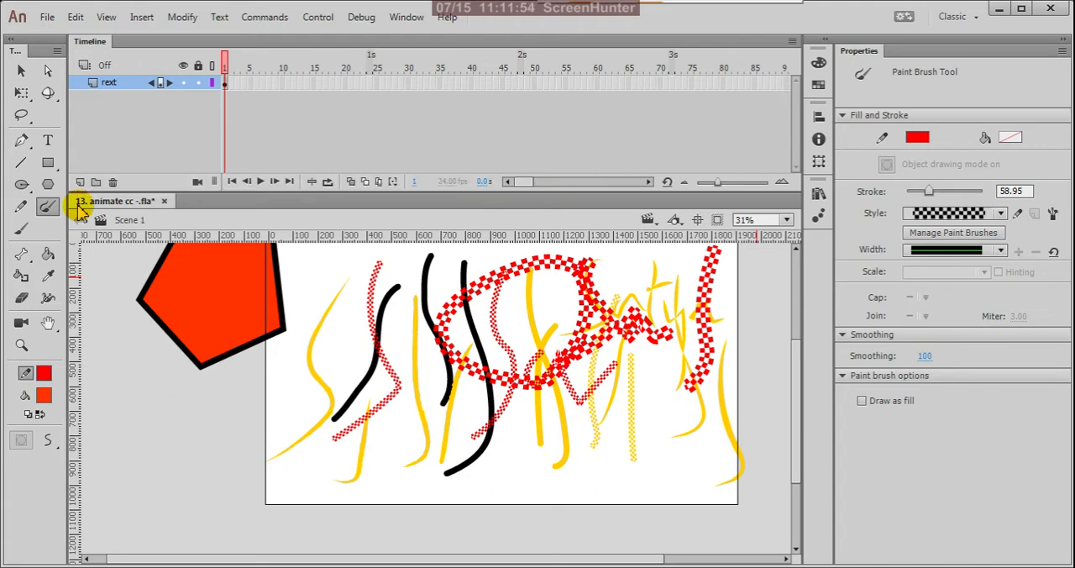
Switch to the Brush Tool, set the stroke colour to black and paint several crossing orange-red strokes over the first yellow lines on the stage.
{"action": "left_click", "coordinate": [26, 230]}
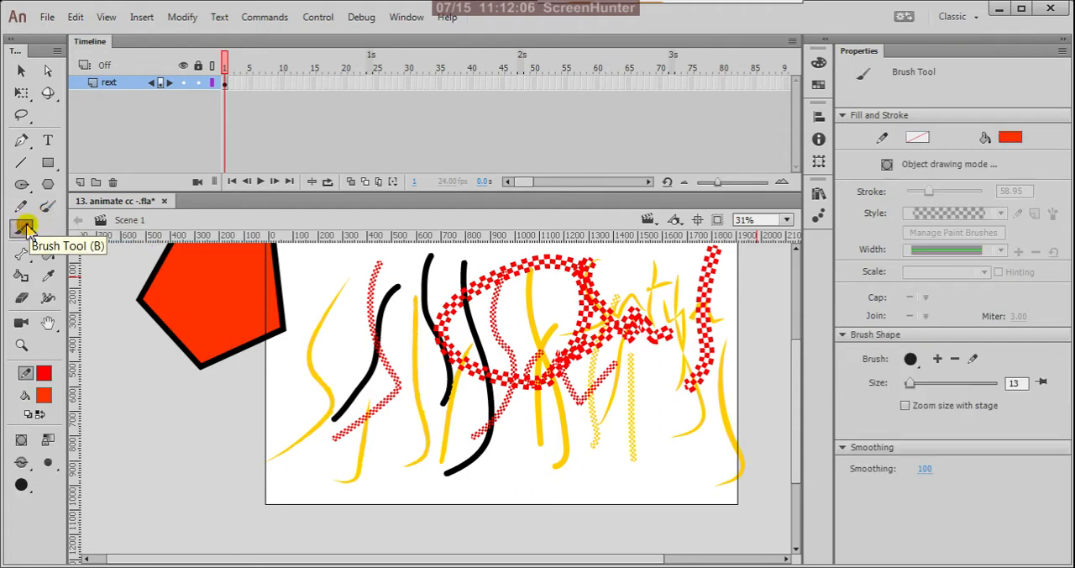
{"action": "left_click", "coordinate": [46, 379]}
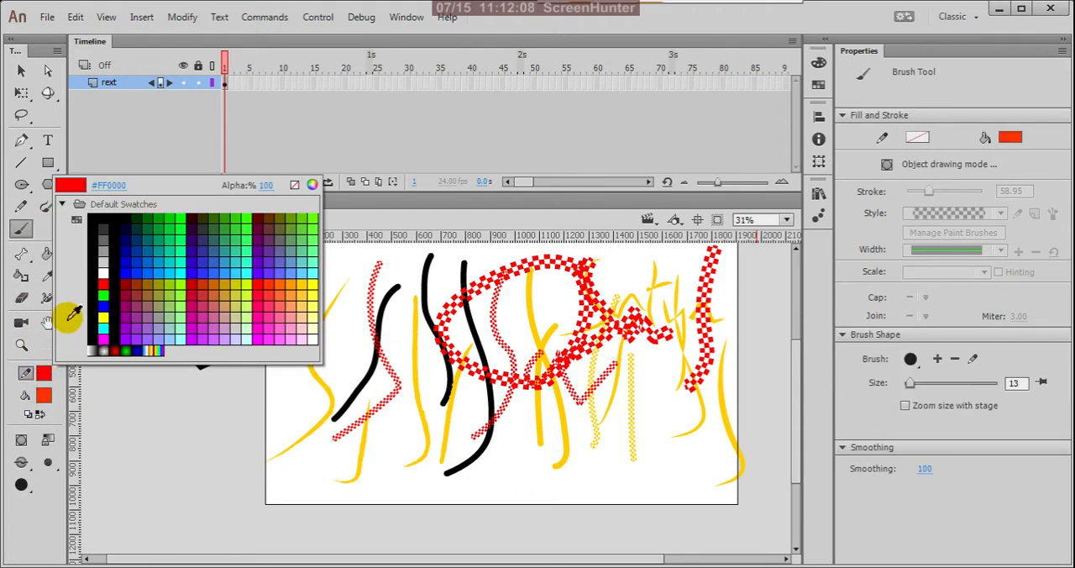
{"action": "left_click", "coordinate": [92, 223]}
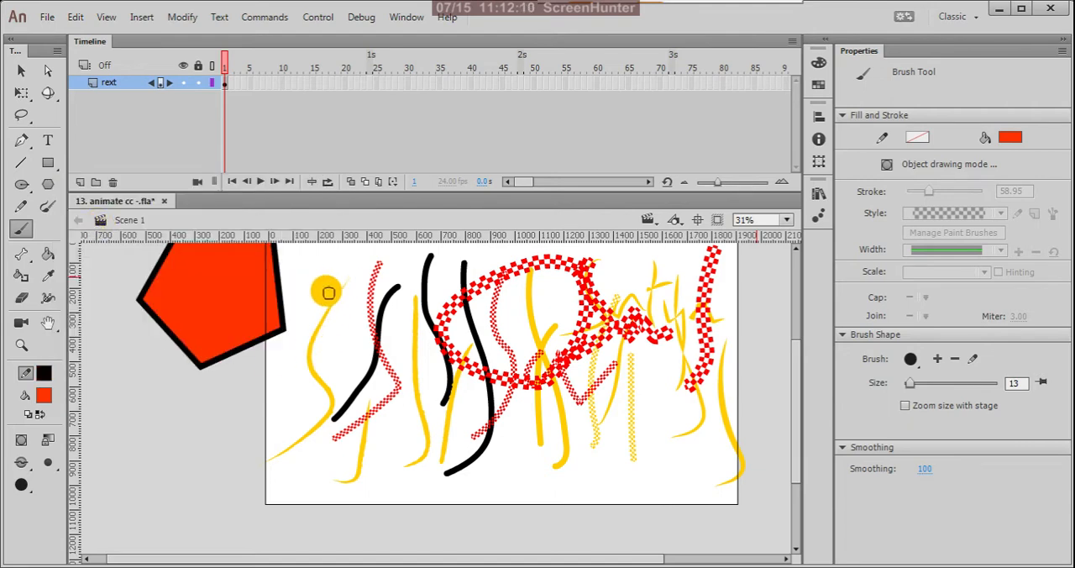
{"action": "mouse_move", "coordinate": [331, 277]}
{"action": "left_mouse_down"}
{"action": "mouse_move", "coordinate": [319, 378]}
{"action": "mouse_move", "coordinate": [289, 461]}
{"action": "mouse_move", "coordinate": [357, 292]}
{"action": "mouse_move", "coordinate": [424, 460]}
{"action": "left_mouse_up"}
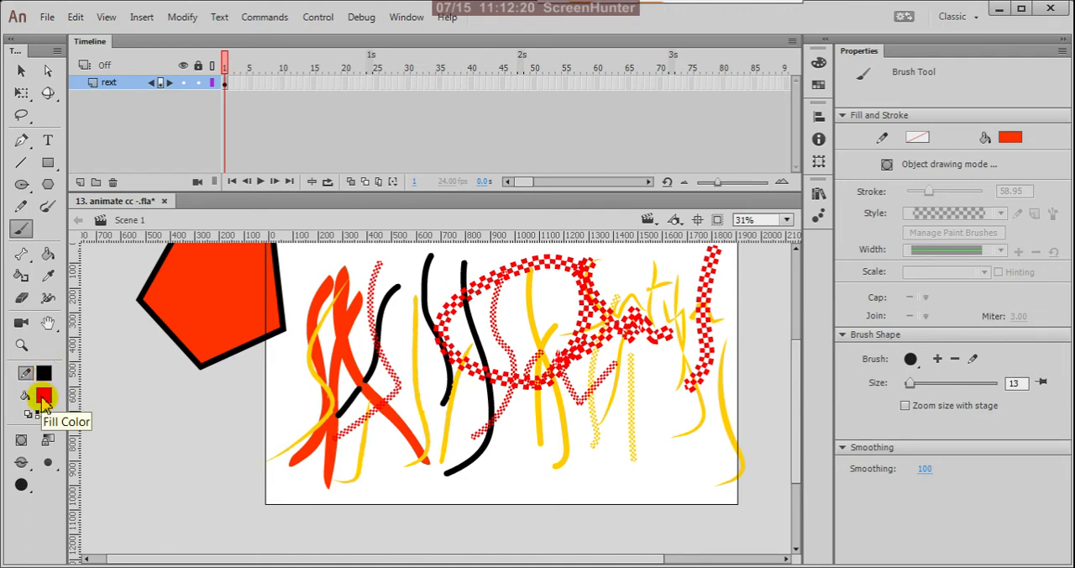
Paint two long curved orange-red strokes below the pentagon and a V-shaped stroke across them.
{"action": "left_click_drag", "start_coordinate": [161, 367], "coordinate": [187, 528]}
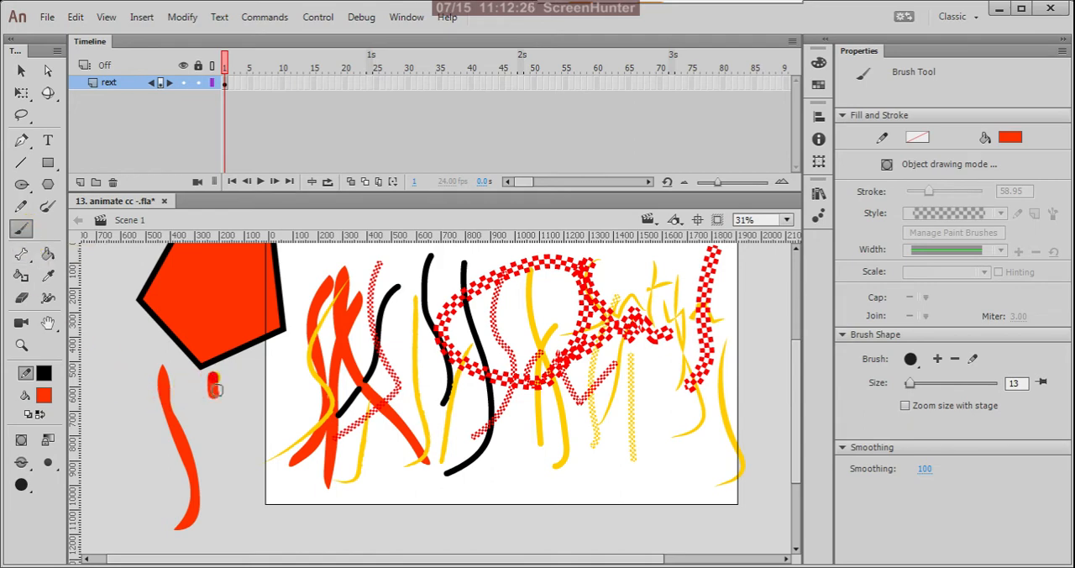
{"action": "left_click_drag", "start_coordinate": [212, 373], "coordinate": [225, 508]}
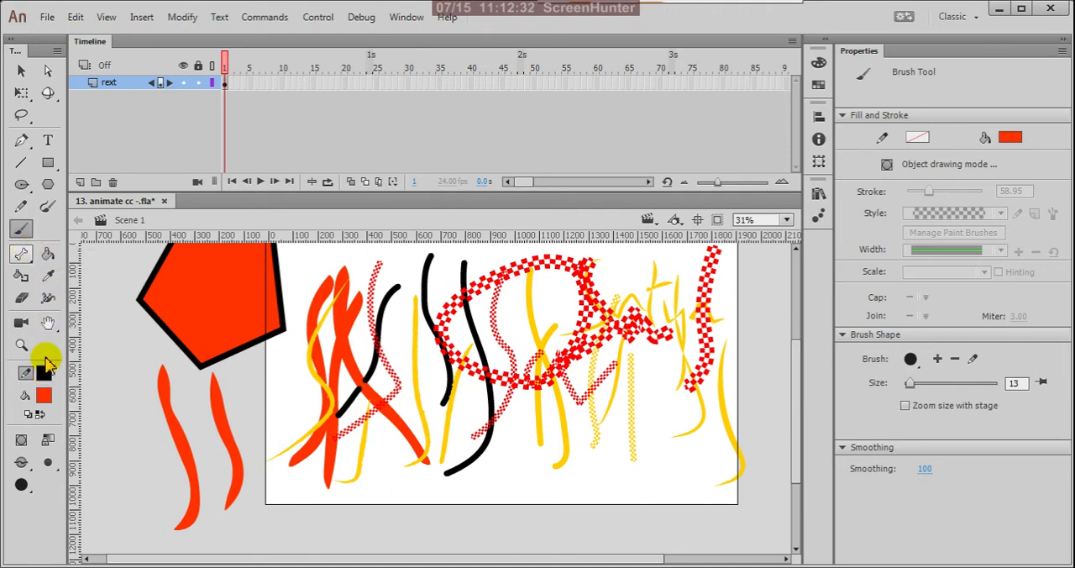
{"action": "left_click_drag", "start_coordinate": [122, 448], "coordinate": [259, 400]}
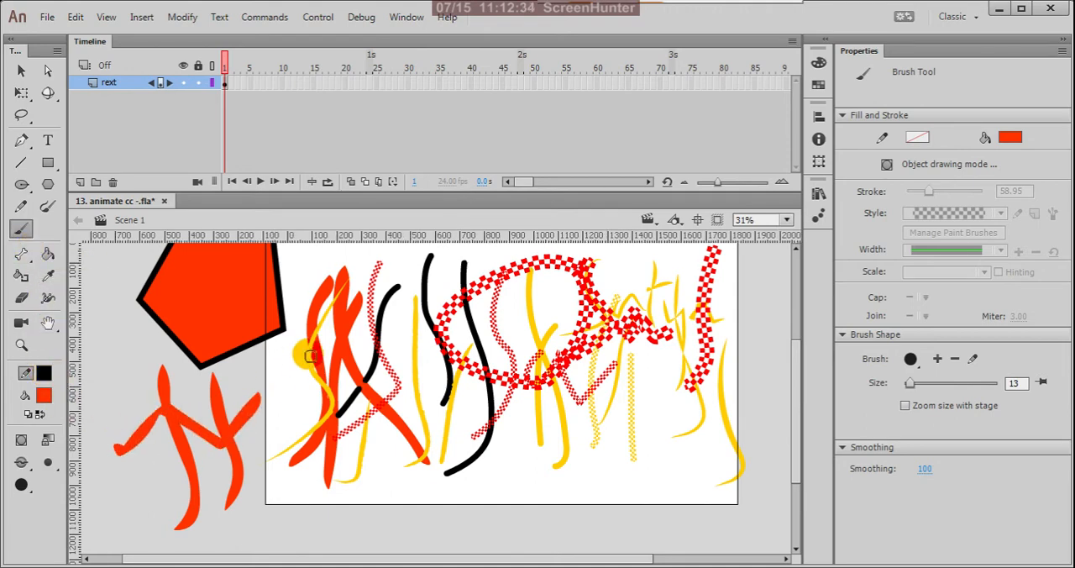
With the Paint Brush Tool, paint a black checkered V-shaped stroke from beside the pentagon over the orange-red strokes.
{"action": "left_click", "coordinate": [48, 208]}
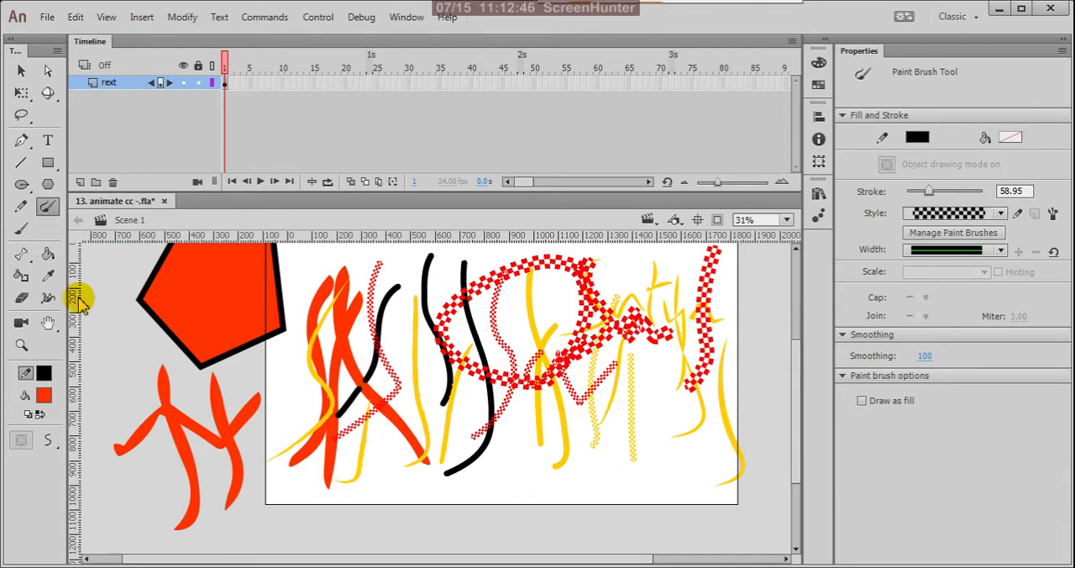
{"action": "mouse_move", "coordinate": [130, 319]}
{"action": "left_mouse_down"}
{"action": "mouse_move", "coordinate": [144, 463]}
{"action": "mouse_move", "coordinate": [206, 347]}
{"action": "left_mouse_up"}
{"action": "left_click_drag", "start_coordinate": [307, 345], "coordinate": [319, 342]}
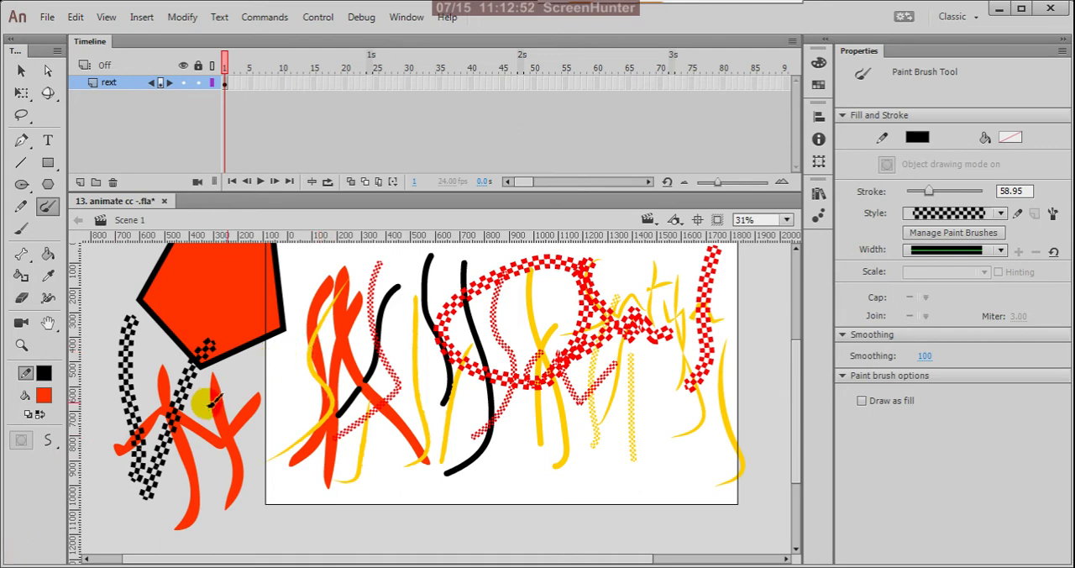
Change the stroke style to a solid line and paint two thick black crossing strokes below the handwritten word.
{"action": "left_click", "coordinate": [999, 215]}
{"action": "left_click", "coordinate": [1026, 442]}
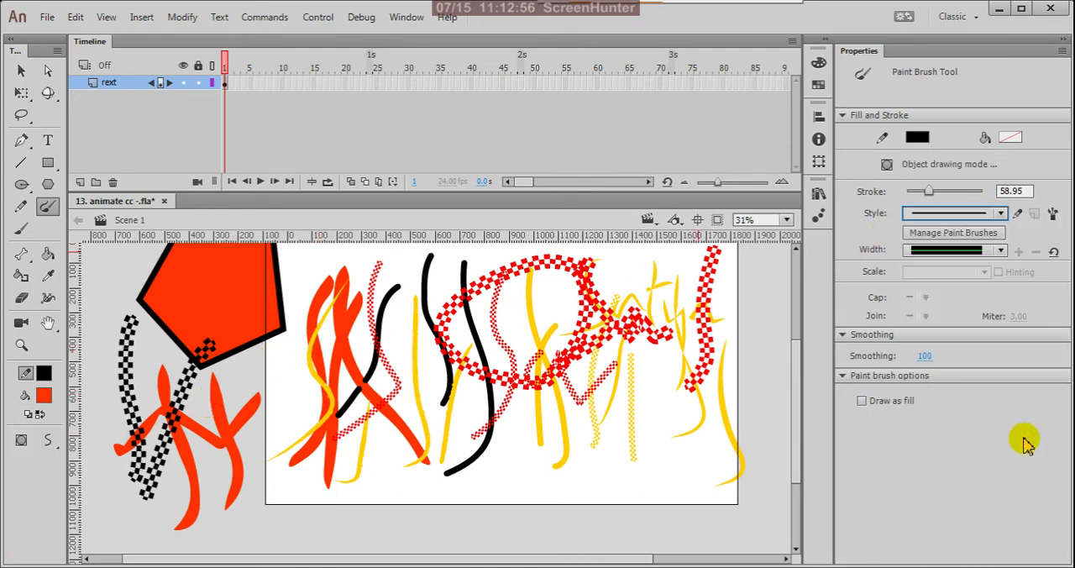
{"action": "mouse_move", "coordinate": [659, 315]}
{"action": "left_mouse_down"}
{"action": "mouse_move", "coordinate": [681, 484]}
{"action": "mouse_move", "coordinate": [702, 320]}
{"action": "left_mouse_up"}
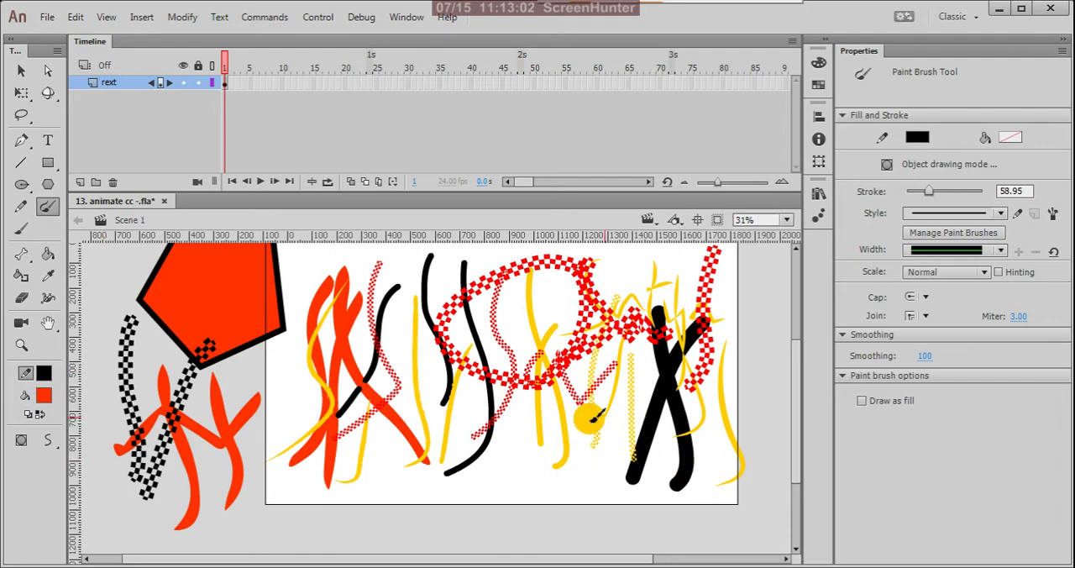
Paint a thick closed black loop over the stage's lower edge and fill it with orange-red using the Paint Bucket Tool.
{"action": "mouse_move", "coordinate": [508, 405]}
{"action": "left_mouse_down"}
{"action": "mouse_move", "coordinate": [415, 499]}
{"action": "mouse_move", "coordinate": [475, 522]}
{"action": "mouse_move", "coordinate": [538, 483]}
{"action": "mouse_move", "coordinate": [558, 404]}
{"action": "left_mouse_up"}
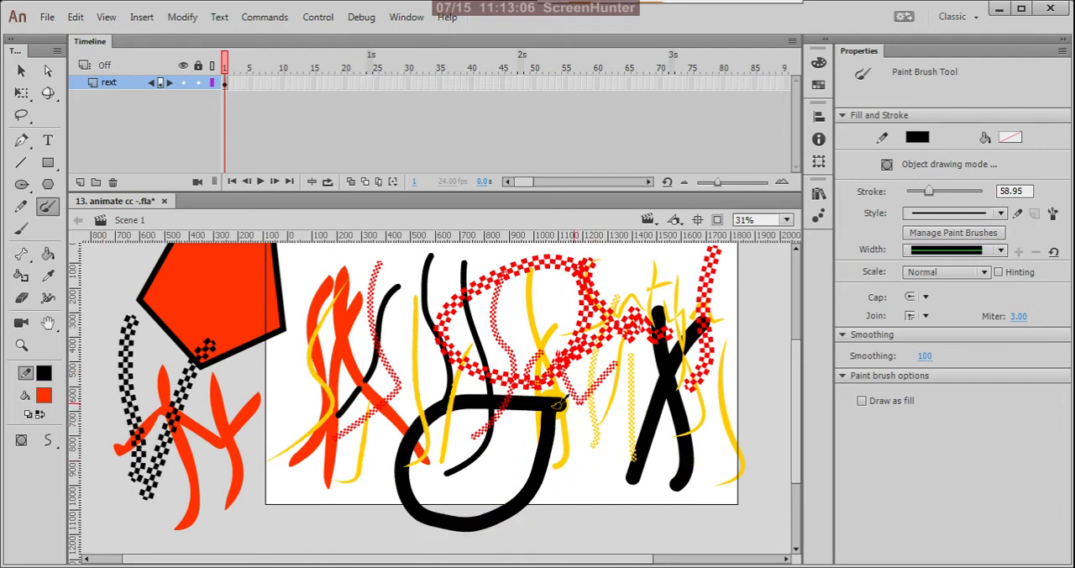
{"action": "key", "text": "k"}
{"action": "left_click", "coordinate": [521, 447]}
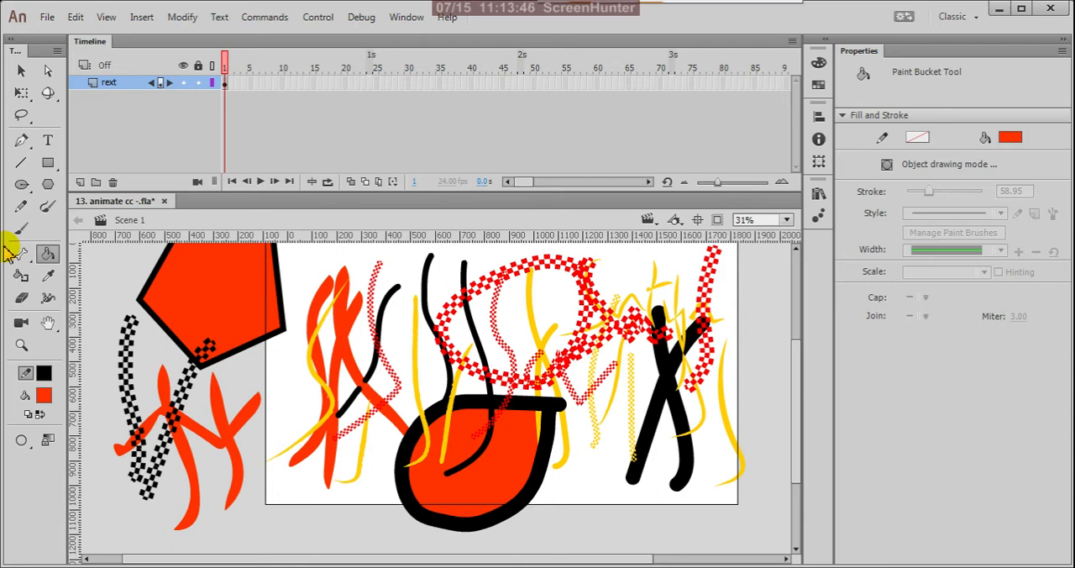
Check the Paint Brush Tool's drawing modes and keep Smooth selected.
{"action": "left_click", "coordinate": [47, 208]}
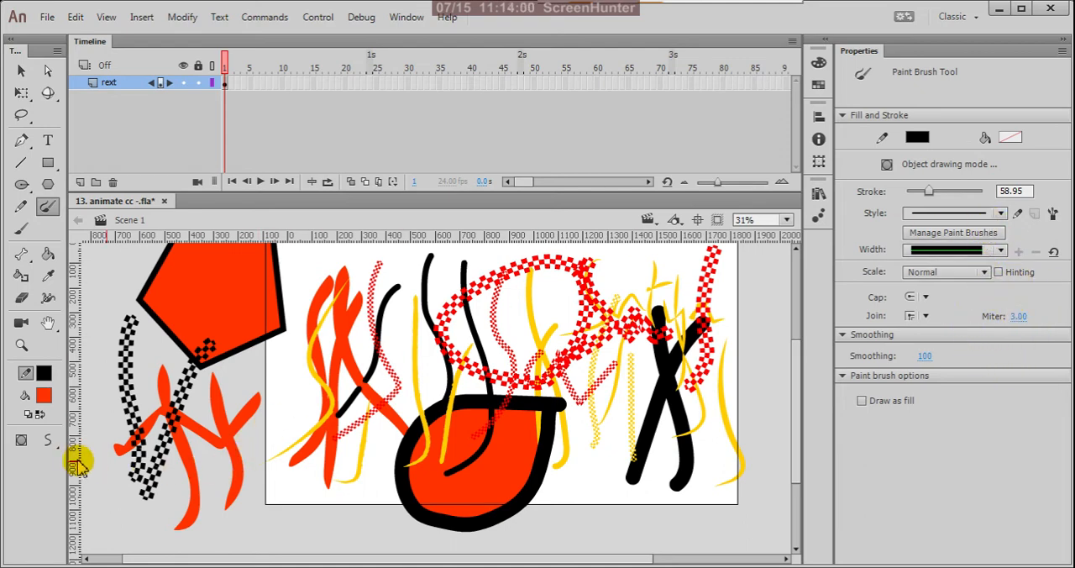
{"action": "left_click", "coordinate": [53, 447]}
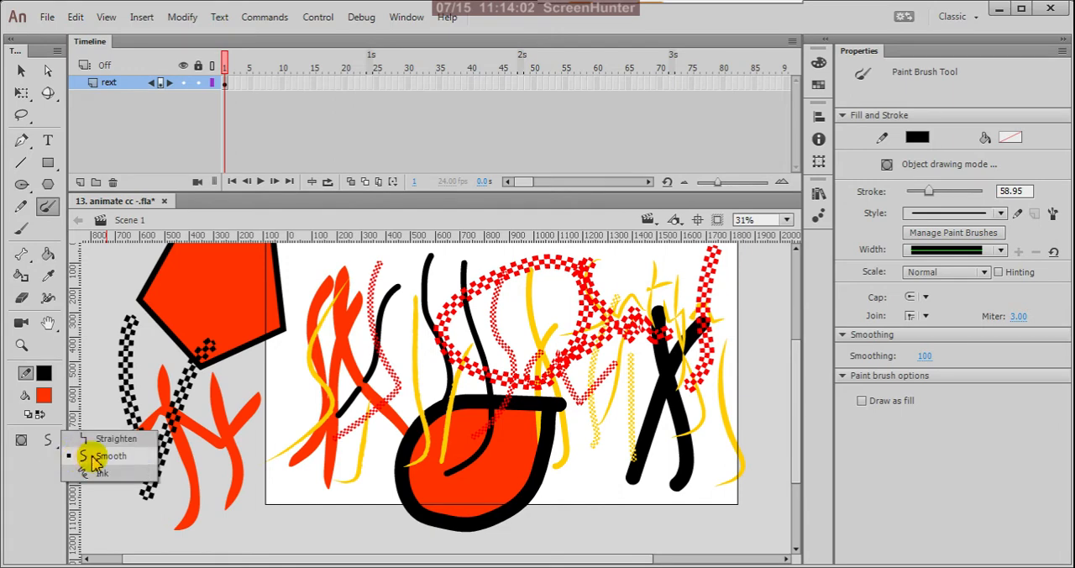
{"action": "left_click", "coordinate": [92, 456]}
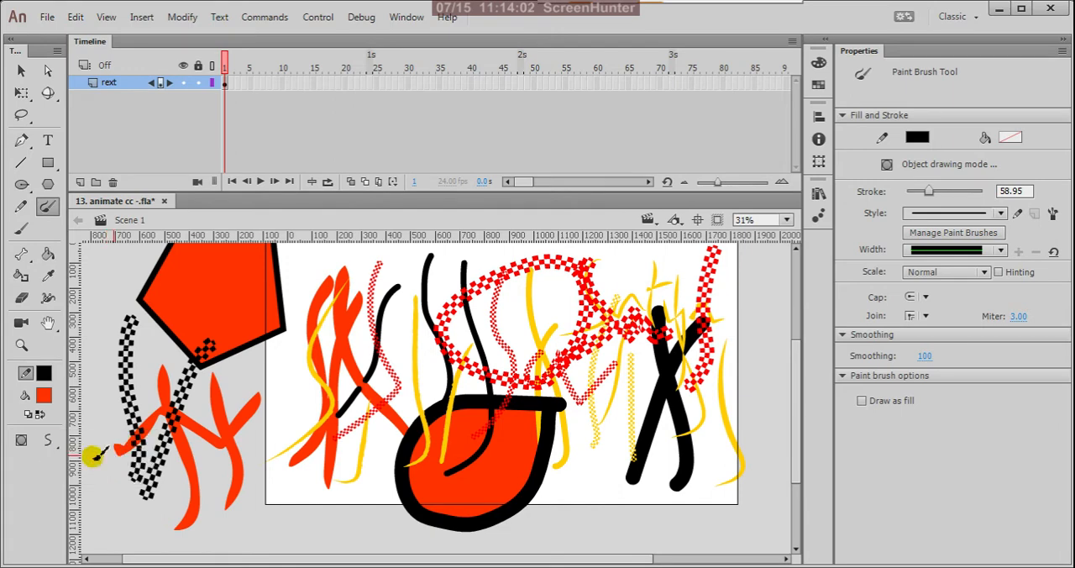
Add a custom round brush shape with an angle of 18 for the Brush Tool and paint orange-red strokes over and beside the checkered loop.
{"action": "left_click", "coordinate": [26, 228]}
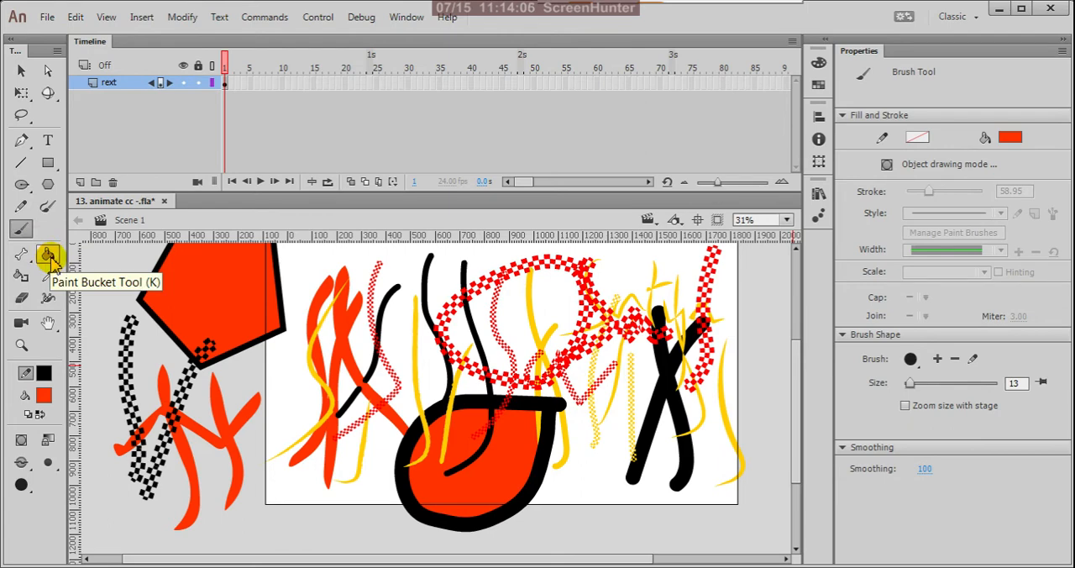
{"action": "left_click", "coordinate": [938, 359]}
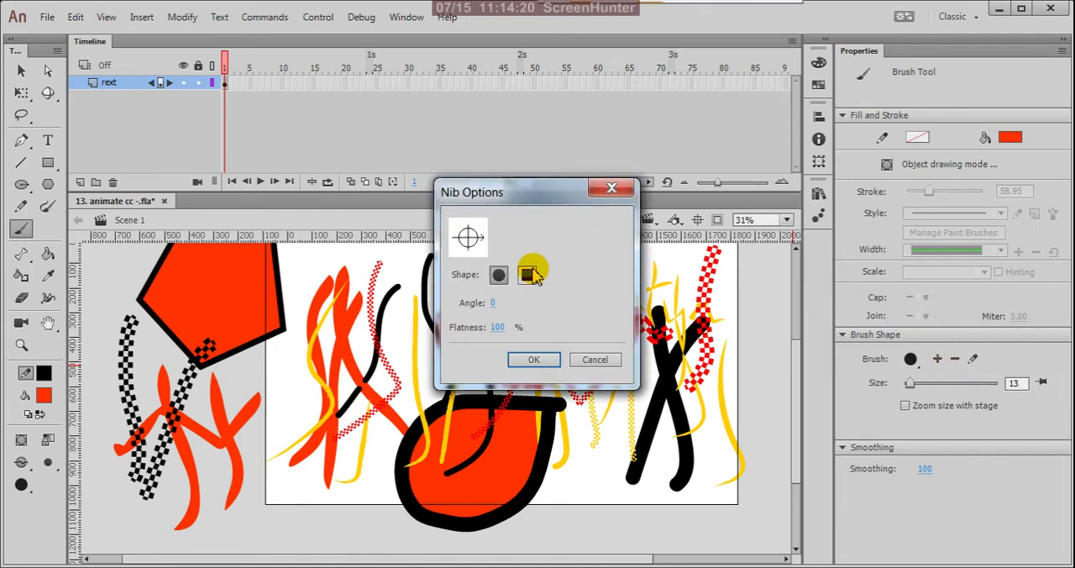
{"action": "left_click", "coordinate": [495, 304]}
{"action": "left_click_drag", "start_coordinate": [500, 307], "coordinate": [513, 307]}
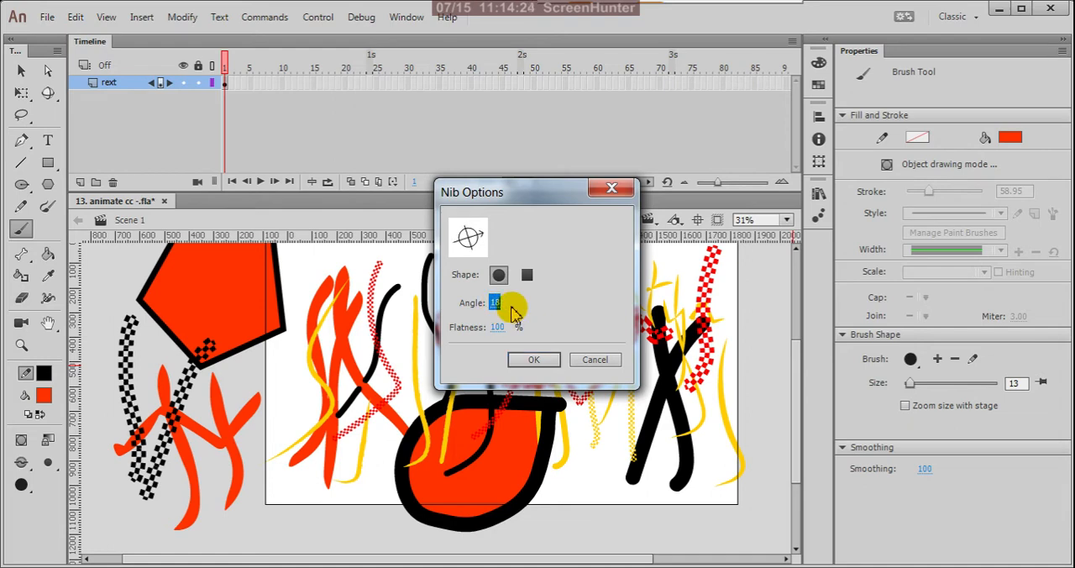
{"action": "left_click", "coordinate": [526, 358]}
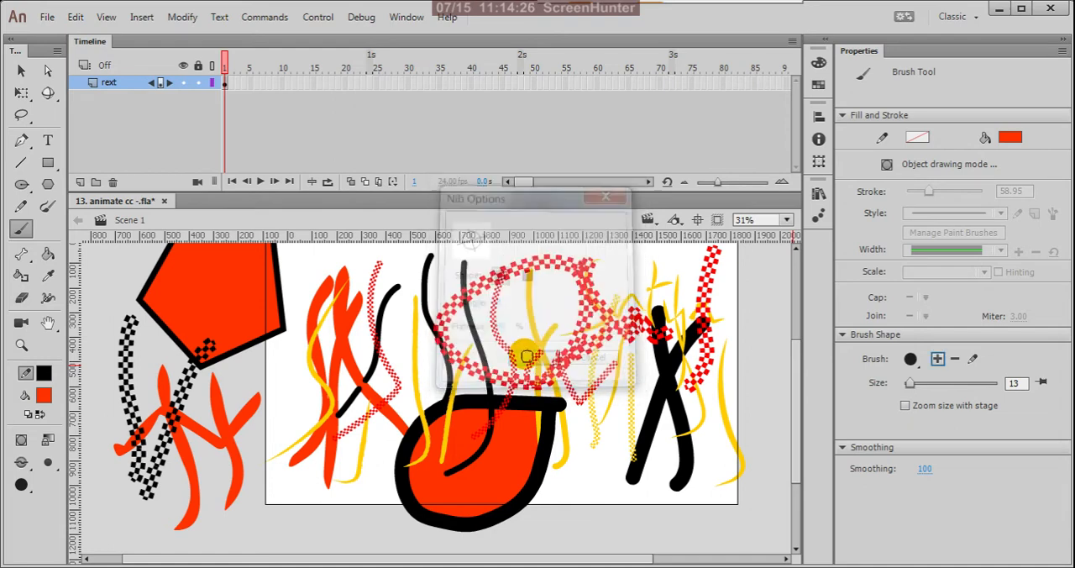
{"action": "mouse_move", "coordinate": [417, 356]}
{"action": "left_mouse_down"}
{"action": "mouse_move", "coordinate": [577, 284]}
{"action": "mouse_move", "coordinate": [614, 281]}
{"action": "mouse_move", "coordinate": [559, 305]}
{"action": "mouse_move", "coordinate": [563, 282]}
{"action": "mouse_move", "coordinate": [555, 414]}
{"action": "left_mouse_up"}
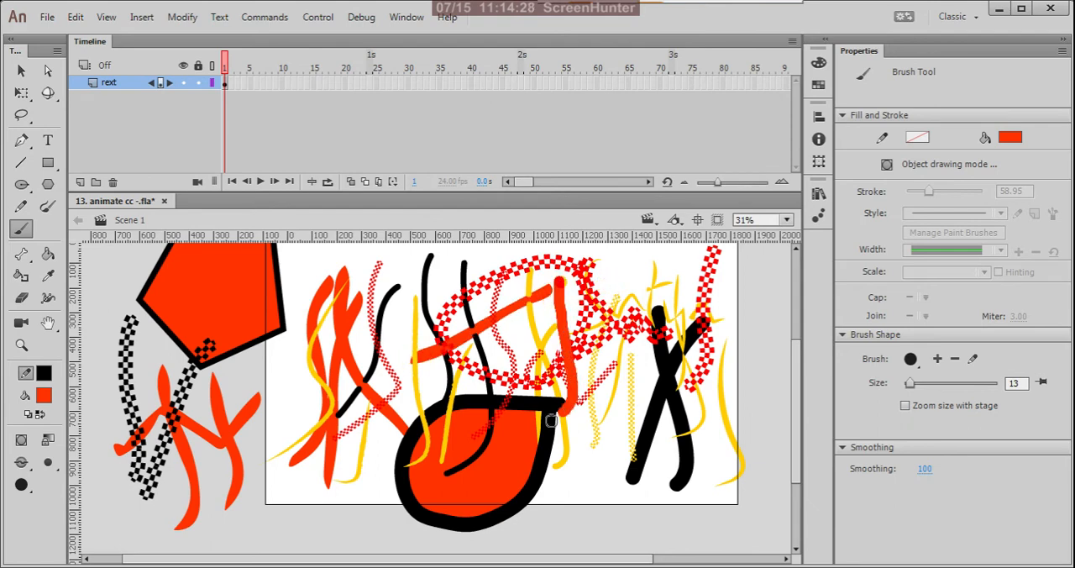
{"action": "left_click_drag", "start_coordinate": [594, 337], "coordinate": [590, 501]}
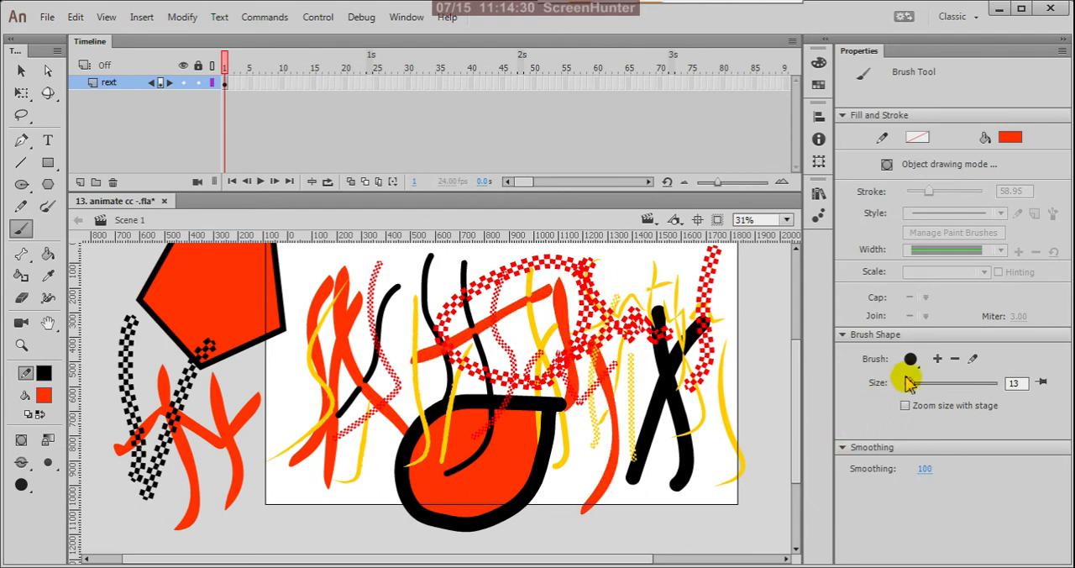
Add another custom round brush shape with angle 0 and flatness 100%, and accept the same nib options when editing it.
{"action": "left_click", "coordinate": [937, 359]}
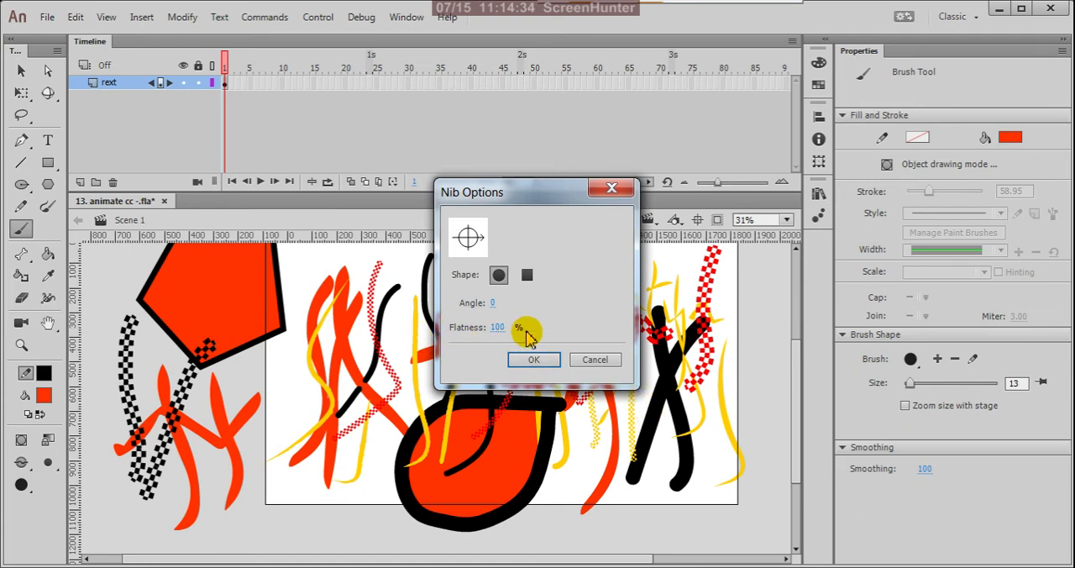
{"action": "left_click", "coordinate": [528, 277]}
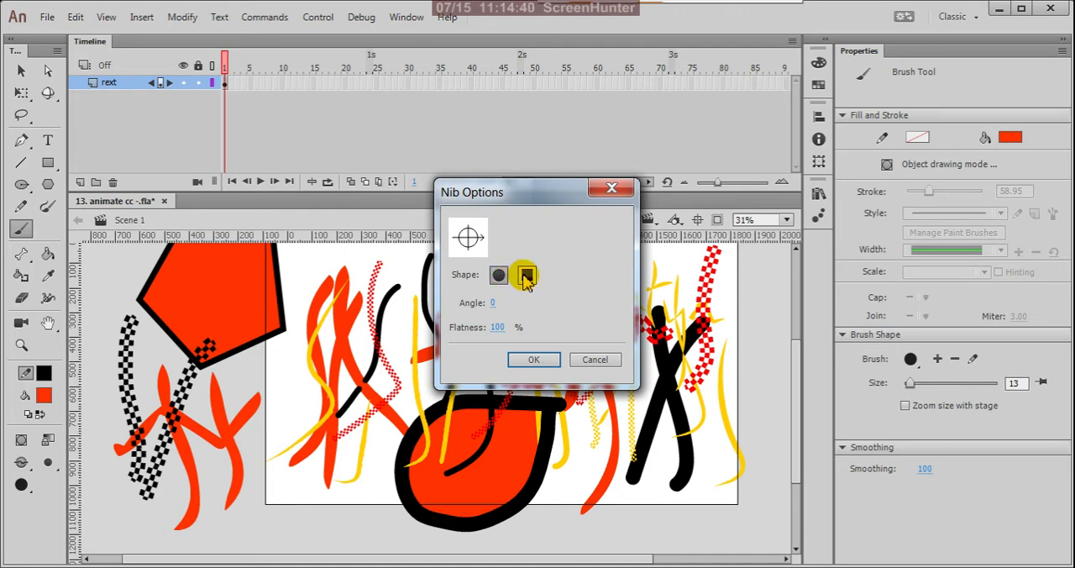
{"action": "left_click", "coordinate": [534, 359]}
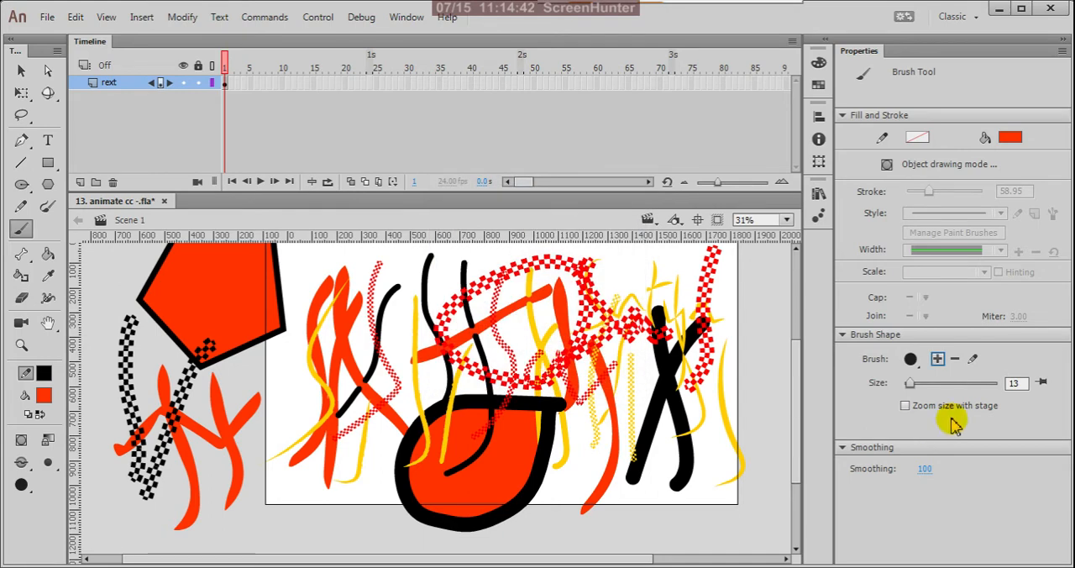
{"action": "left_click", "coordinate": [972, 361]}
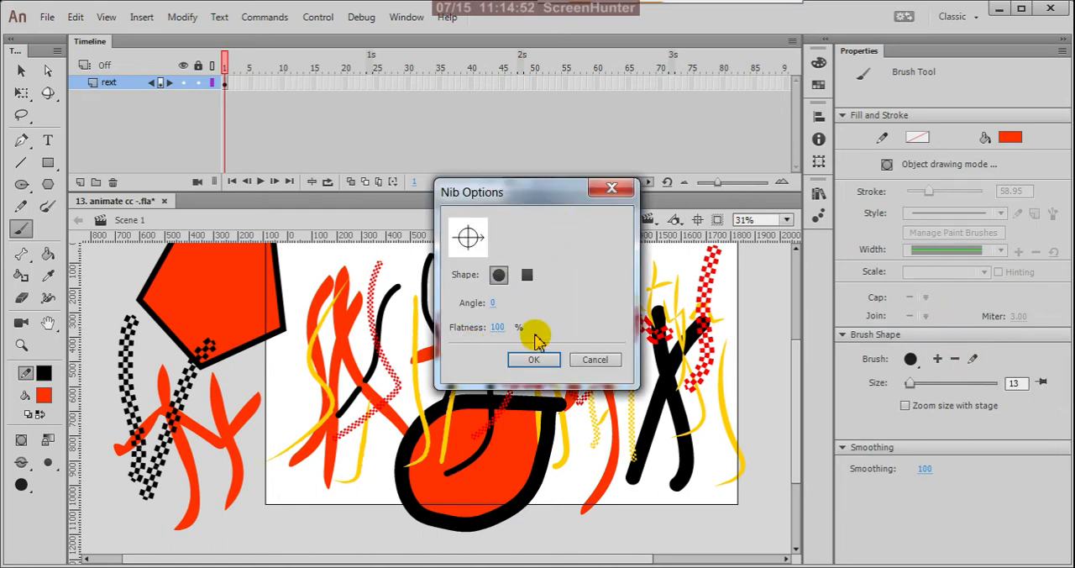
{"action": "left_click", "coordinate": [548, 361]}
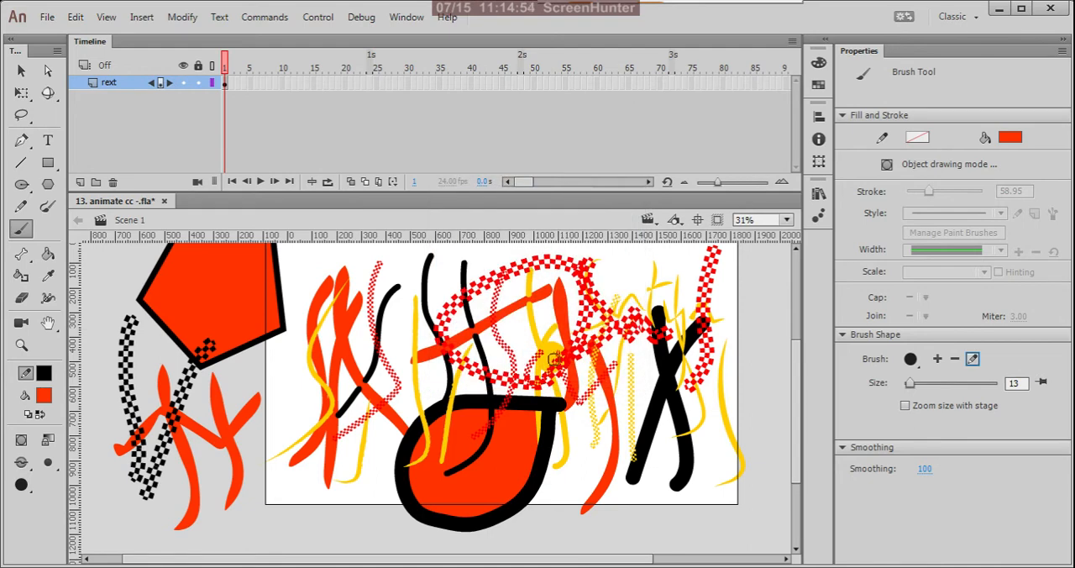
Set the brush size to 43 and paint a thick orange-red patch over the stage's edge beside the black cross.
{"action": "left_click_drag", "start_coordinate": [911, 384], "coordinate": [923, 386]}
{"action": "mouse_move", "coordinate": [727, 314]}
{"action": "left_mouse_down"}
{"action": "mouse_move", "coordinate": [729, 437]}
{"action": "mouse_move", "coordinate": [724, 415]}
{"action": "mouse_move", "coordinate": [756, 394]}
{"action": "left_mouse_up"}
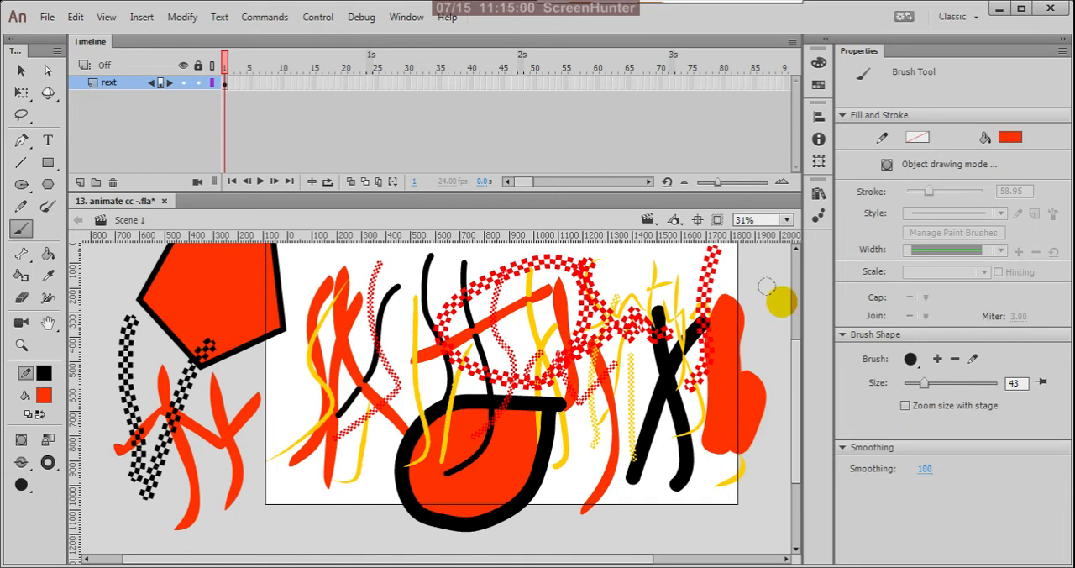
Turn on Zoom size with stage and paint several long vertical orange-red strokes across the stage, including one at a higher zoom level.
{"action": "left_click", "coordinate": [904, 404]}
{"action": "mouse_move", "coordinate": [647, 305]}
{"action": "left_mouse_down"}
{"action": "mouse_move", "coordinate": [664, 424]}
{"action": "mouse_move", "coordinate": [612, 443]}
{"action": "left_mouse_up"}
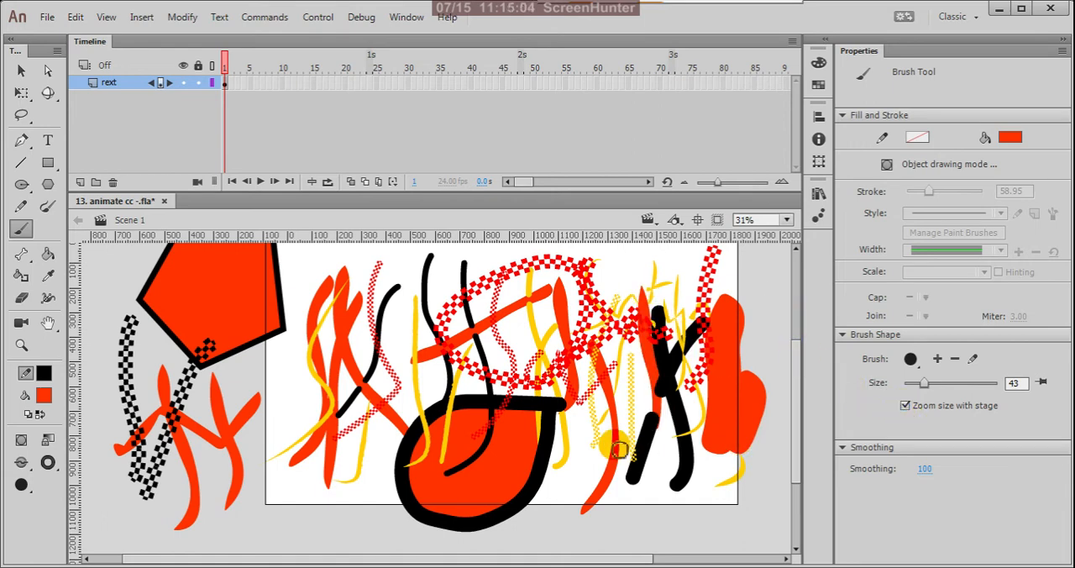
{"action": "left_click_drag", "start_coordinate": [587, 283], "coordinate": [571, 474]}
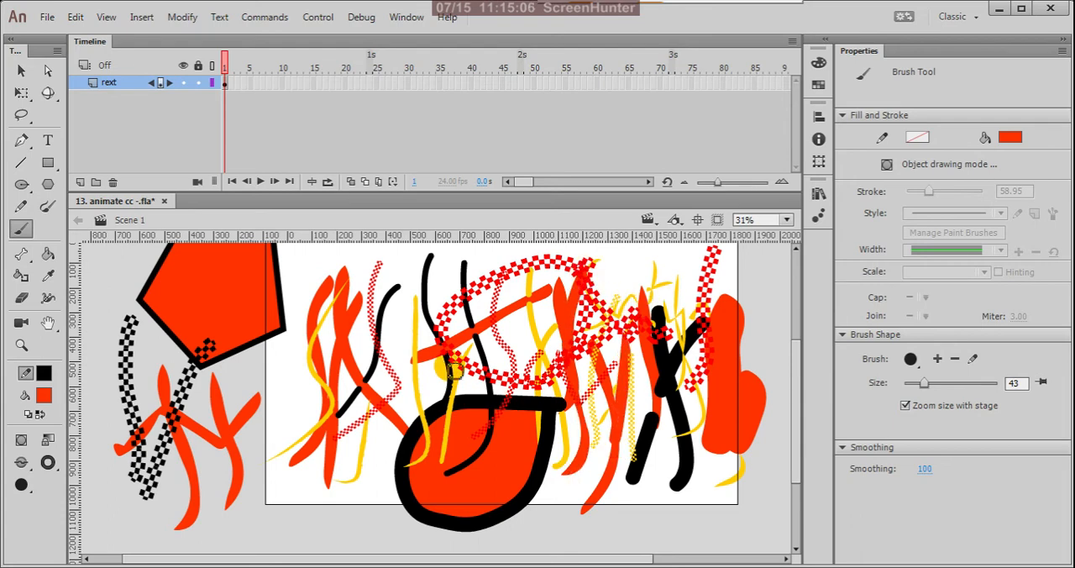
{"action": "left_click_drag", "start_coordinate": [297, 291], "coordinate": [280, 471]}
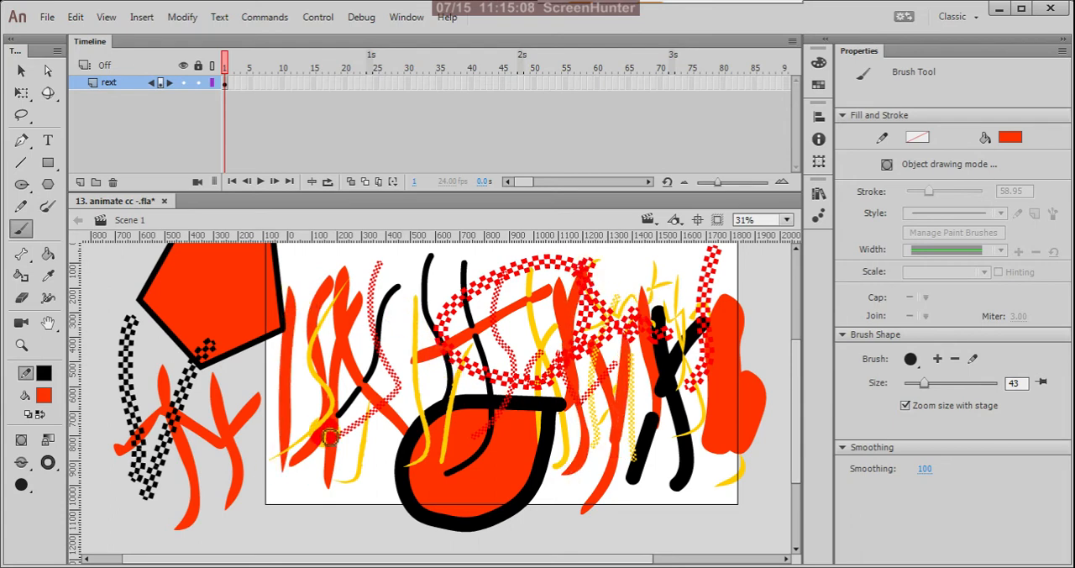
{"action": "scroll", "coordinate": [355, 391], "scroll_direction": "up", "scroll_amount": 5}
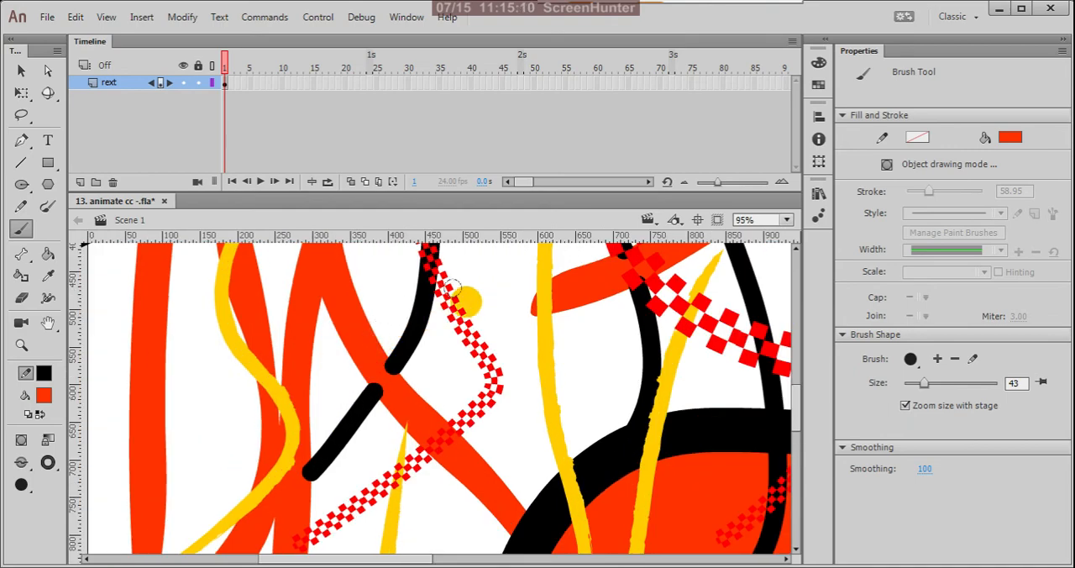
{"action": "left_click_drag", "start_coordinate": [480, 259], "coordinate": [475, 521]}
{"action": "scroll", "coordinate": [504, 408], "scroll_direction": "down", "scroll_amount": 5}
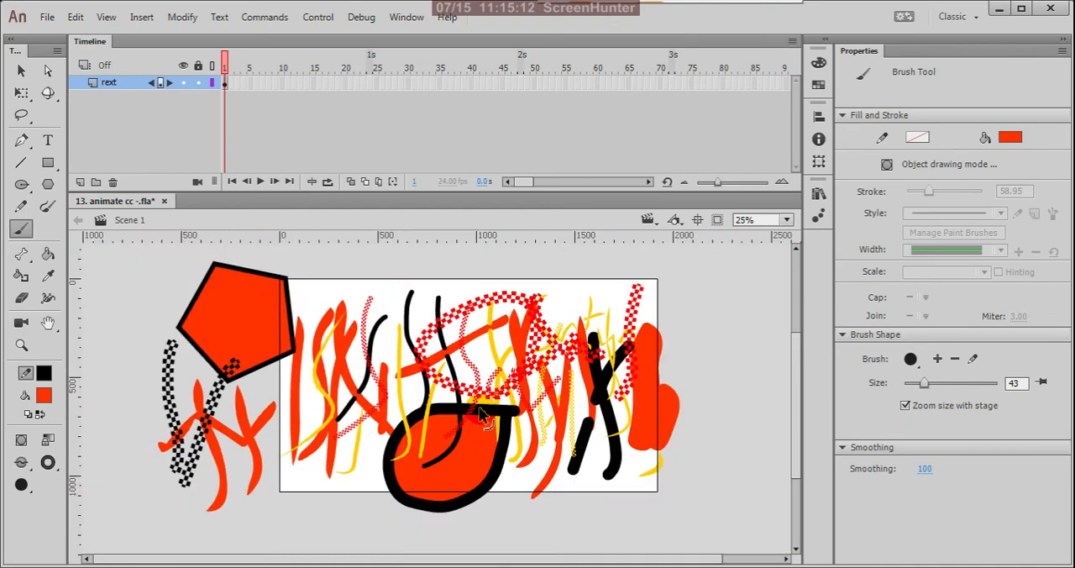
Turn off Zoom size with stage, set the brush size to 25 and paint a long vertical orange-red stroke just beyond the stage's edge.
{"action": "left_click", "coordinate": [905, 405]}
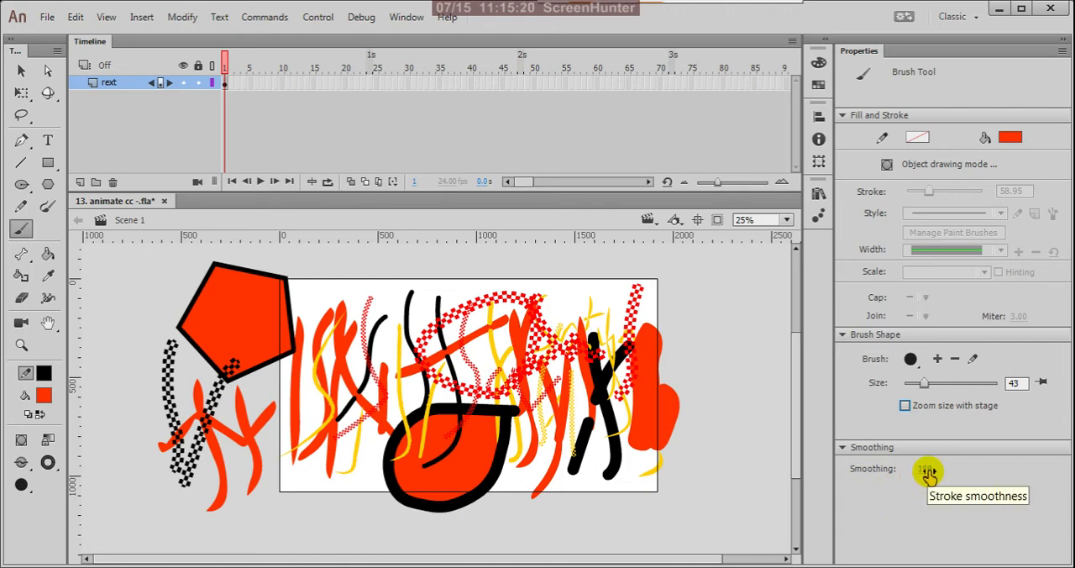
{"action": "left_click", "coordinate": [1007, 386]}
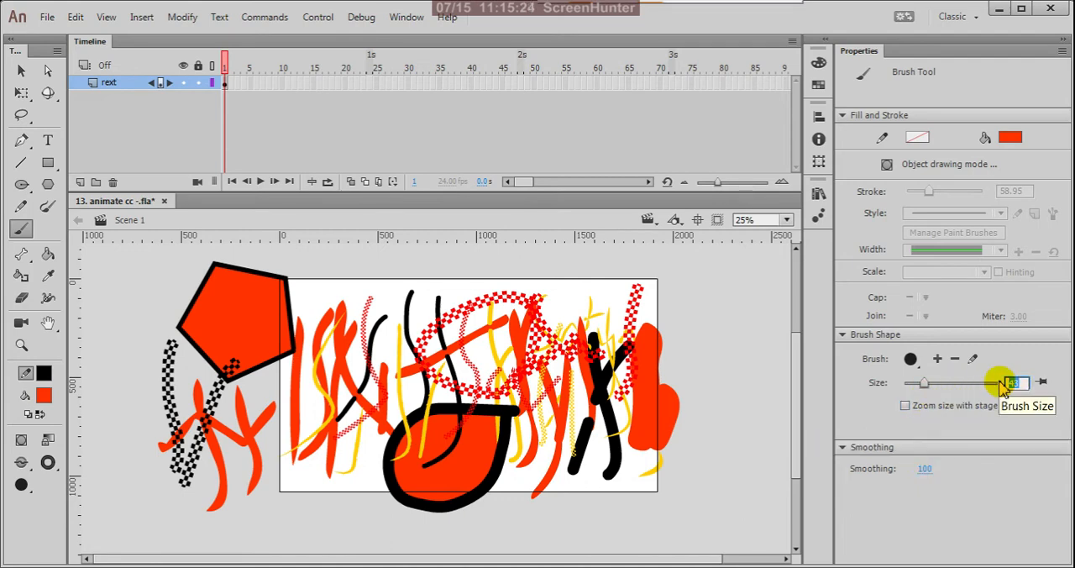
{"action": "type", "text": "25"}
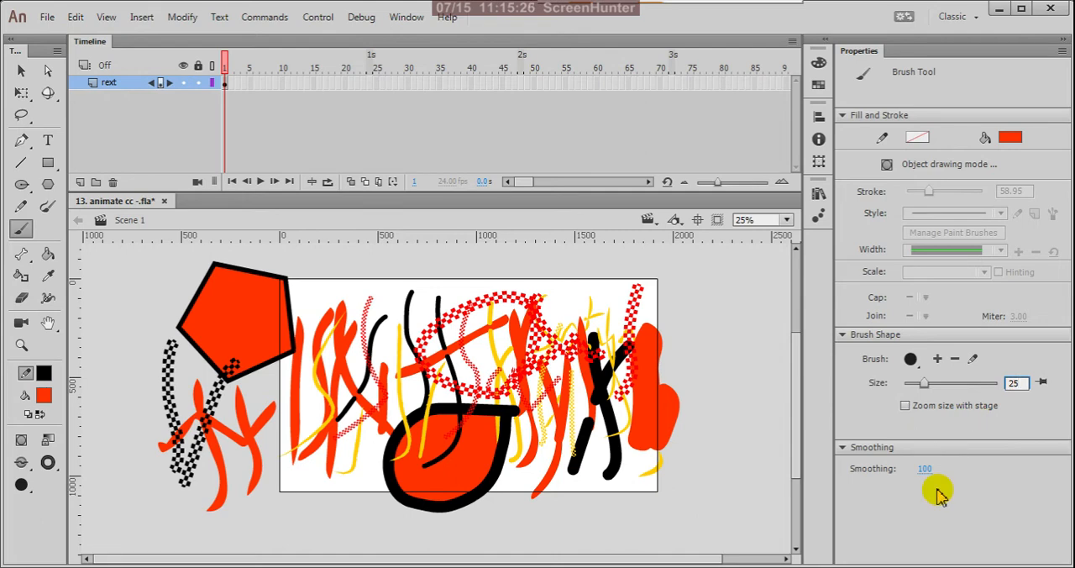
{"action": "key", "text": "Return"}
{"action": "left_click_drag", "start_coordinate": [681, 287], "coordinate": [687, 491]}
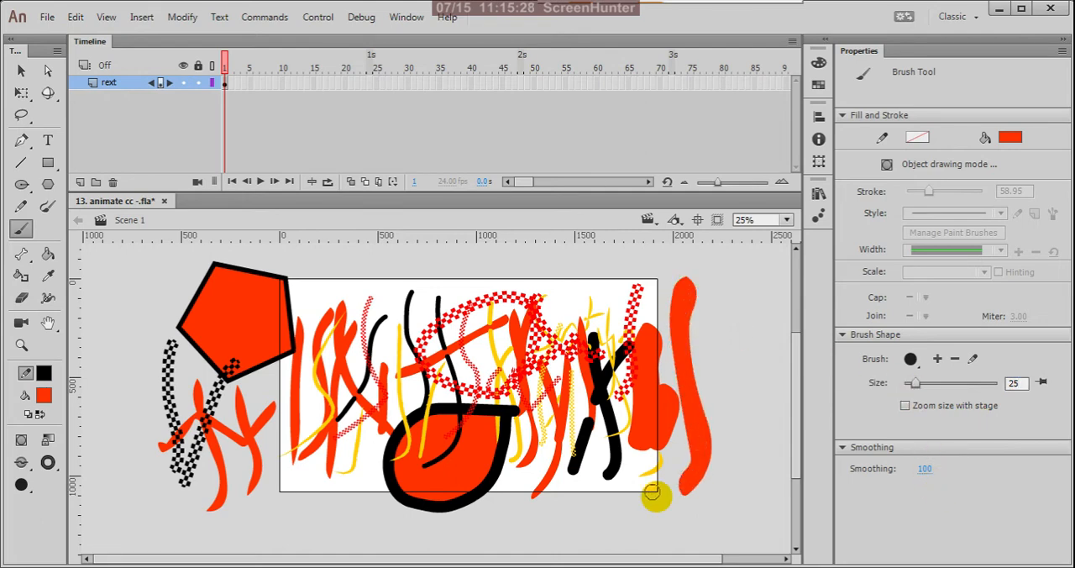
Review the available brush size, brush shape and brush mode options of the Brush Tool.
{"action": "left_click", "coordinate": [48, 463]}
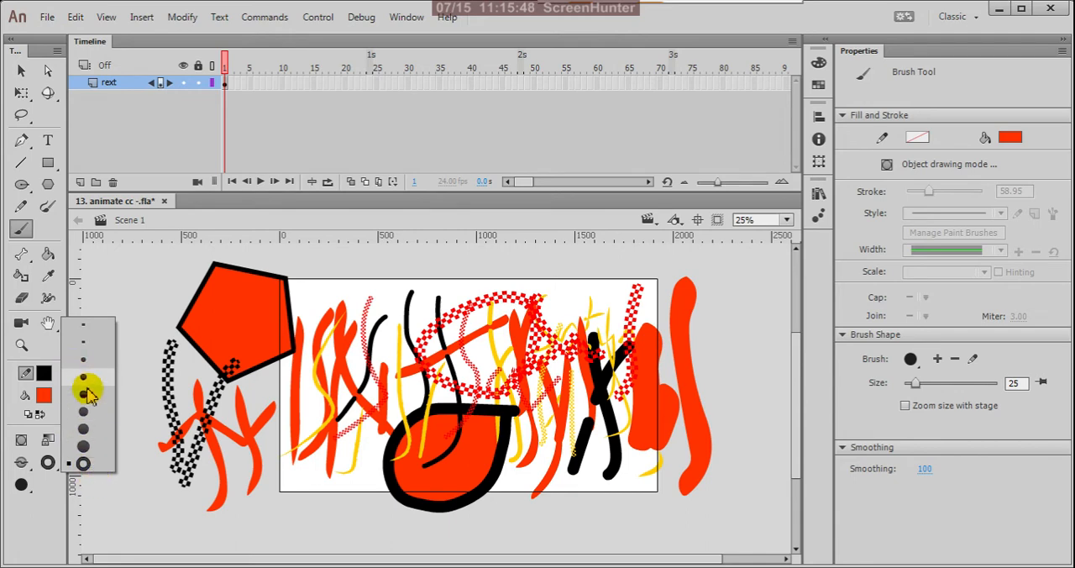
{"action": "left_click", "coordinate": [29, 493]}
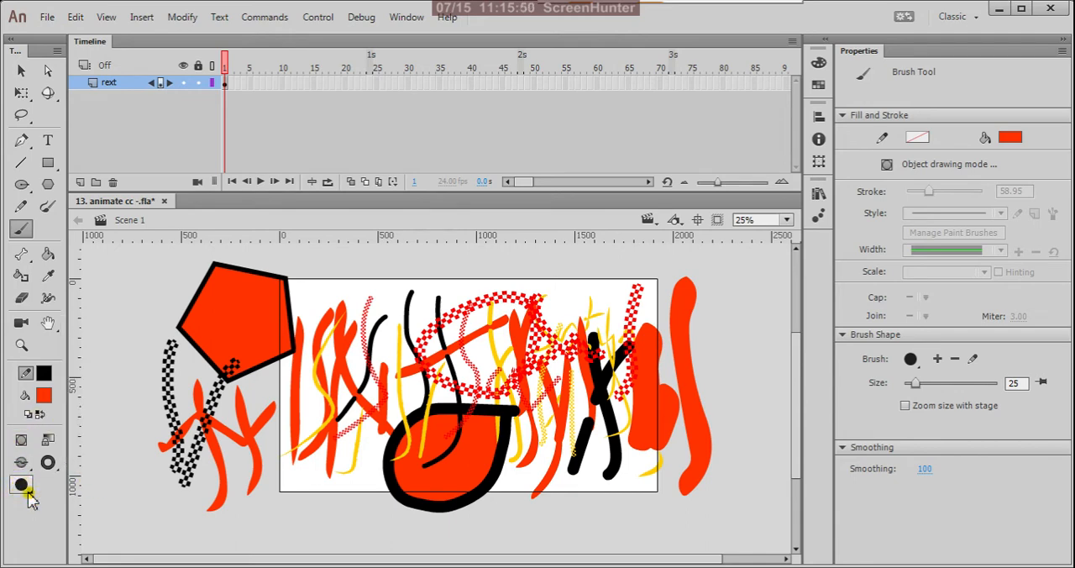
{"action": "left_click", "coordinate": [30, 494]}
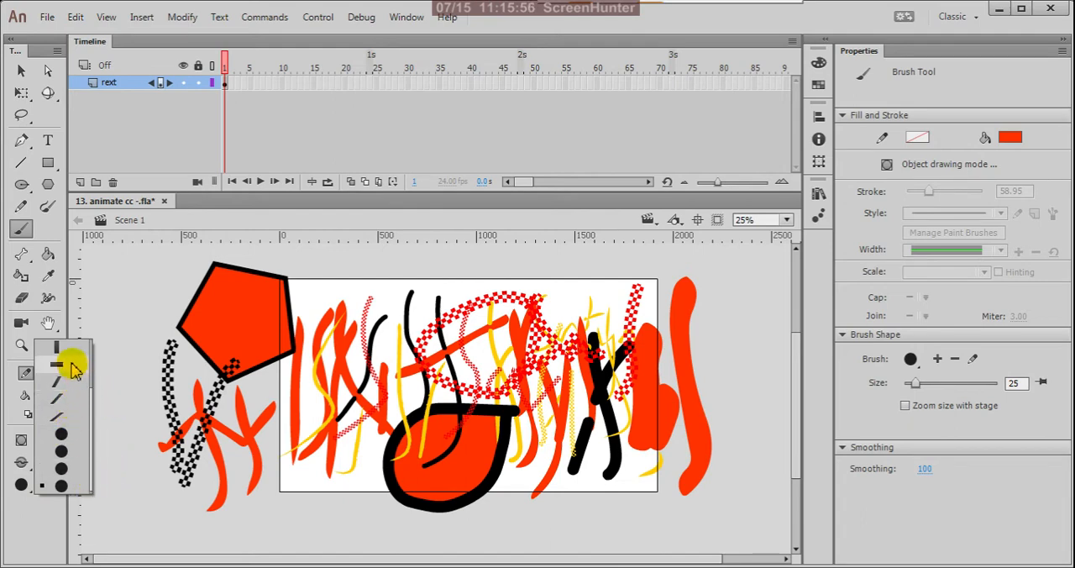
{"action": "left_click", "coordinate": [21, 483]}
{"action": "left_click", "coordinate": [49, 464]}
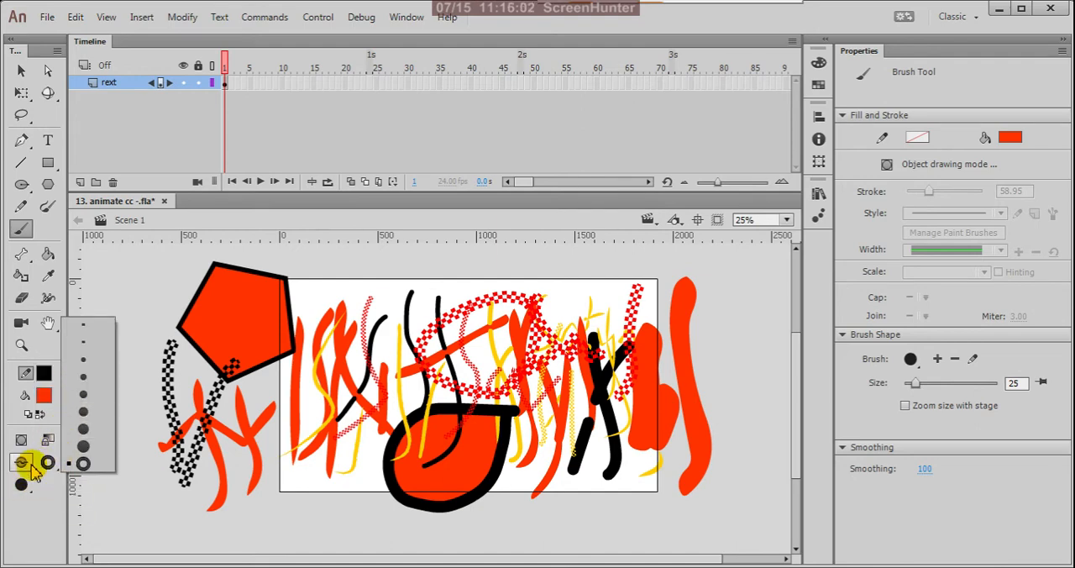
{"action": "left_click", "coordinate": [30, 468]}
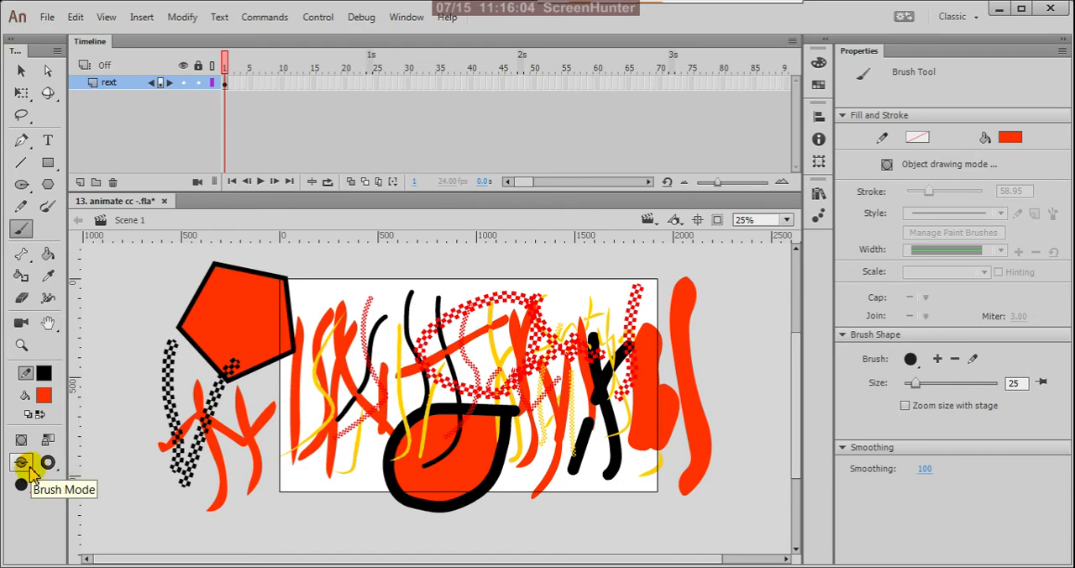
{"action": "left_click", "coordinate": [29, 467]}
{"action": "left_click", "coordinate": [27, 467]}
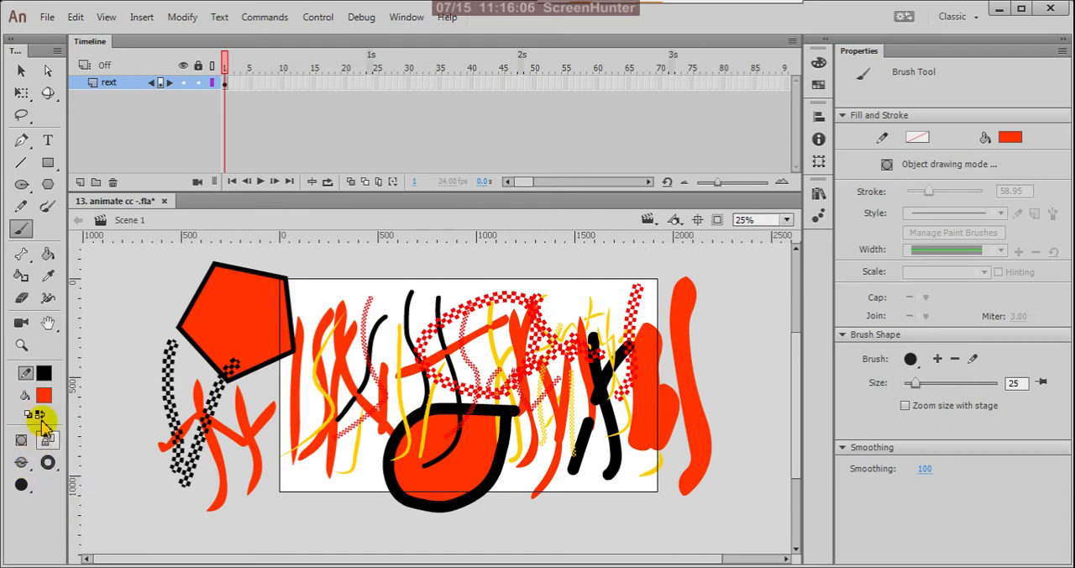
Hide and lock the rext layer, then add a new layer above it and select its first frame.
{"action": "left_click", "coordinate": [21, 70]}
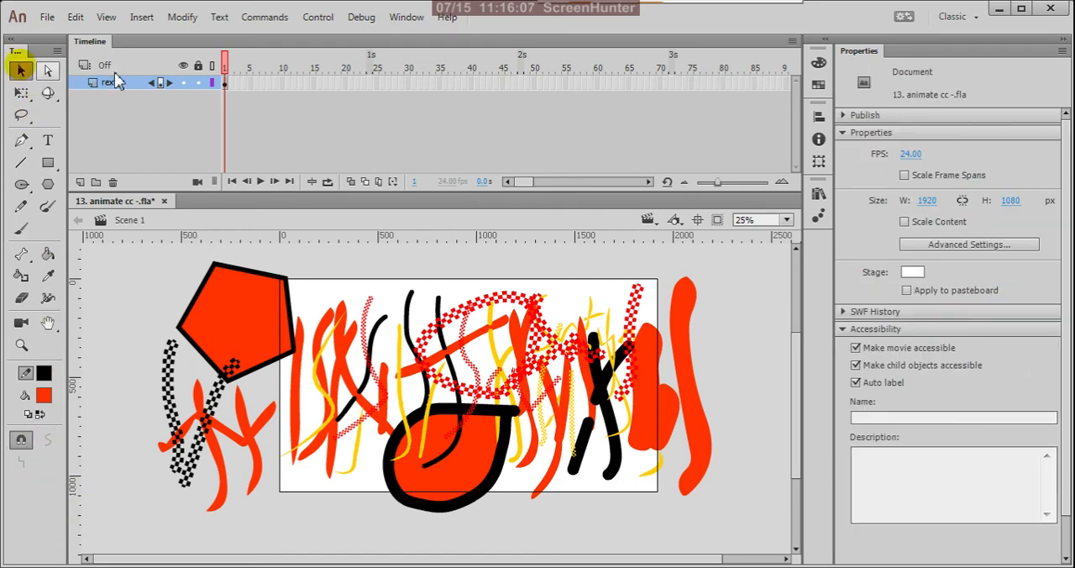
{"action": "left_click", "coordinate": [183, 82]}
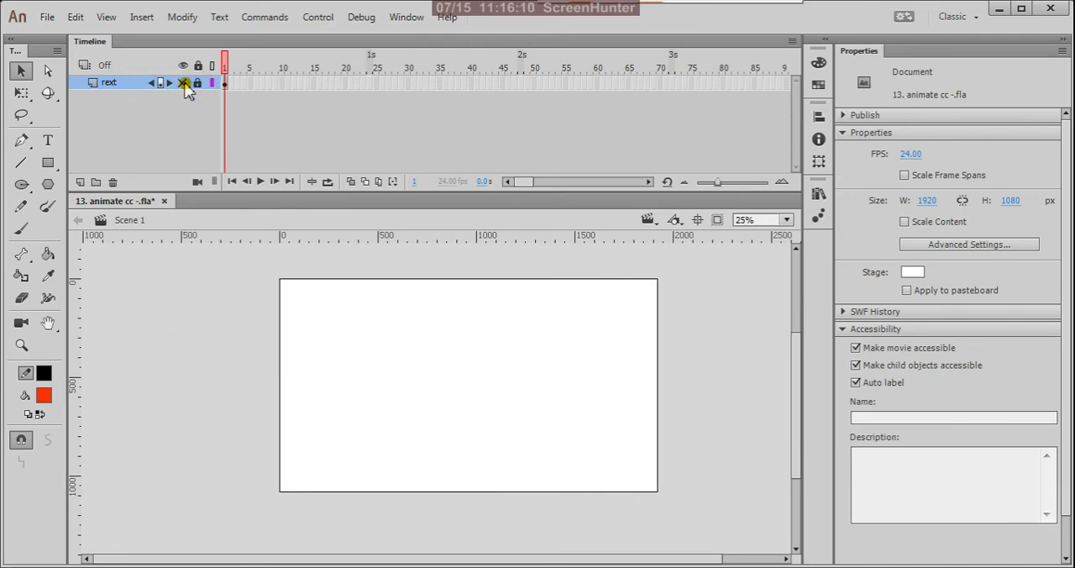
{"action": "left_click", "coordinate": [80, 181]}
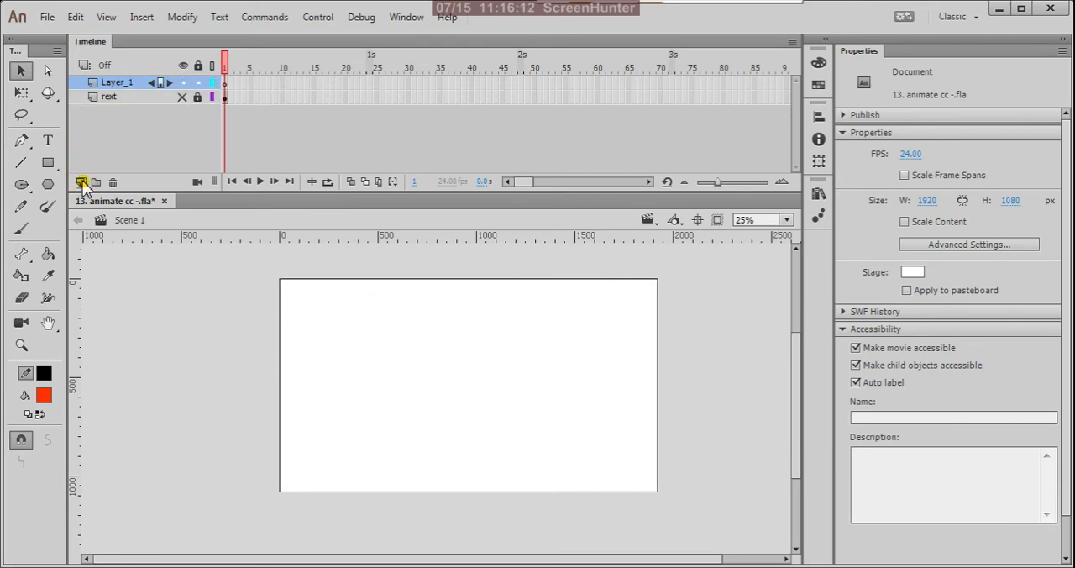
{"action": "left_click", "coordinate": [225, 84]}
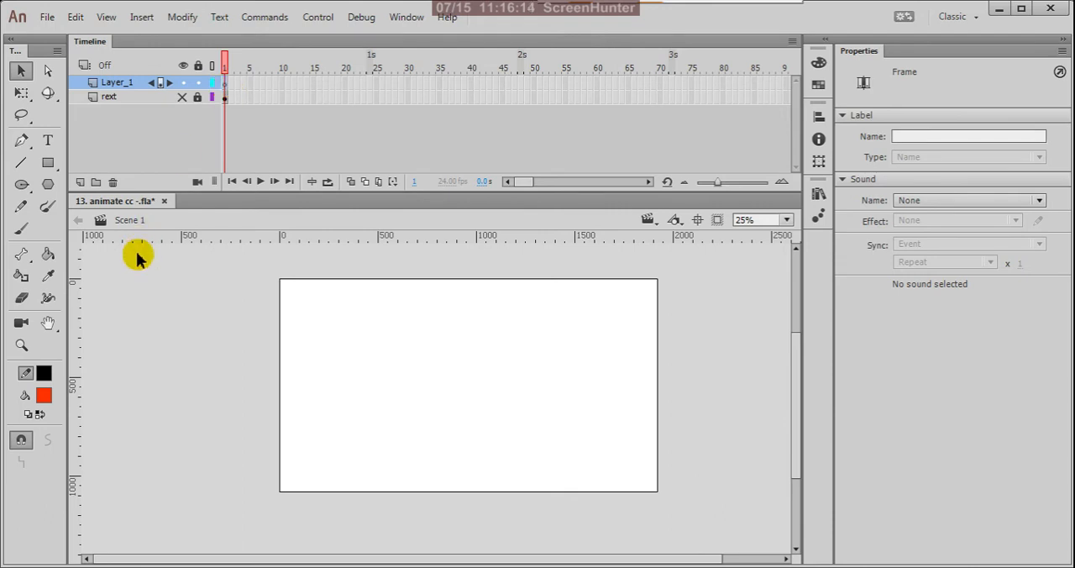
Draw a rectangle about 612 by 504 px with a thick black outline and orange-red fill near the stage's upper corner, and select it.
{"action": "left_click", "coordinate": [48, 163]}
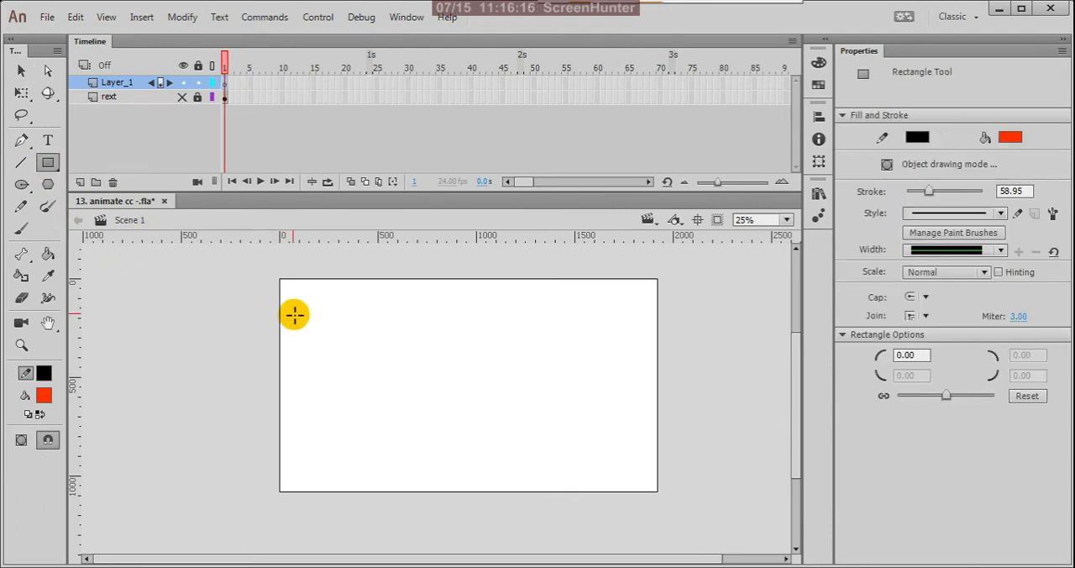
{"action": "left_click_drag", "start_coordinate": [297, 300], "coordinate": [419, 406]}
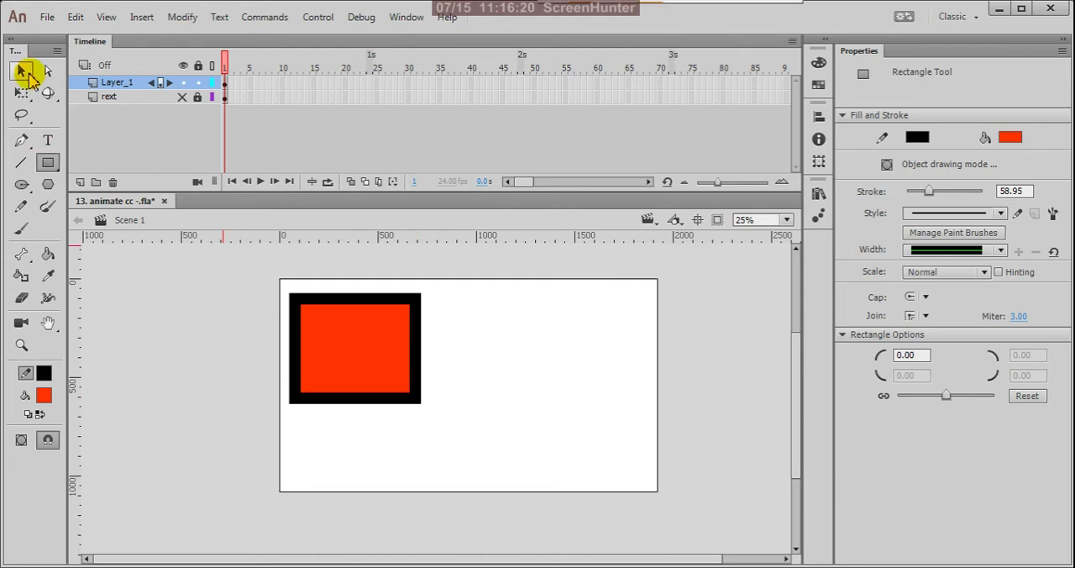
{"action": "left_click", "coordinate": [25, 72]}
{"action": "left_click_drag", "start_coordinate": [249, 267], "coordinate": [430, 439]}
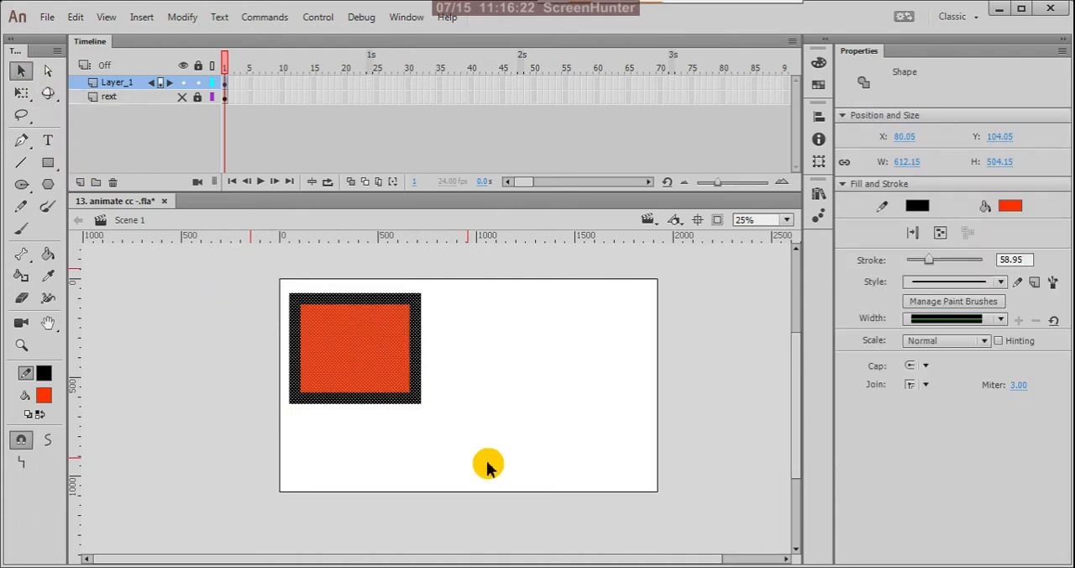
Set the Brush Tool's mode to Paint Fills.
{"action": "left_click", "coordinate": [21, 232]}
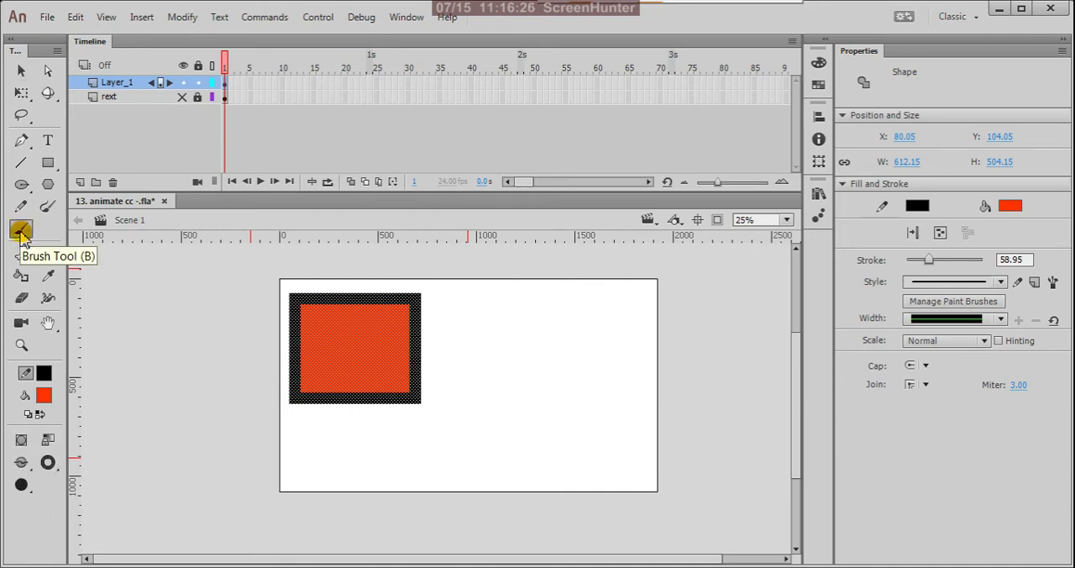
{"action": "left_click", "coordinate": [27, 468]}
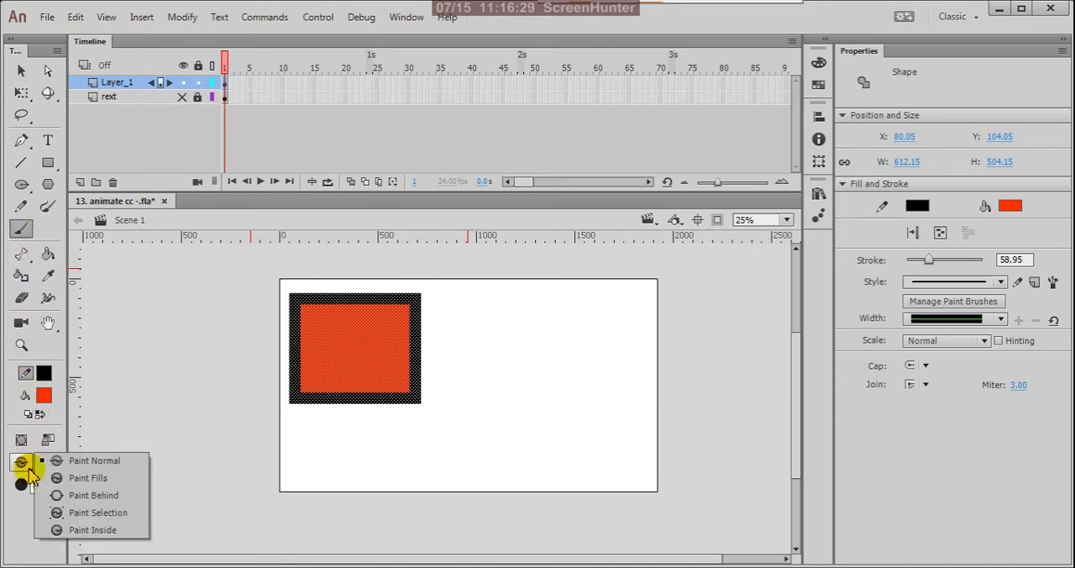
{"action": "left_click", "coordinate": [120, 476]}
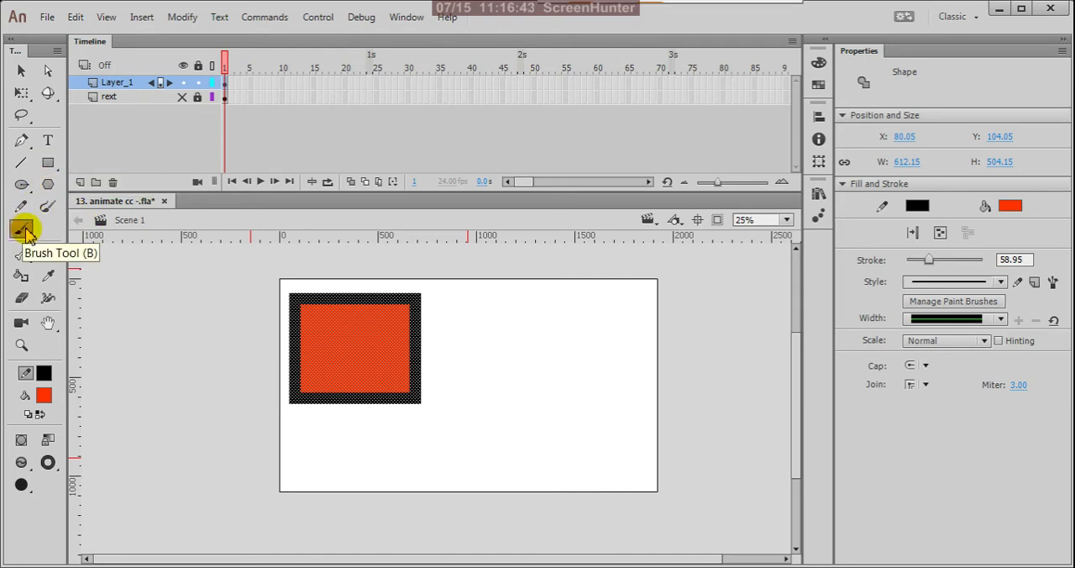
Deselect the rectangle and change the fill color to light cyan.
{"action": "left_click", "coordinate": [21, 70]}
{"action": "left_click", "coordinate": [172, 366]}
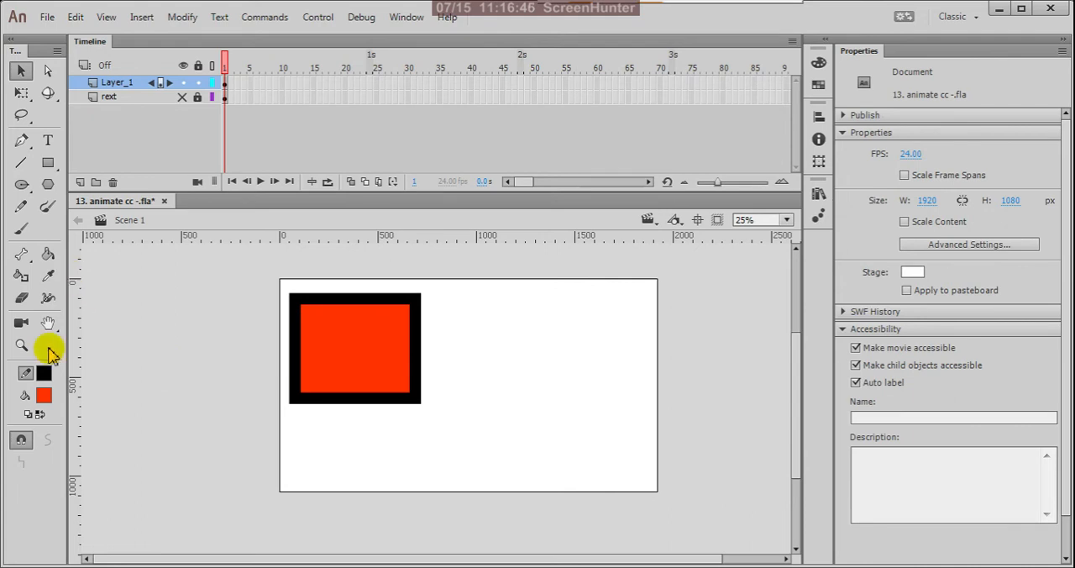
{"action": "left_click", "coordinate": [44, 394]}
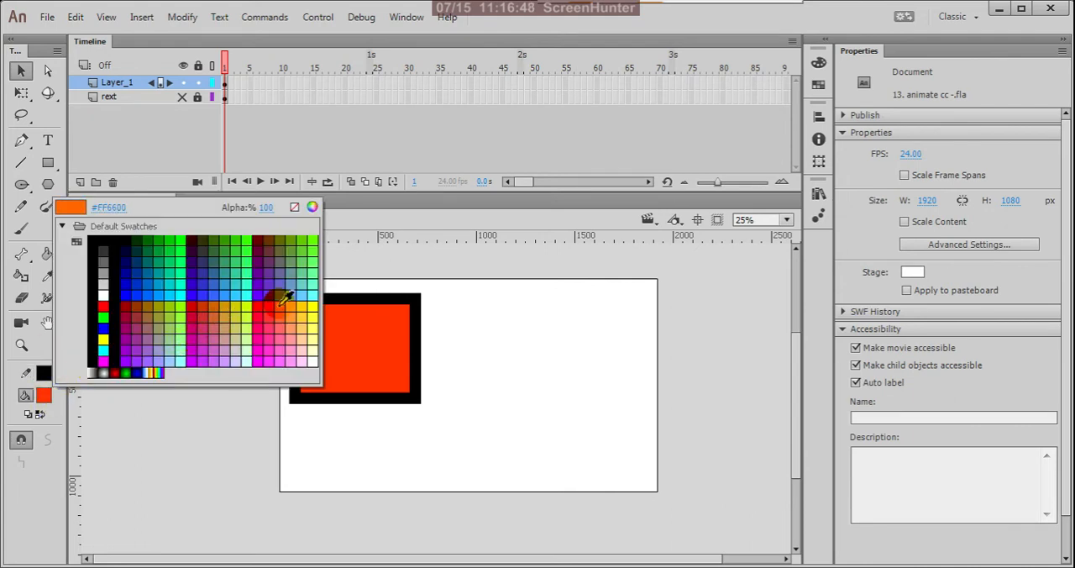
{"action": "left_click", "coordinate": [311, 291]}
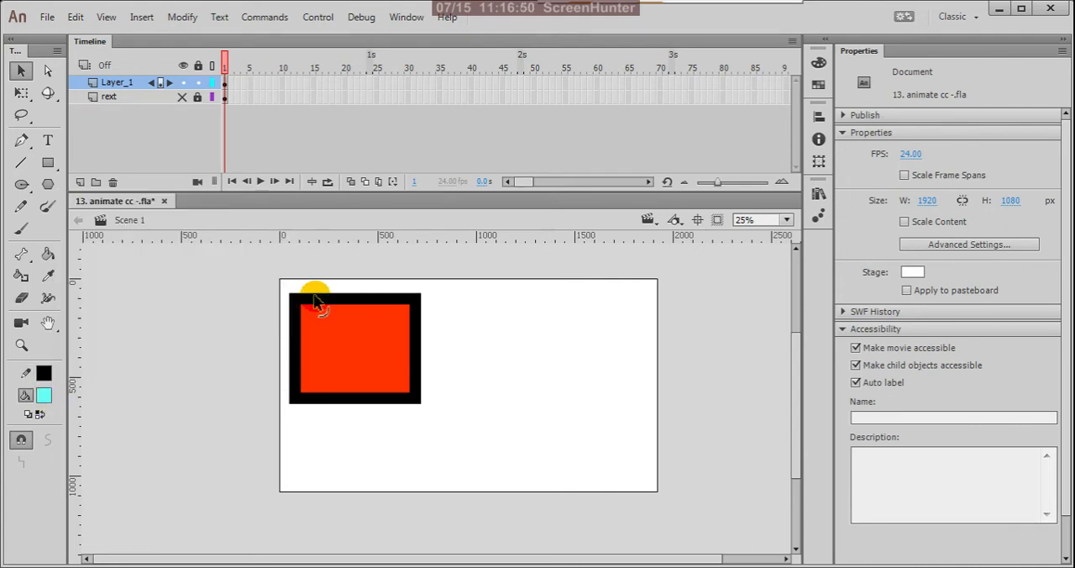
Paint several cyan strokes in Paint Fills mode over the rectangle's orange-red fill and across its black outline.
{"action": "left_click", "coordinate": [24, 230]}
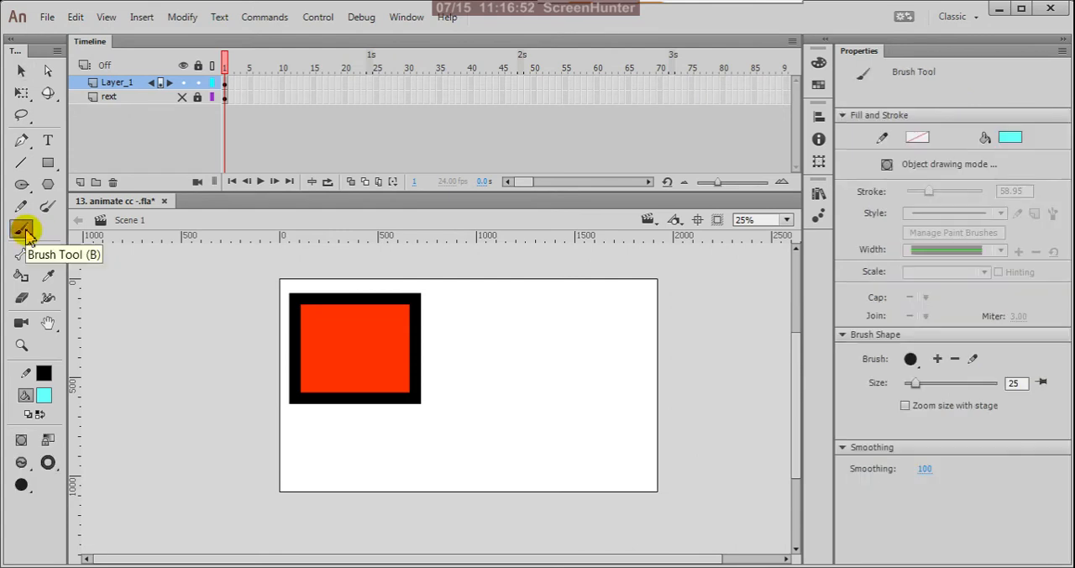
{"action": "left_click", "coordinate": [24, 463]}
{"action": "left_click", "coordinate": [84, 476]}
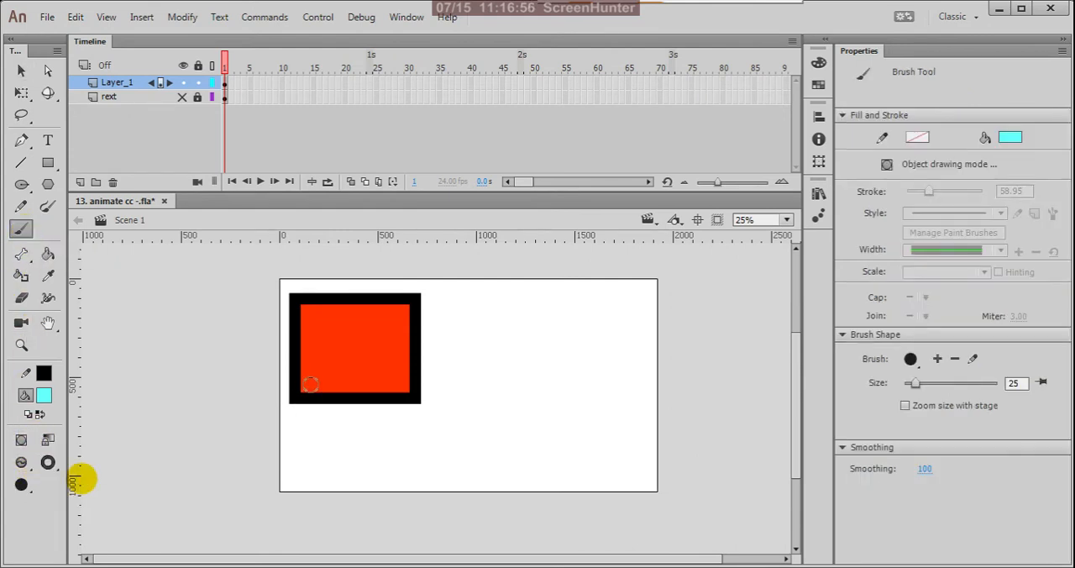
{"action": "mouse_move", "coordinate": [354, 332]}
{"action": "left_mouse_down"}
{"action": "mouse_move", "coordinate": [397, 323]}
{"action": "mouse_move", "coordinate": [399, 338]}
{"action": "mouse_move", "coordinate": [376, 317]}
{"action": "mouse_move", "coordinate": [309, 317]}
{"action": "left_mouse_up"}
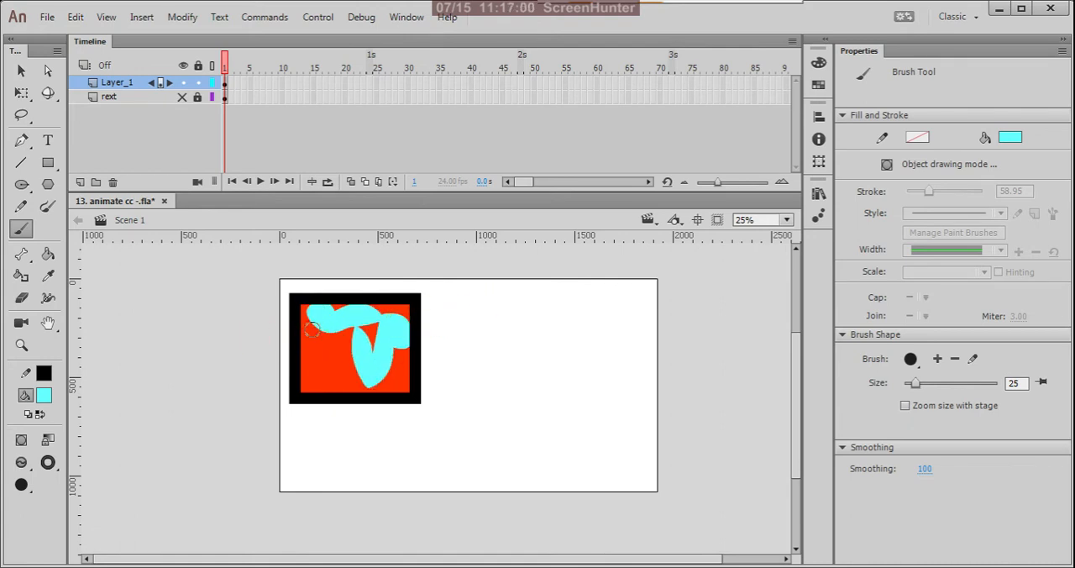
{"action": "mouse_move", "coordinate": [325, 370]}
{"action": "left_mouse_down"}
{"action": "mouse_move", "coordinate": [290, 413]}
{"action": "mouse_move", "coordinate": [355, 410]}
{"action": "left_mouse_up"}
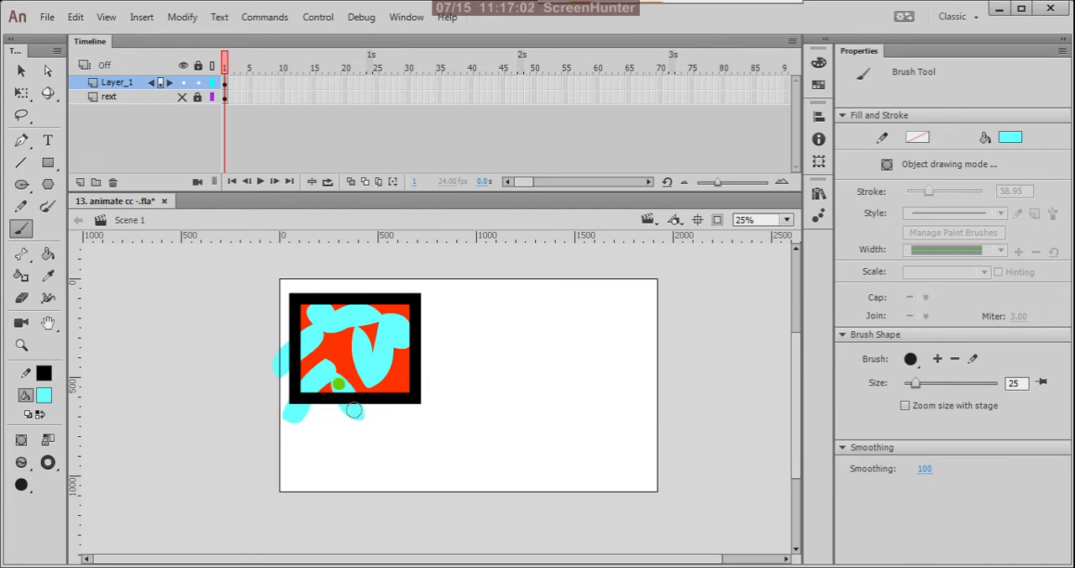
{"action": "mouse_move", "coordinate": [405, 283]}
{"action": "left_mouse_down"}
{"action": "mouse_move", "coordinate": [367, 310]}
{"action": "mouse_move", "coordinate": [313, 281]}
{"action": "mouse_move", "coordinate": [334, 310]}
{"action": "left_mouse_up"}
{"action": "left_click_drag", "start_coordinate": [293, 260], "coordinate": [293, 262]}
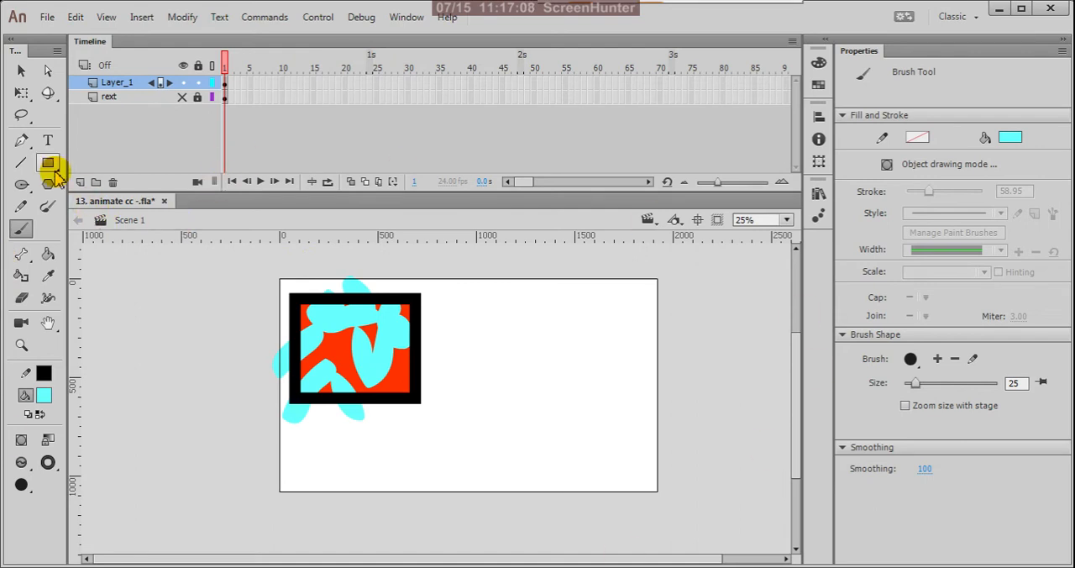
{"action": "left_click", "coordinate": [21, 71]}
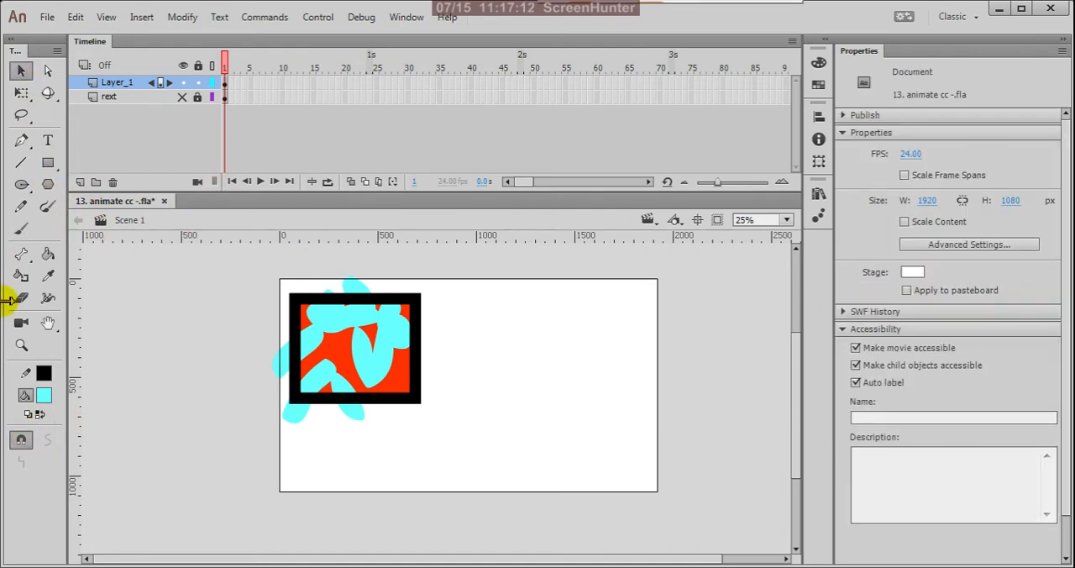
{"action": "left_click", "coordinate": [21, 228]}
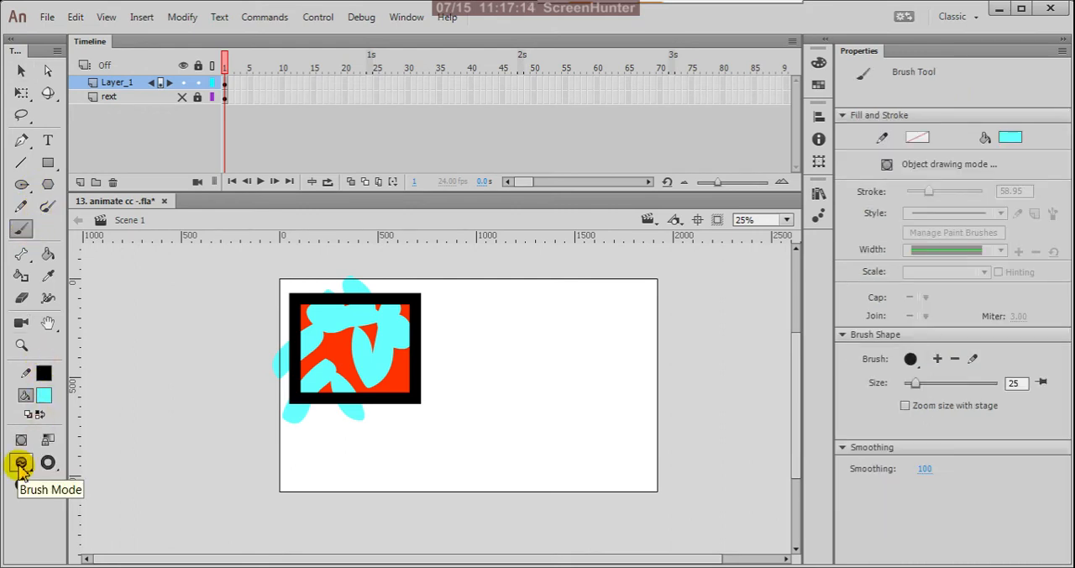
{"action": "left_click", "coordinate": [22, 463]}
{"action": "left_click", "coordinate": [88, 477]}
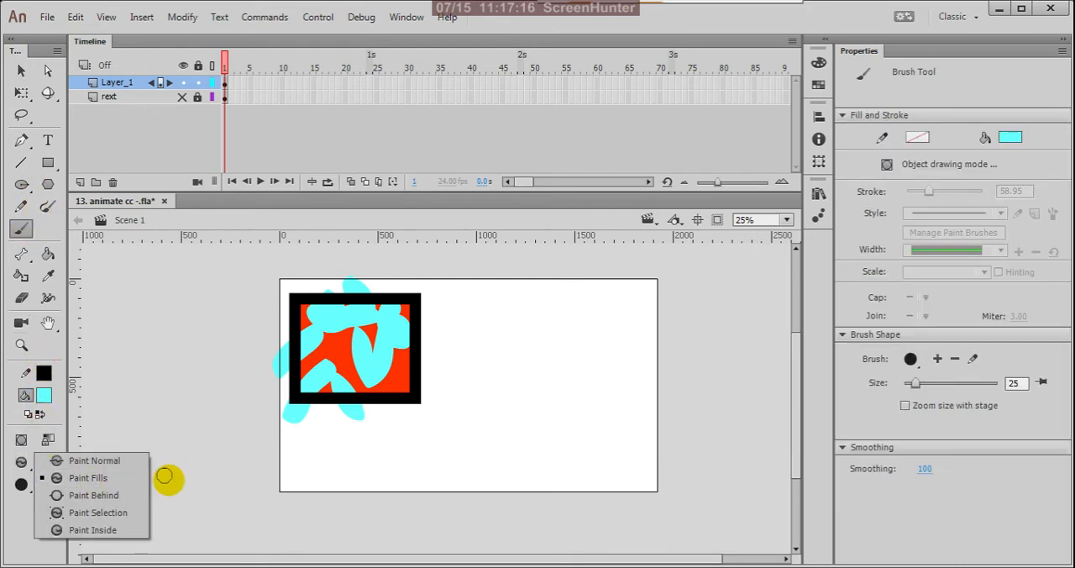
Draw a second rectangle with a thick black outline and cyan fill beside the painted one.
{"action": "left_click", "coordinate": [48, 160]}
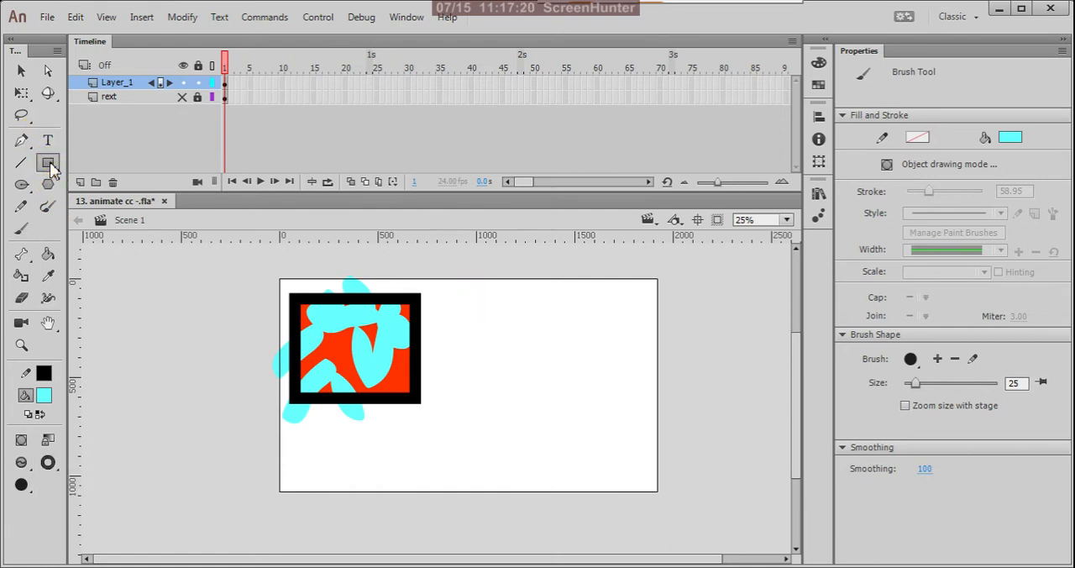
{"action": "left_click", "coordinate": [48, 162]}
{"action": "left_click_drag", "start_coordinate": [438, 299], "coordinate": [558, 392]}
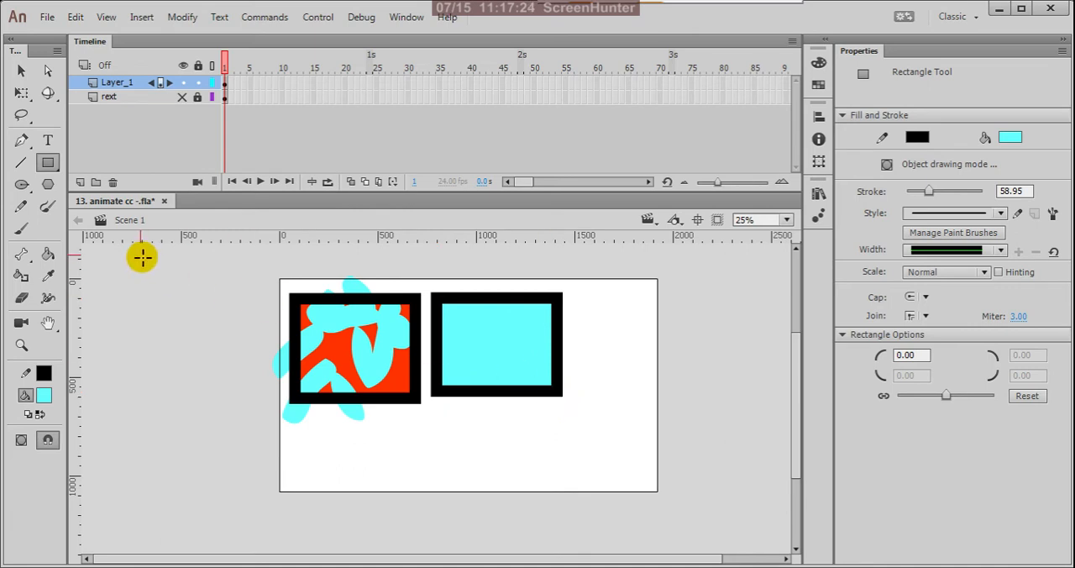
Change the fill color to bright red, #FF0000.
{"action": "left_click", "coordinate": [21, 71]}
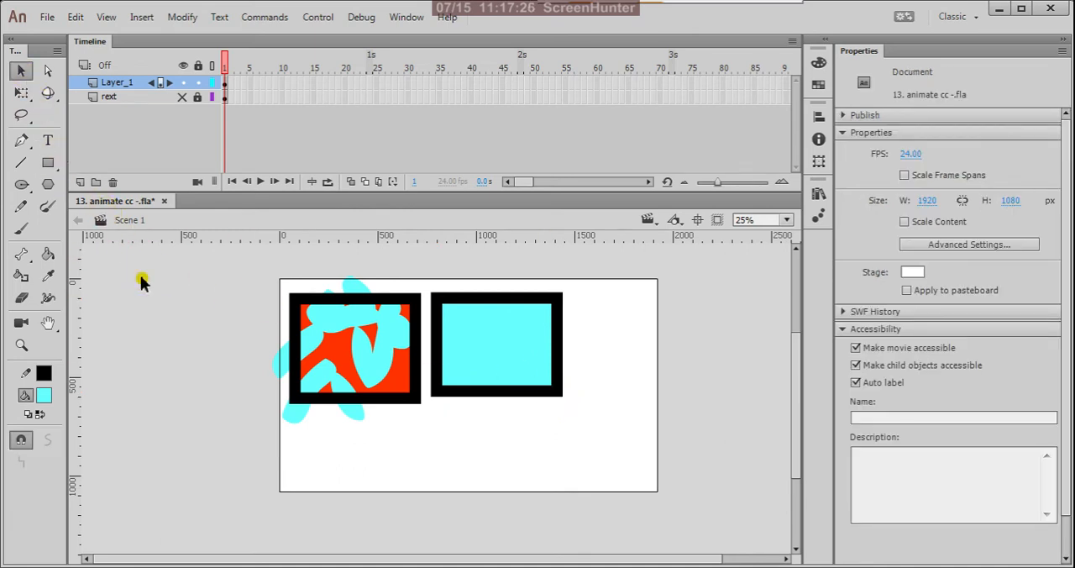
{"action": "left_click", "coordinate": [44, 395]}
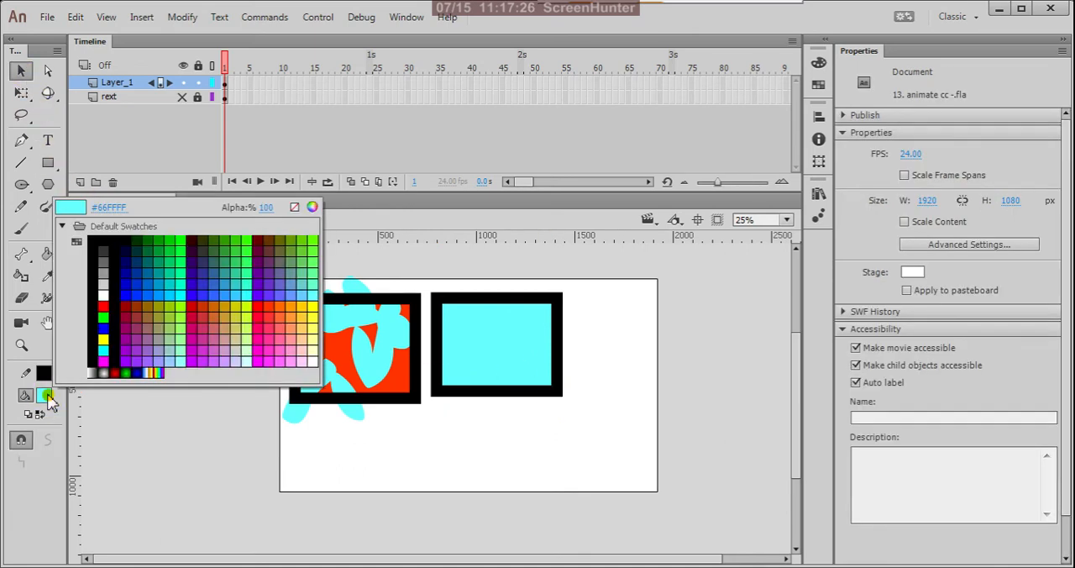
{"action": "left_click", "coordinate": [265, 308]}
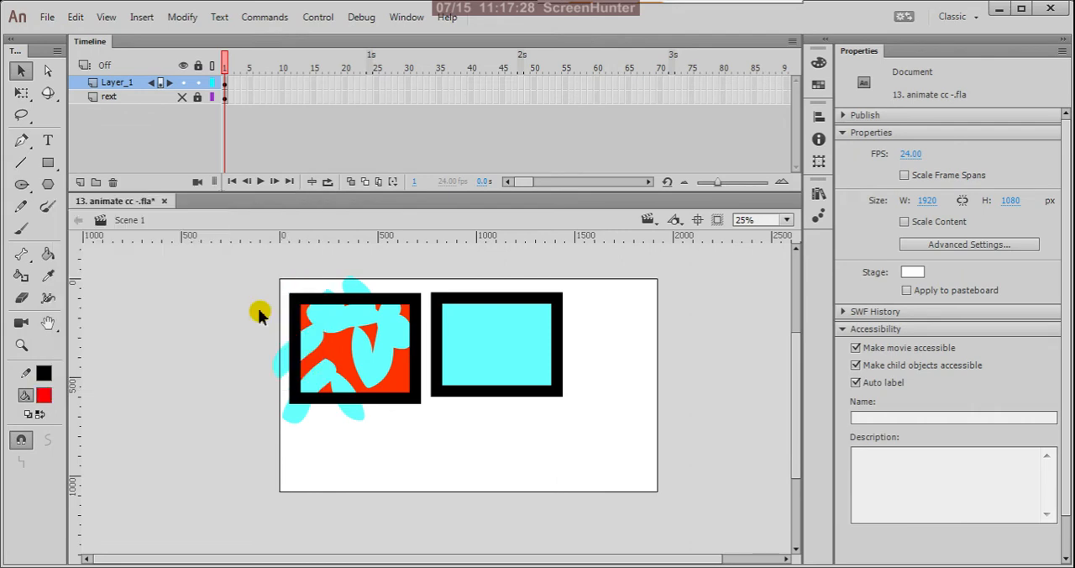
Set the Brush Tool's mode to Paint Behind and paint several red strokes from the cyan rectangle outward past its upper and right edges.
{"action": "left_click", "coordinate": [23, 229]}
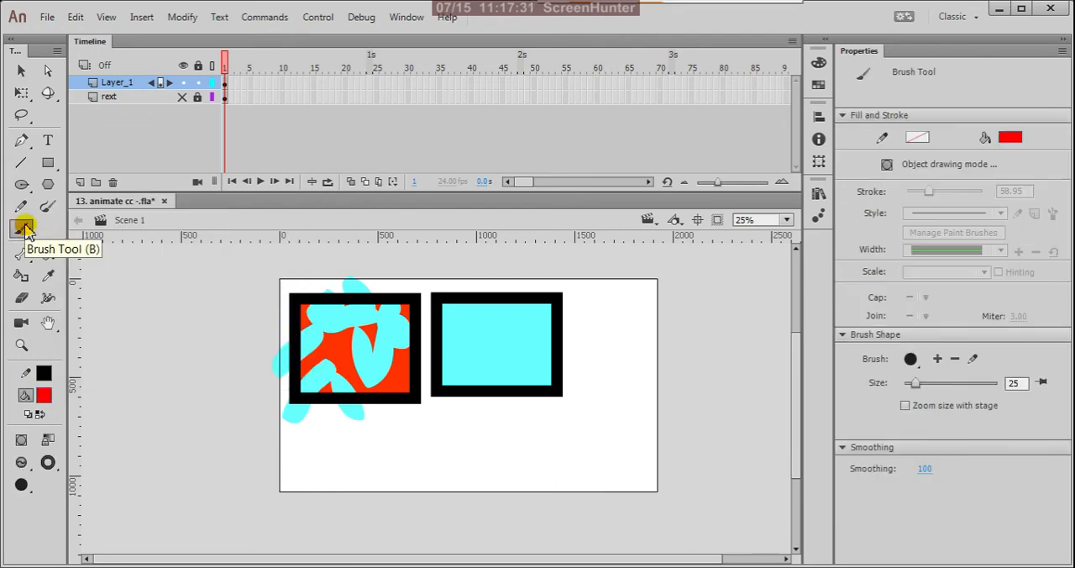
{"action": "left_click", "coordinate": [25, 471]}
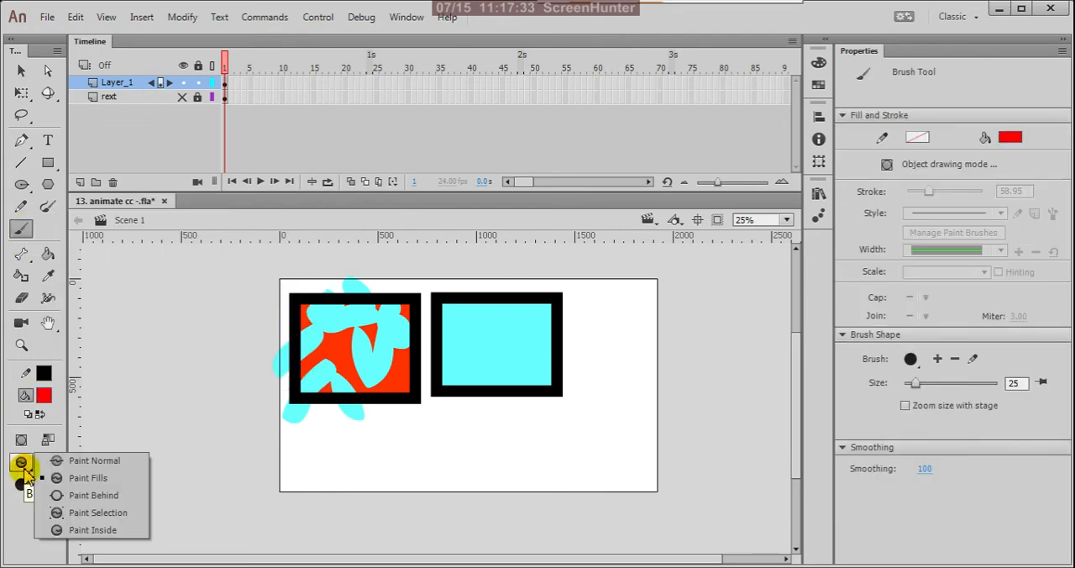
{"action": "left_click", "coordinate": [107, 497]}
{"action": "mouse_move", "coordinate": [501, 322]}
{"action": "left_mouse_down"}
{"action": "mouse_move", "coordinate": [502, 346]}
{"action": "mouse_move", "coordinate": [530, 282]}
{"action": "left_mouse_up"}
{"action": "left_click_drag", "start_coordinate": [518, 321], "coordinate": [476, 255]}
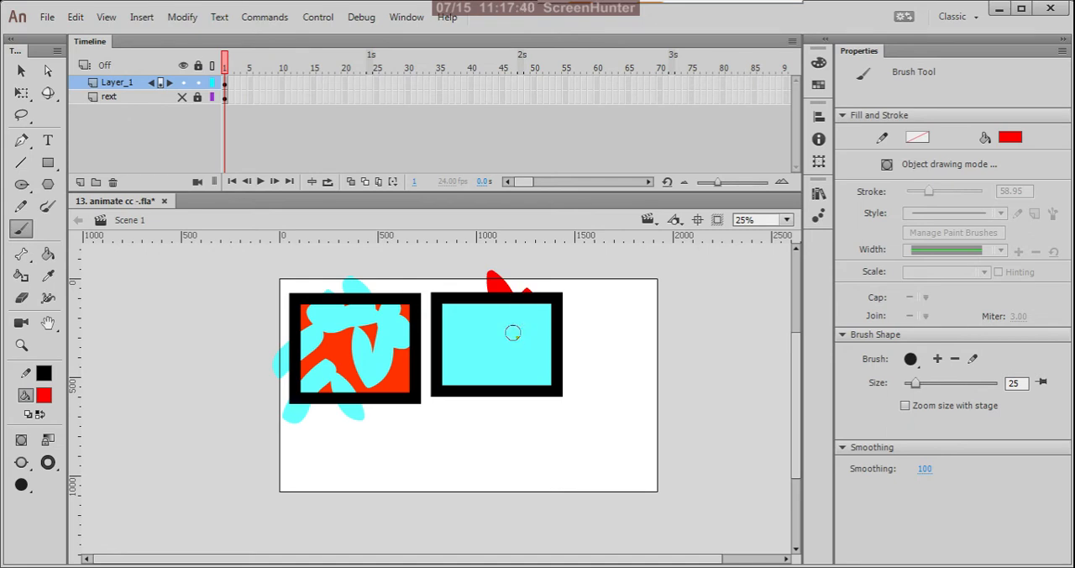
{"action": "mouse_move", "coordinate": [512, 332]}
{"action": "left_mouse_down"}
{"action": "mouse_move", "coordinate": [527, 338]}
{"action": "mouse_move", "coordinate": [583, 306]}
{"action": "left_mouse_up"}
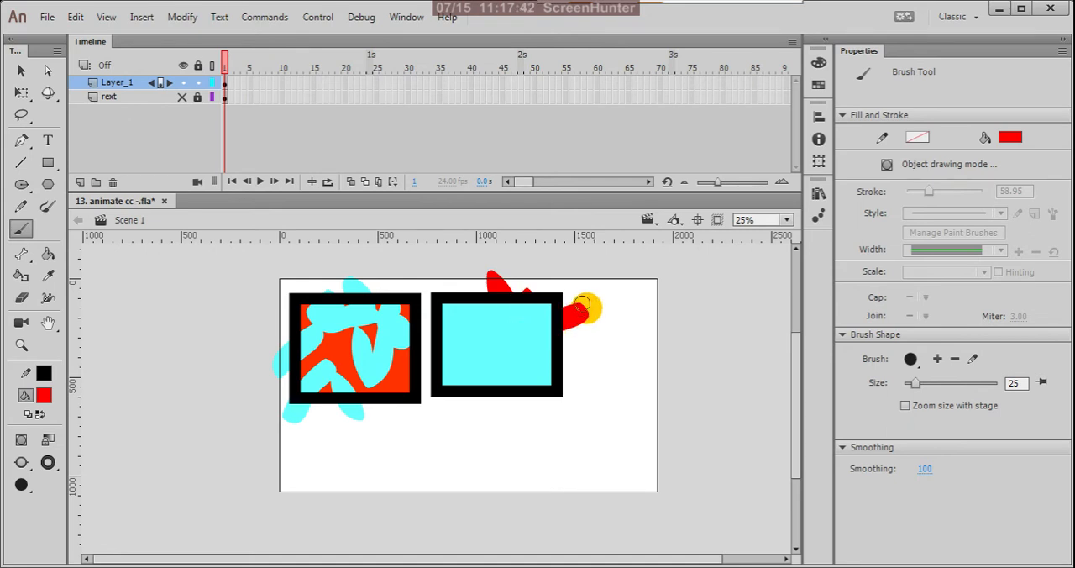
{"action": "left_click_drag", "start_coordinate": [491, 323], "coordinate": [445, 281]}
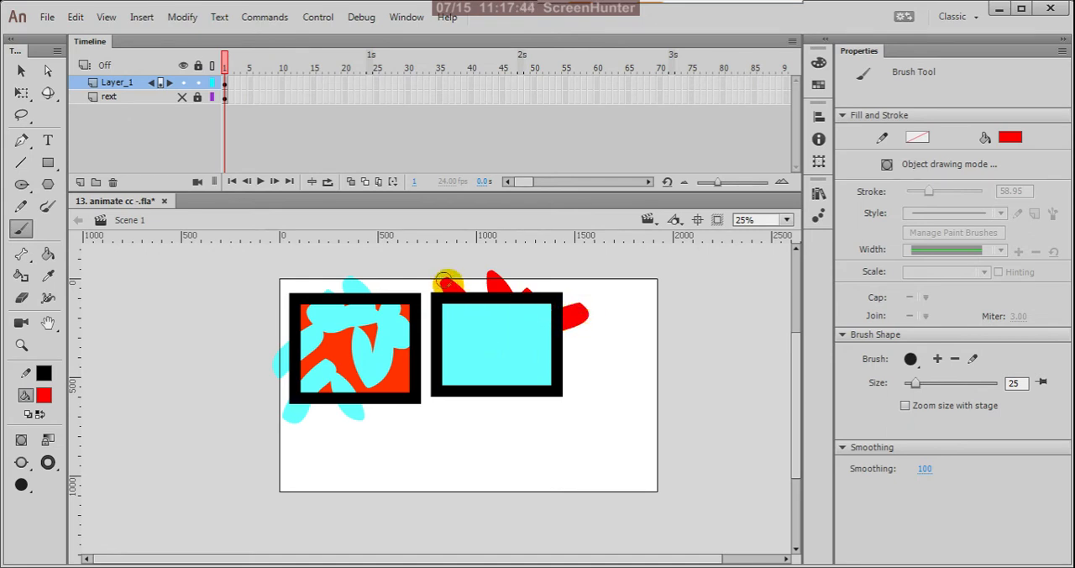
{"action": "left_click_drag", "start_coordinate": [509, 353], "coordinate": [593, 353]}
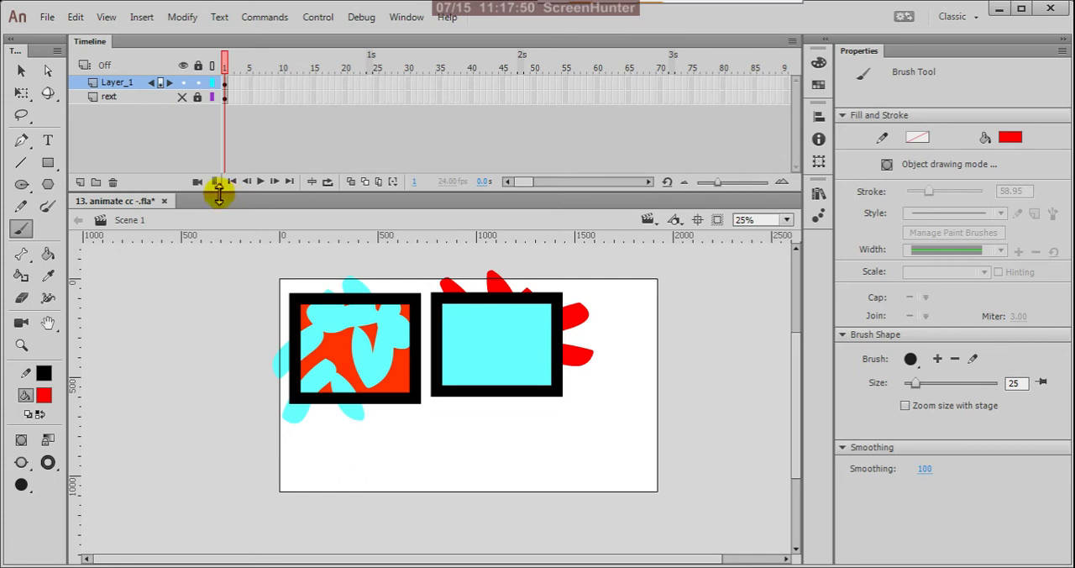
Draw a third rectangle with a thick black outline and red fill below the other two, overlapping the stage's lower edge.
{"action": "left_click", "coordinate": [21, 70]}
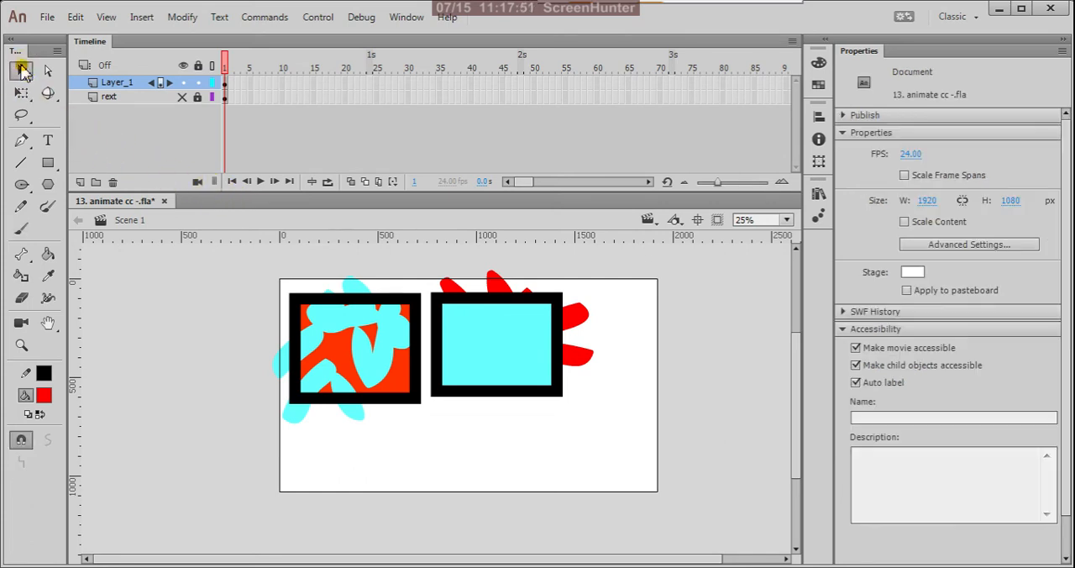
{"action": "left_click", "coordinate": [48, 162]}
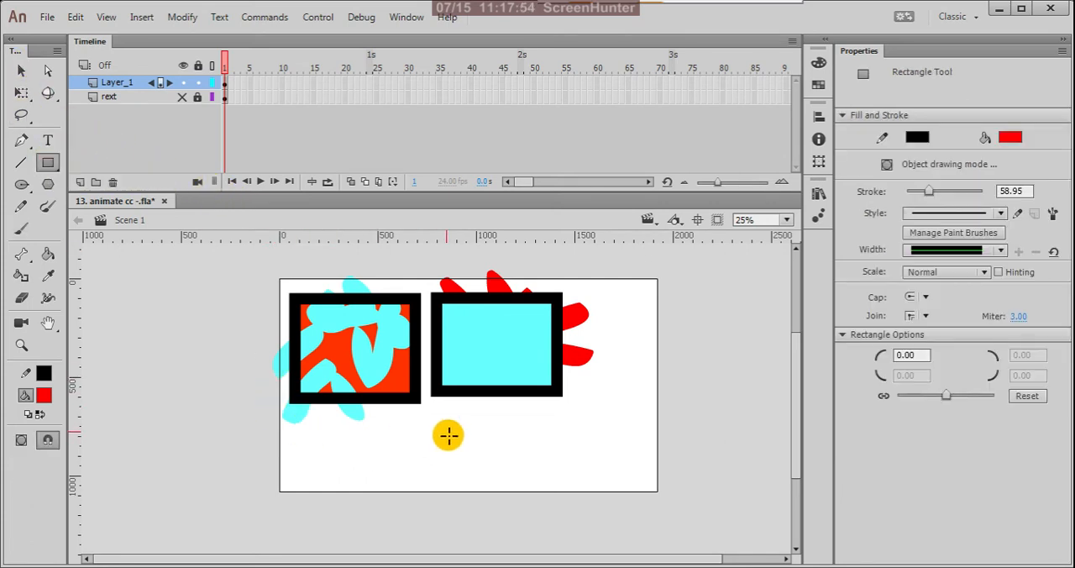
{"action": "left_click_drag", "start_coordinate": [386, 419], "coordinate": [516, 518]}
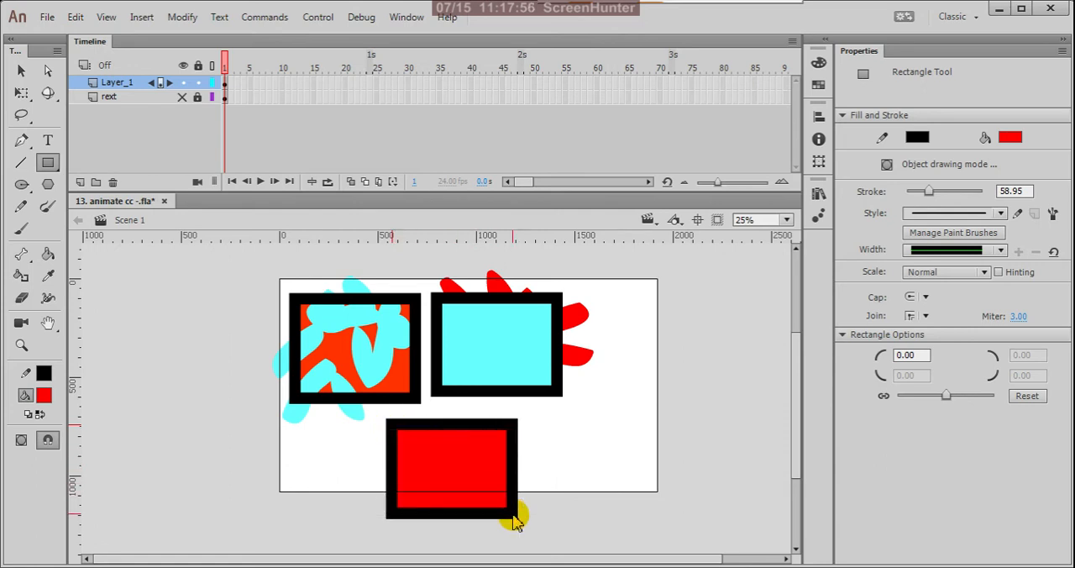
{"action": "left_click", "coordinate": [21, 71]}
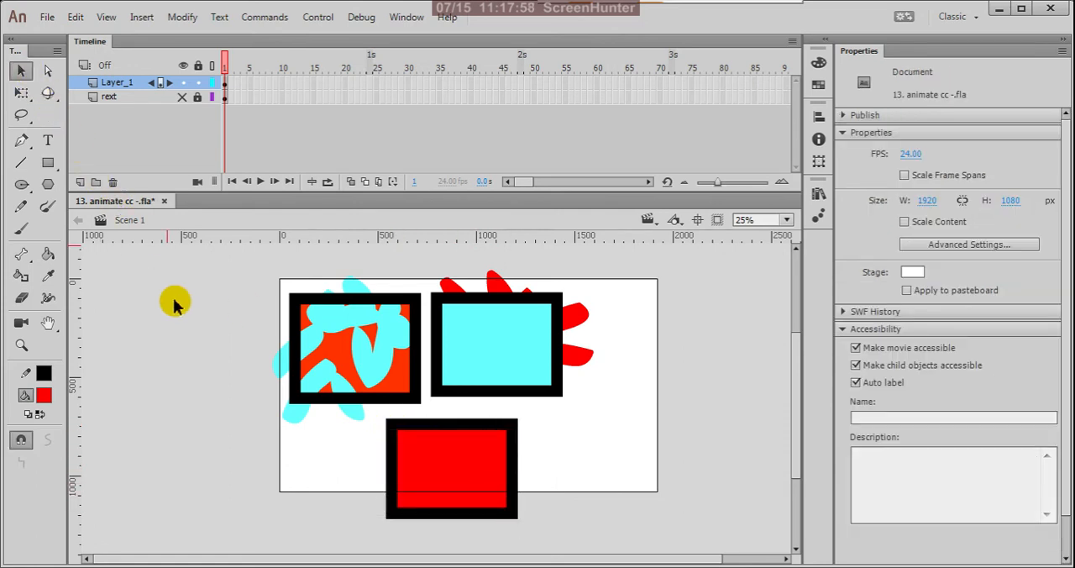
{"action": "left_click", "coordinate": [21, 230]}
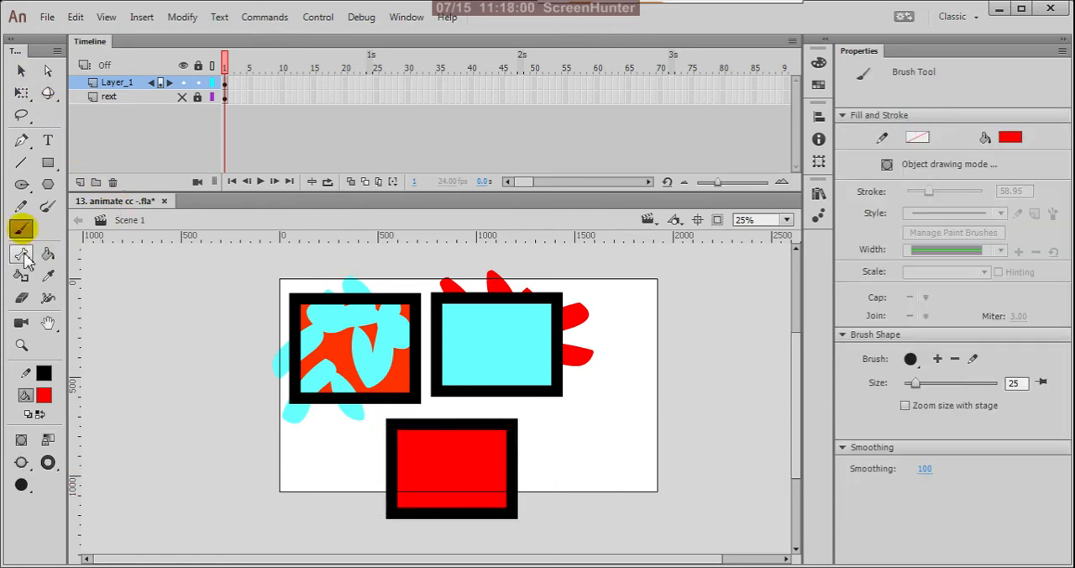
{"action": "left_click", "coordinate": [22, 462]}
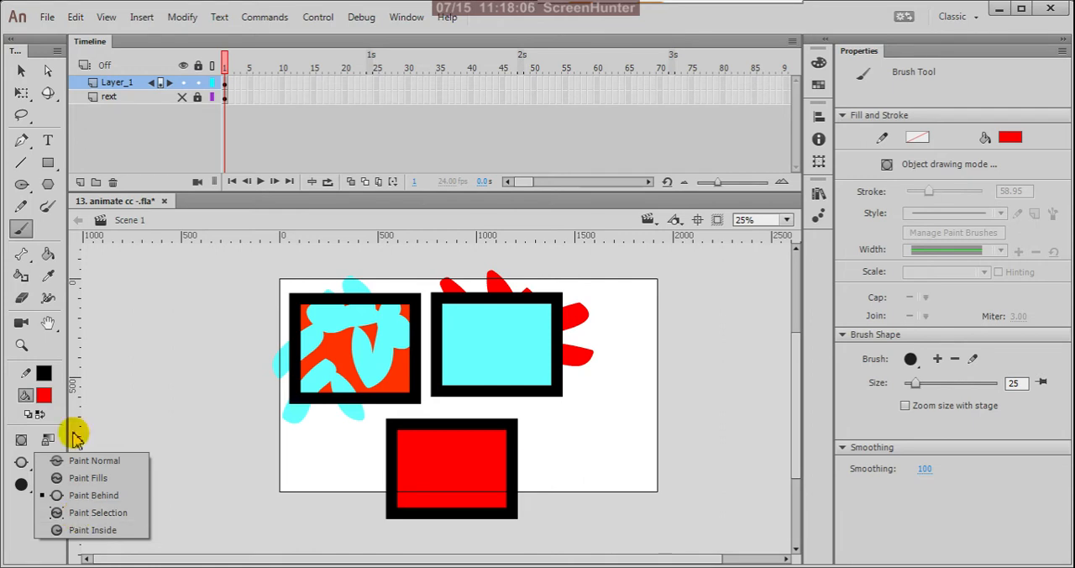
{"action": "left_click", "coordinate": [22, 73]}
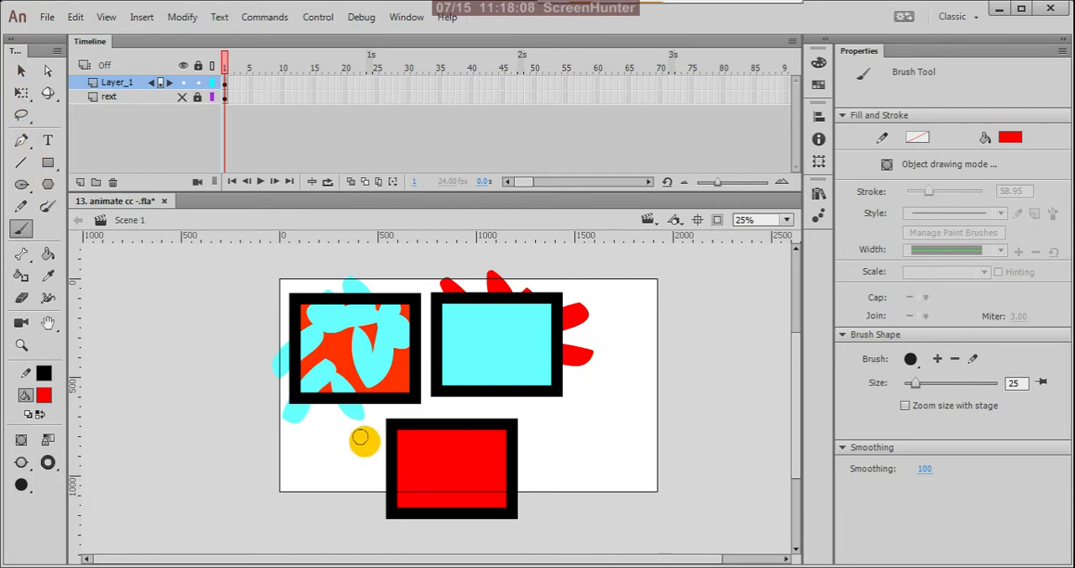
Select a horizontal band across the middle of the red rectangle and set the Brush Tool's mode to Paint Selection.
{"action": "left_click", "coordinate": [21, 70]}
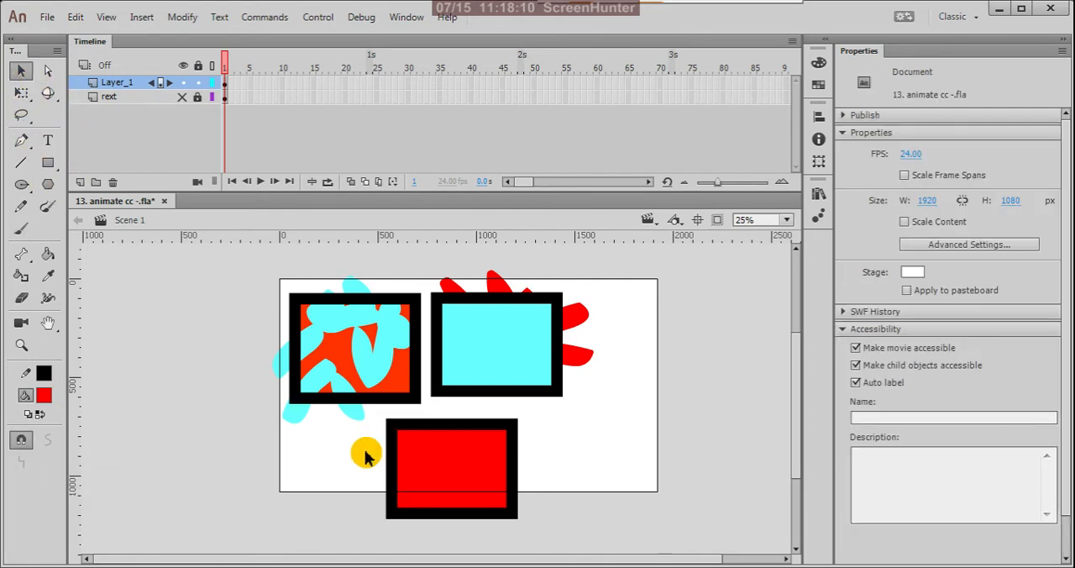
{"action": "mouse_move", "coordinate": [345, 446]}
{"action": "left_mouse_down"}
{"action": "mouse_move", "coordinate": [523, 496]}
{"action": "mouse_move", "coordinate": [590, 493]}
{"action": "left_mouse_up"}
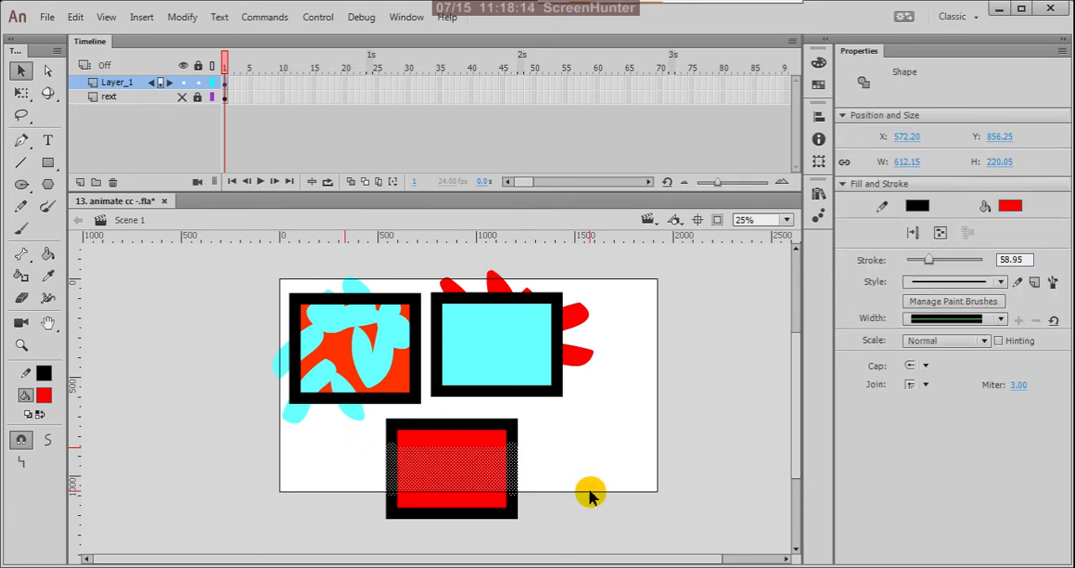
{"action": "left_click", "coordinate": [23, 232]}
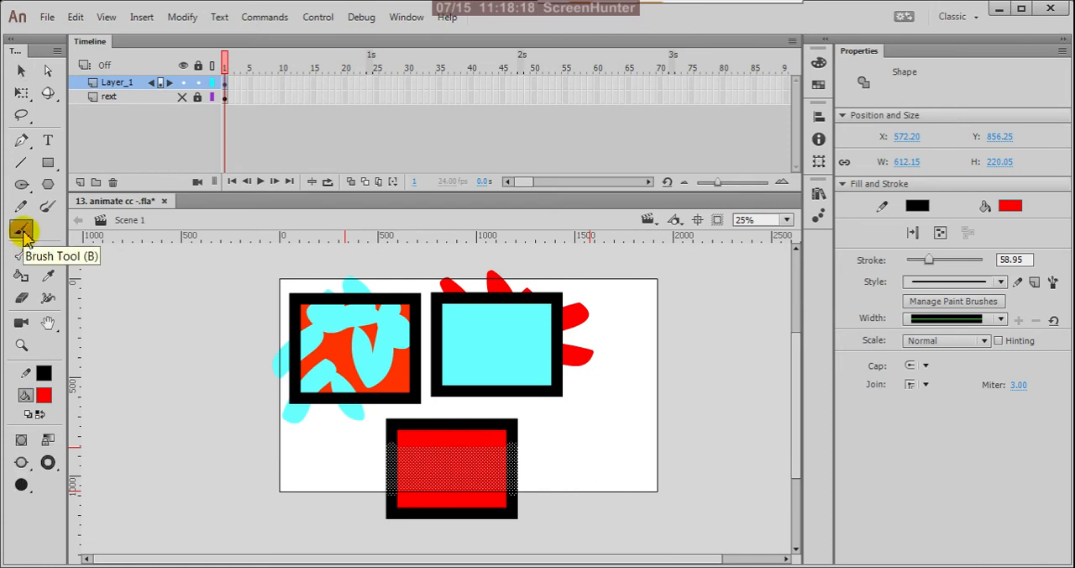
{"action": "left_click", "coordinate": [22, 463]}
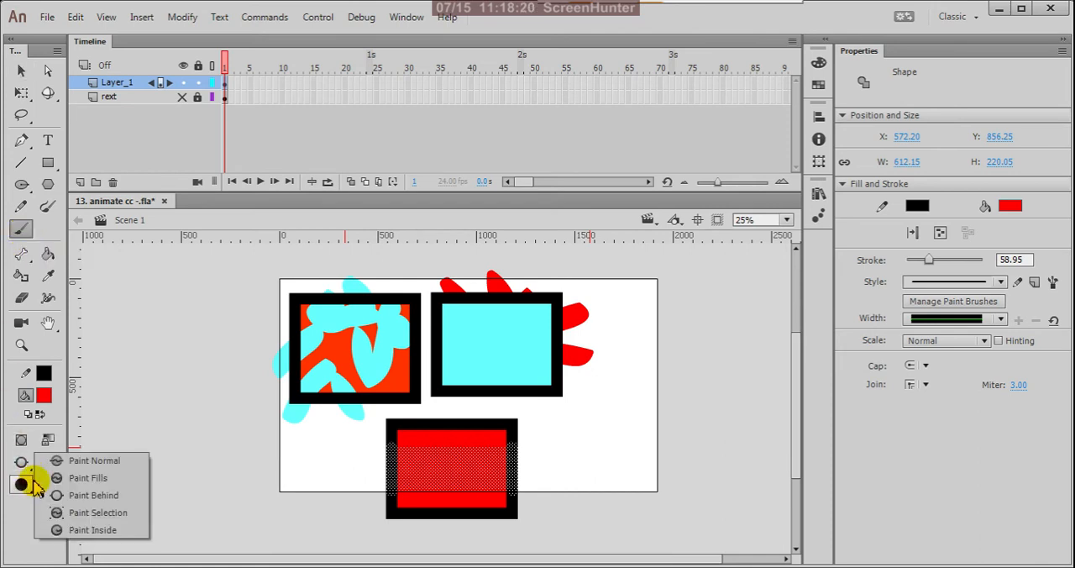
{"action": "left_click", "coordinate": [117, 514]}
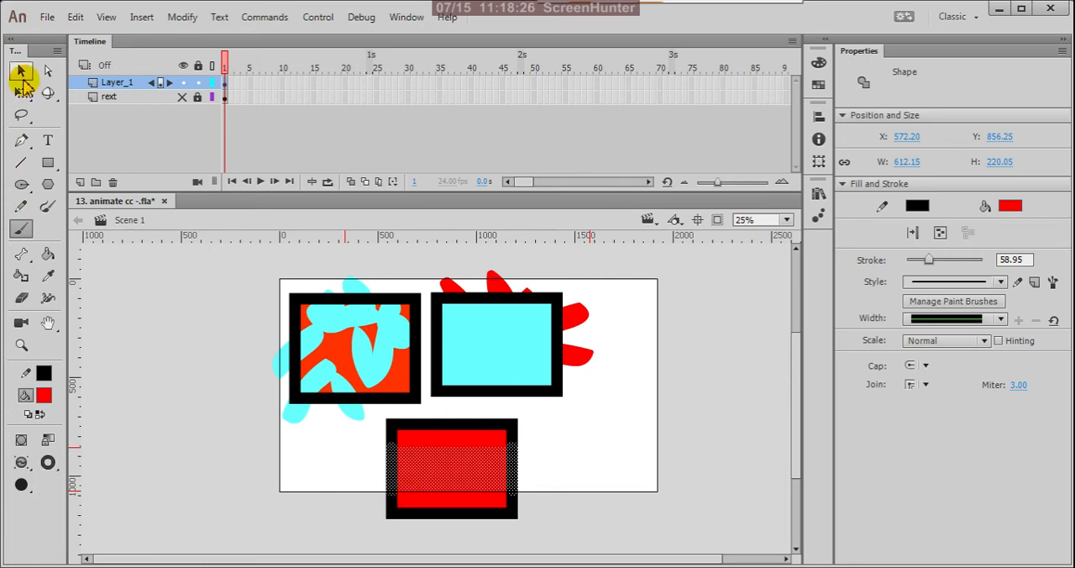
Deselect the red rectangle's band and change the fill color to green.
{"action": "left_click", "coordinate": [21, 72]}
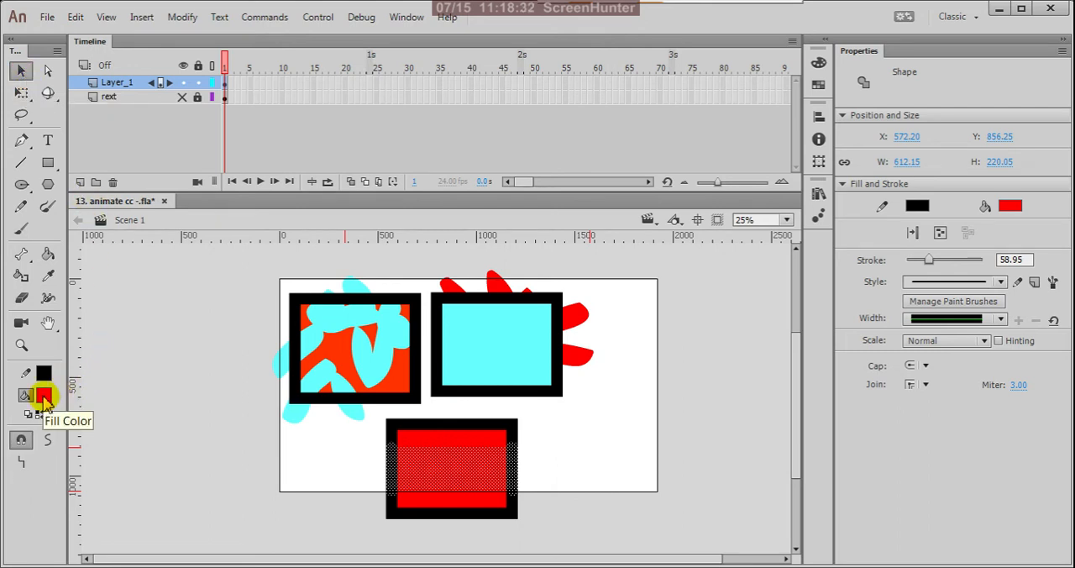
{"action": "left_click", "coordinate": [113, 318]}
{"action": "left_click", "coordinate": [43, 394]}
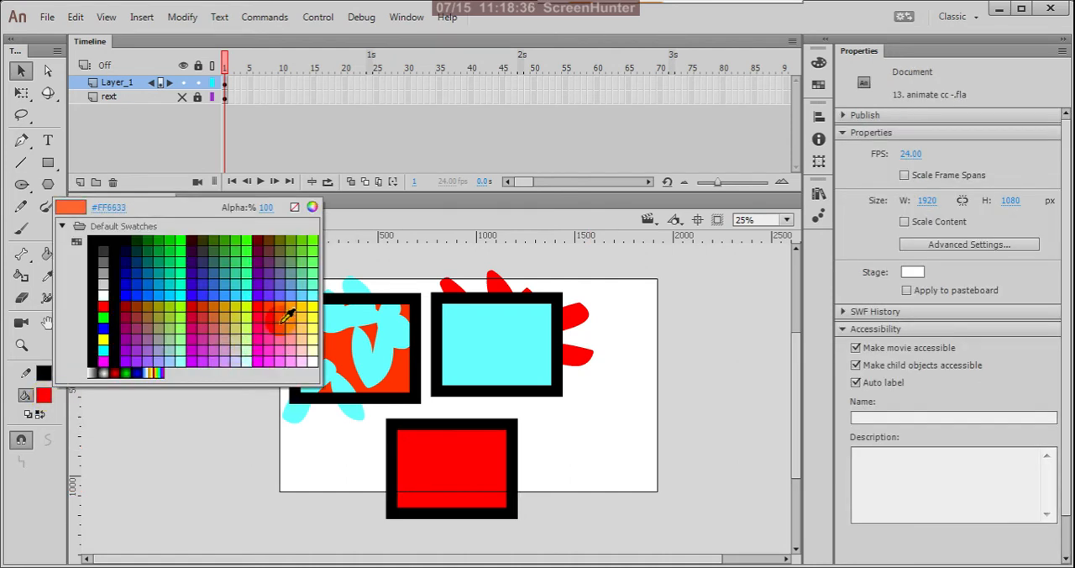
{"action": "left_click", "coordinate": [307, 242]}
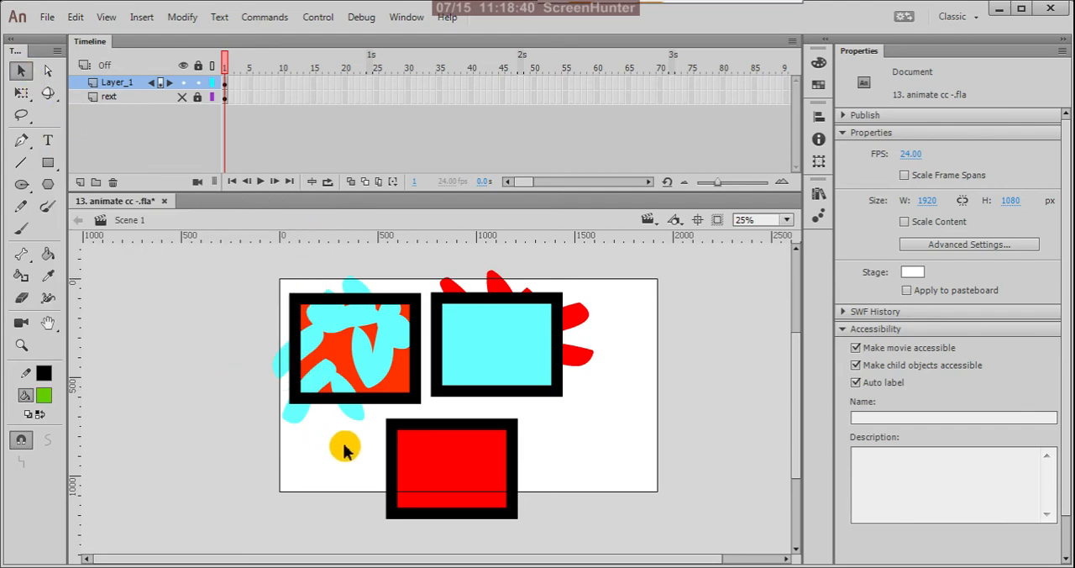
Reselect a horizontal band across the middle of the red rectangle and return to the Brush Tool in Paint Selection mode.
{"action": "mouse_move", "coordinate": [346, 450]}
{"action": "left_mouse_down"}
{"action": "mouse_move", "coordinate": [463, 487]}
{"action": "mouse_move", "coordinate": [569, 499]}
{"action": "left_mouse_up"}
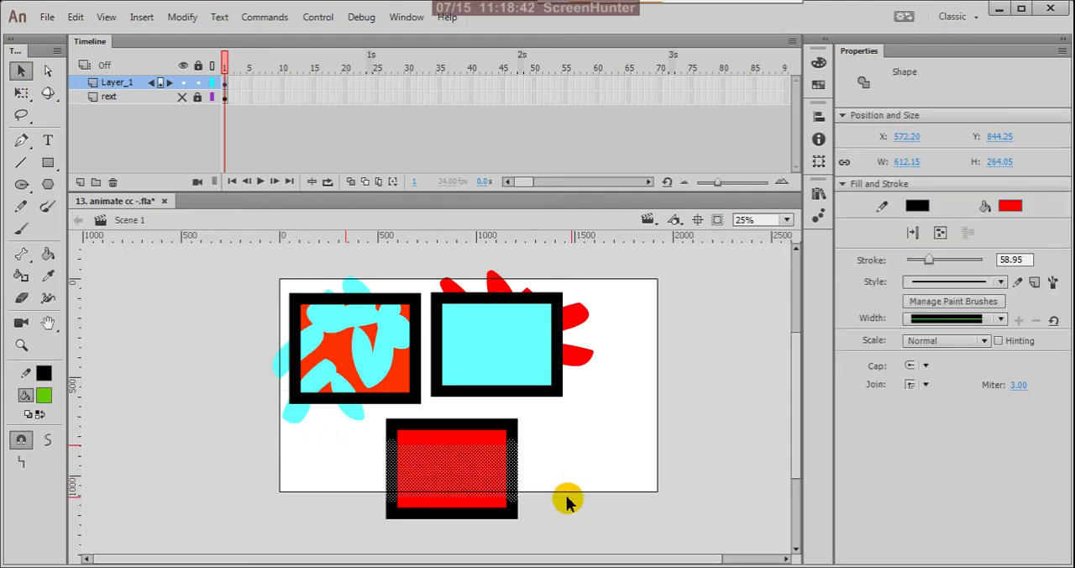
{"action": "left_click", "coordinate": [21, 228]}
{"action": "left_click", "coordinate": [20, 460]}
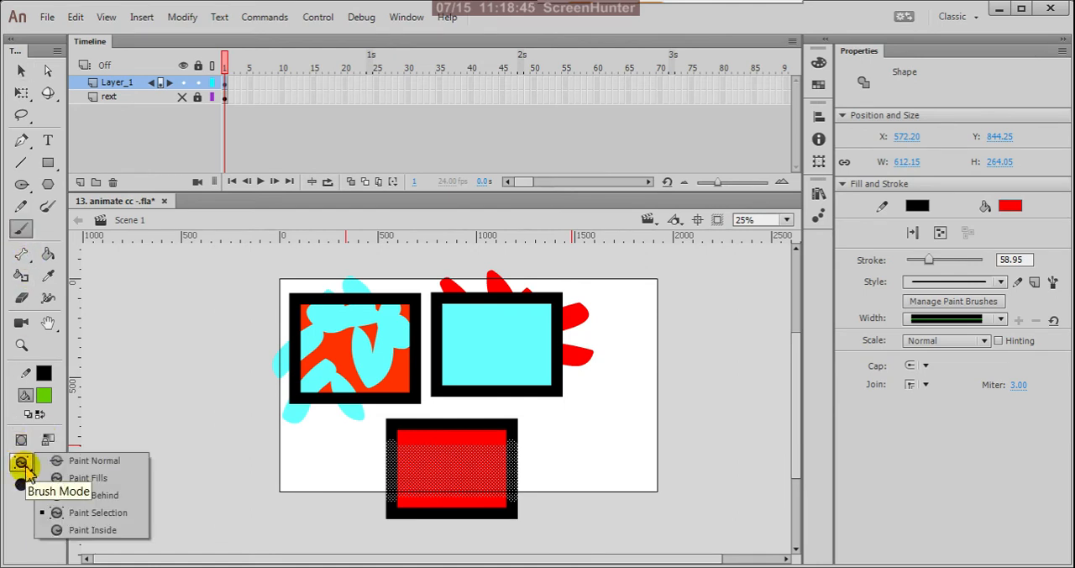
{"action": "left_click", "coordinate": [90, 530]}
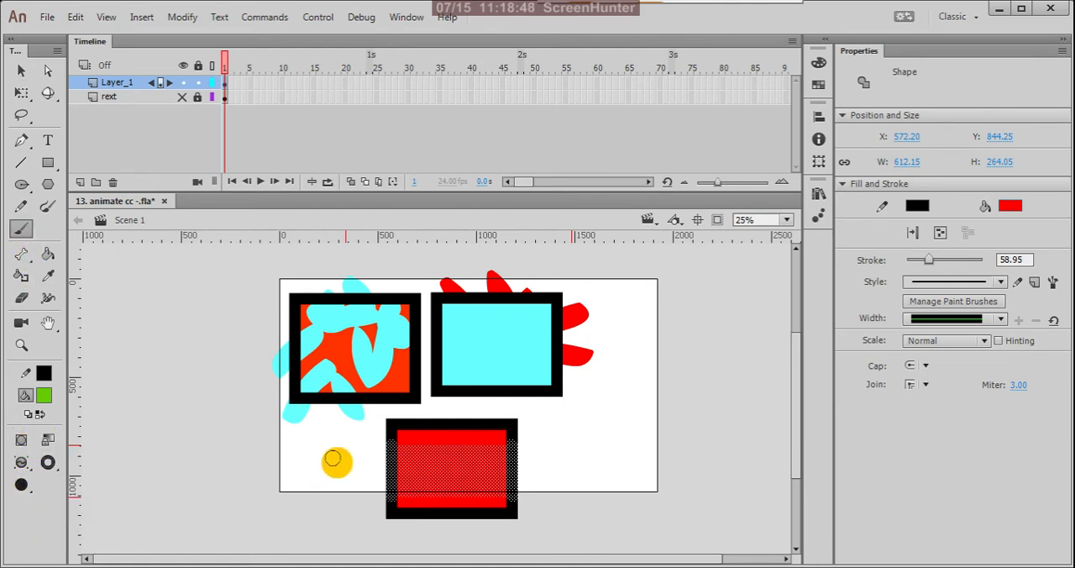
Paint several green strokes across the red rectangle, running through the selected band and beyond its edges.
{"action": "mouse_move", "coordinate": [344, 469]}
{"action": "left_mouse_down"}
{"action": "mouse_move", "coordinate": [454, 480]}
{"action": "mouse_move", "coordinate": [497, 448]}
{"action": "mouse_move", "coordinate": [485, 519]}
{"action": "left_mouse_up"}
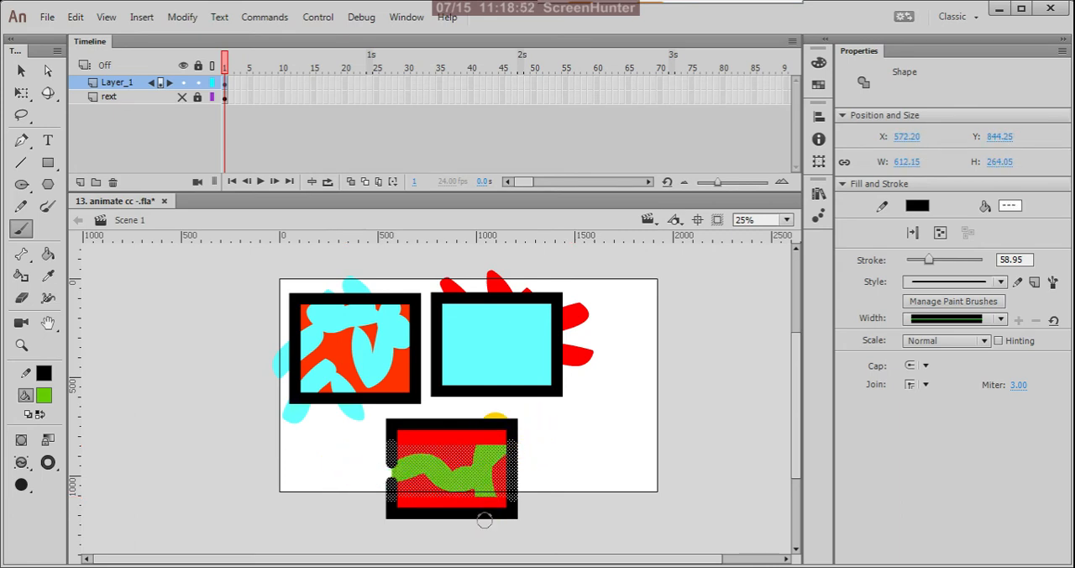
{"action": "mouse_move", "coordinate": [536, 479]}
{"action": "left_mouse_down"}
{"action": "mouse_move", "coordinate": [453, 472]}
{"action": "mouse_move", "coordinate": [409, 445]}
{"action": "left_mouse_up"}
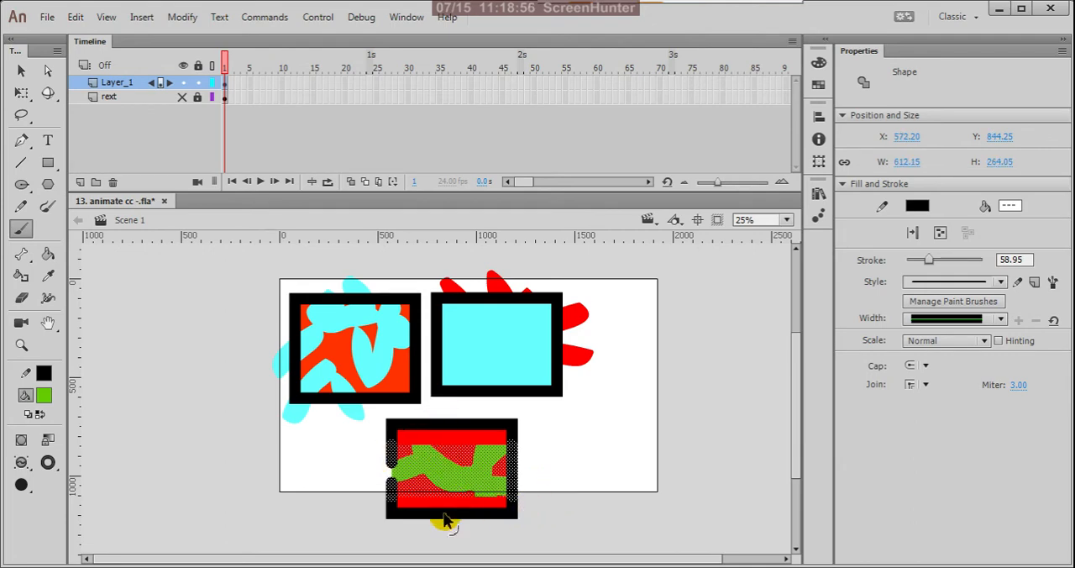
{"action": "scroll", "coordinate": [445, 521], "scroll_direction": "up", "scroll_amount": 3}
{"action": "left_click_drag", "start_coordinate": [447, 380], "coordinate": [439, 436]}
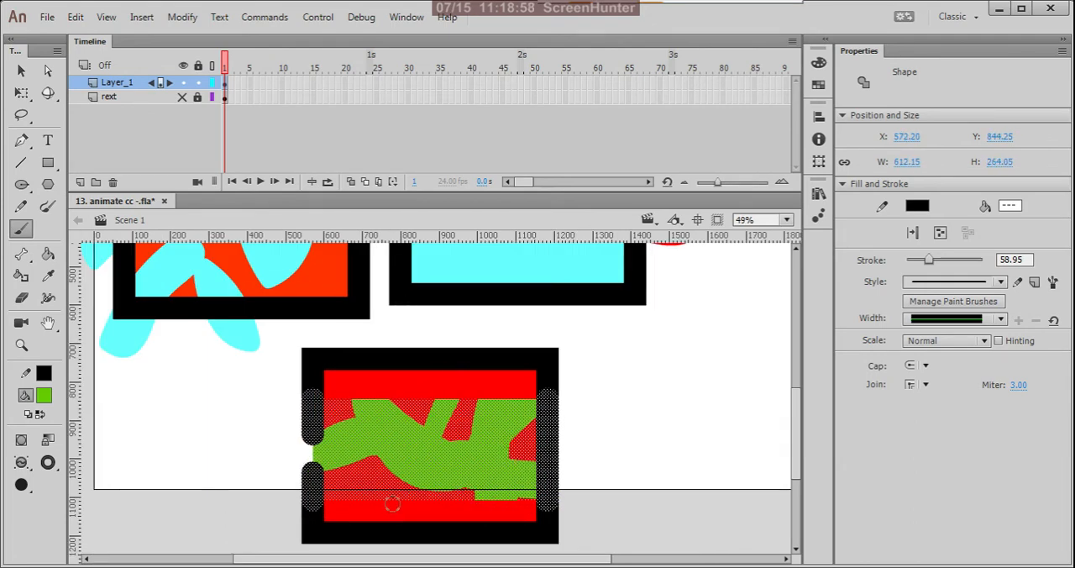
{"action": "mouse_move", "coordinate": [591, 430]}
{"action": "left_mouse_down"}
{"action": "mouse_move", "coordinate": [529, 432]}
{"action": "mouse_move", "coordinate": [431, 371]}
{"action": "mouse_move", "coordinate": [363, 383]}
{"action": "left_mouse_up"}
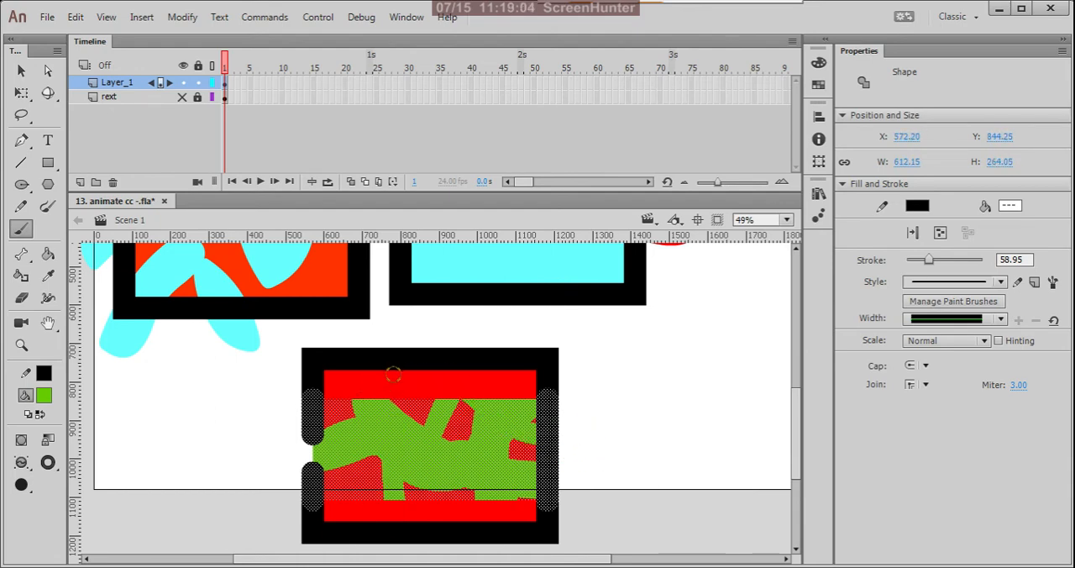
{"action": "key", "text": "ctrl+minus"}
Deselect the painted band and draw a fourth rectangle with a thick black outline and green fill to the right of the red one.
{"action": "left_click", "coordinate": [20, 71]}
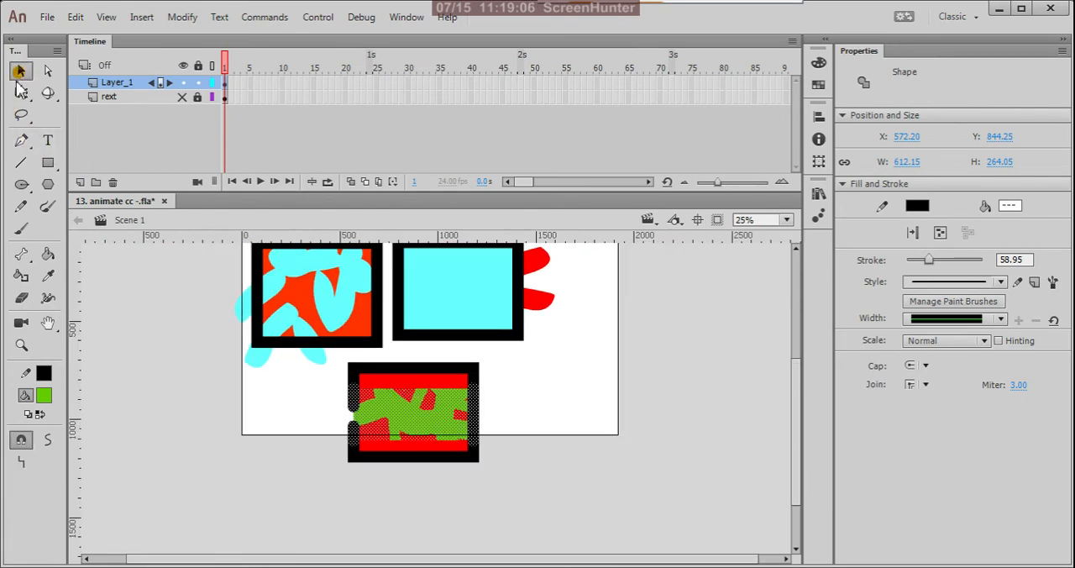
{"action": "left_click", "coordinate": [137, 325]}
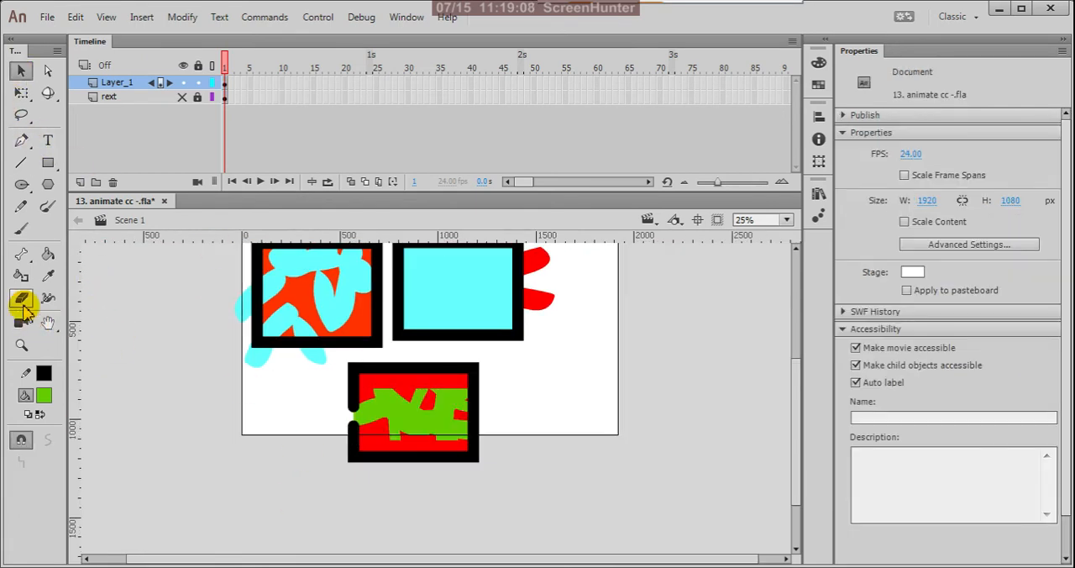
{"action": "left_click", "coordinate": [48, 162]}
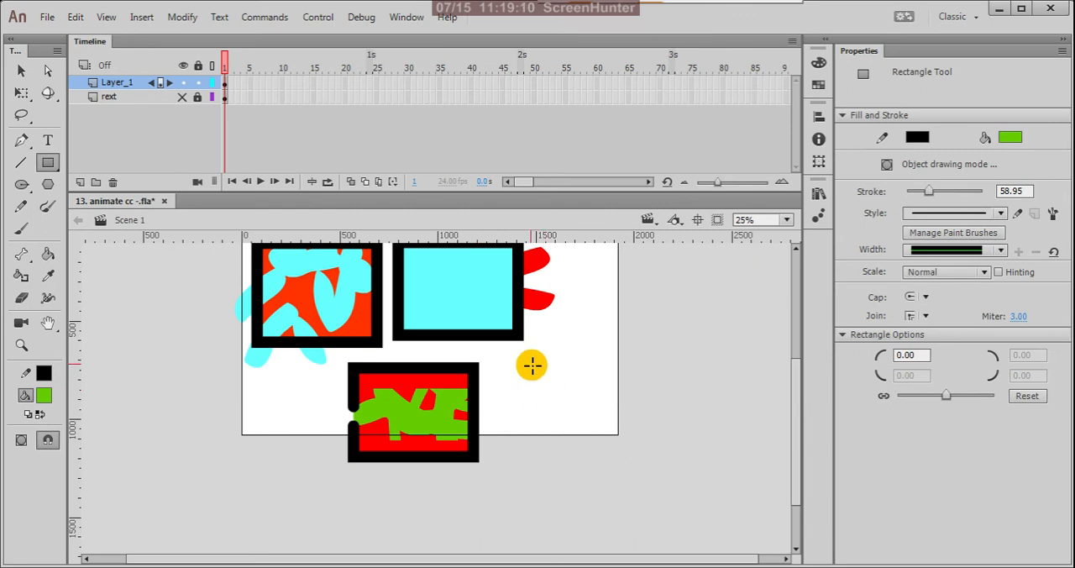
{"action": "mouse_move", "coordinate": [528, 361]}
{"action": "left_mouse_down"}
{"action": "mouse_move", "coordinate": [576, 409]}
{"action": "mouse_move", "coordinate": [680, 471]}
{"action": "left_mouse_up"}
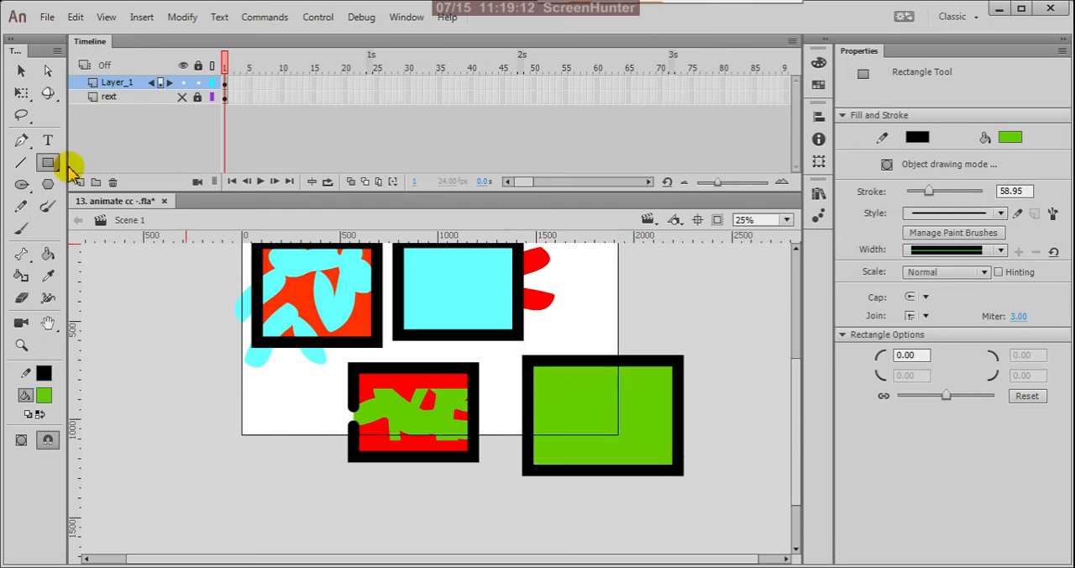
Switch the Brush Tool to Paint Inside mode and set its fill color to cyan #33FFFF.
{"action": "left_click", "coordinate": [21, 71]}
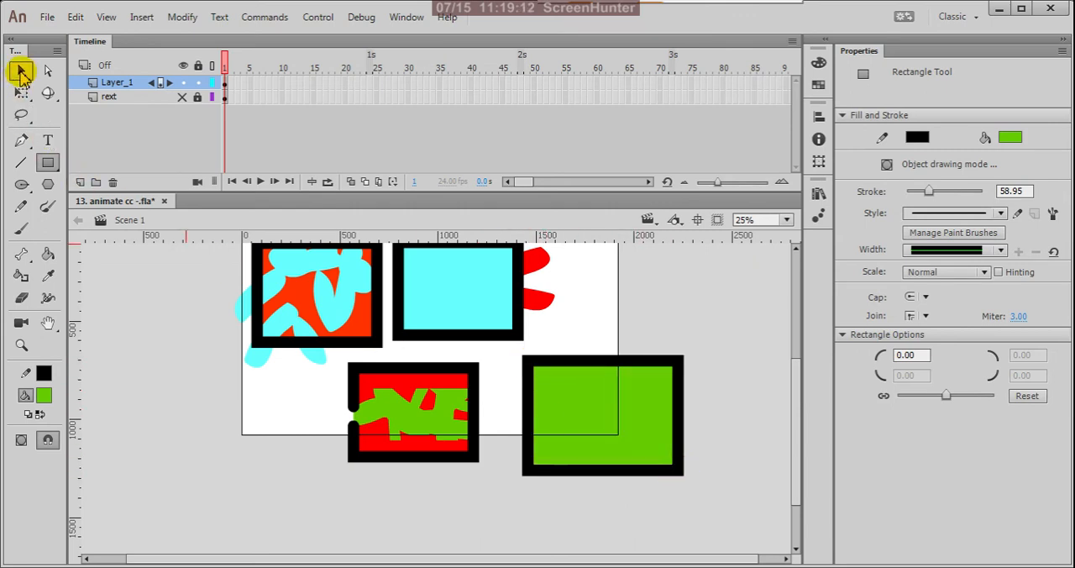
{"action": "left_click", "coordinate": [21, 229]}
{"action": "left_click", "coordinate": [23, 463]}
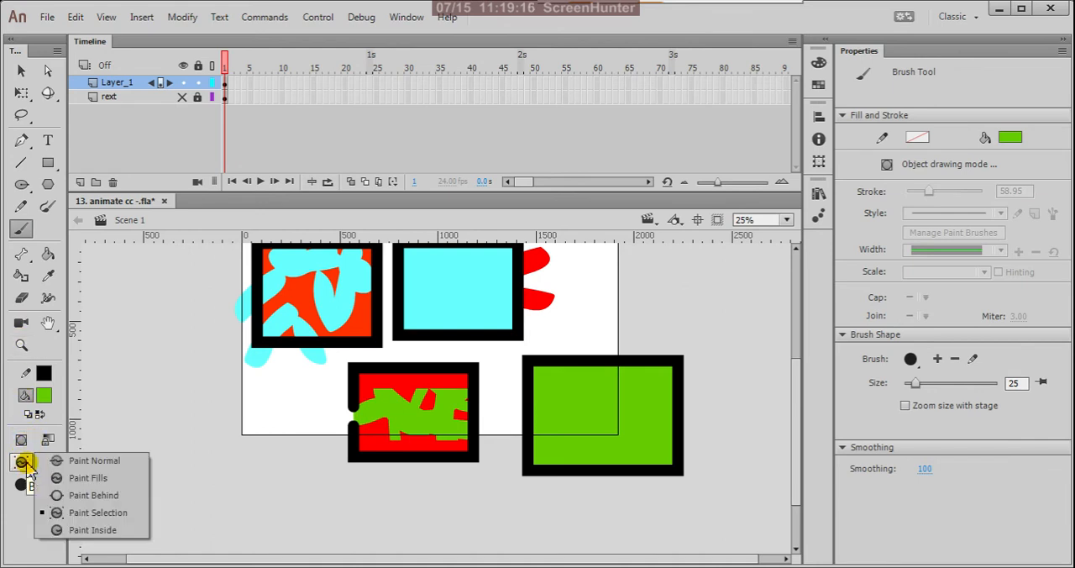
{"action": "left_click", "coordinate": [88, 530]}
{"action": "left_click", "coordinate": [43, 394]}
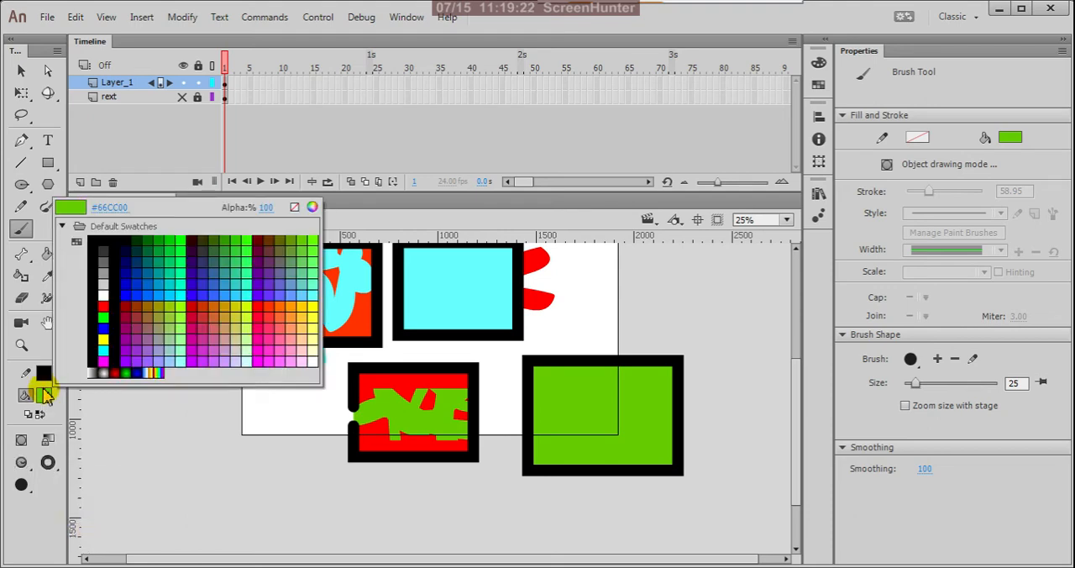
{"action": "left_click", "coordinate": [249, 294]}
Paint several cyan strokes inside the green rectangle, running some of them from the fill out across its black outline.
{"action": "left_click_drag", "start_coordinate": [594, 435], "coordinate": [660, 360]}
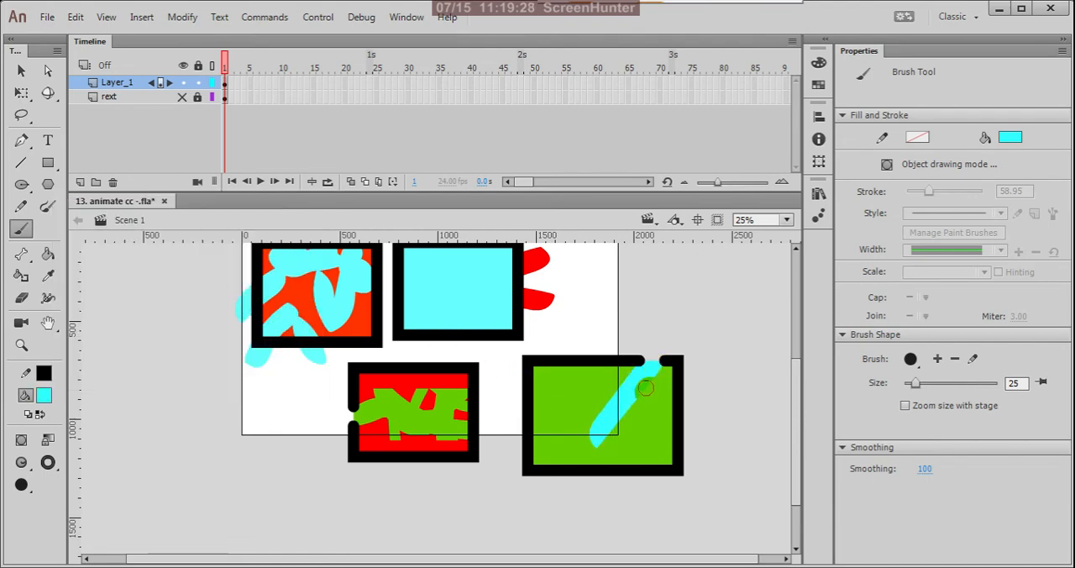
{"action": "mouse_move", "coordinate": [574, 361]}
{"action": "left_mouse_down"}
{"action": "mouse_move", "coordinate": [570, 420]}
{"action": "mouse_move", "coordinate": [497, 426]}
{"action": "left_mouse_up"}
{"action": "mouse_move", "coordinate": [624, 438]}
{"action": "left_mouse_down"}
{"action": "mouse_move", "coordinate": [690, 415]}
{"action": "mouse_move", "coordinate": [623, 441]}
{"action": "mouse_move", "coordinate": [609, 524]}
{"action": "left_mouse_up"}
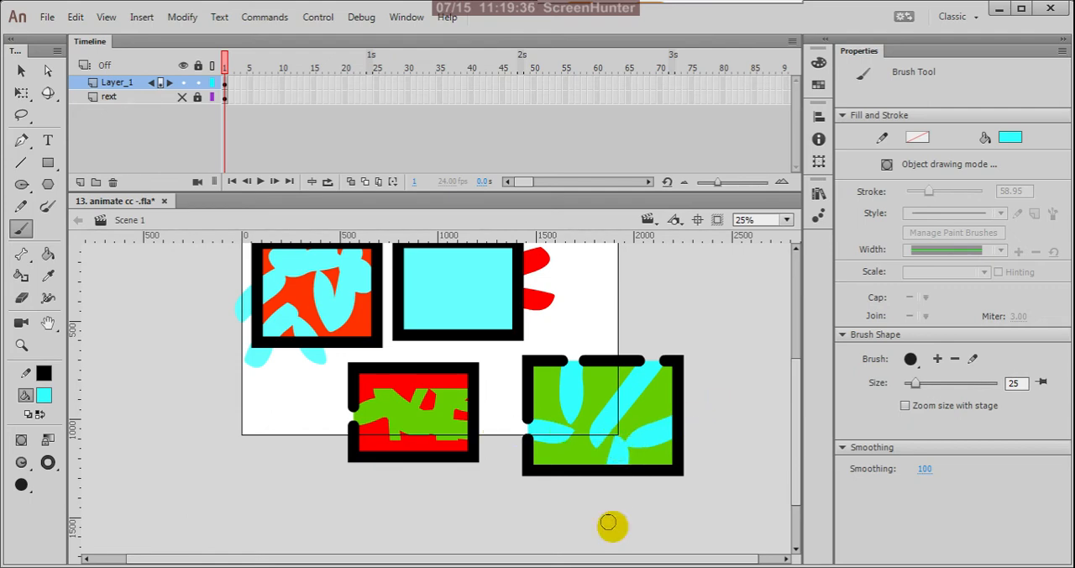
View all four painted rectangles together and open the Brush Tool's list of paint modes.
{"action": "key", "text": "ctrl+minus"}
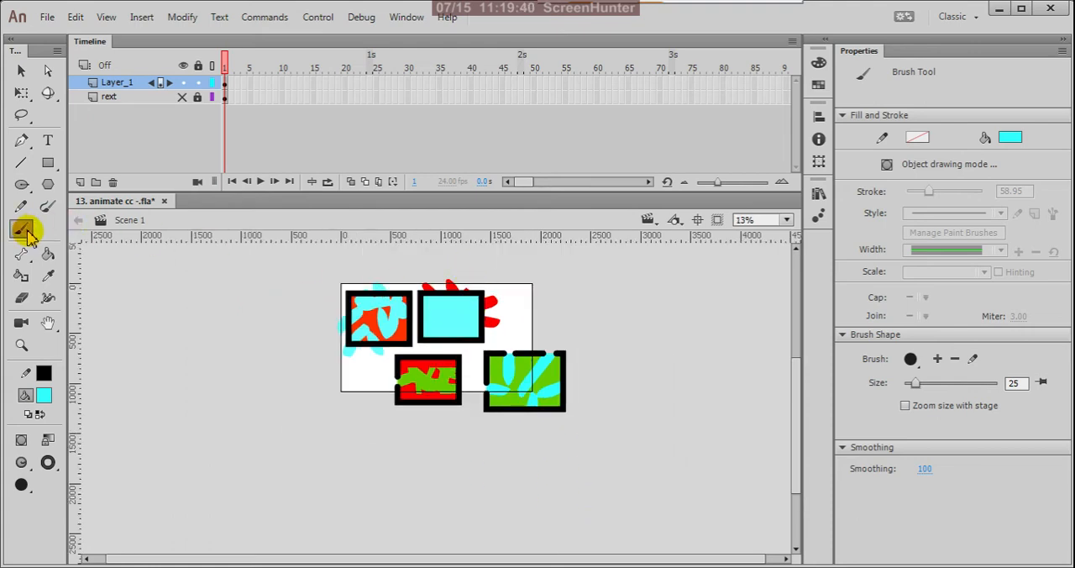
{"action": "left_click", "coordinate": [21, 462]}
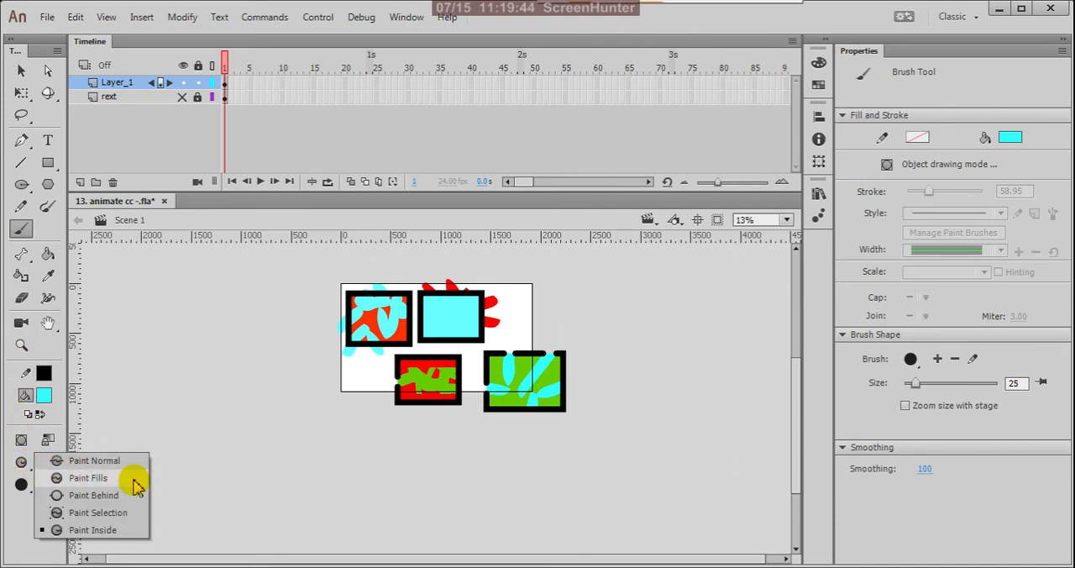
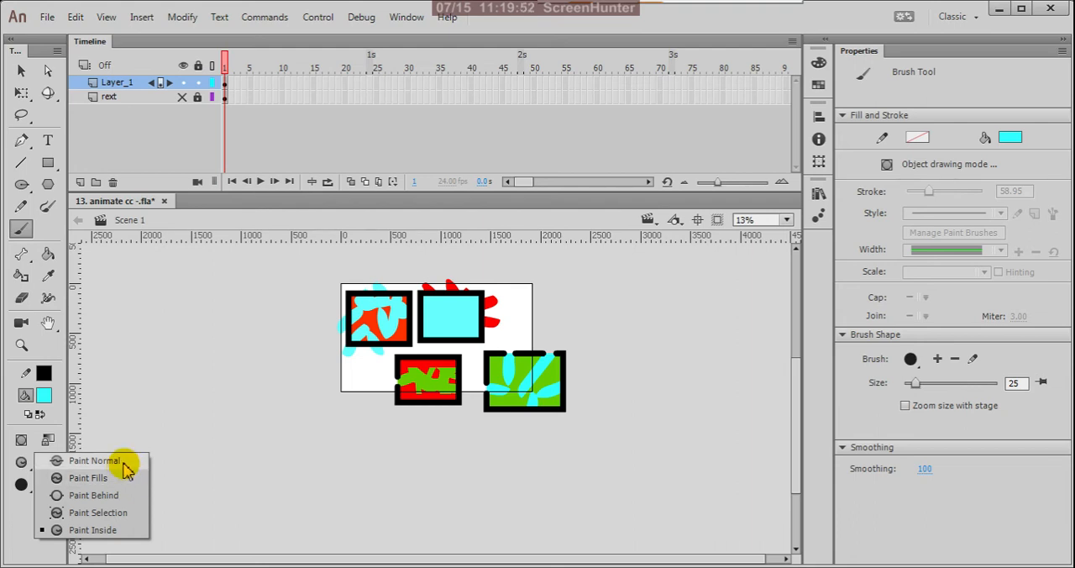
Return the Brush Tool to Paint Normal mode and activate the Paint Brush Tool.
{"action": "left_click", "coordinate": [121, 461]}
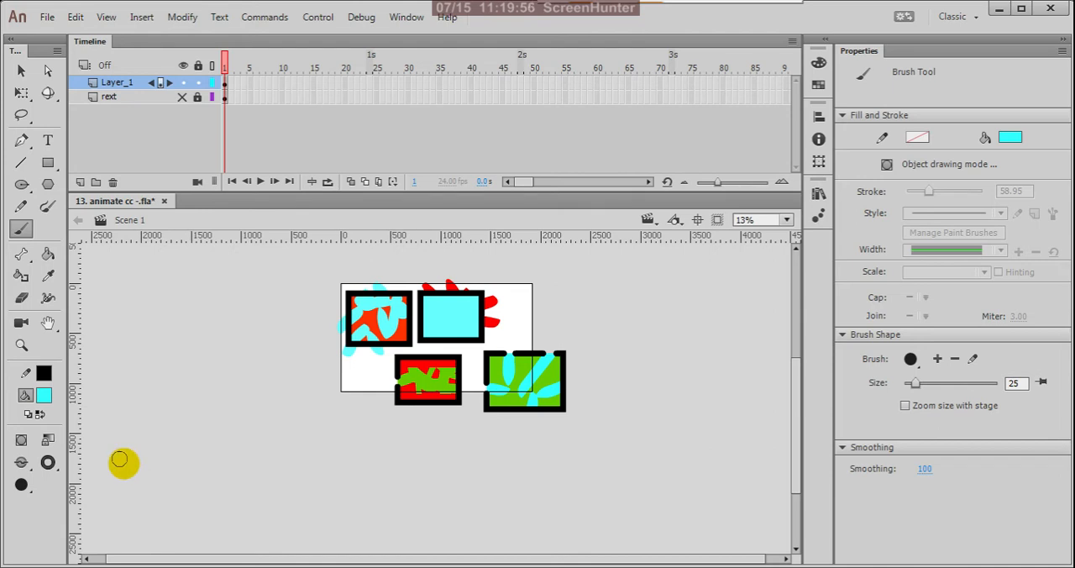
{"action": "left_click", "coordinate": [21, 234]}
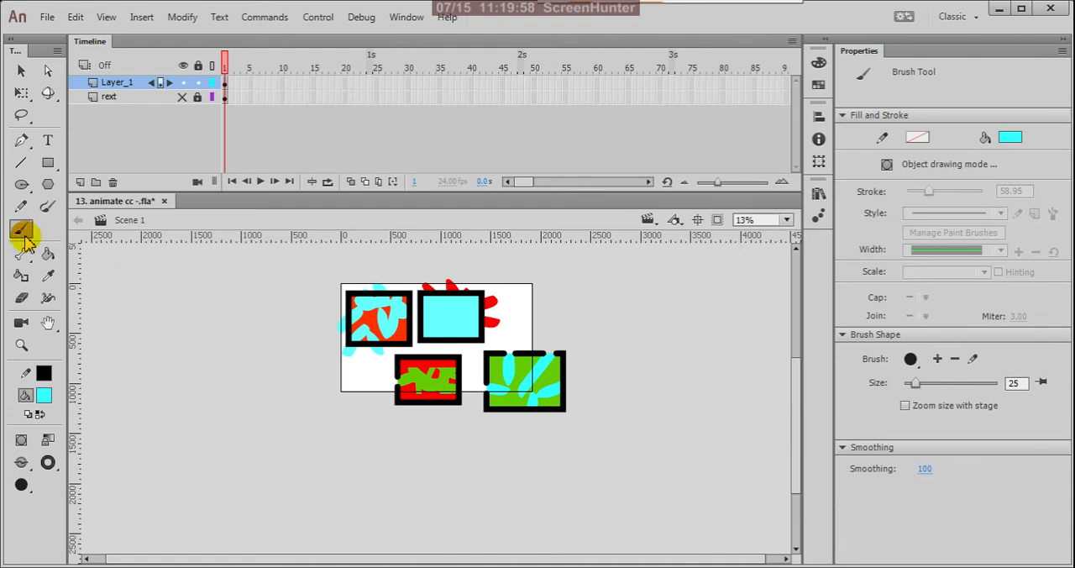
{"action": "left_click", "coordinate": [48, 210]}
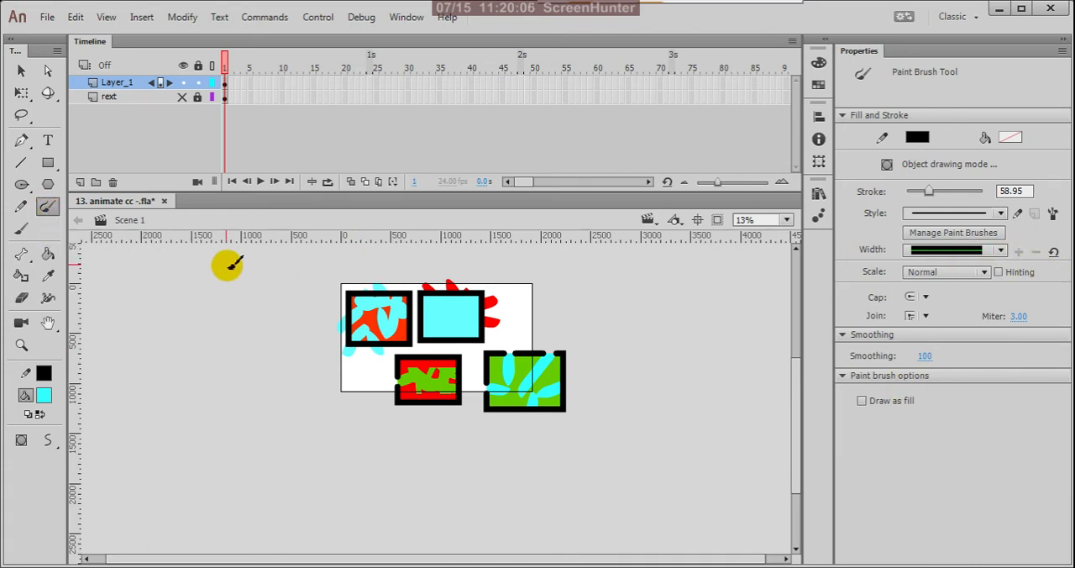
Make the rext layer visible, compare it with Layer_1 briefly hidden, and lock Layer_1.
{"action": "scroll", "coordinate": [455, 310], "scroll_direction": "up", "scroll_amount": 2}
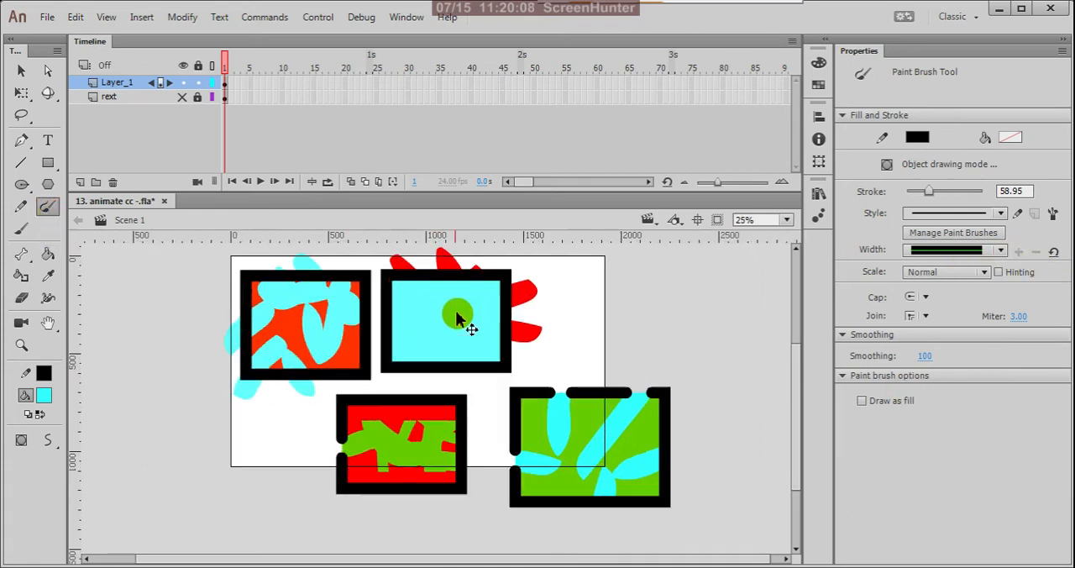
{"action": "left_click", "coordinate": [181, 98]}
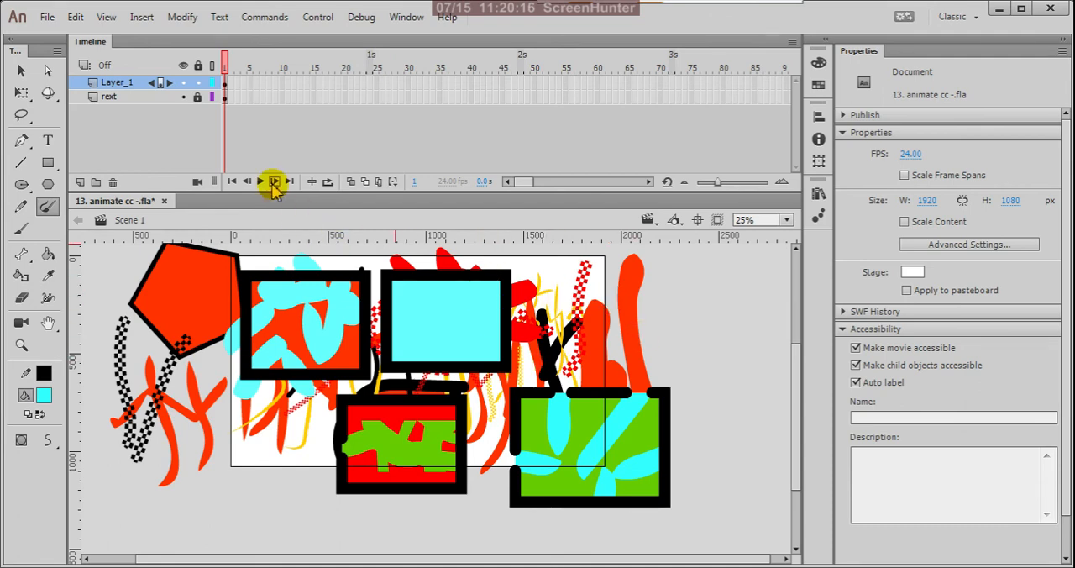
{"action": "left_click", "coordinate": [183, 82]}
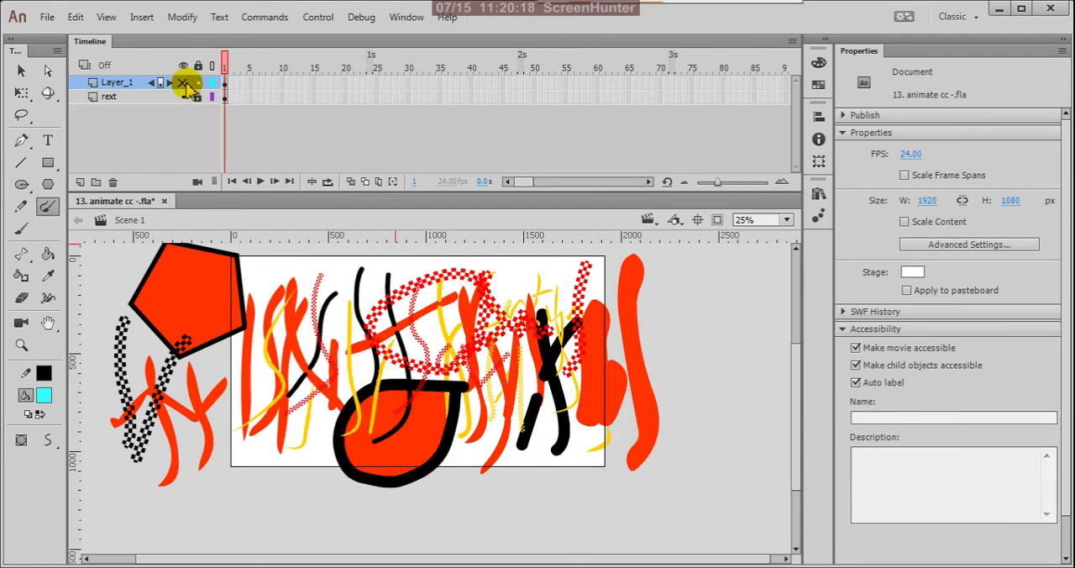
{"action": "left_click", "coordinate": [183, 82]}
{"action": "left_click", "coordinate": [196, 82]}
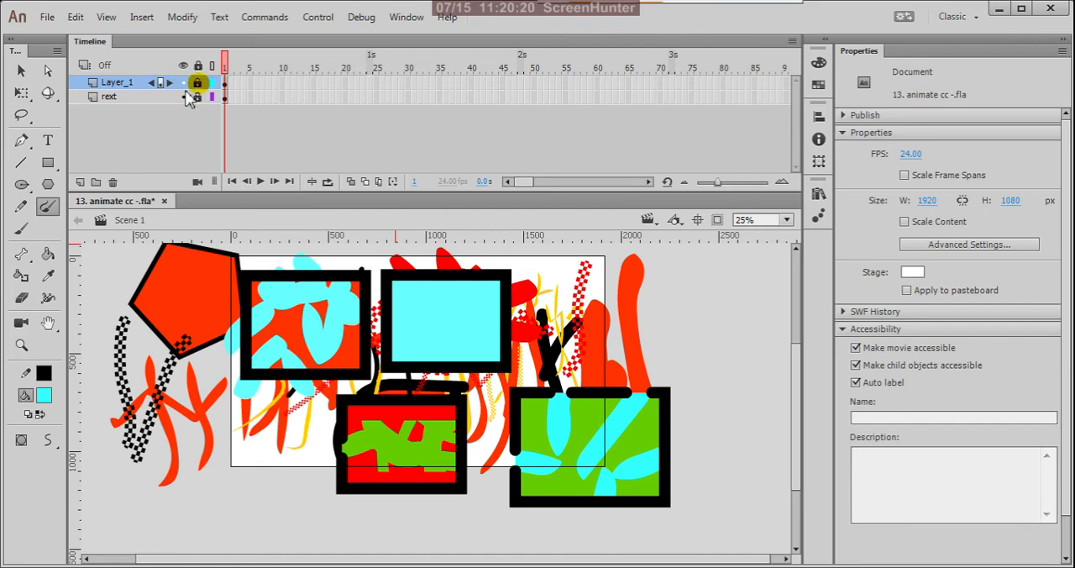
Add a new layer above Layer_1 and select its first frame.
{"action": "left_click", "coordinate": [22, 72]}
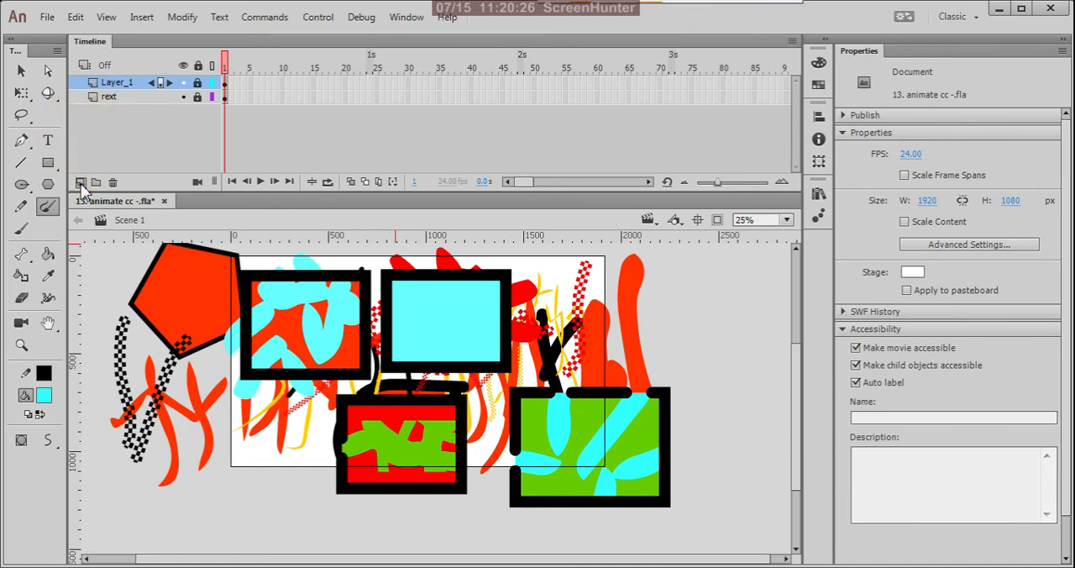
{"action": "left_click", "coordinate": [80, 182]}
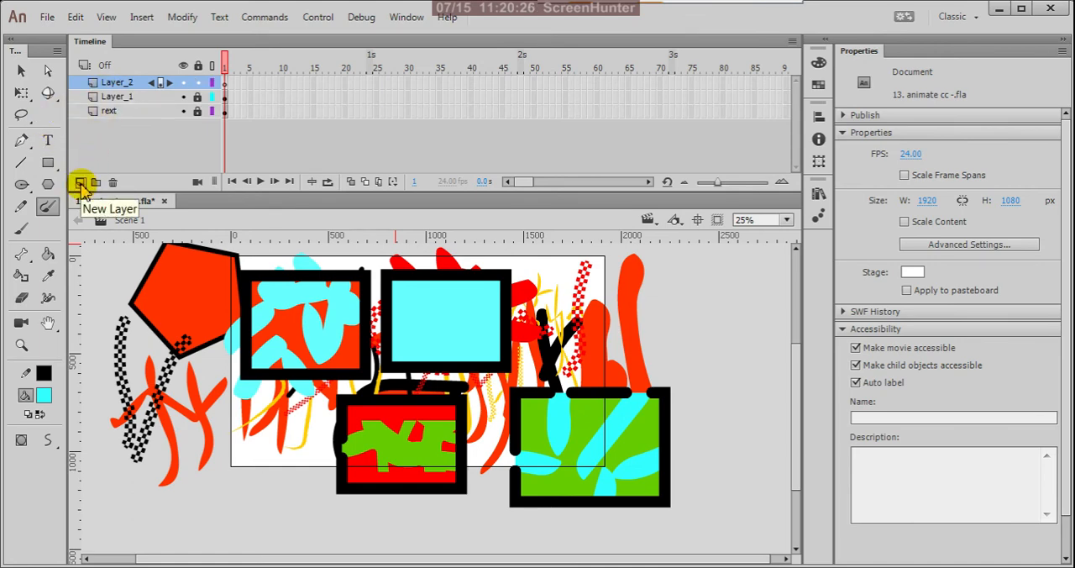
{"action": "left_click", "coordinate": [225, 84]}
{"action": "scroll", "coordinate": [520, 446], "scroll_direction": "down", "scroll_amount": 2}
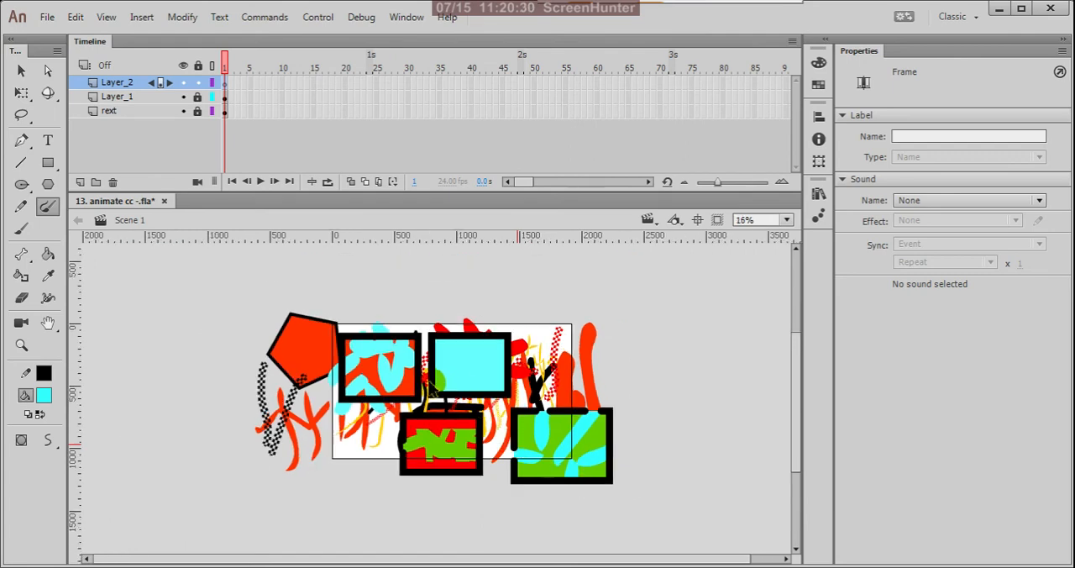
{"action": "scroll", "coordinate": [430, 383], "scroll_direction": "up", "scroll_amount": 2}
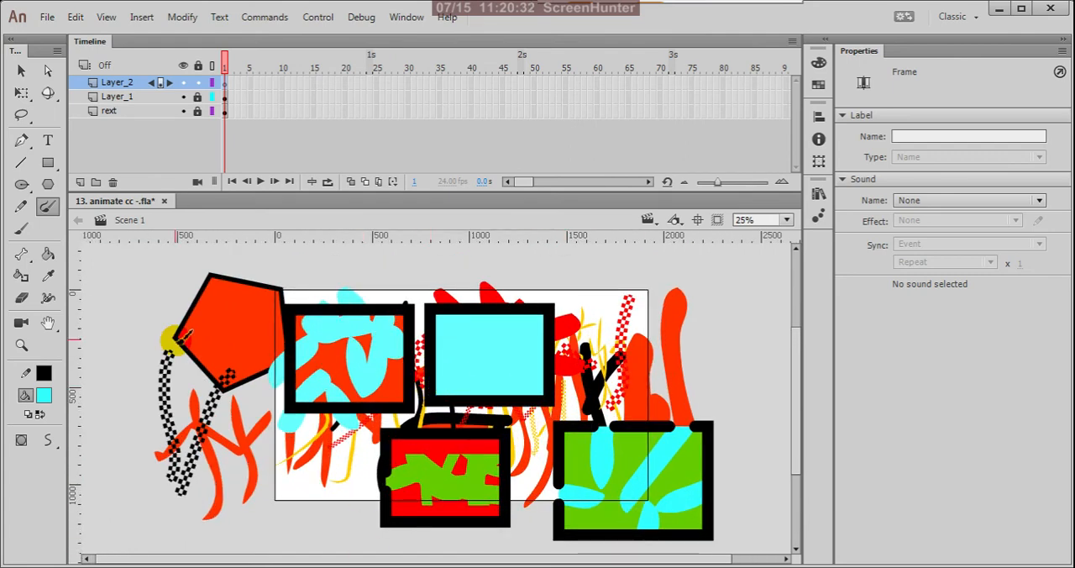
Set the fill color to white #FFFFFF and activate the Text Tool.
{"action": "left_click", "coordinate": [49, 141]}
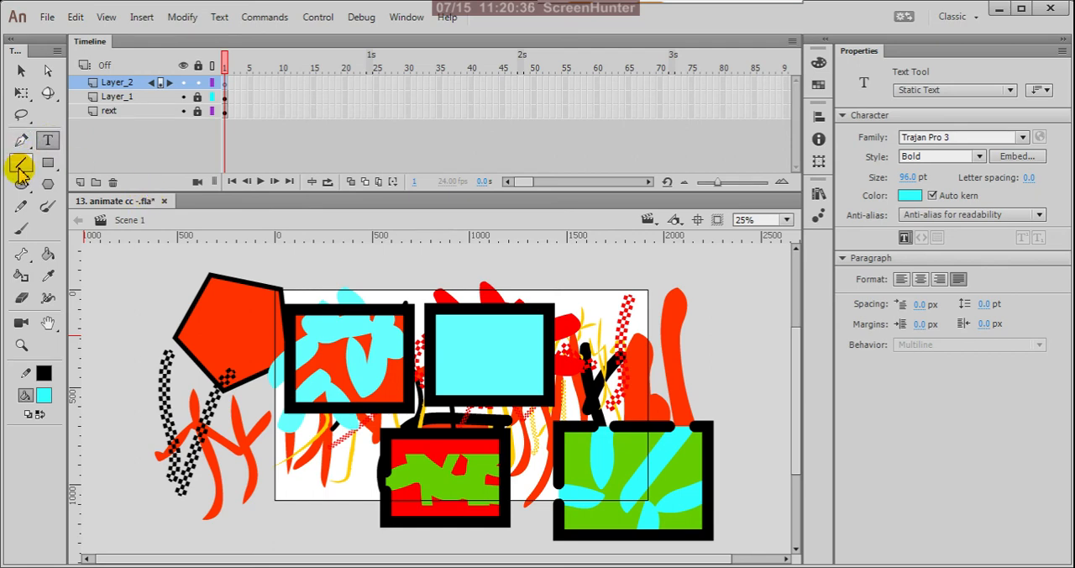
{"action": "left_click_drag", "start_coordinate": [21, 185], "coordinate": [77, 182]}
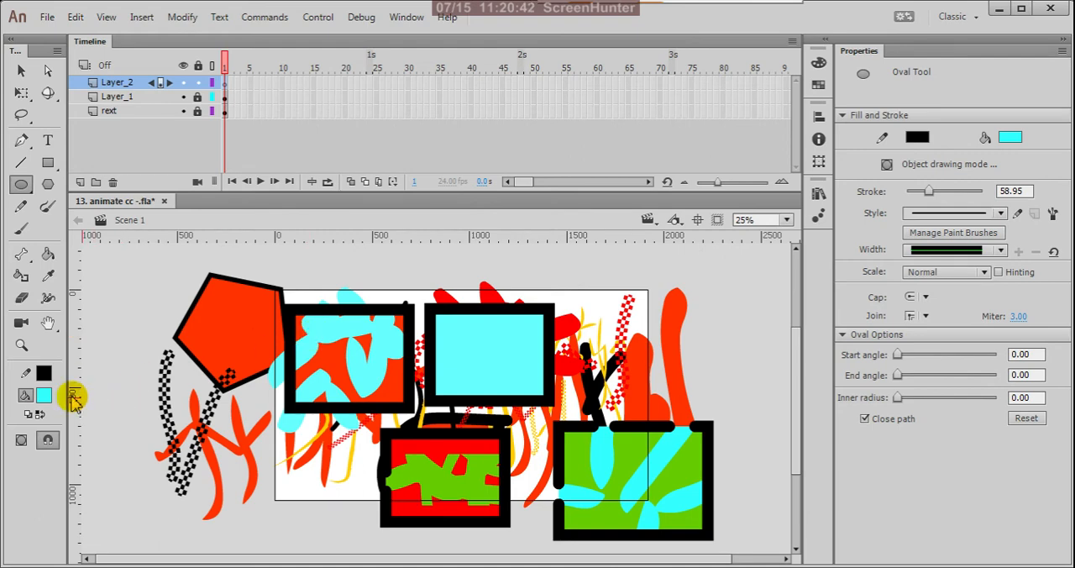
{"action": "left_click", "coordinate": [44, 395]}
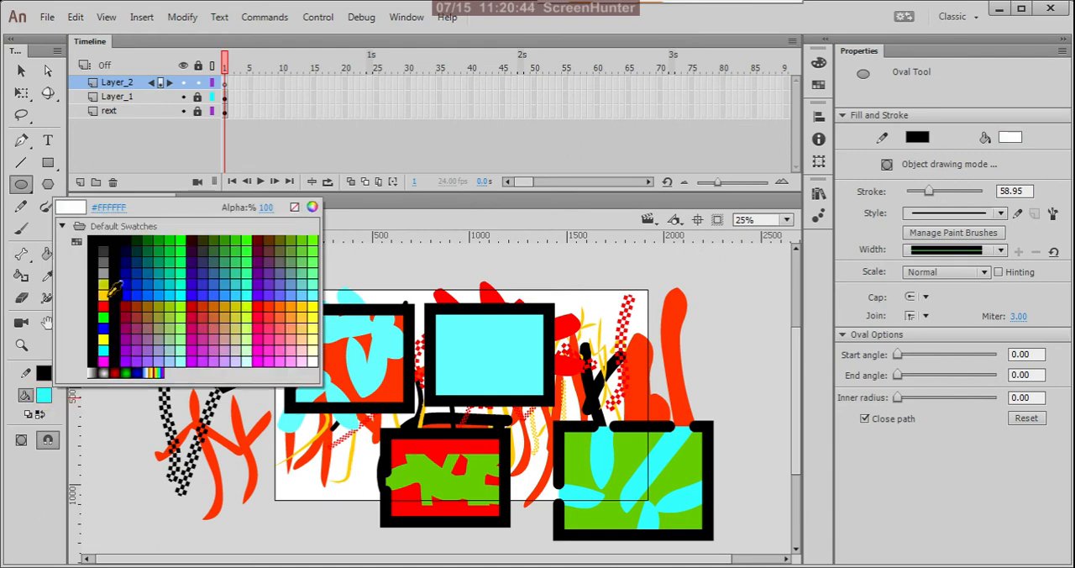
{"action": "left_click", "coordinate": [107, 292]}
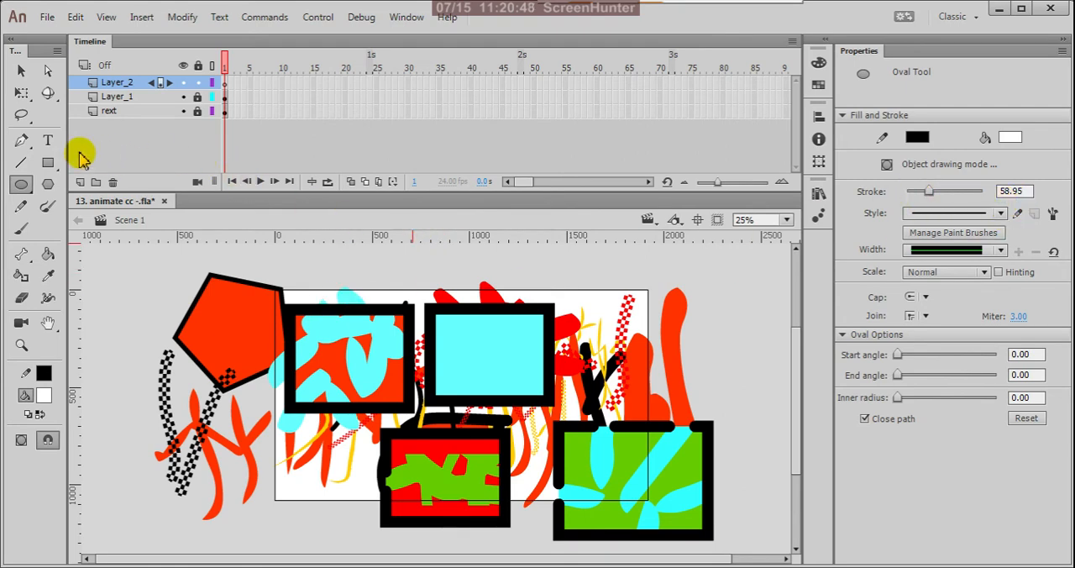
{"action": "left_click", "coordinate": [46, 143]}
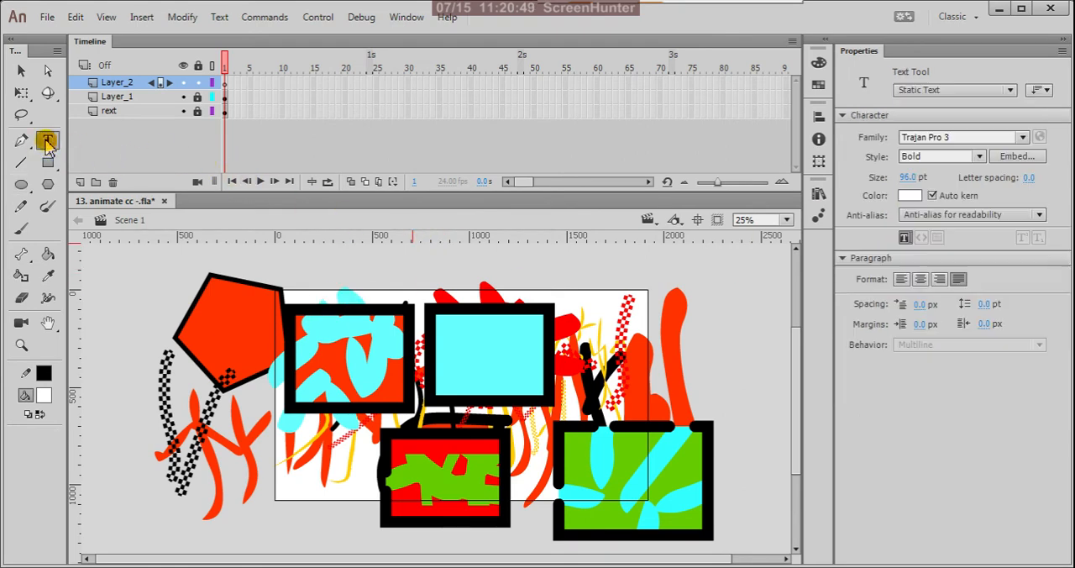
Start a white text line over the first painted rectangle reading "OVAL,OVAL PRIMITIVE TOOL".
{"action": "left_click", "coordinate": [308, 336]}
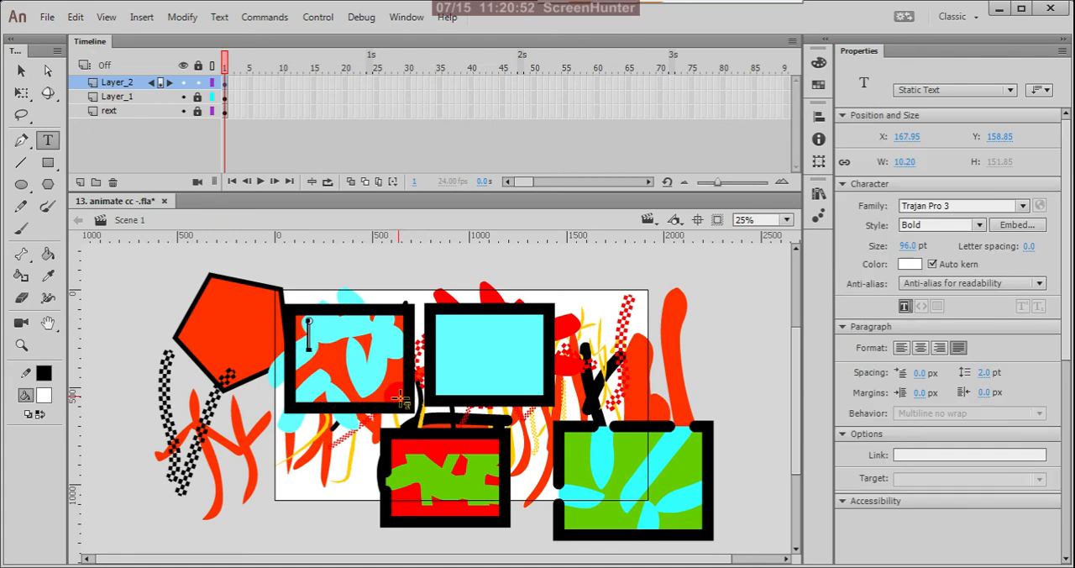
{"action": "type", "text": "OVAL"}
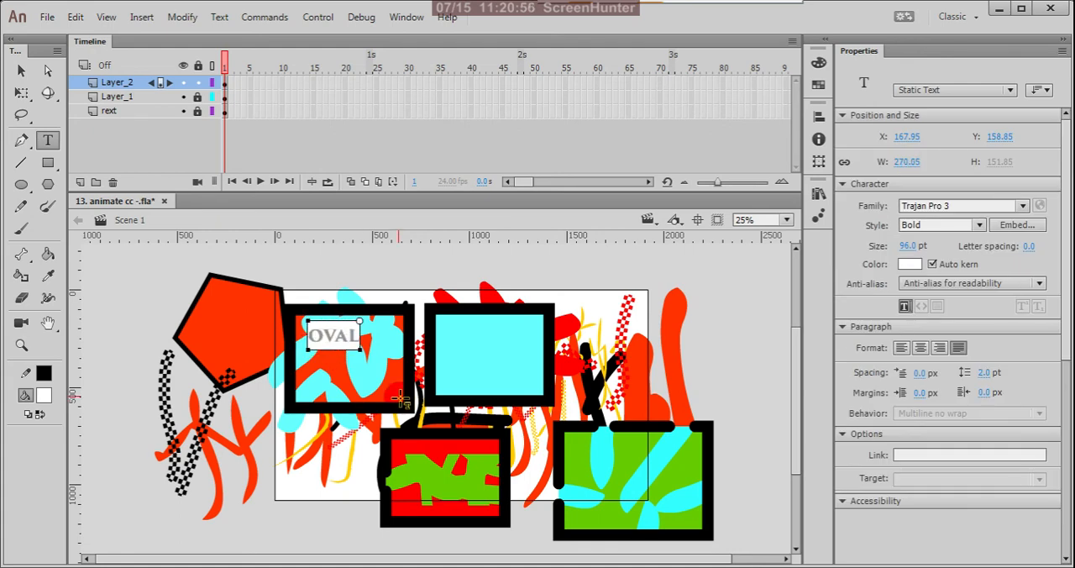
{"action": "type", "text": ","}
{"action": "type", "text": "O"}
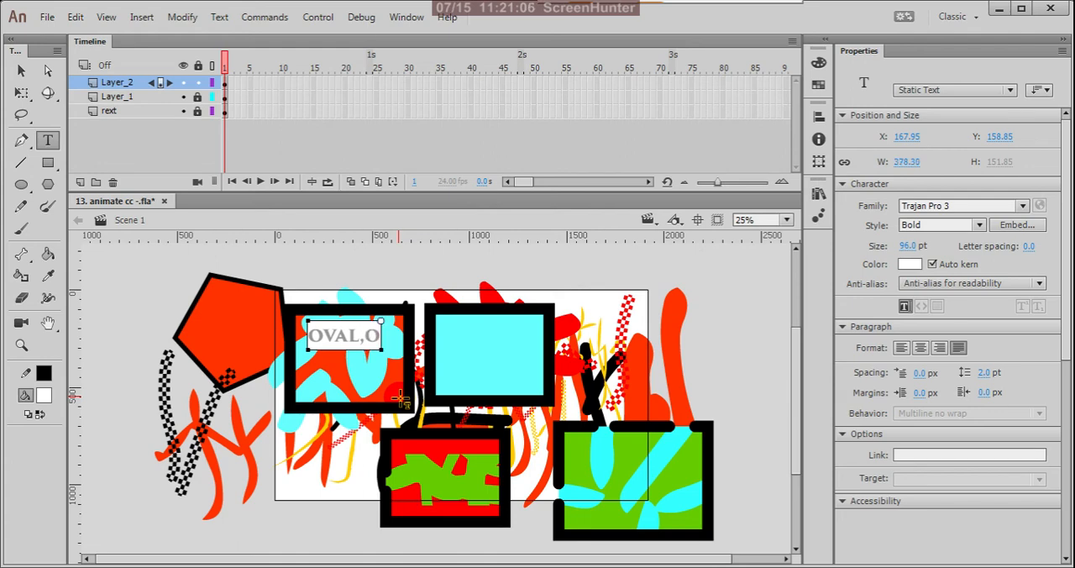
{"action": "type", "text": "VAL"}
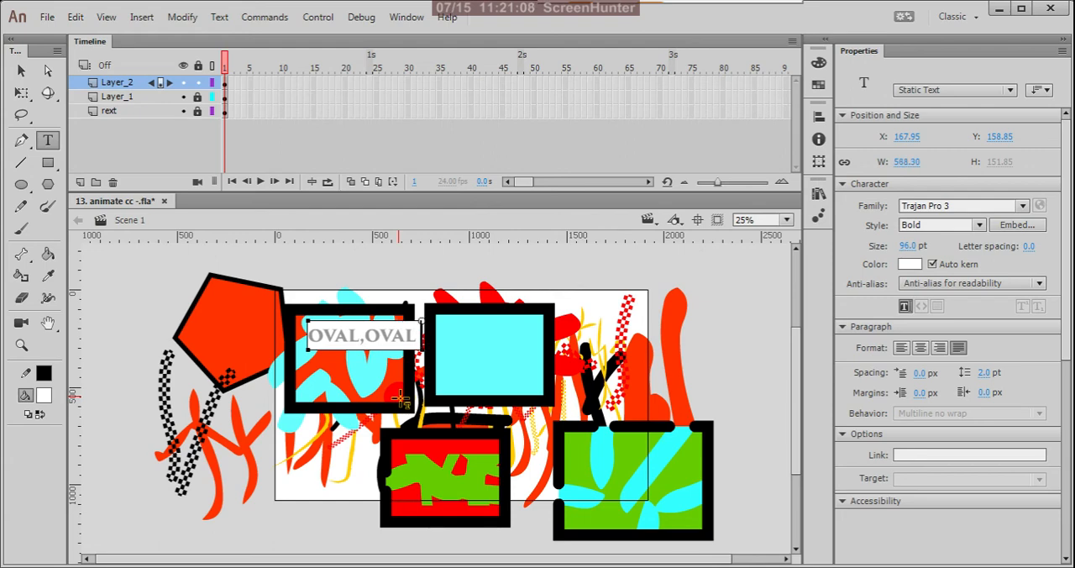
{"action": "type", "text": " PRIMI"}
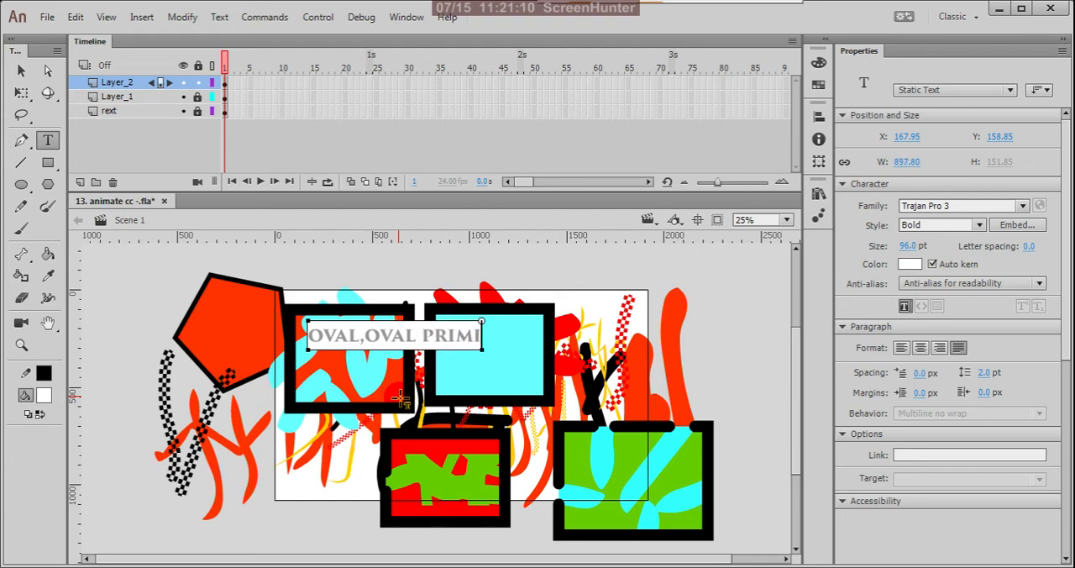
{"action": "type", "text": "TIVE"}
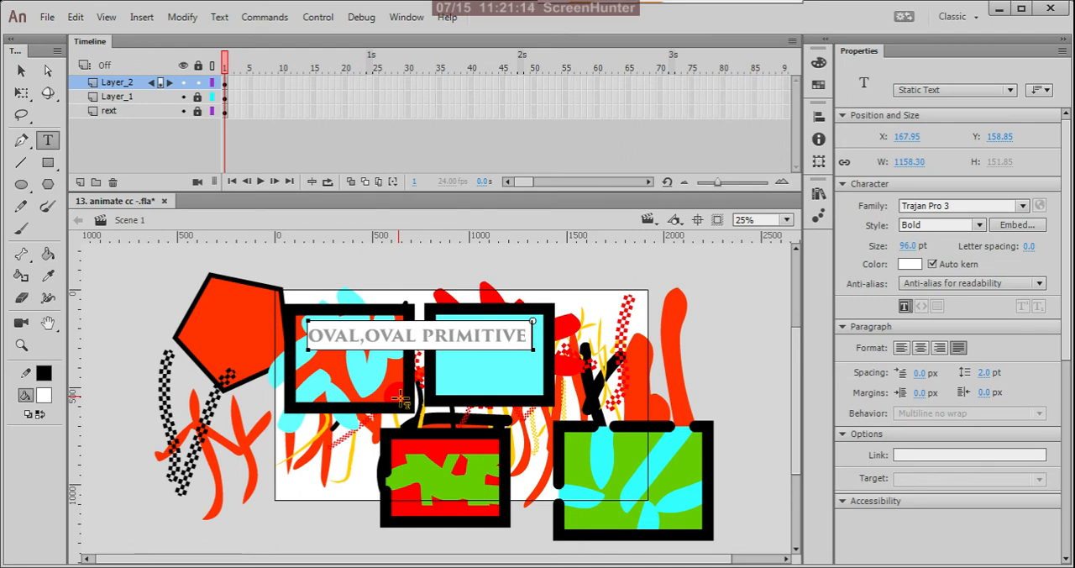
{"action": "type", "text": " TOOL"}
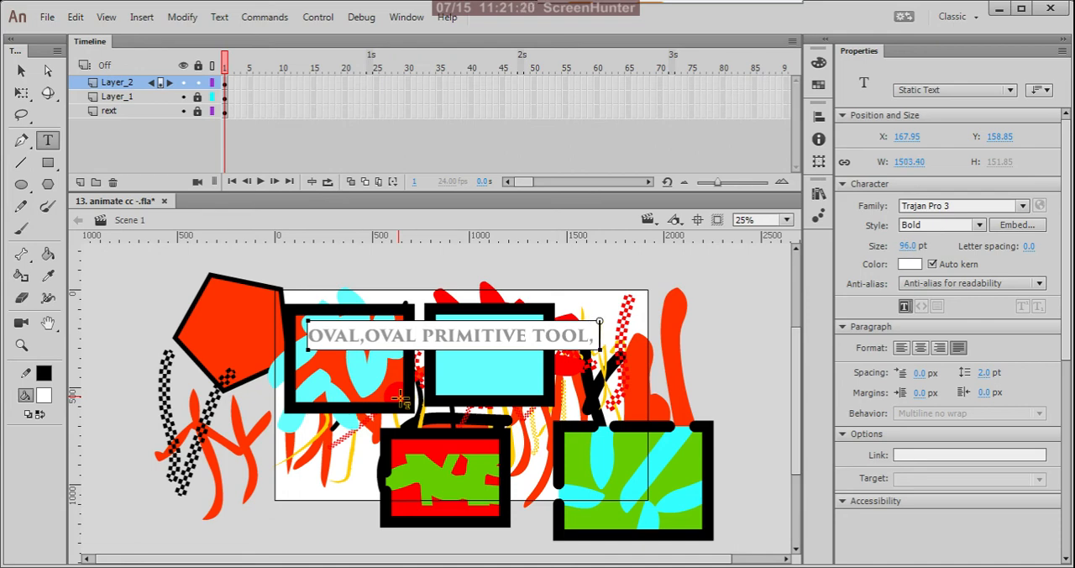
Extend the text line after "TOOL" with ", POLYGON, PENCIL,".
{"action": "type", "text": ", POL"}
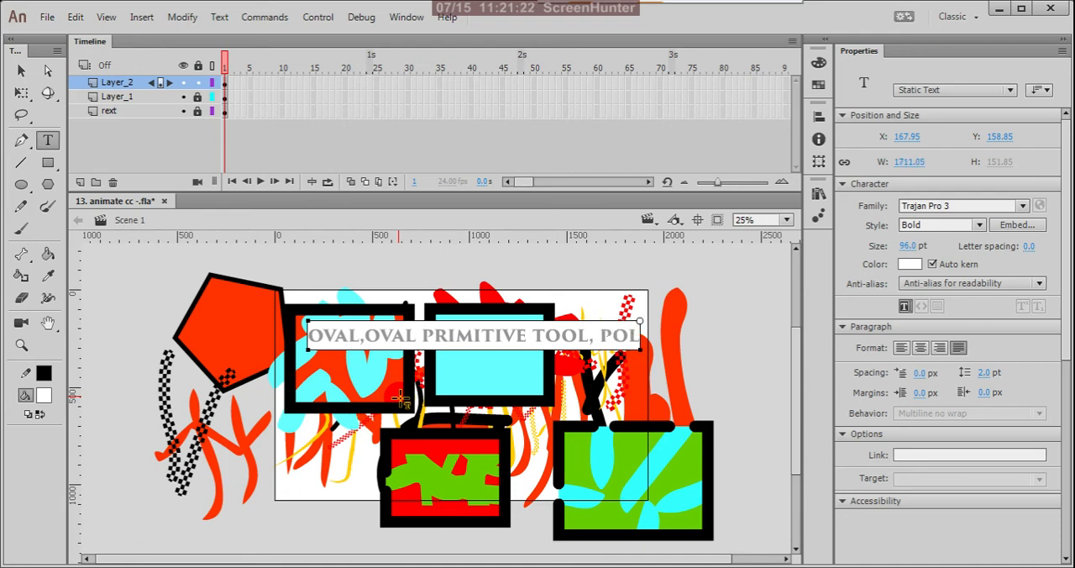
{"action": "type", "text": "YGON,"}
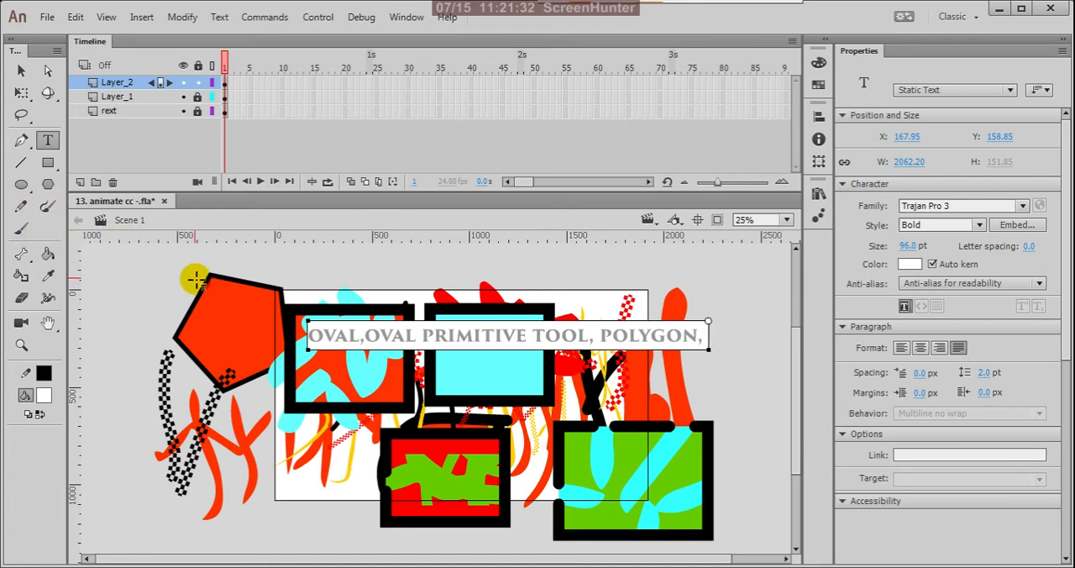
{"action": "type", "text": "PE"}
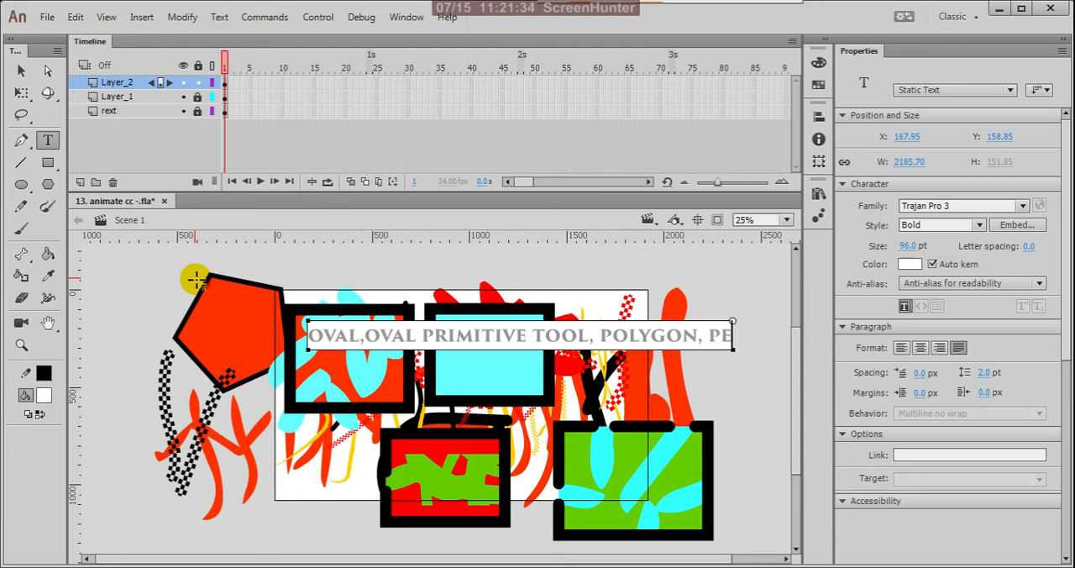
{"action": "type", "text": "NCIL, "}
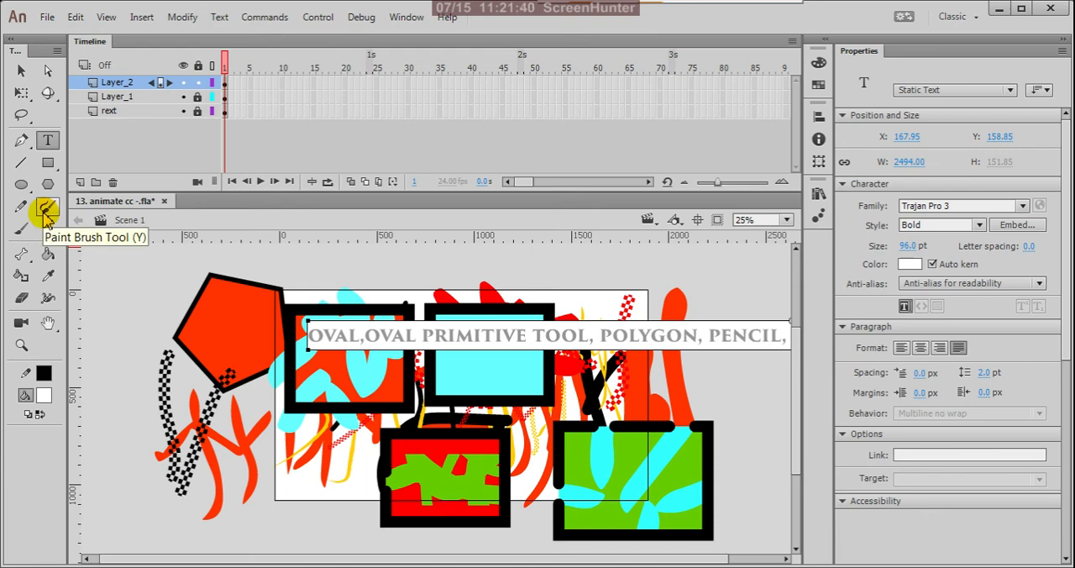
{"action": "type", "text": "PAINT"}
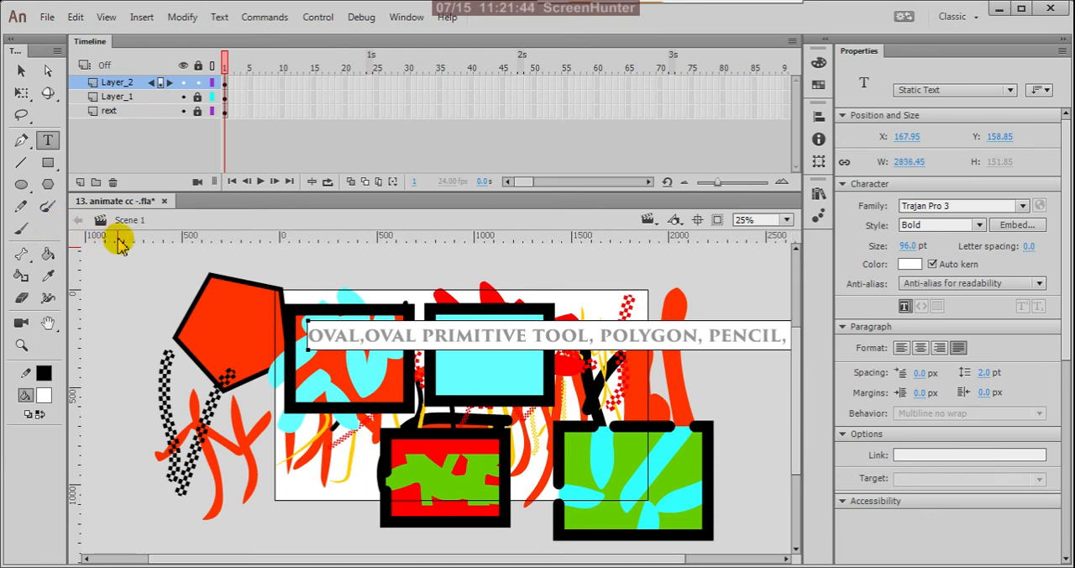
{"action": "type", "text": " BRUSH"}
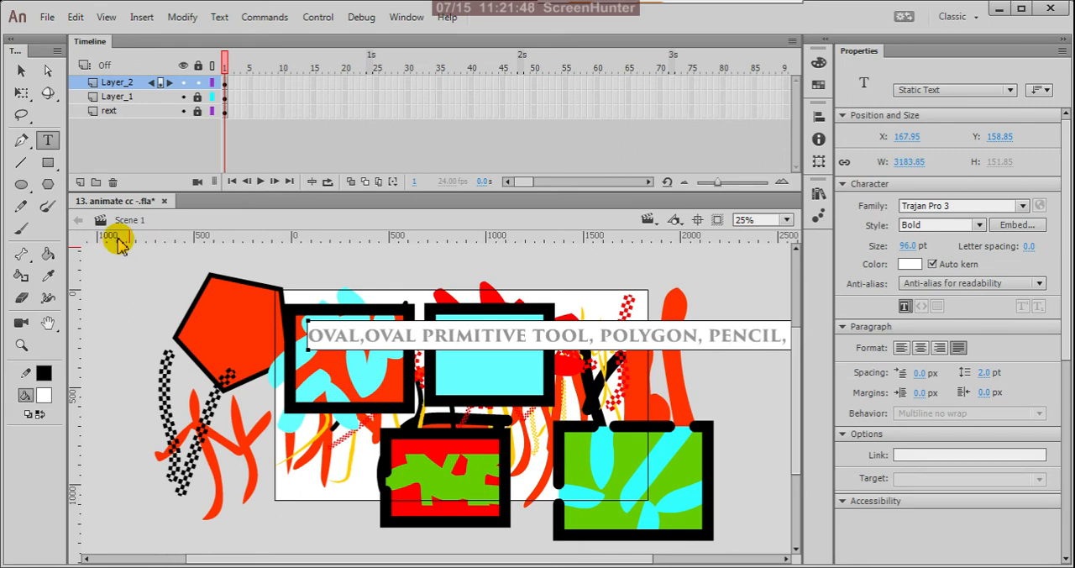
{"action": "type", "text": " TO"}
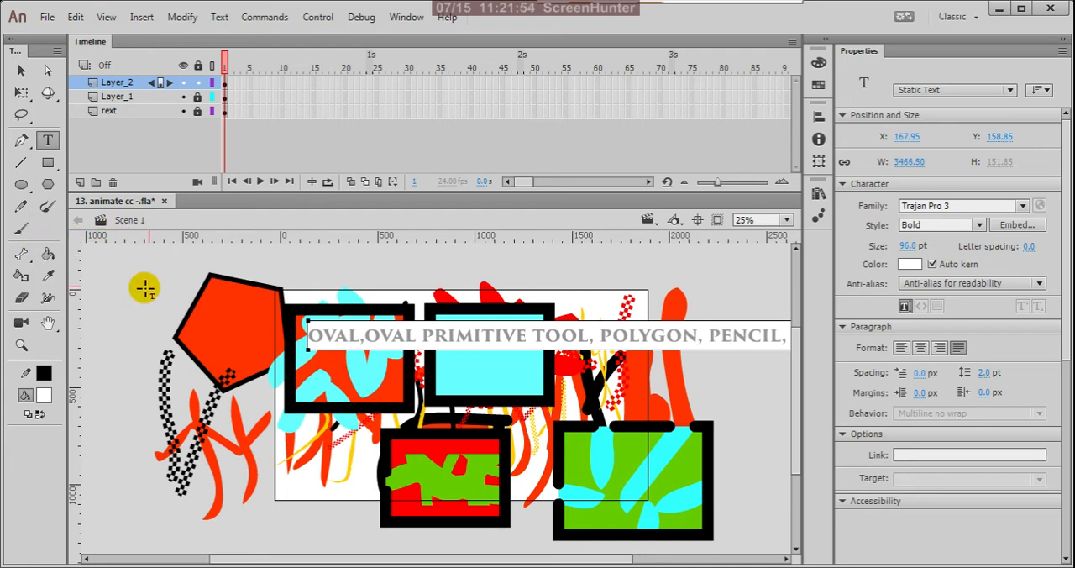
{"action": "type", "text": " BRUSH "}
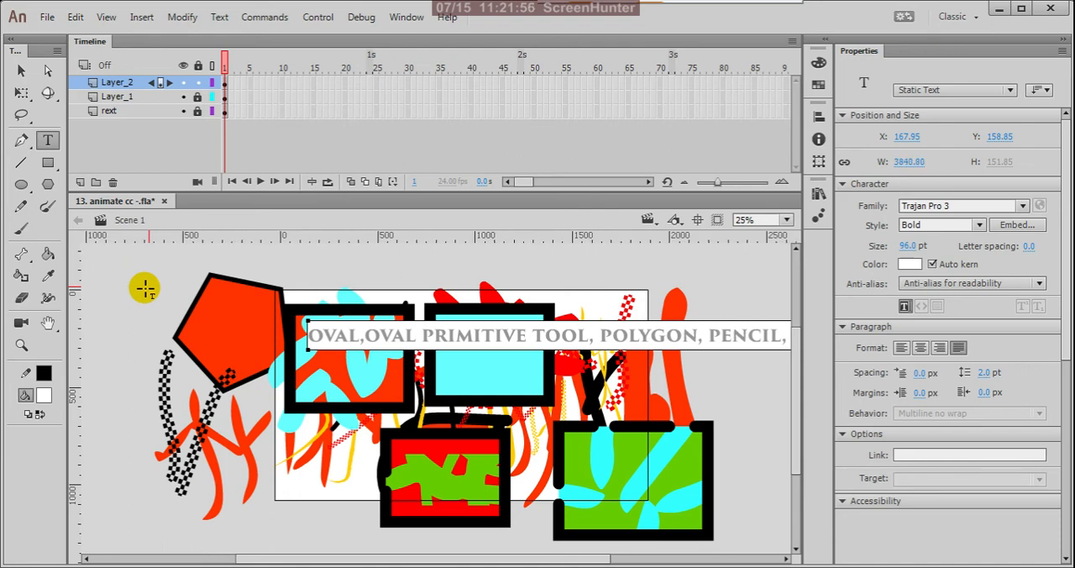
{"action": "type", "text": "TOOL"}
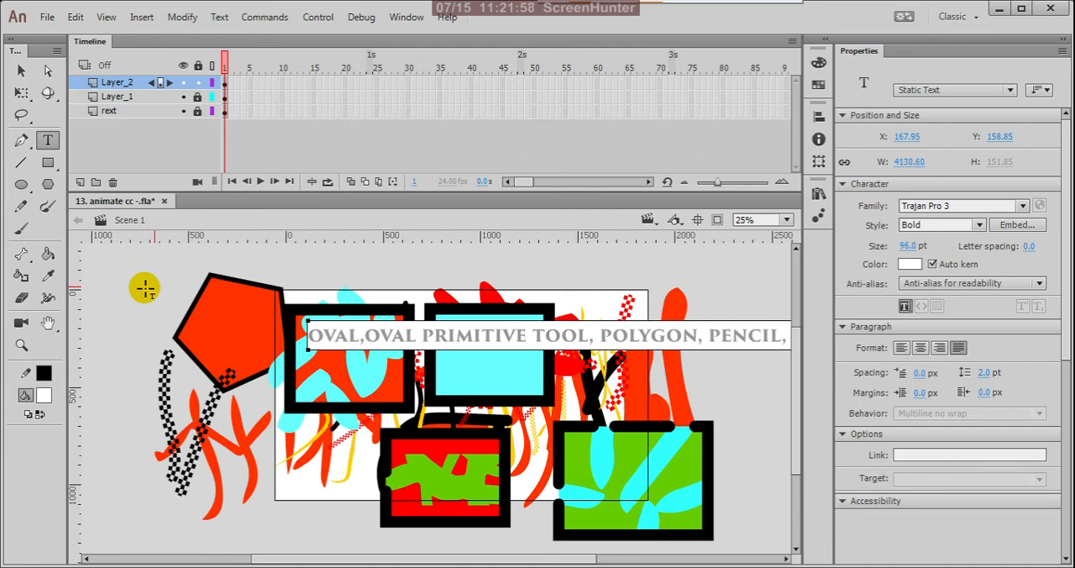
Finish the list of tools in the text line with the Paint Brush and Brush Tool names and end text editing.
{"action": "left_click", "coordinate": [21, 71]}
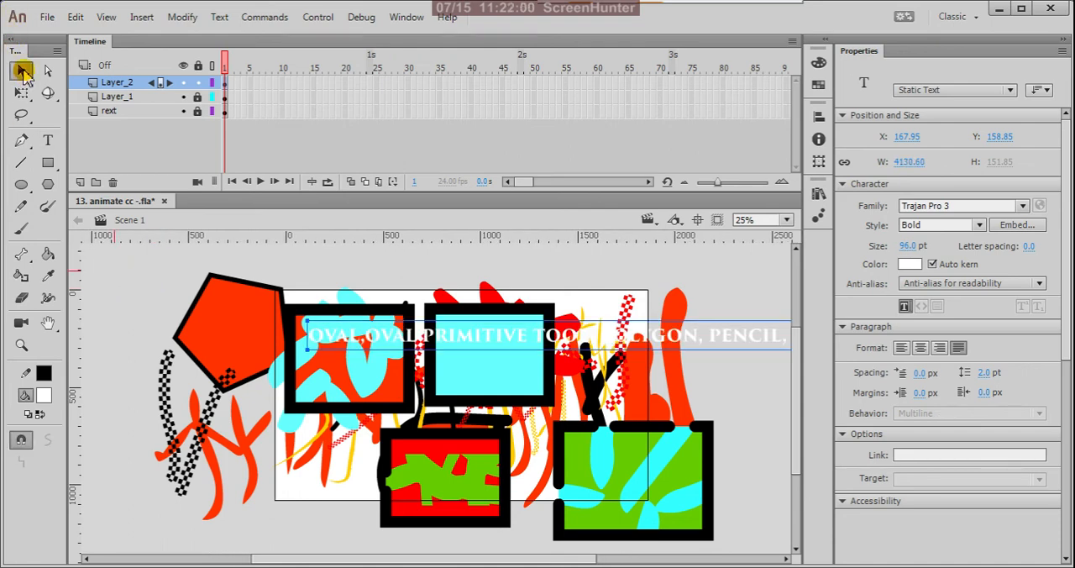
Activate the Oval Tool and view the Oval Tool and Oval Primitive Tool choices.
{"action": "left_click", "coordinate": [28, 192]}
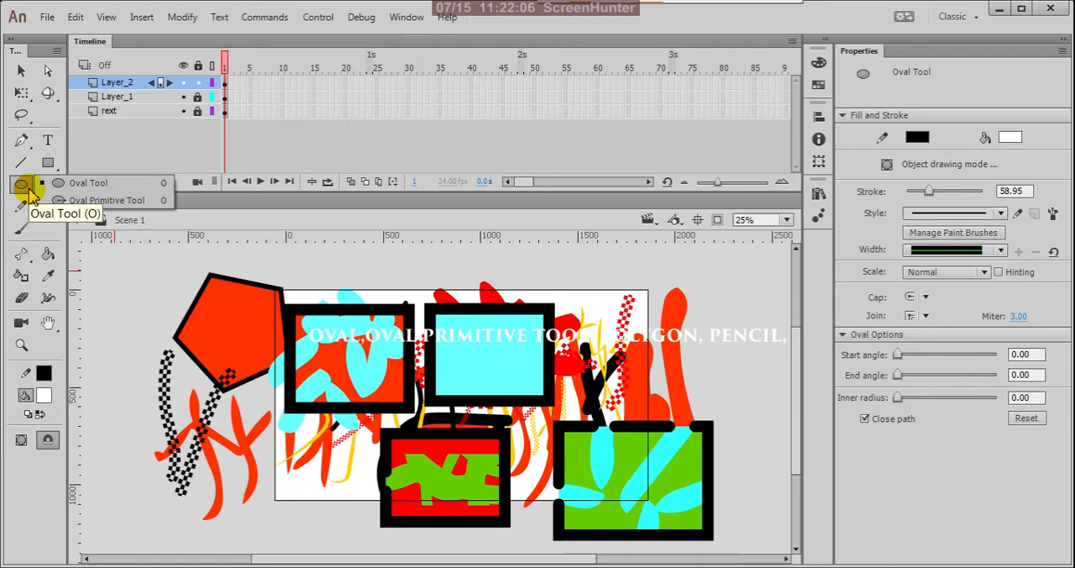
{"action": "left_click", "coordinate": [312, 219]}
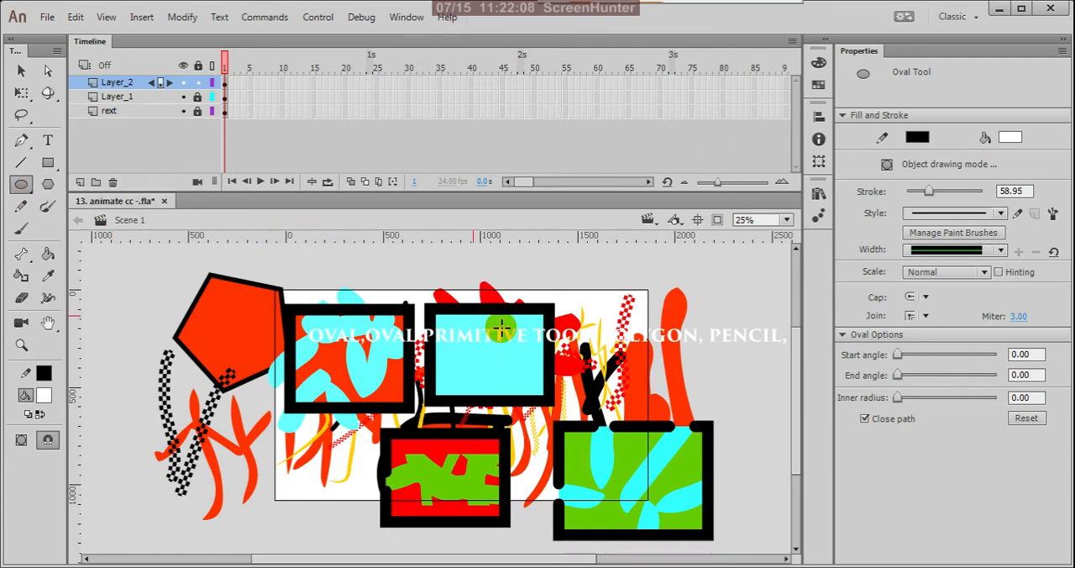
Move the white text line off the painted rectangles to just above the stage, at about X -233, Y -260.
{"action": "left_click", "coordinate": [21, 70]}
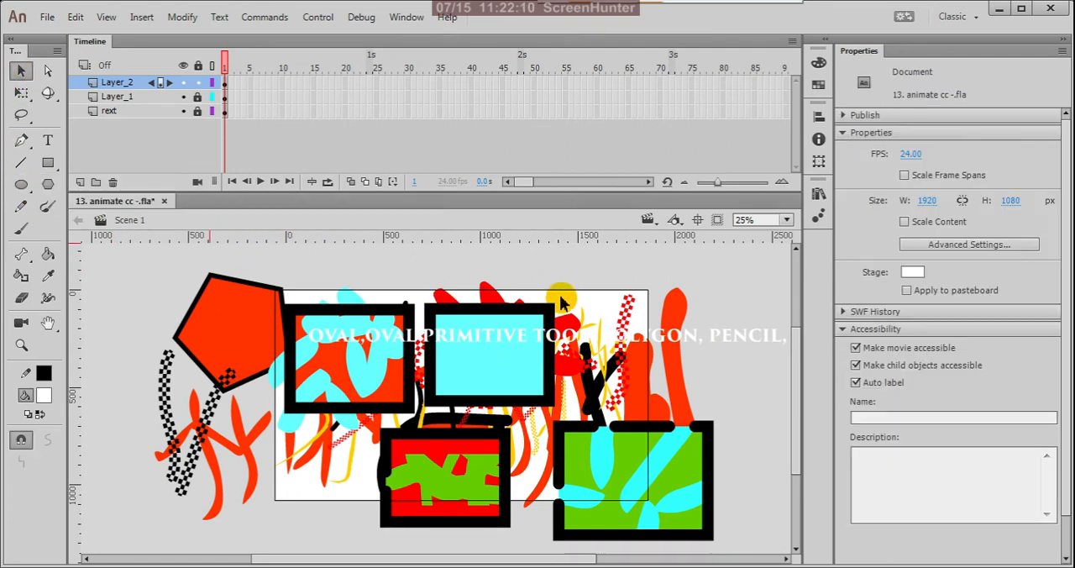
{"action": "mouse_move", "coordinate": [727, 343]}
{"action": "left_mouse_down"}
{"action": "mouse_move", "coordinate": [691, 284]}
{"action": "mouse_move", "coordinate": [666, 267]}
{"action": "mouse_move", "coordinate": [643, 271]}
{"action": "left_mouse_up"}
{"action": "scroll", "coordinate": [621, 333], "scroll_direction": "down", "scroll_amount": 2}
{"action": "scroll", "coordinate": [624, 307], "scroll_direction": "down", "scroll_amount": 1}
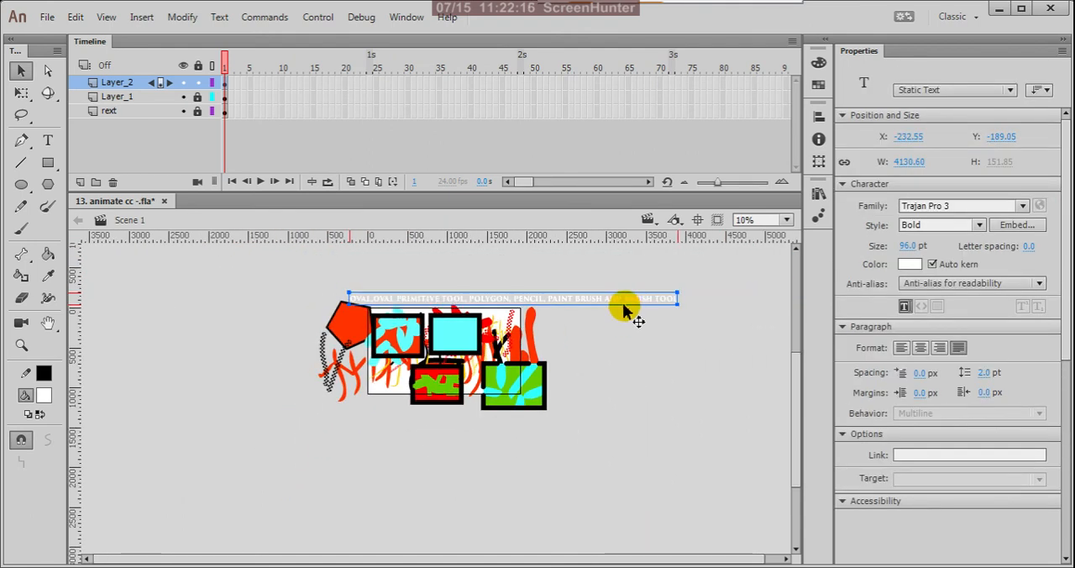
{"action": "scroll", "coordinate": [623, 305], "scroll_direction": "up", "scroll_amount": 2}
{"action": "left_click_drag", "start_coordinate": [635, 293], "coordinate": [620, 282]}
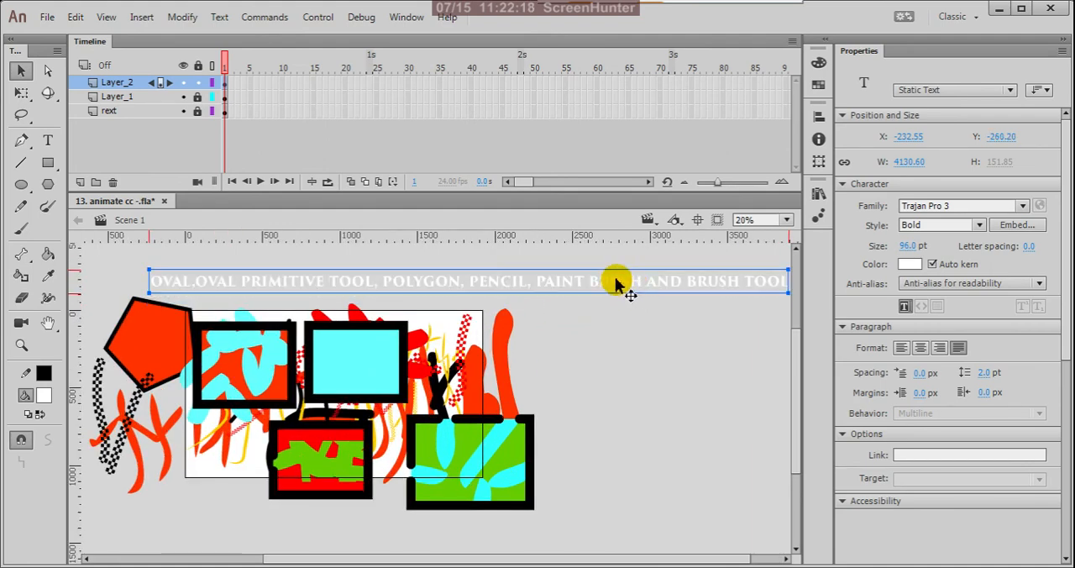
Change the text line's colour to black (#000000) and deselect it.
{"action": "left_click", "coordinate": [48, 140]}
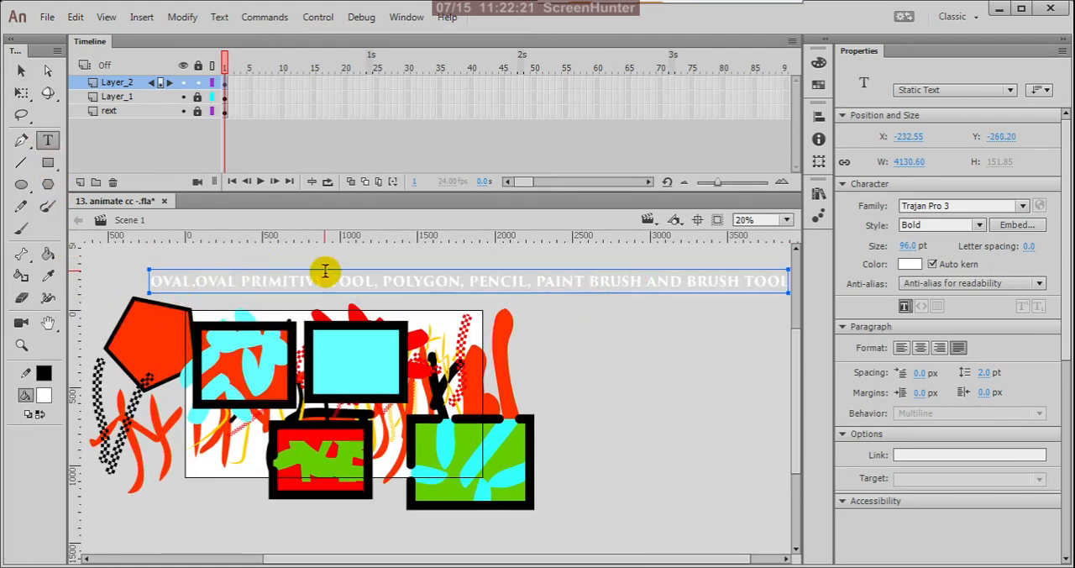
{"action": "left_click", "coordinate": [21, 70]}
{"action": "left_click", "coordinate": [42, 395]}
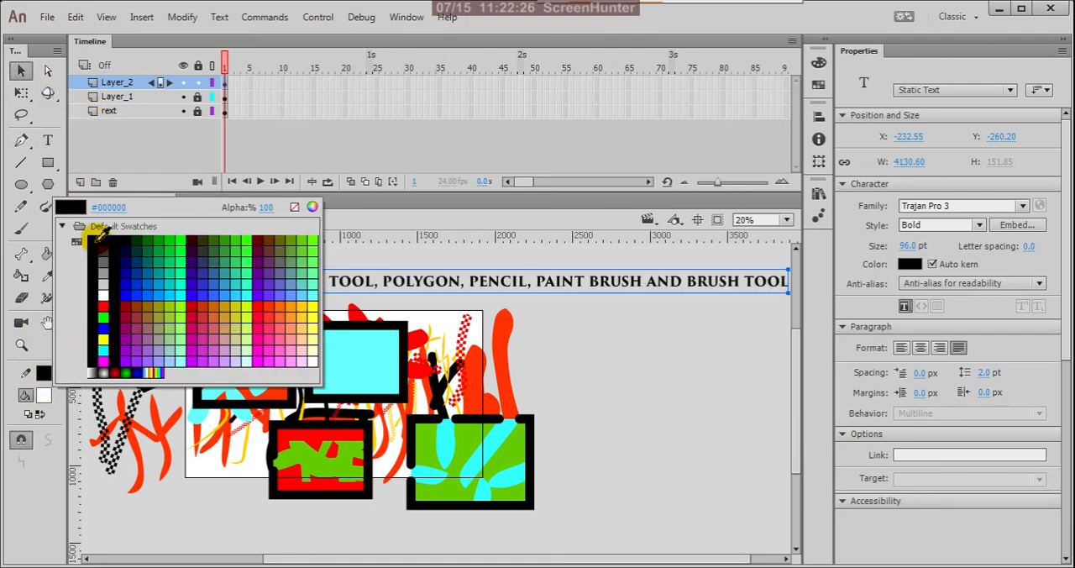
{"action": "left_click", "coordinate": [94, 240]}
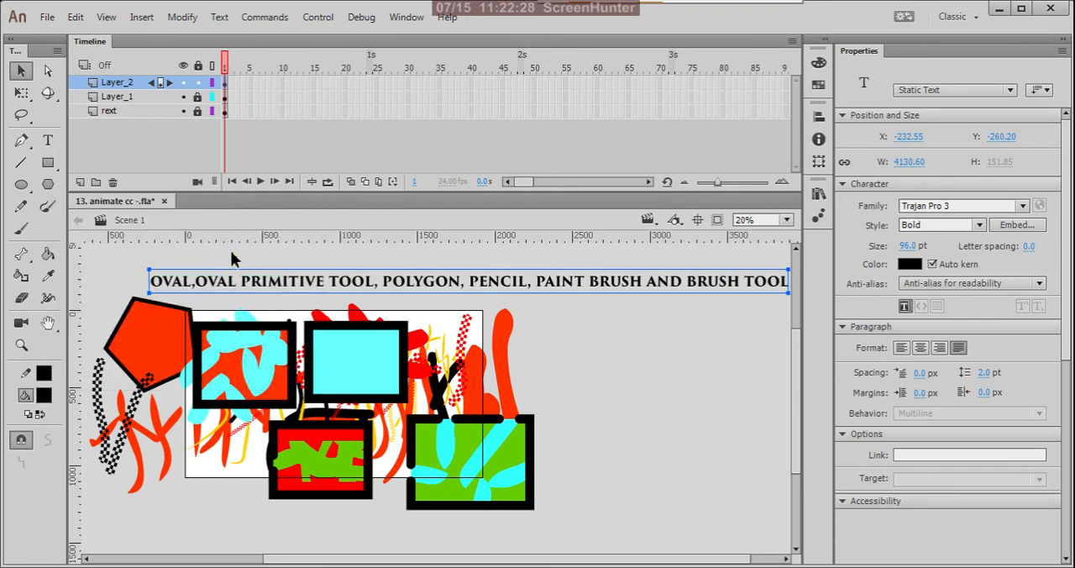
{"action": "left_click", "coordinate": [232, 255]}
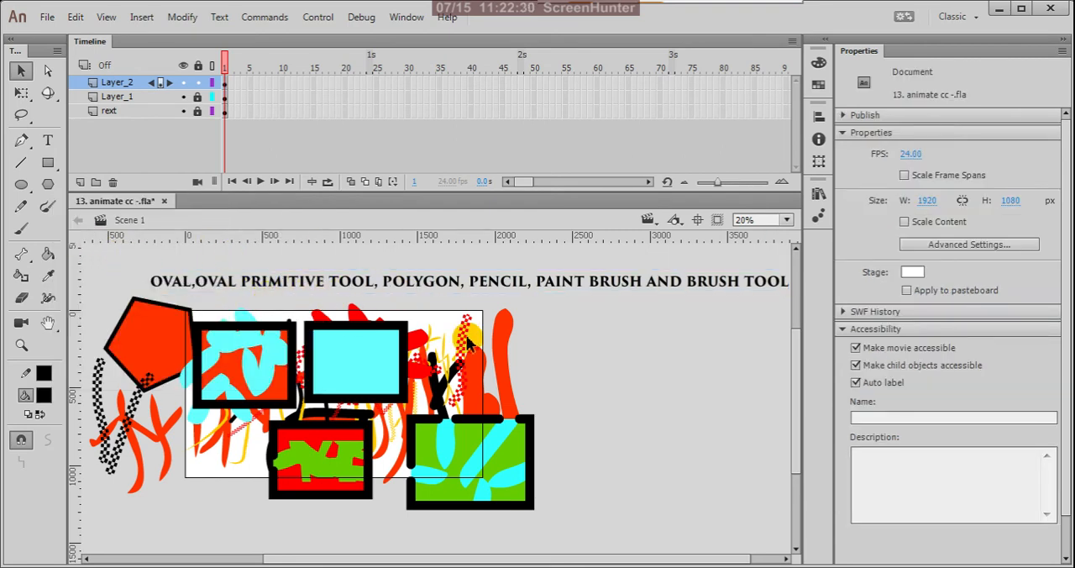
Break the text into three lines, starting new lines before "POLYGON" and "PAINT BRUSH", and end text editing.
{"action": "key", "text": "t"}
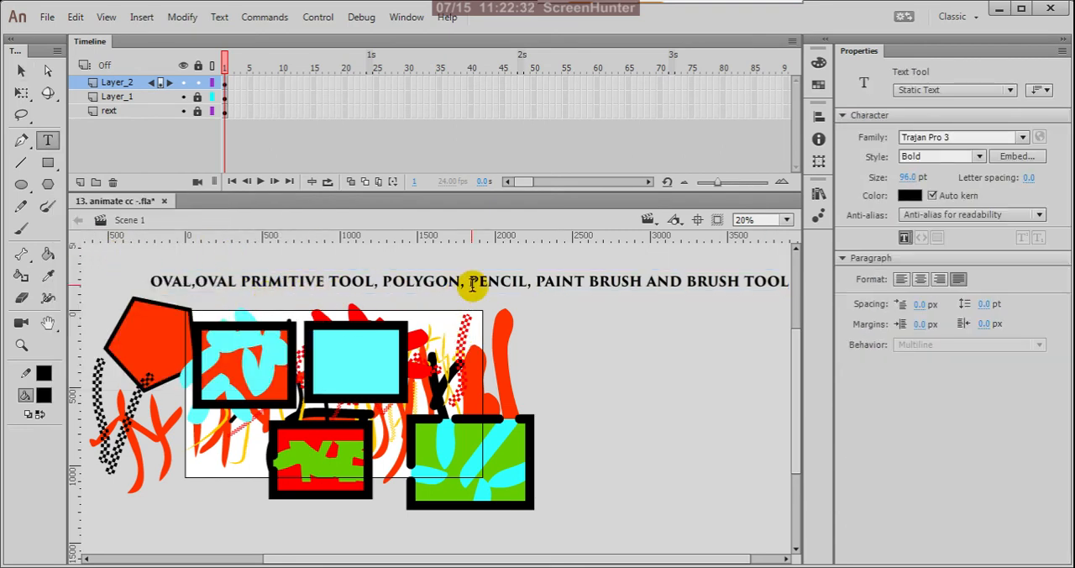
{"action": "left_click", "coordinate": [384, 283]}
{"action": "key", "text": "Return"}
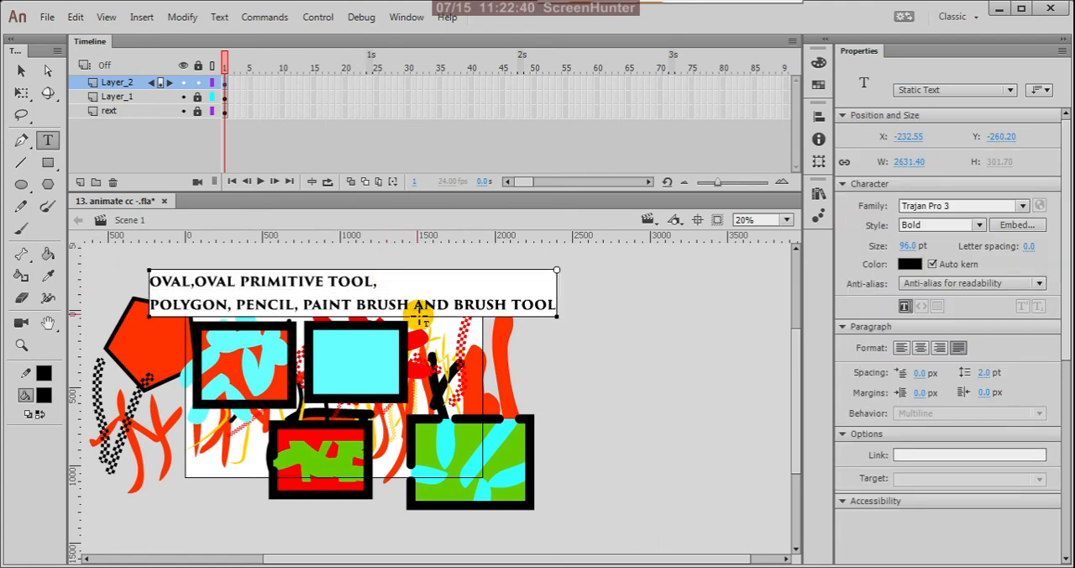
{"action": "left_click", "coordinate": [305, 306]}
{"action": "key", "text": "Return"}
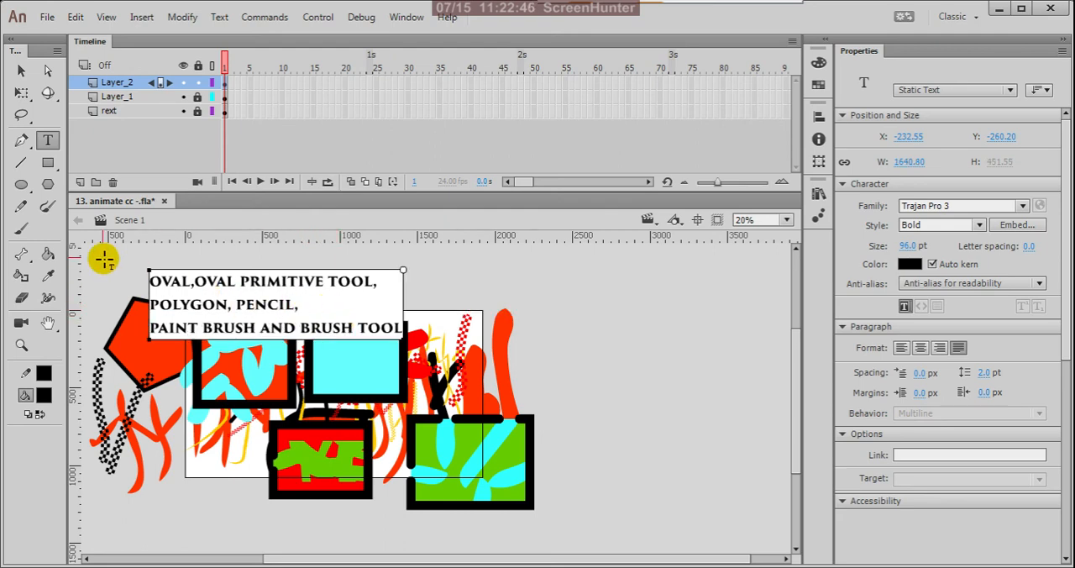
{"action": "left_click", "coordinate": [21, 71]}
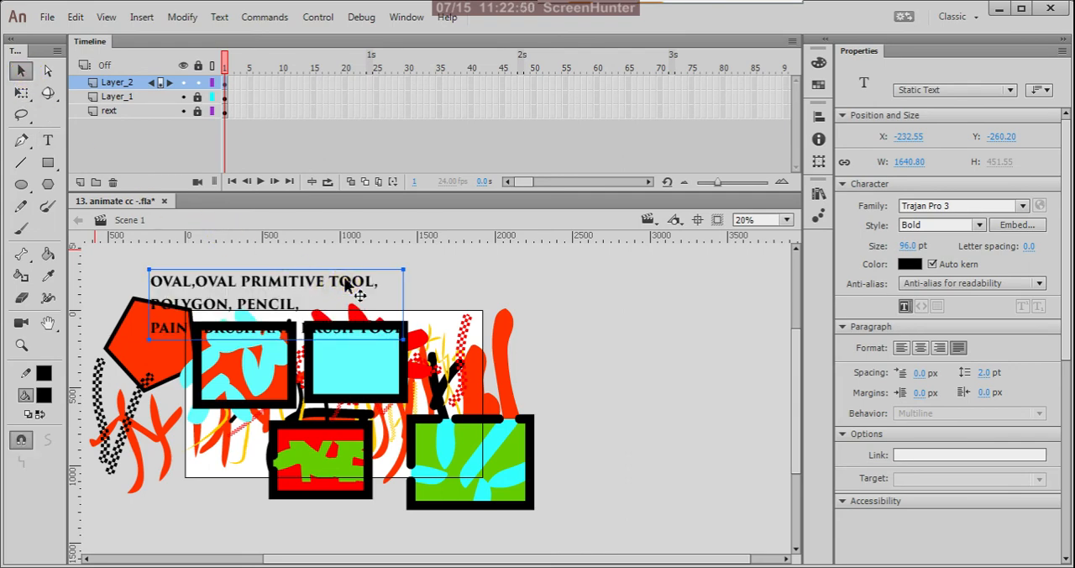
Move the three-line text block clear of the artwork above the stage, to about X 555, Y -448.
{"action": "left_click_drag", "start_coordinate": [348, 281], "coordinate": [467, 251]}
{"action": "key", "text": "ctrl+minus"}
{"action": "key", "text": "ctrl+equal"}
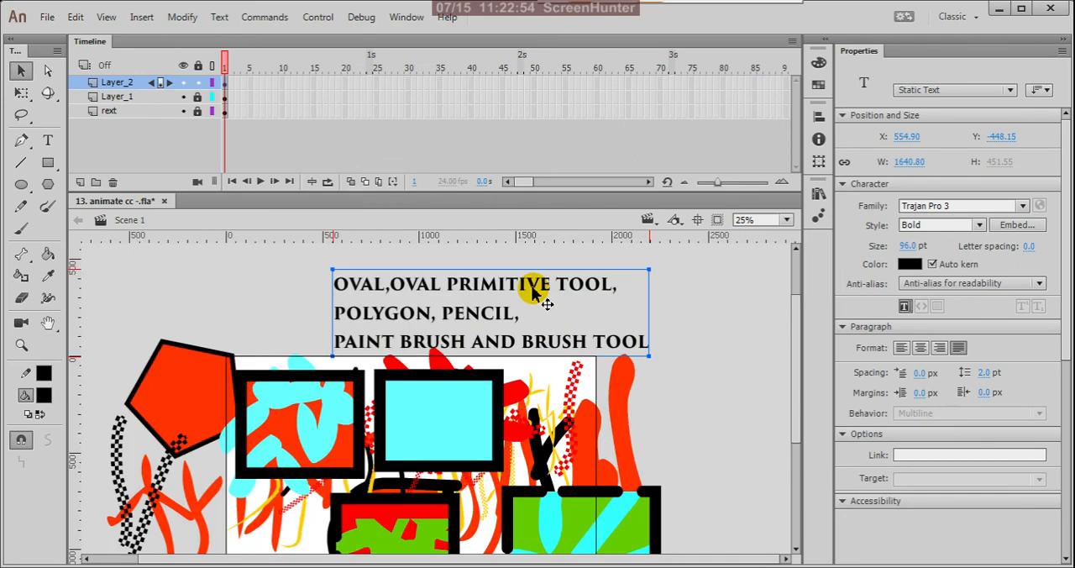
Scale the text block down to about 929 px wide with Free Transform and place it above the two upper rectangles.
{"action": "key", "text": "q"}
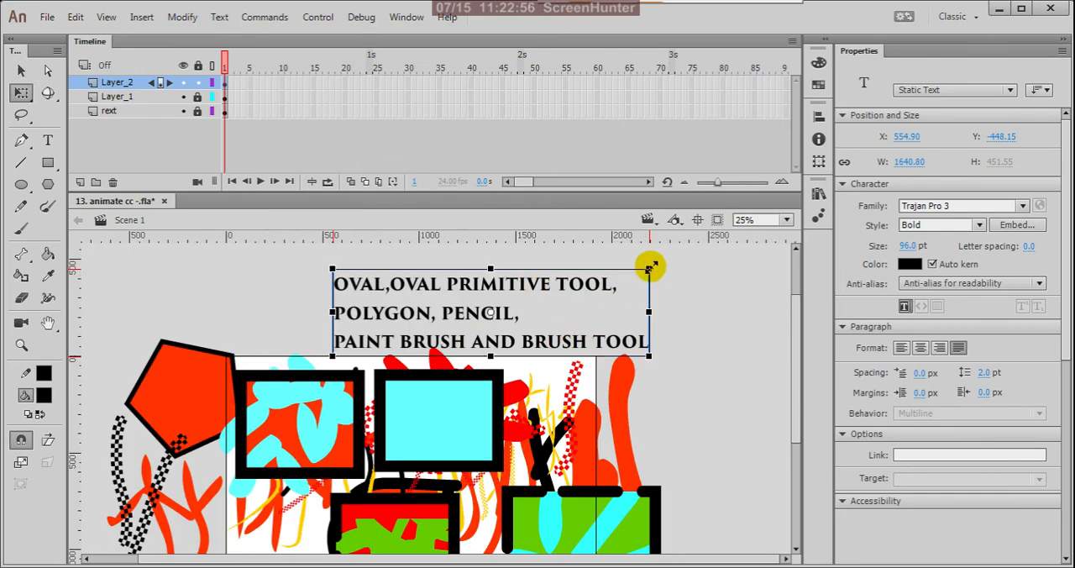
{"action": "left_click_drag", "start_coordinate": [650, 268], "coordinate": [580, 288]}
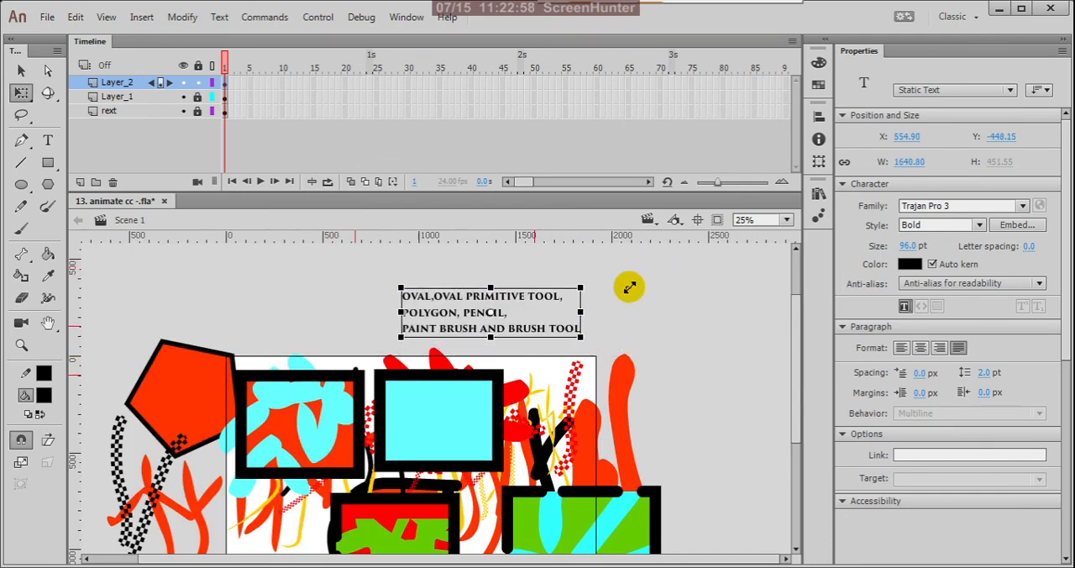
{"action": "left_click_drag", "start_coordinate": [475, 302], "coordinate": [378, 317]}
{"action": "left_click", "coordinate": [551, 308]}
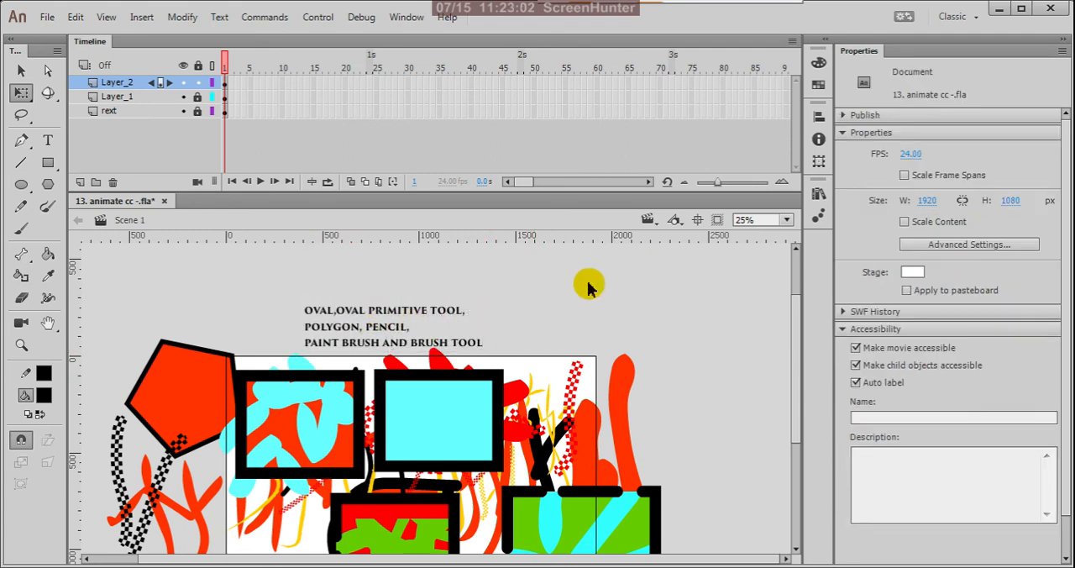
{"action": "key", "text": "ctrl+minus"}
{"action": "scroll", "coordinate": [413, 353], "scroll_direction": "up", "scroll_amount": 1}
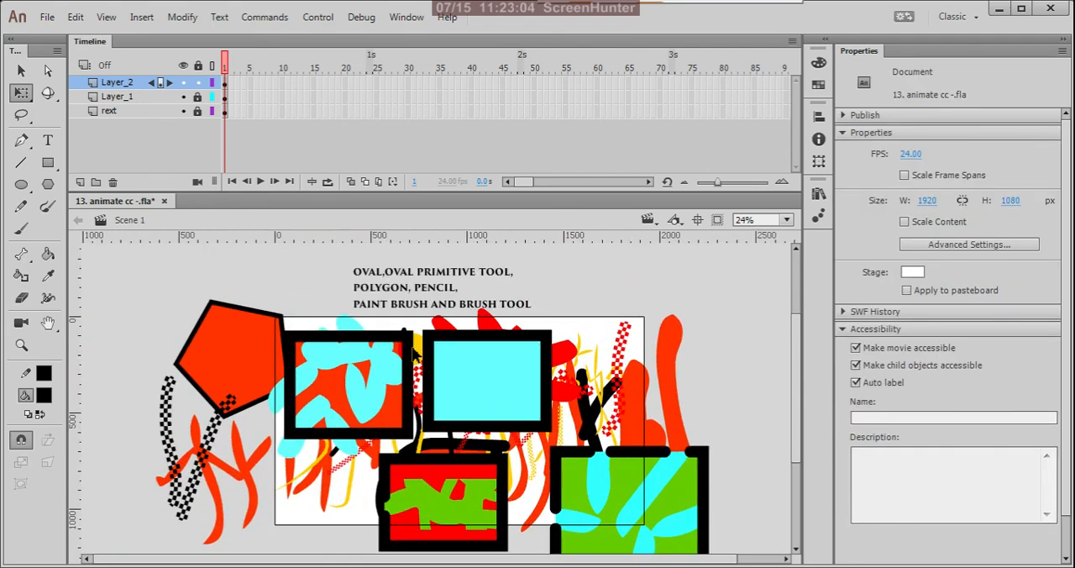
{"action": "scroll", "coordinate": [396, 279], "scroll_direction": "up", "scroll_amount": 2}
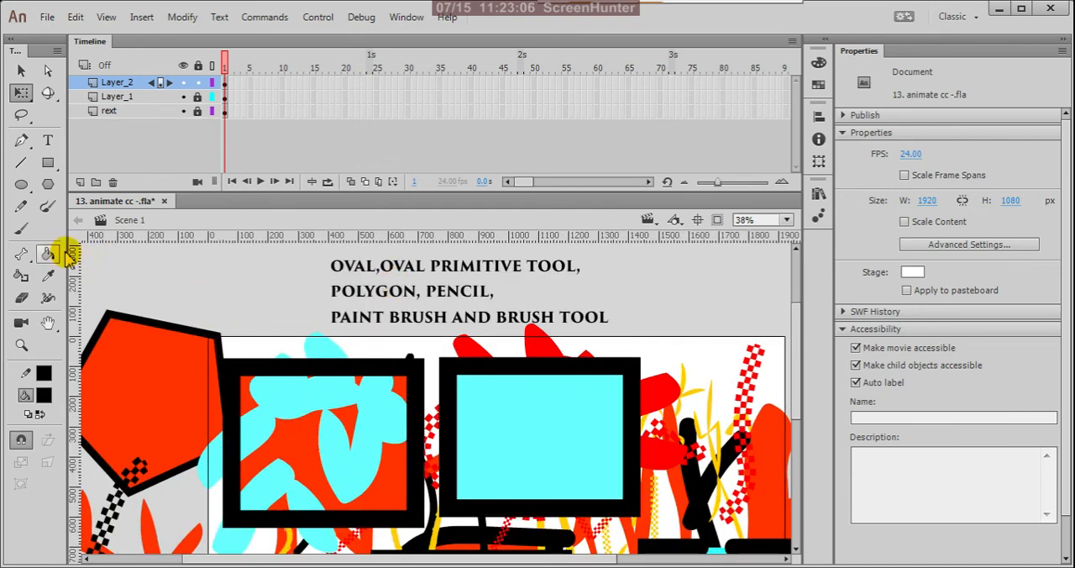
{"action": "left_click", "coordinate": [48, 140]}
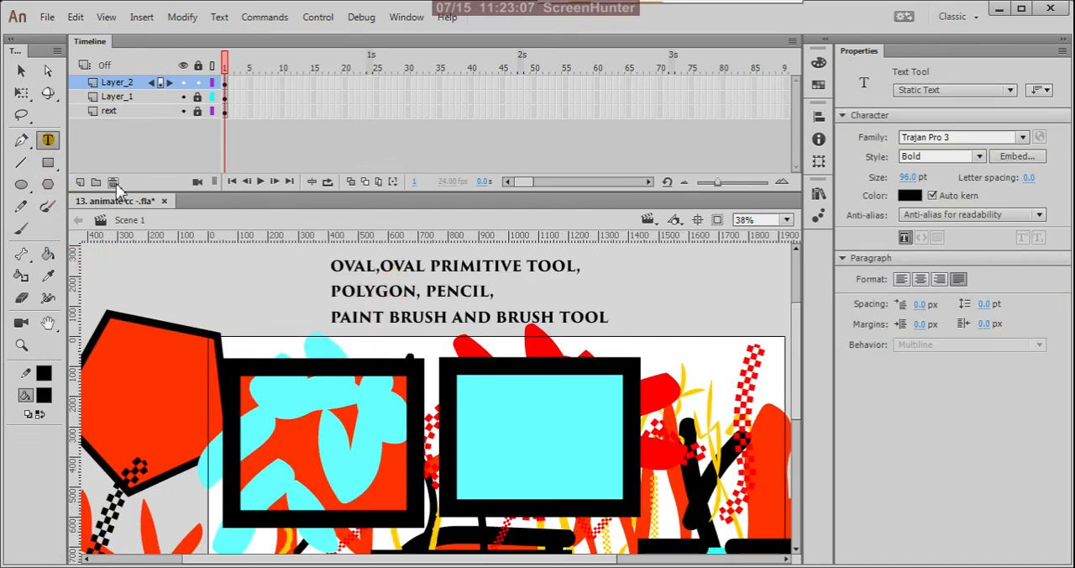
{"action": "left_click", "coordinate": [331, 266]}
{"action": "left_click_drag", "start_coordinate": [331, 265], "coordinate": [637, 334]}
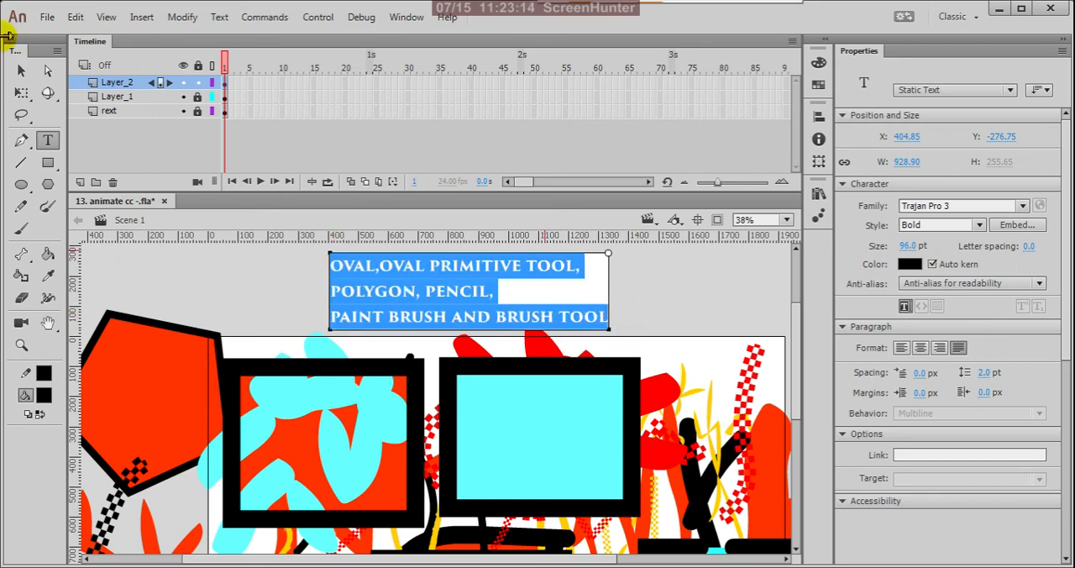
{"action": "left_click", "coordinate": [23, 74]}
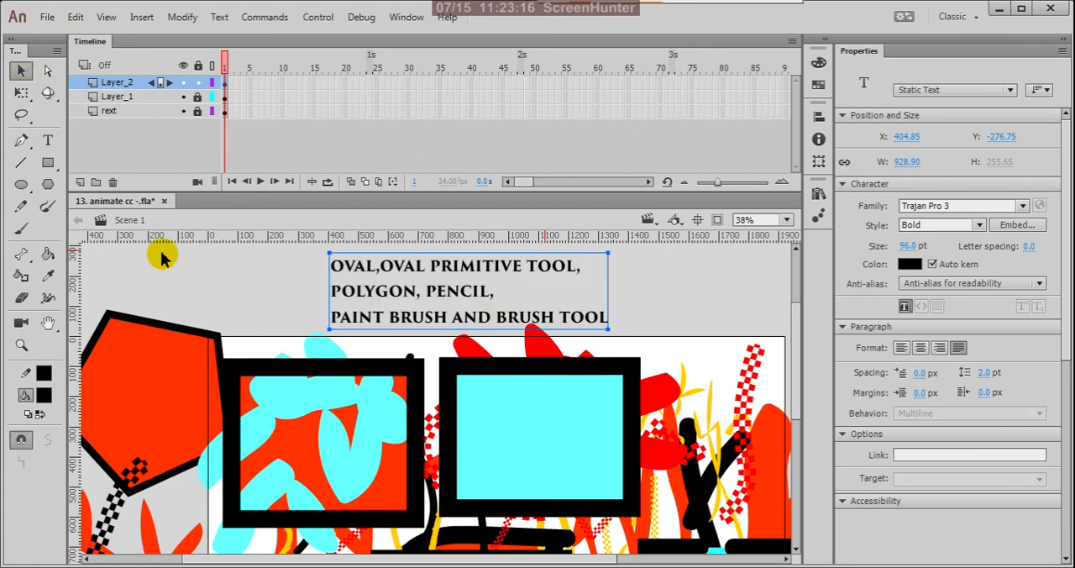
{"action": "left_click", "coordinate": [122, 148]}
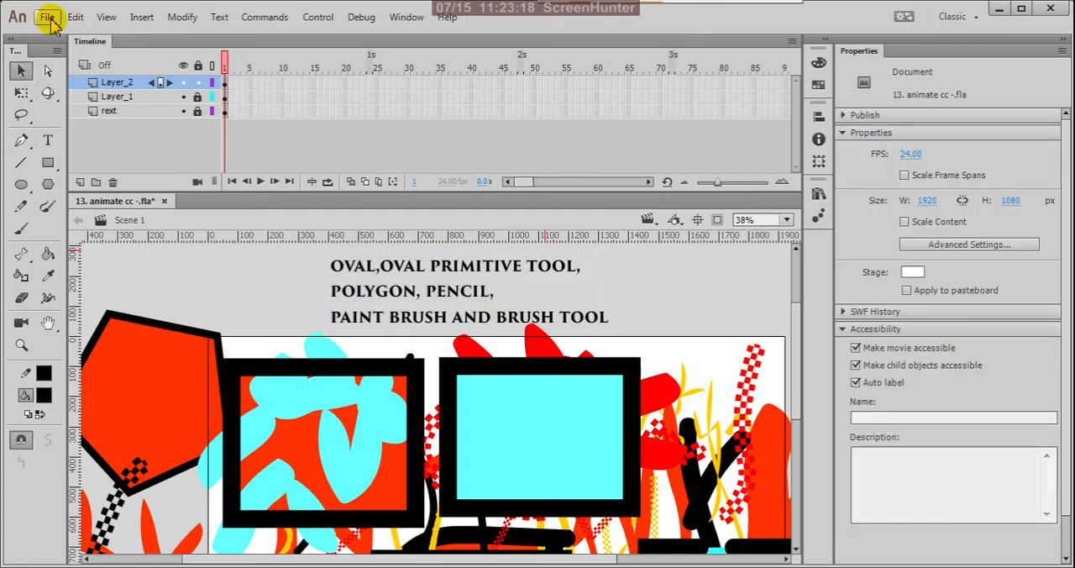
{"action": "left_click", "coordinate": [46, 17]}
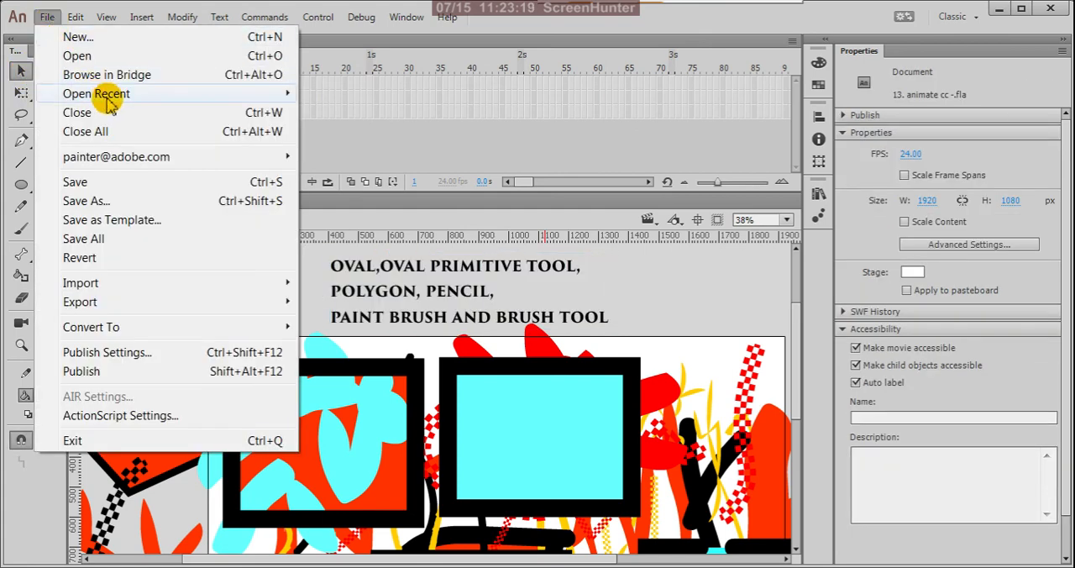
{"action": "left_click", "coordinate": [135, 199]}
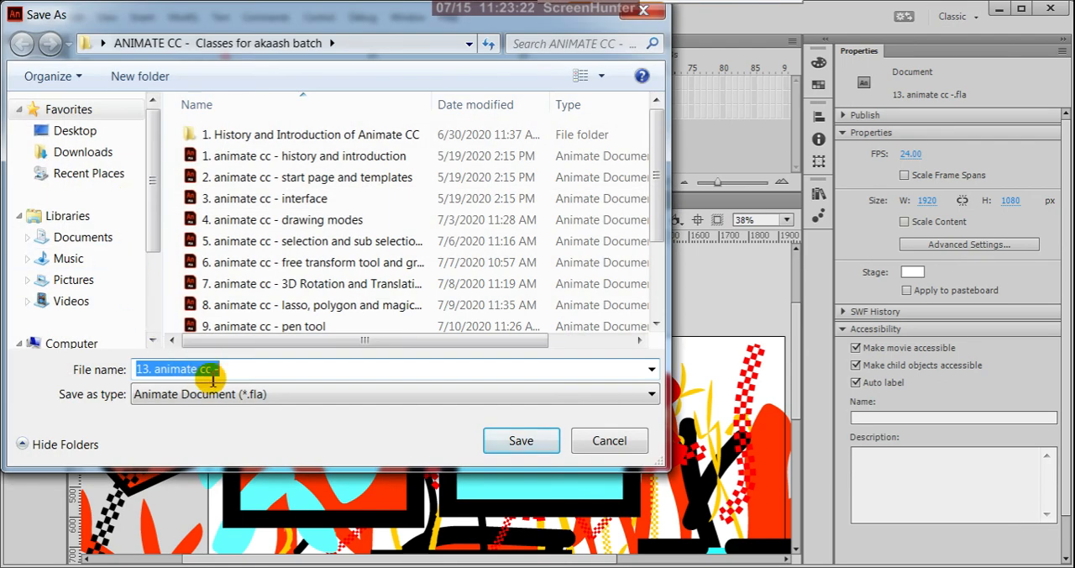
{"action": "left_click", "coordinate": [232, 369]}
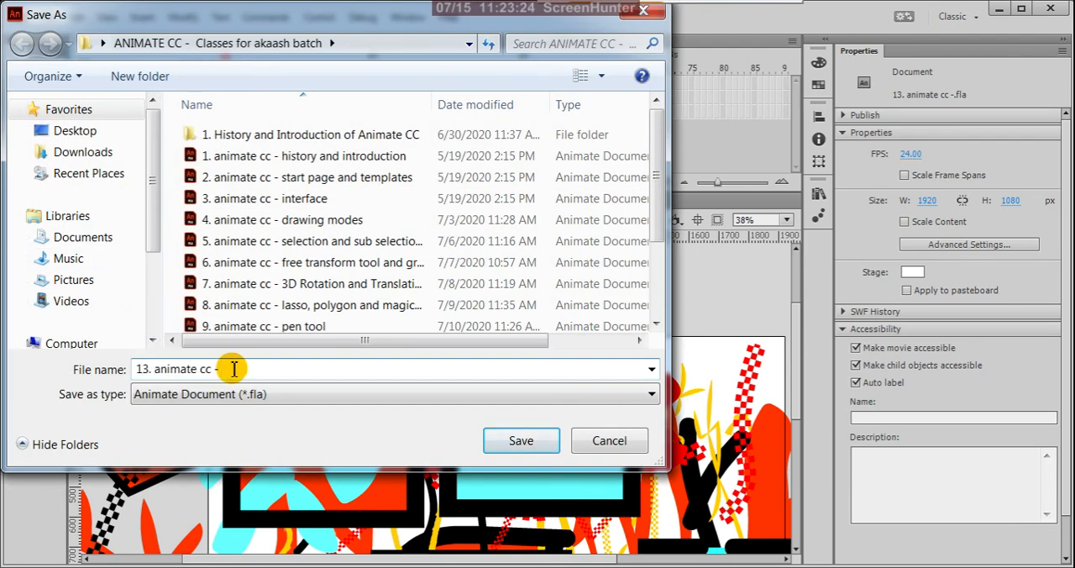
{"action": "type", "text": "oval,oval primitive tool,"}
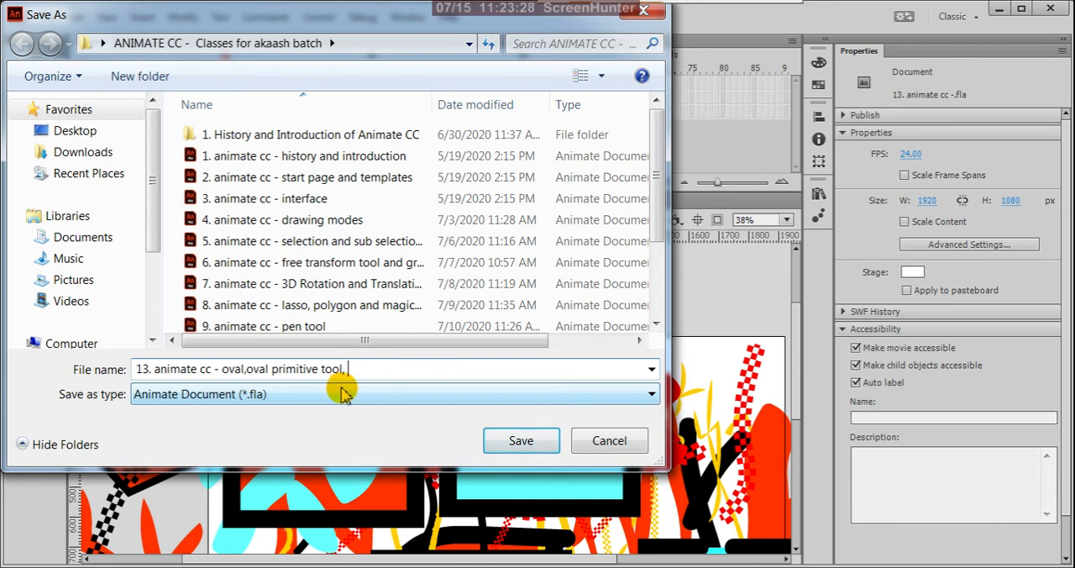
{"action": "left_click", "coordinate": [606, 443]}
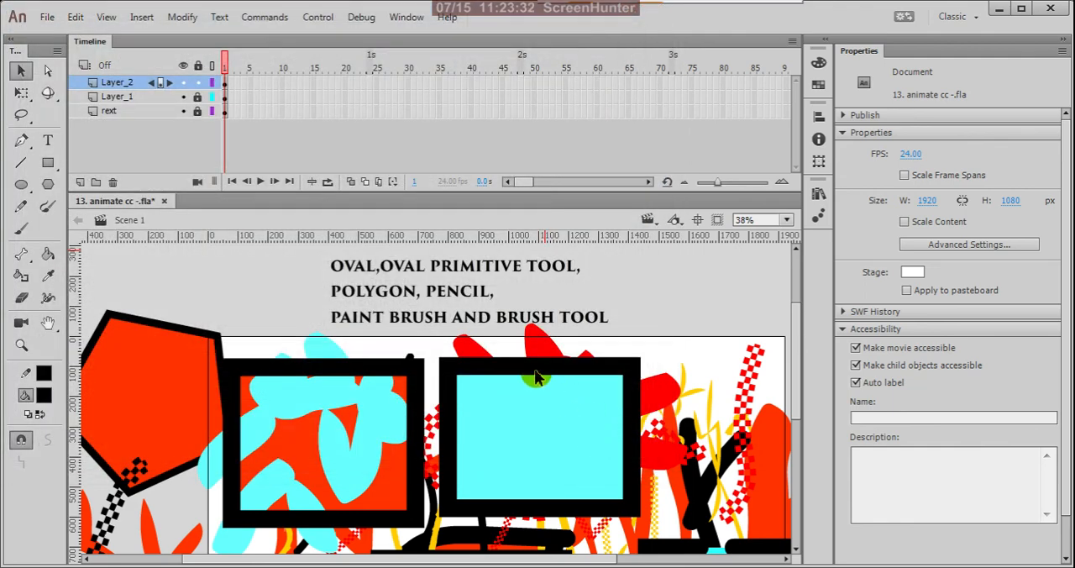
Select the entire text of the three-line tool list above the stage.
{"action": "left_click", "coordinate": [48, 140]}
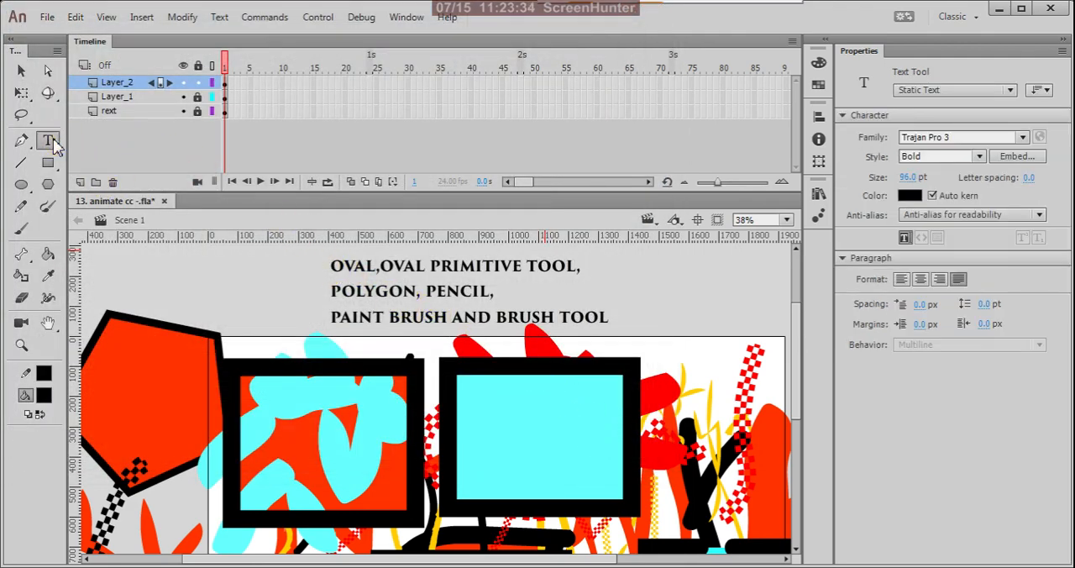
{"action": "left_click", "coordinate": [330, 263]}
{"action": "left_click_drag", "start_coordinate": [332, 265], "coordinate": [630, 326]}
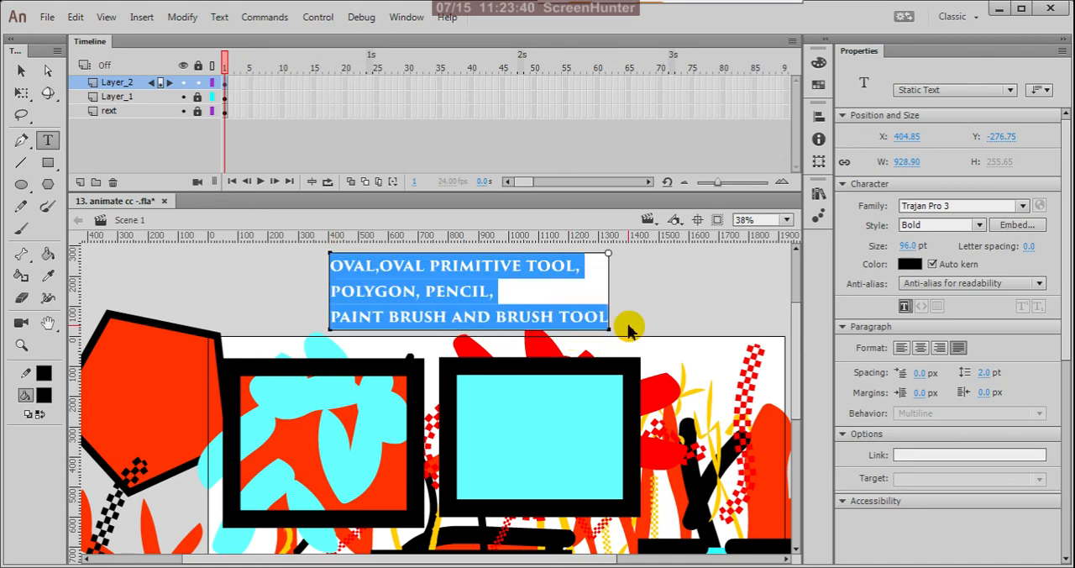
Save the document under the new name "13. animate cc - oval, oval primitive tool, pencil, polygon, paint brush and brush tool" as an Animate Document.
{"action": "left_click", "coordinate": [48, 17]}
{"action": "left_click", "coordinate": [82, 201]}
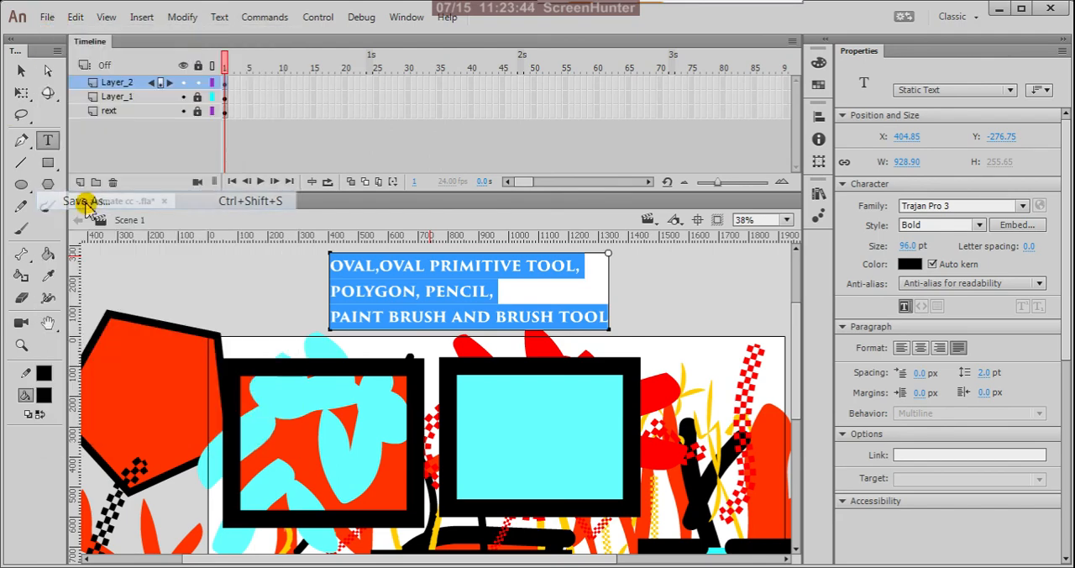
{"action": "left_click", "coordinate": [259, 365]}
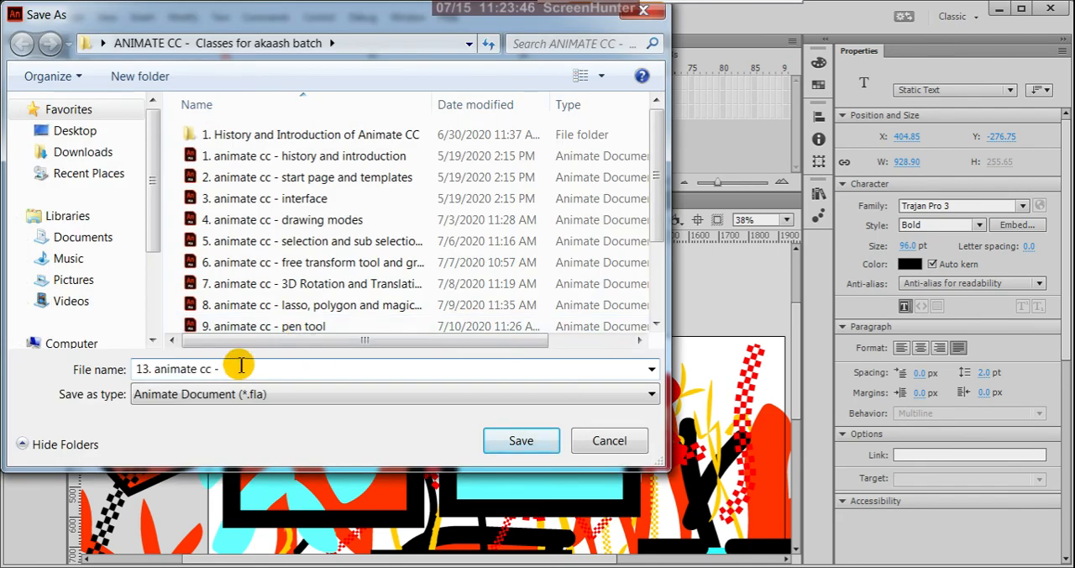
{"action": "type", "text": "oval,oval primitive tool, pencil,"}
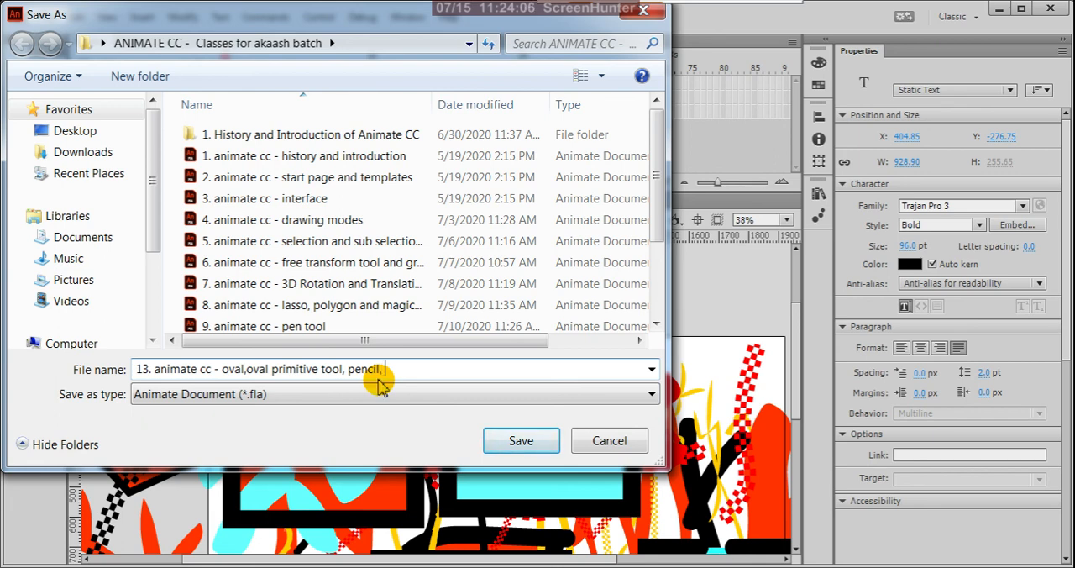
{"action": "type", "text": "polygon, paint brush"}
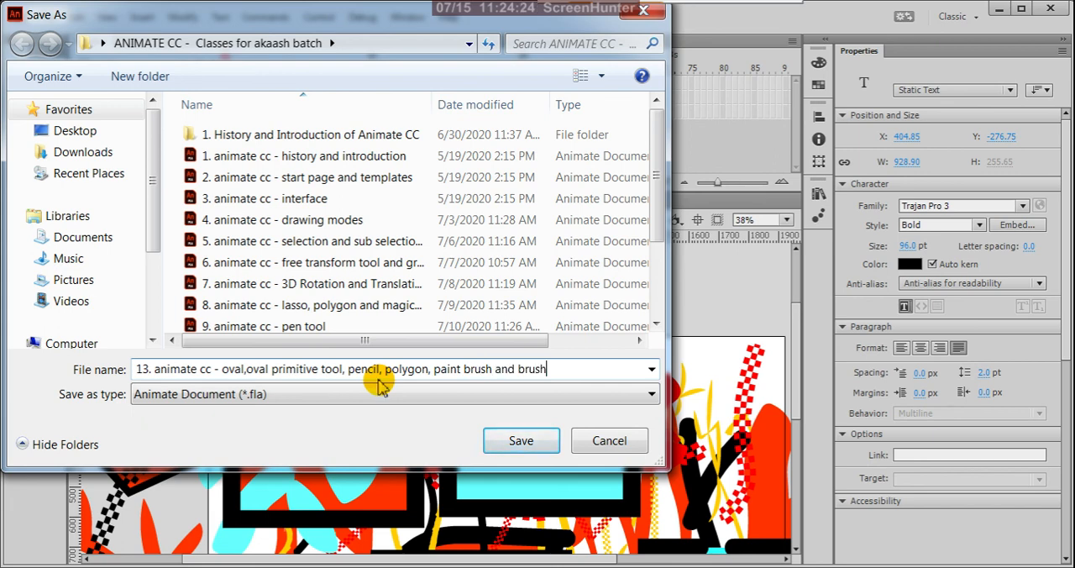
{"action": "type", "text": "and brush tool"}
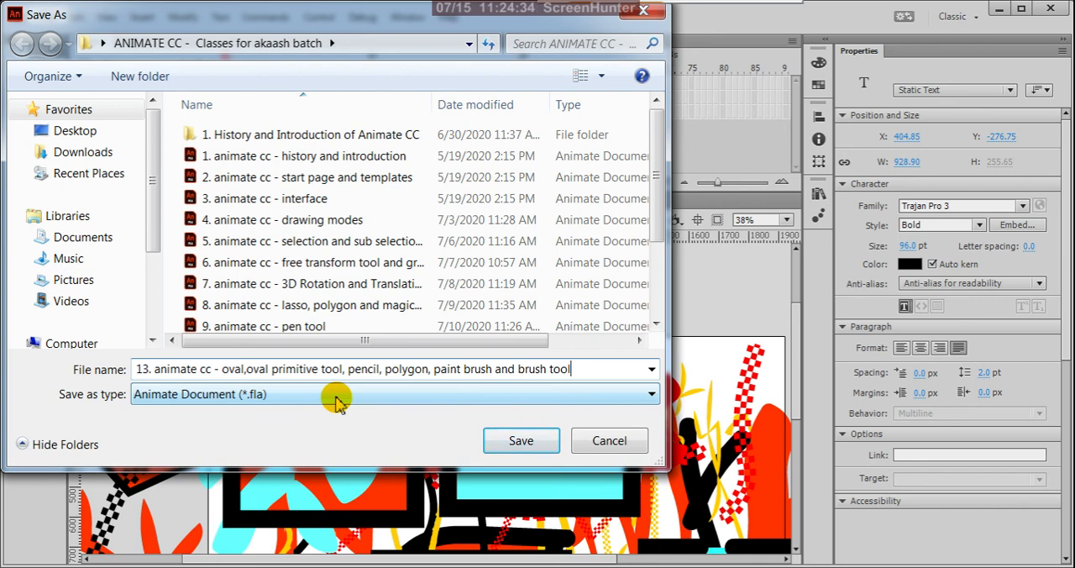
{"action": "left_click", "coordinate": [249, 370]}
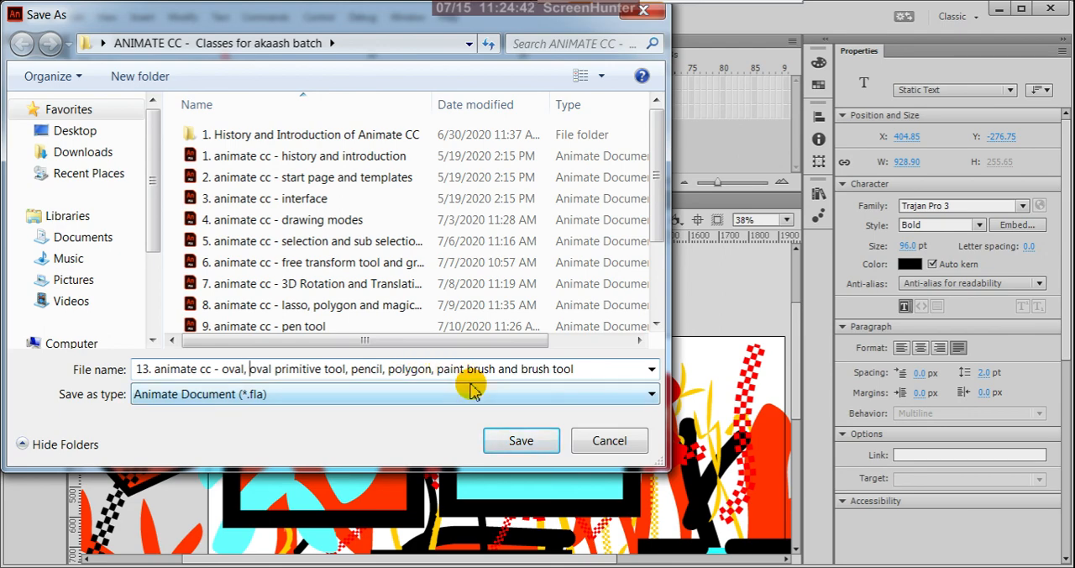
{"action": "left_click", "coordinate": [521, 442]}
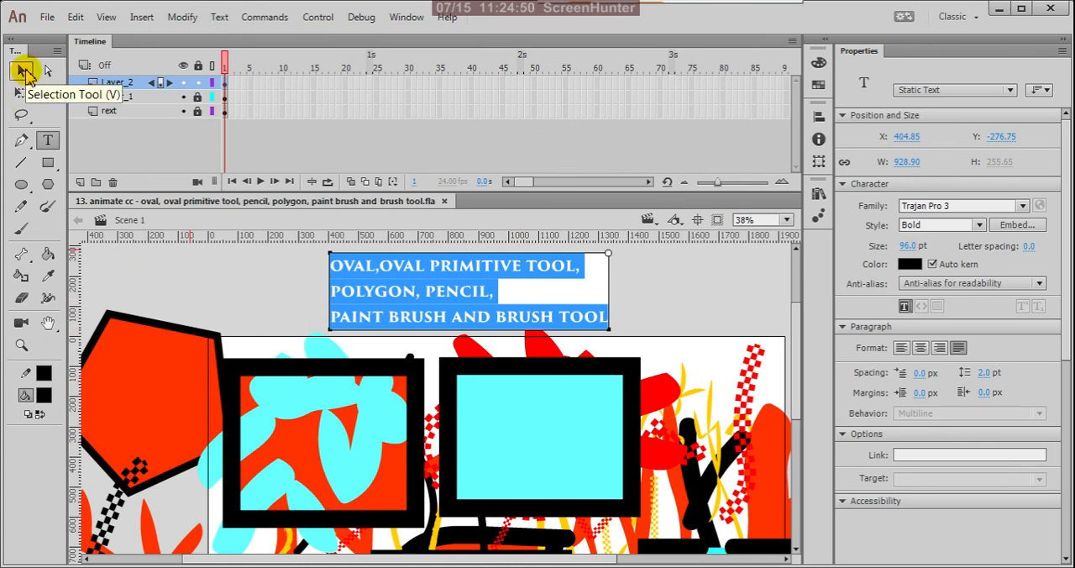
Switch the PolyStar tool to the star style and draw a star about 590 by 620 px over the second upper rectangle.
{"action": "left_click", "coordinate": [24, 72]}
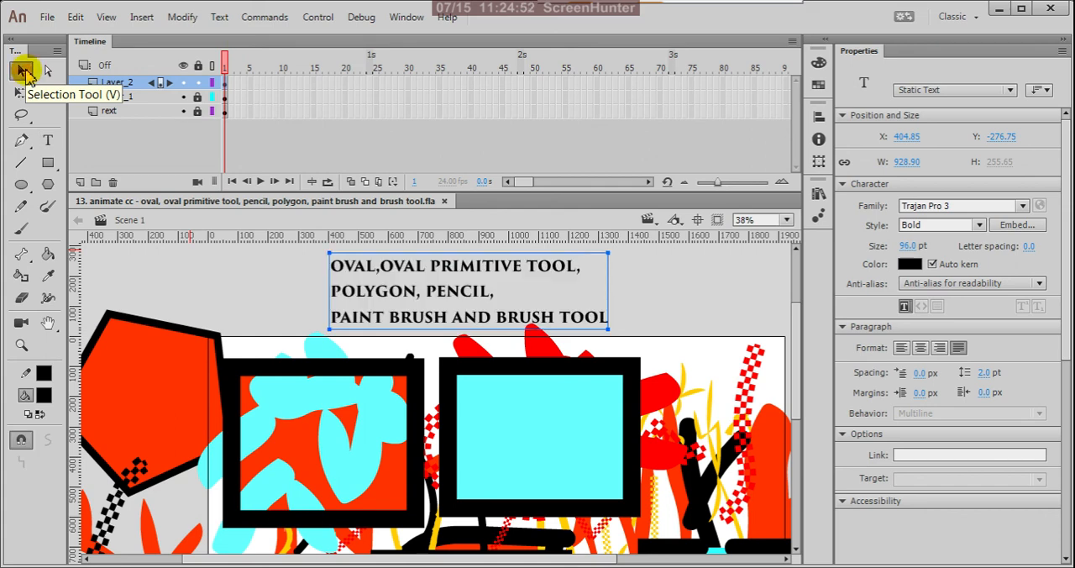
{"action": "left_click", "coordinate": [52, 190]}
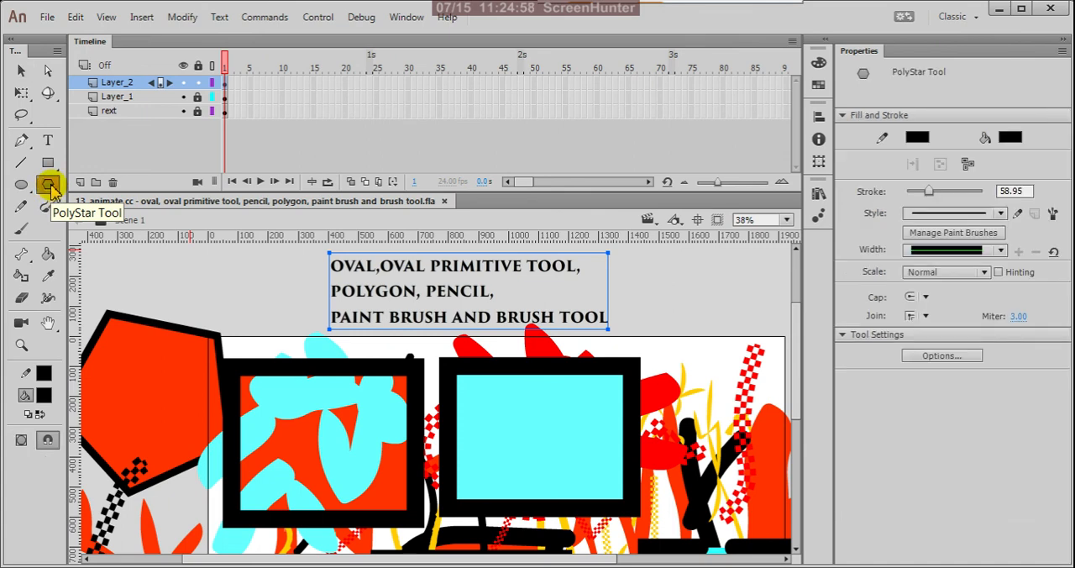
{"action": "left_click", "coordinate": [930, 357]}
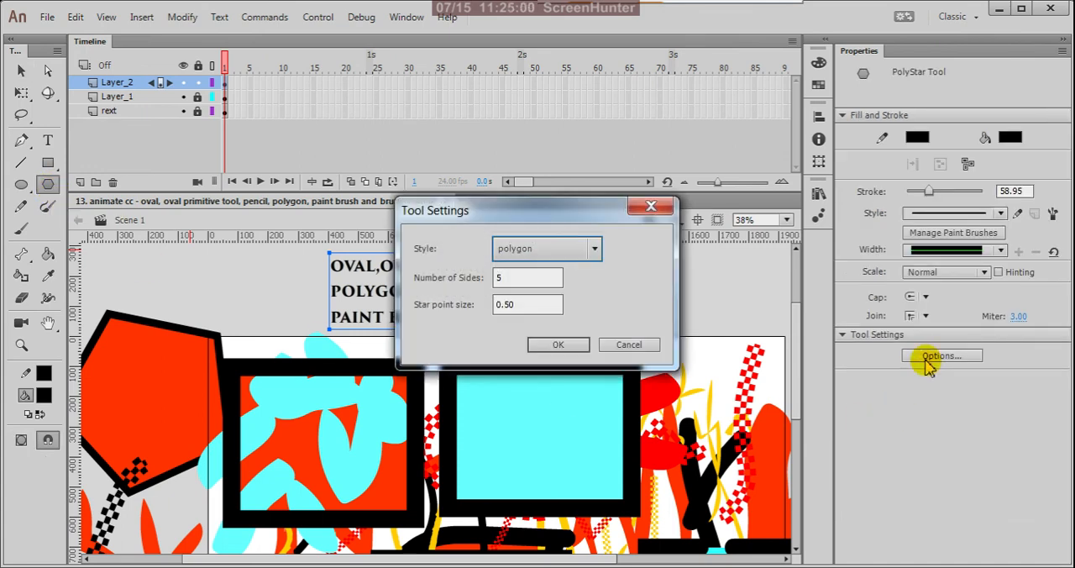
{"action": "left_click", "coordinate": [594, 249]}
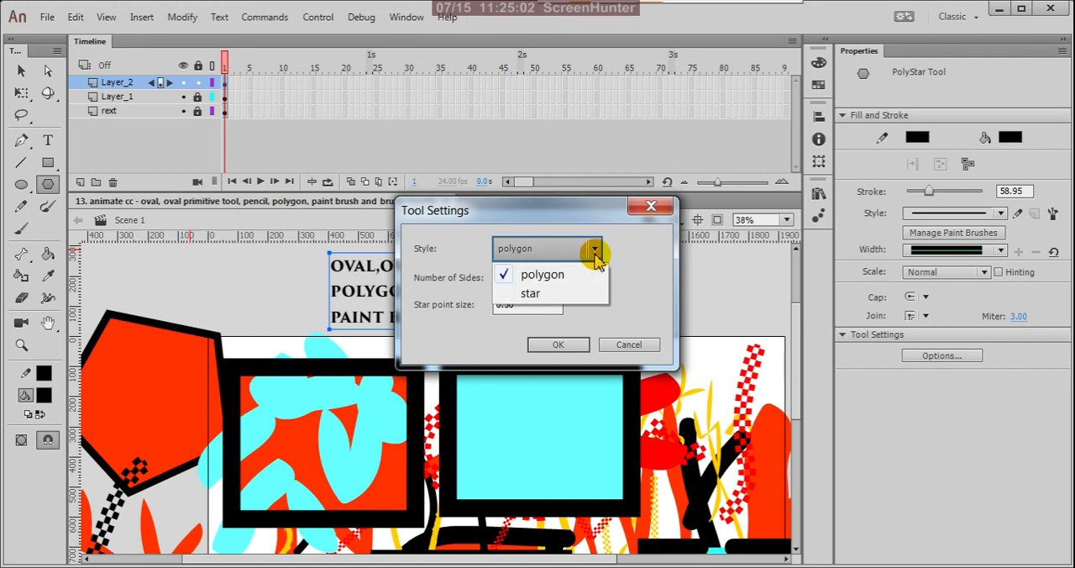
{"action": "left_click", "coordinate": [558, 293]}
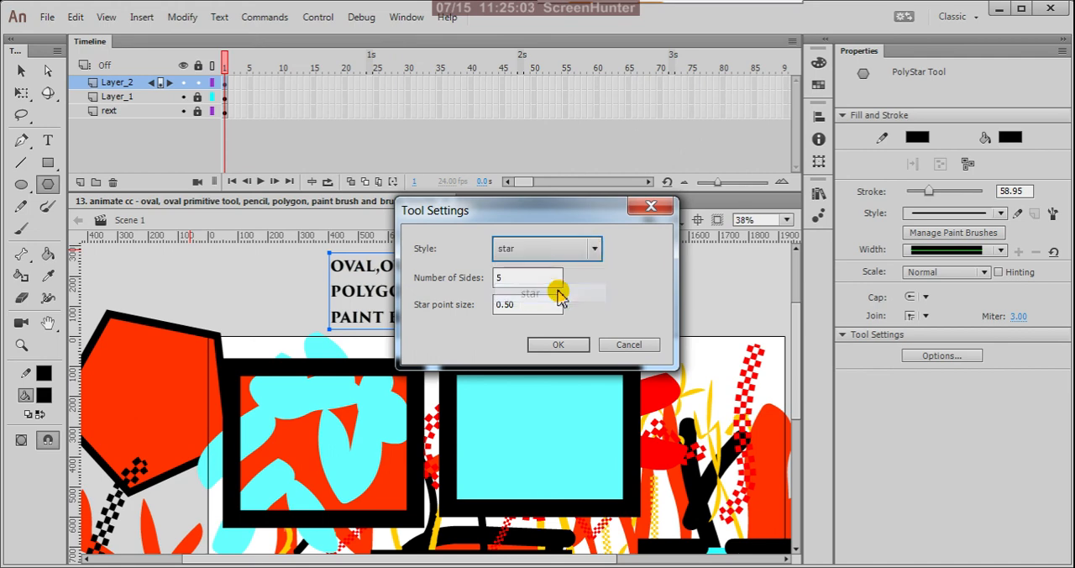
{"action": "left_click", "coordinate": [559, 345]}
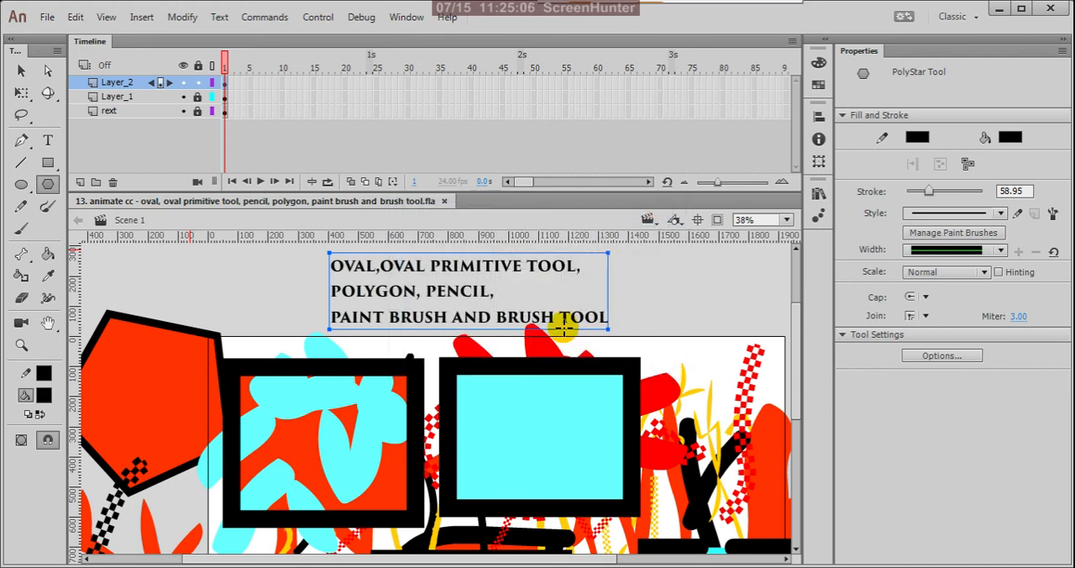
{"action": "mouse_move", "coordinate": [562, 359]}
{"action": "left_mouse_down"}
{"action": "mouse_move", "coordinate": [630, 418]}
{"action": "mouse_move", "coordinate": [645, 418]}
{"action": "left_mouse_up"}
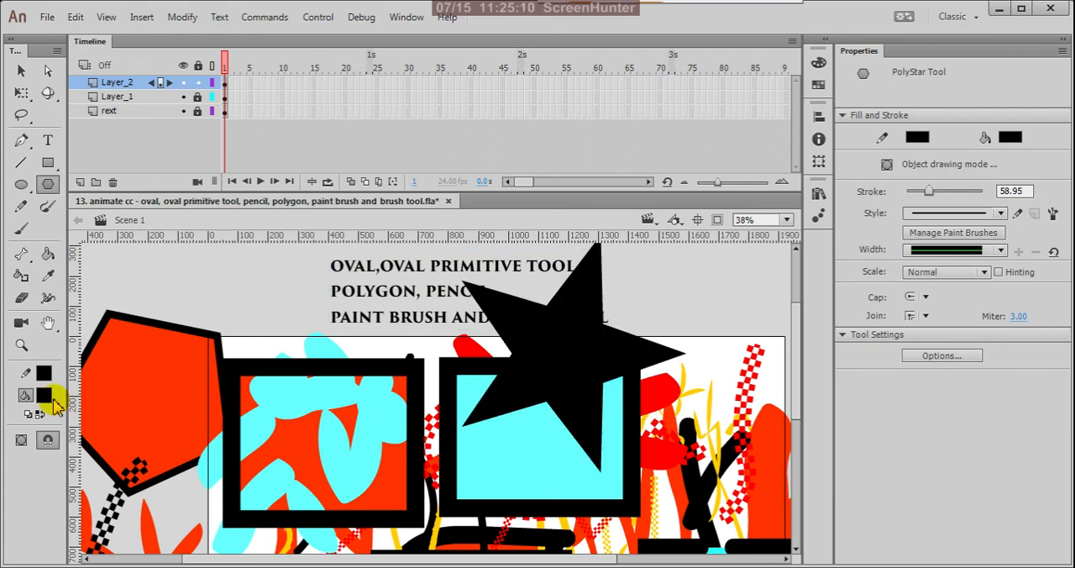
Recolor the new star's fill to #FF3300 and deselect it.
{"action": "left_click", "coordinate": [21, 70]}
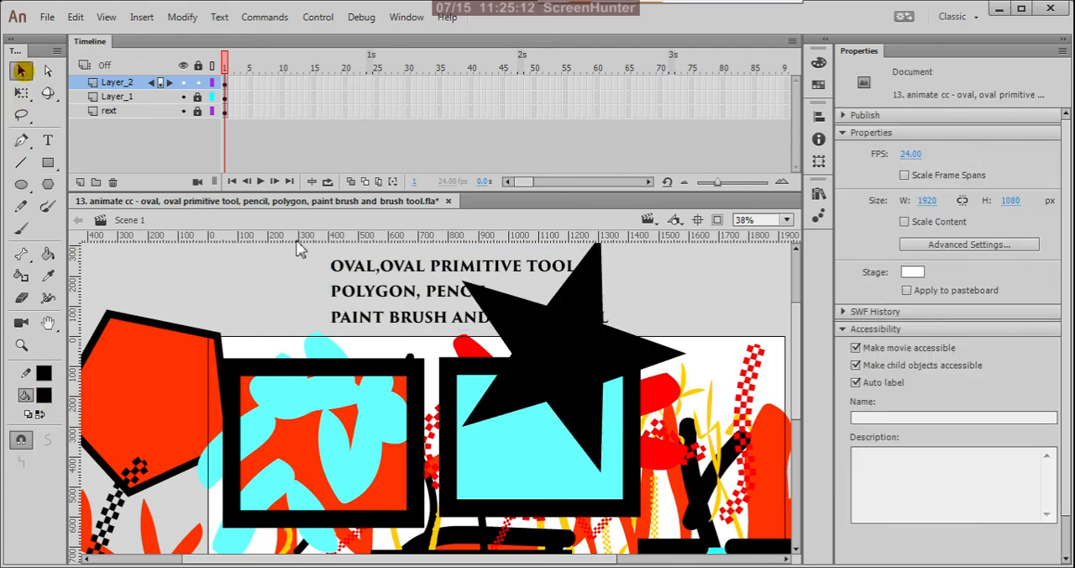
{"action": "left_click", "coordinate": [556, 350]}
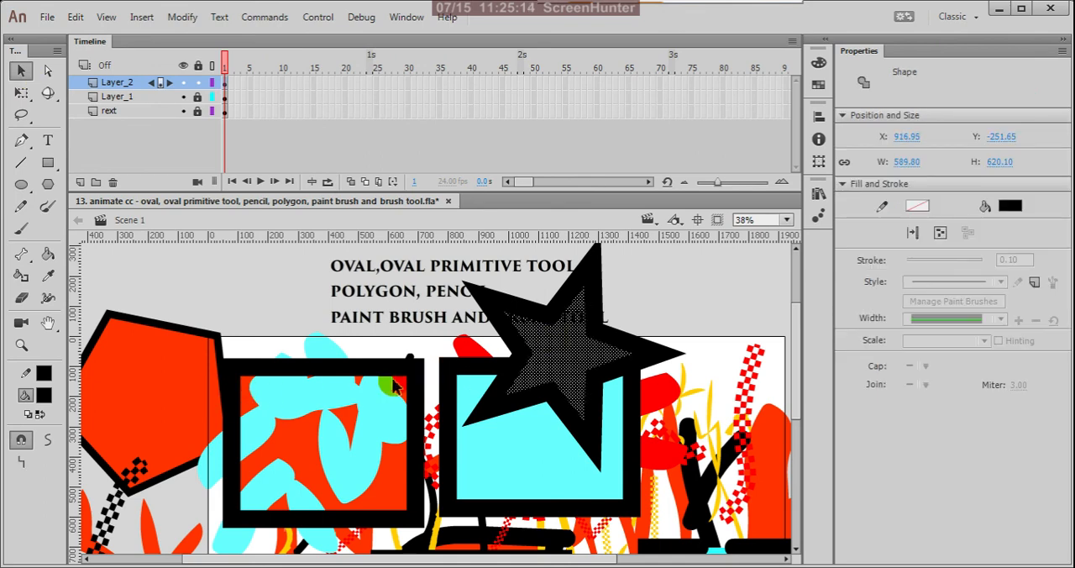
{"action": "left_click", "coordinate": [48, 396]}
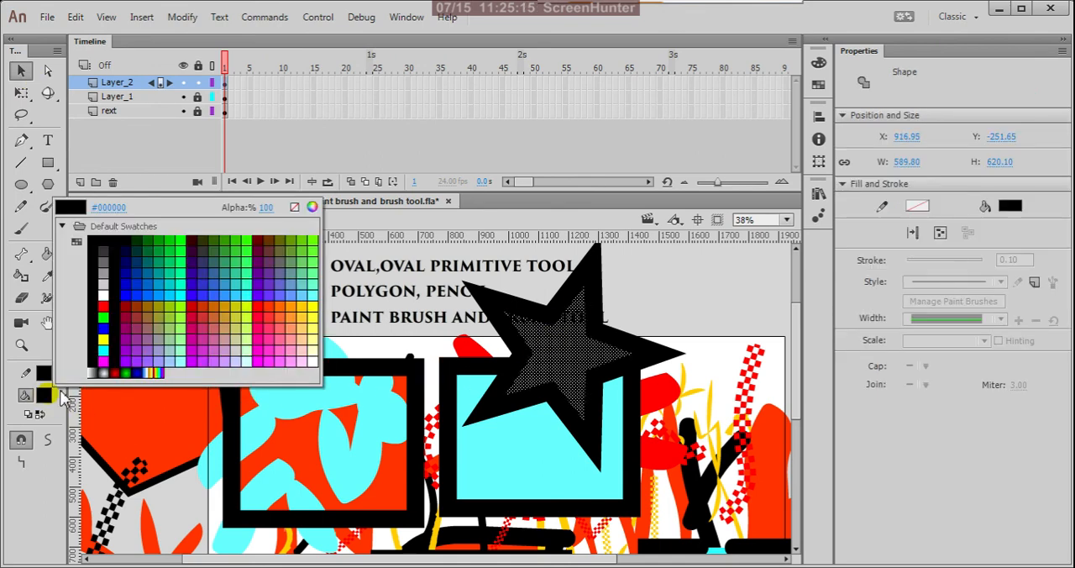
{"action": "left_click", "coordinate": [269, 309]}
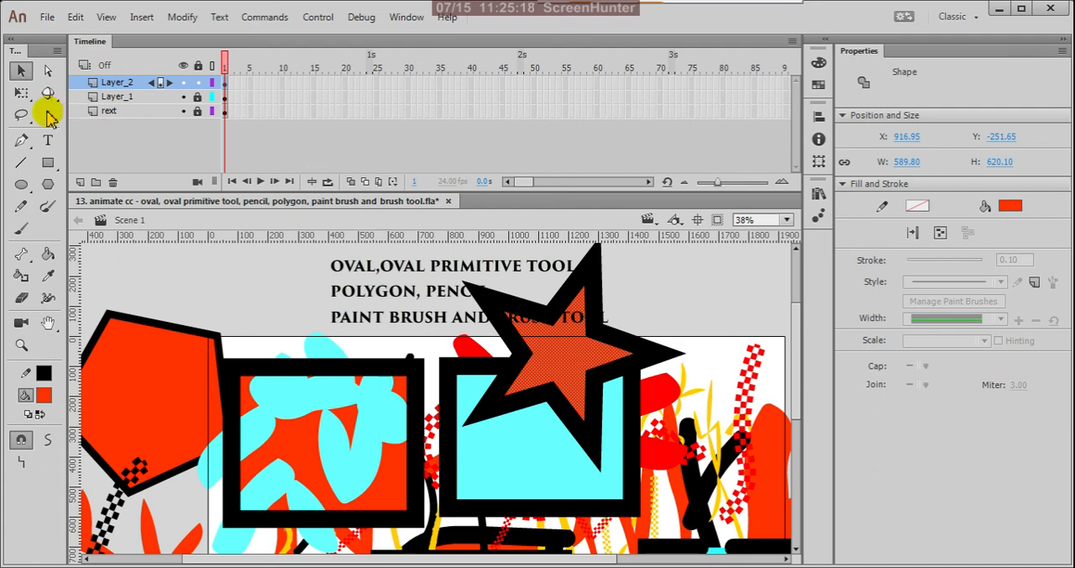
{"action": "left_click", "coordinate": [204, 283]}
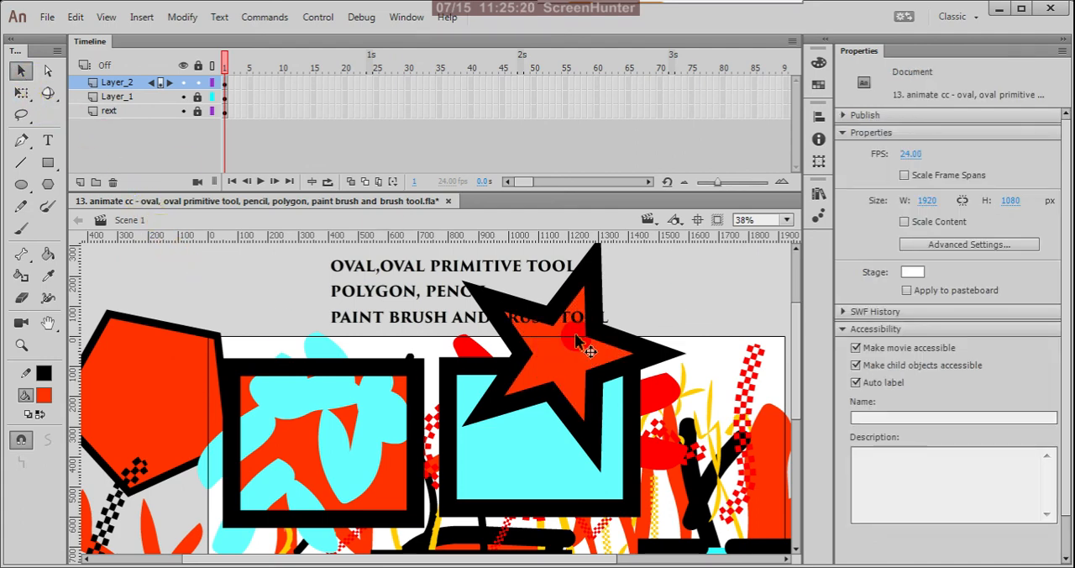
Select every stroke segment of the star's black outline and move the outline off its fill, toward the stage's upper right corner.
{"action": "left_click", "coordinate": [628, 353]}
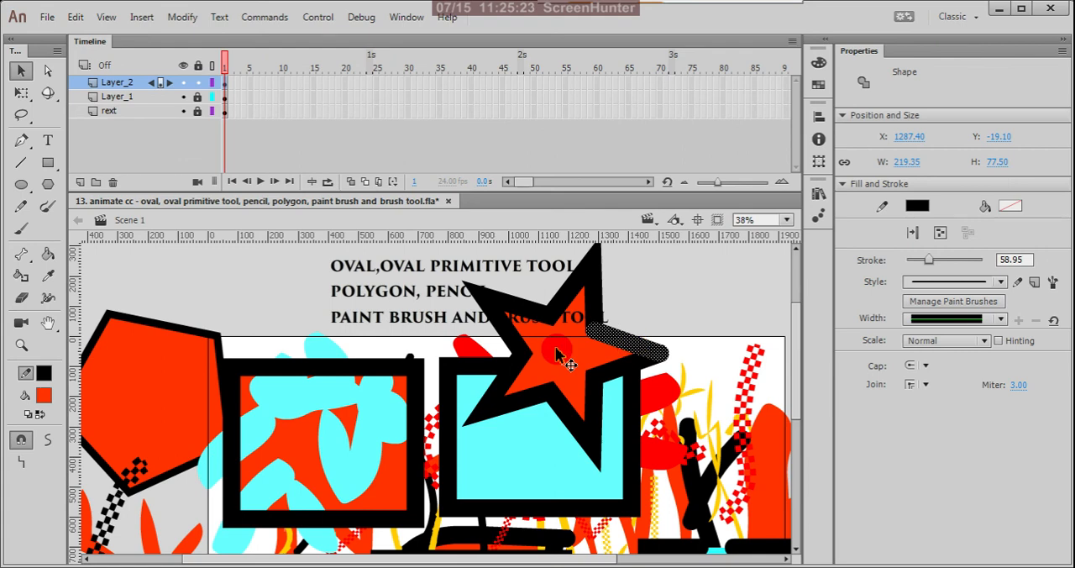
{"action": "left_click", "coordinate": [588, 306], "text": "shift"}
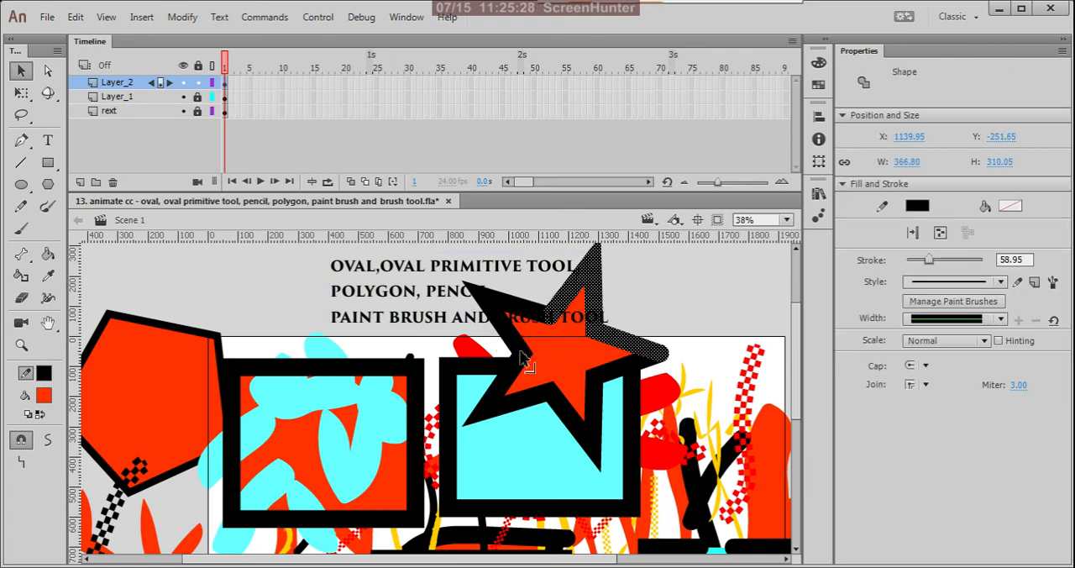
{"action": "left_click", "coordinate": [504, 388], "text": "shift"}
{"action": "left_click", "coordinate": [577, 430], "text": "shift"}
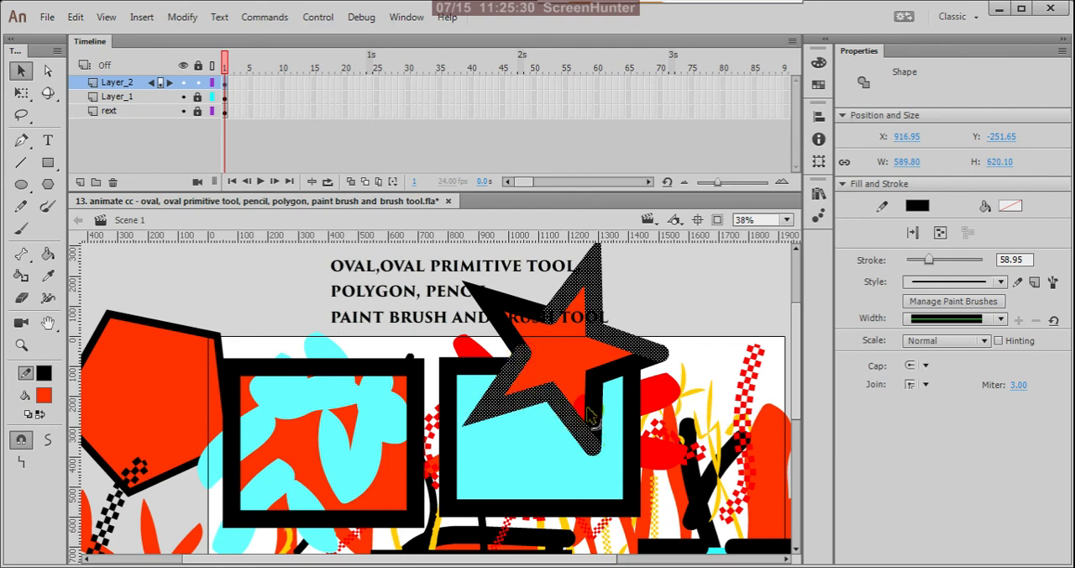
{"action": "left_click", "coordinate": [594, 403], "text": "shift"}
{"action": "left_click", "coordinate": [613, 373], "text": "shift"}
{"action": "left_click", "coordinate": [521, 356], "text": "shift"}
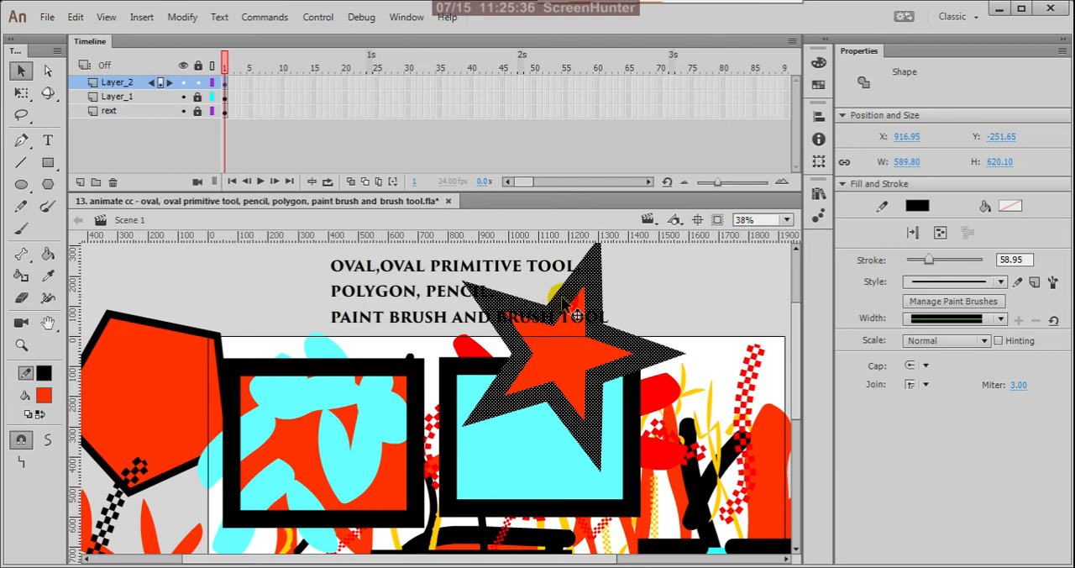
{"action": "mouse_move", "coordinate": [570, 312]}
{"action": "left_mouse_down"}
{"action": "mouse_move", "coordinate": [628, 401]}
{"action": "mouse_move", "coordinate": [617, 390]}
{"action": "mouse_move", "coordinate": [657, 315]}
{"action": "mouse_move", "coordinate": [678, 305]}
{"action": "left_mouse_up"}
Delete the star fill left over the rectangle and fill the moved outline with the same orange-red using the Paint Bucket.
{"action": "scroll", "coordinate": [637, 335], "scroll_direction": "down", "scroll_amount": 2}
{"action": "left_click", "coordinate": [501, 356]}
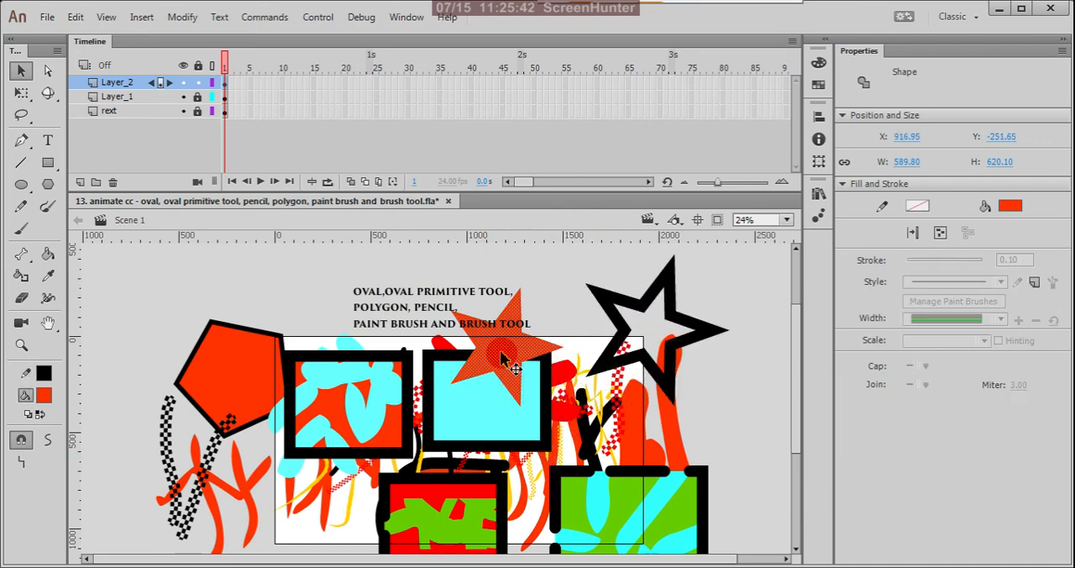
{"action": "key", "text": "Delete"}
{"action": "key", "text": "k"}
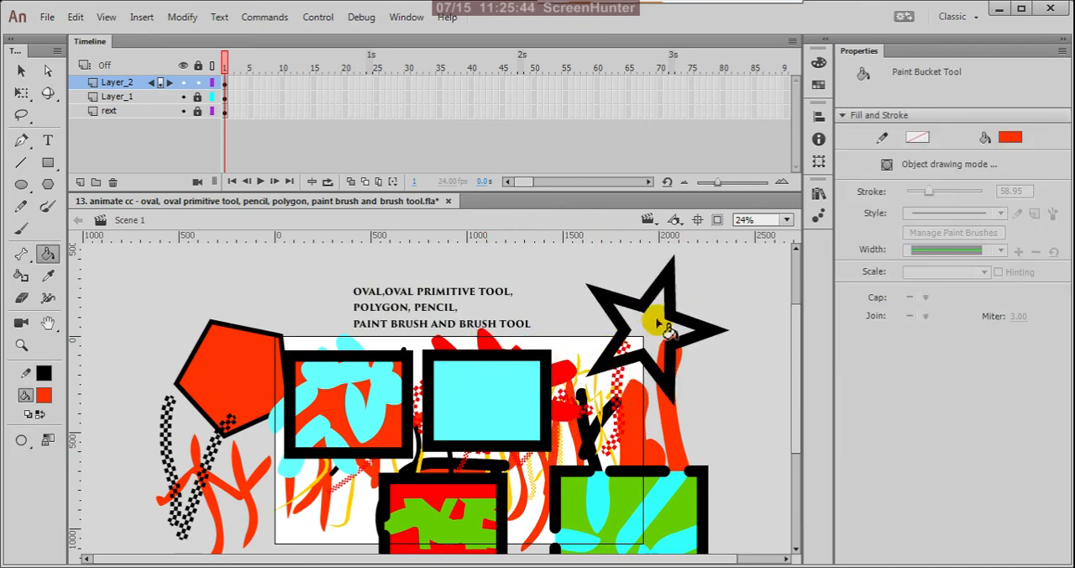
{"action": "left_click", "coordinate": [645, 323]}
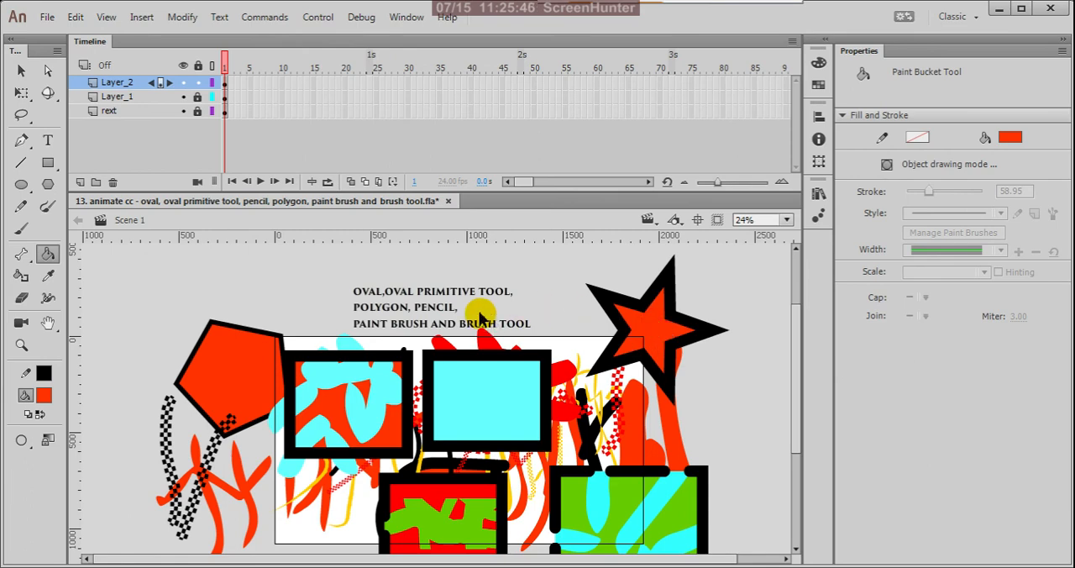
Set the PolyStar tool's number of sides to 9, keeping the star style.
{"action": "key", "text": "v"}
{"action": "left_click", "coordinate": [48, 184]}
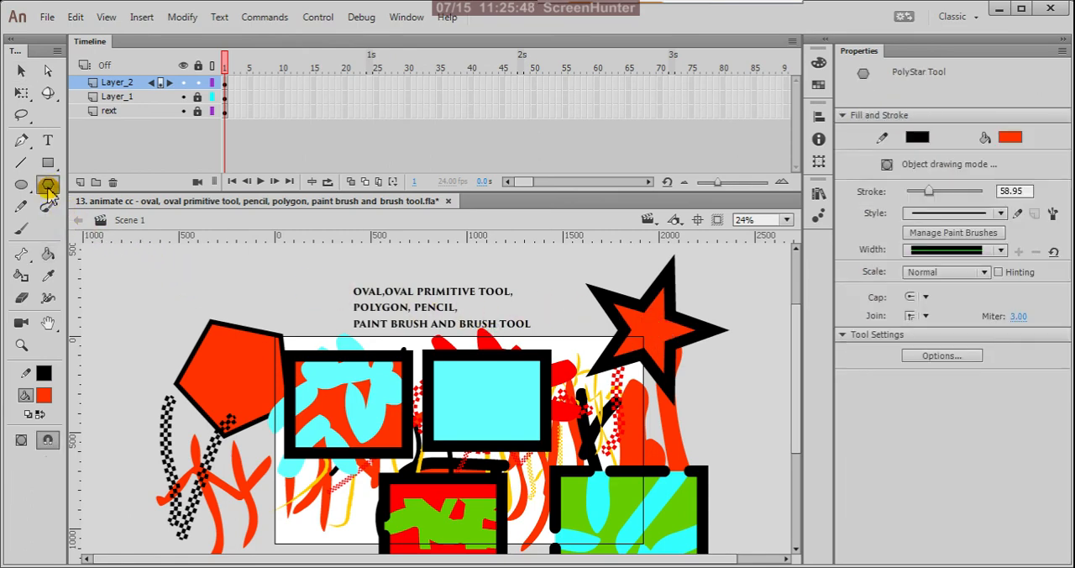
{"action": "left_click", "coordinate": [940, 356]}
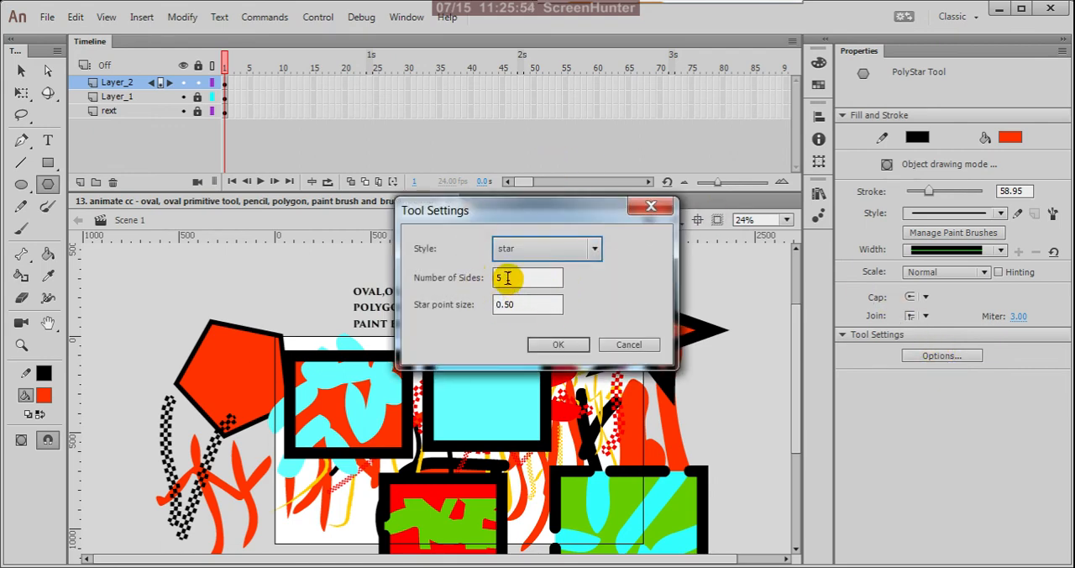
{"action": "left_click_drag", "start_coordinate": [507, 278], "coordinate": [475, 284]}
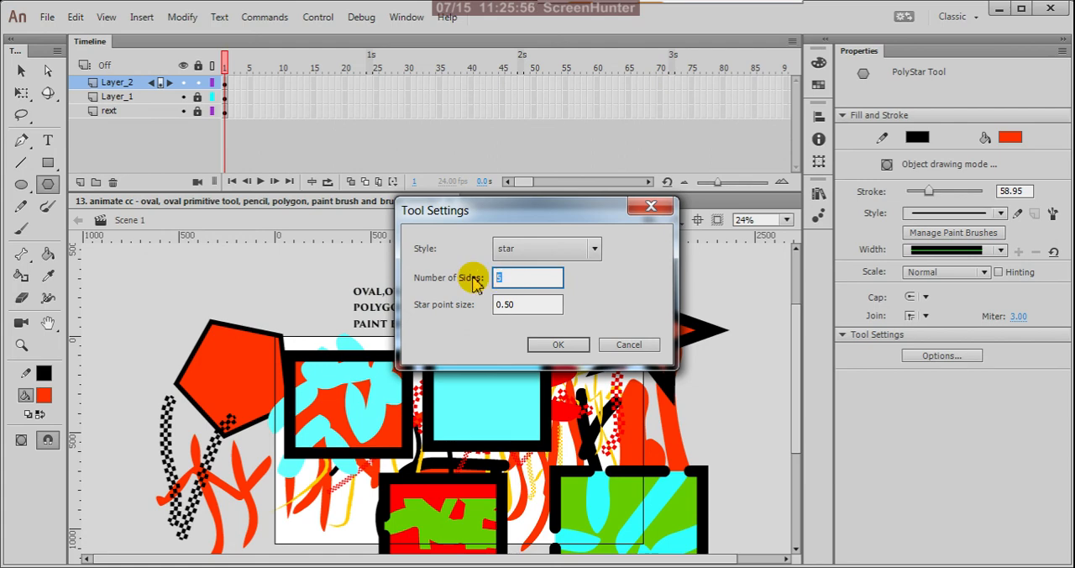
{"action": "left_click", "coordinate": [565, 346]}
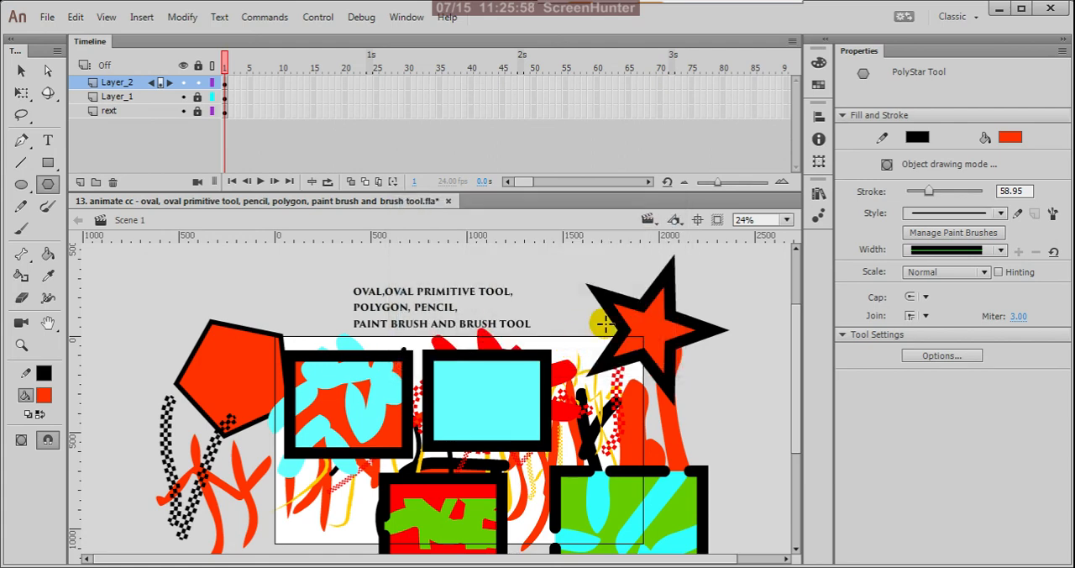
Set the stroke size to 1 and draw a nine-pointed star overlapping the two upper rectangles.
{"action": "left_click", "coordinate": [1011, 192]}
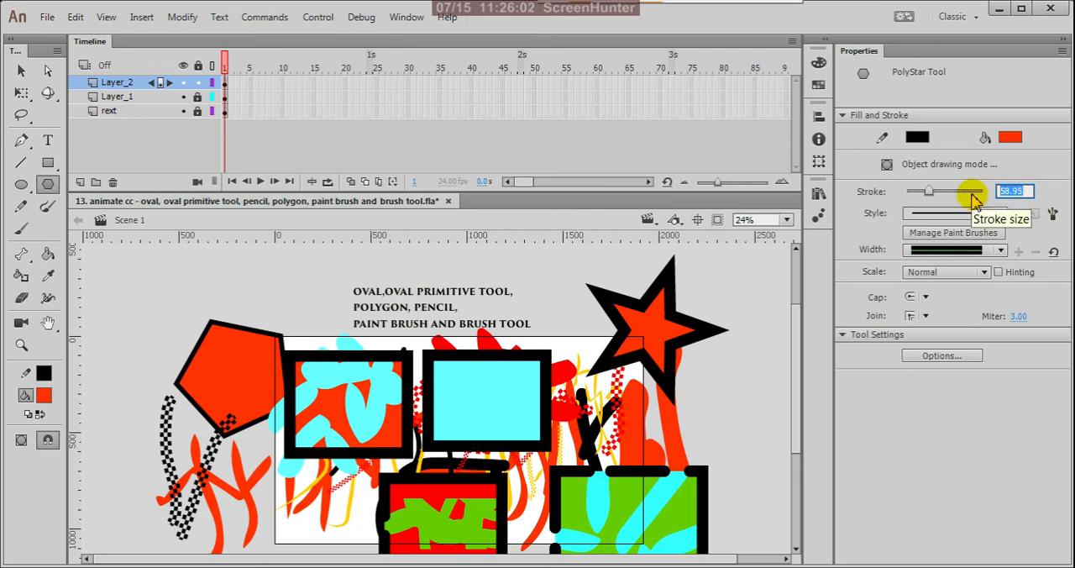
{"action": "type", "text": "1"}
{"action": "key", "text": "Return"}
{"action": "key", "text": "ctrl+minus"}
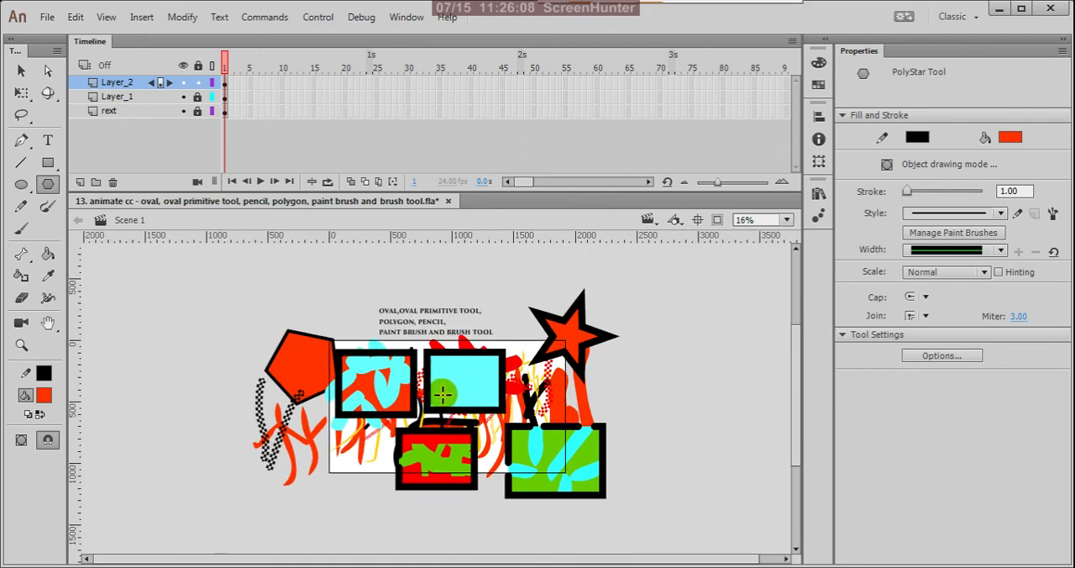
{"action": "left_click_drag", "start_coordinate": [443, 393], "coordinate": [475, 403]}
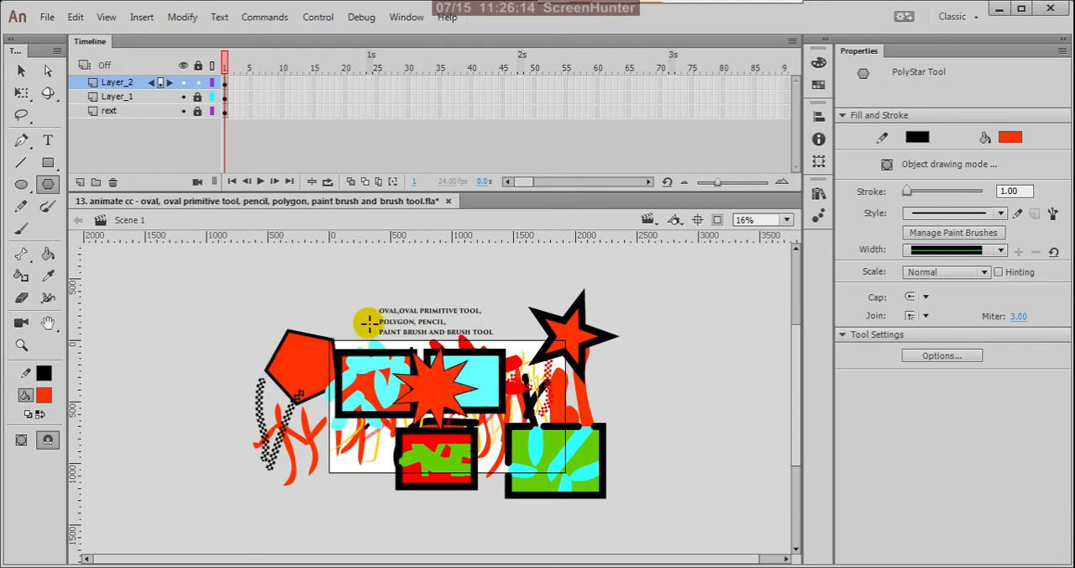
Save the document with the finished stars and lock Layer_2.
{"action": "key", "text": "v"}
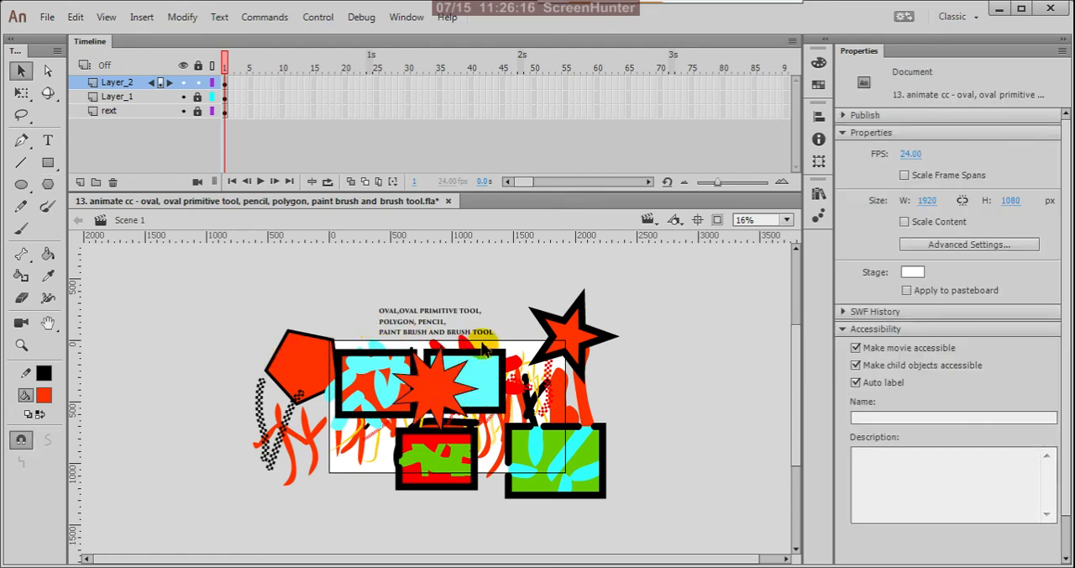
{"action": "scroll", "coordinate": [453, 350], "scroll_direction": "up", "scroll_amount": 1}
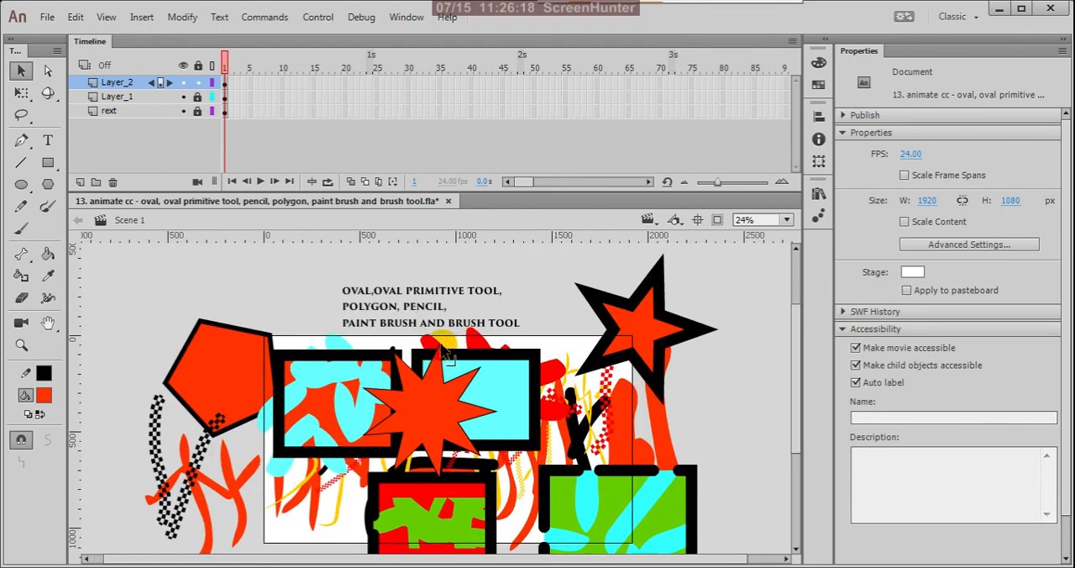
{"action": "left_click", "coordinate": [233, 274]}
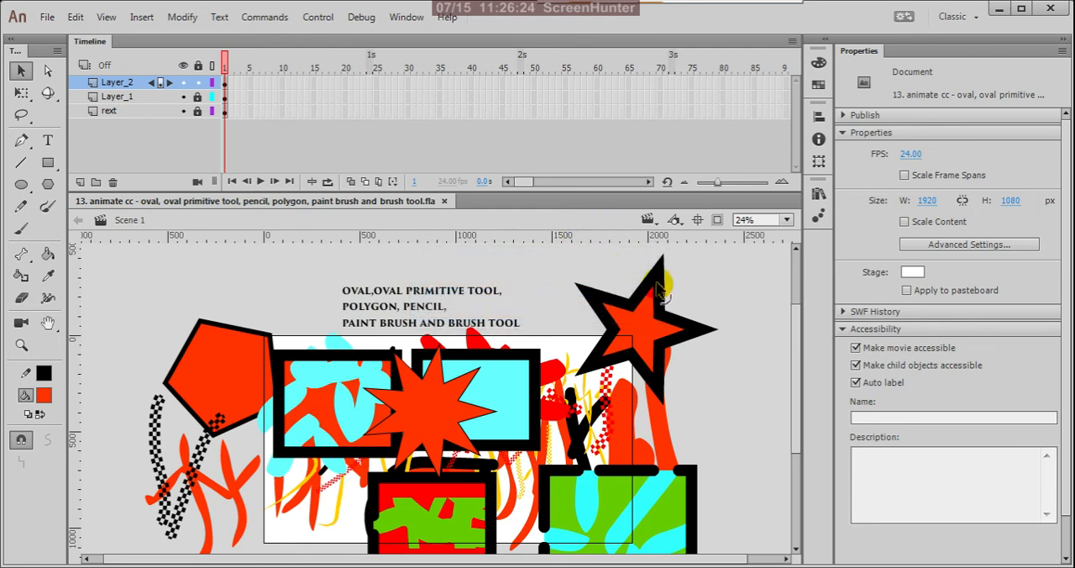
{"action": "scroll", "coordinate": [445, 281], "scroll_direction": "down", "scroll_amount": 2}
{"action": "left_click", "coordinate": [197, 84]}
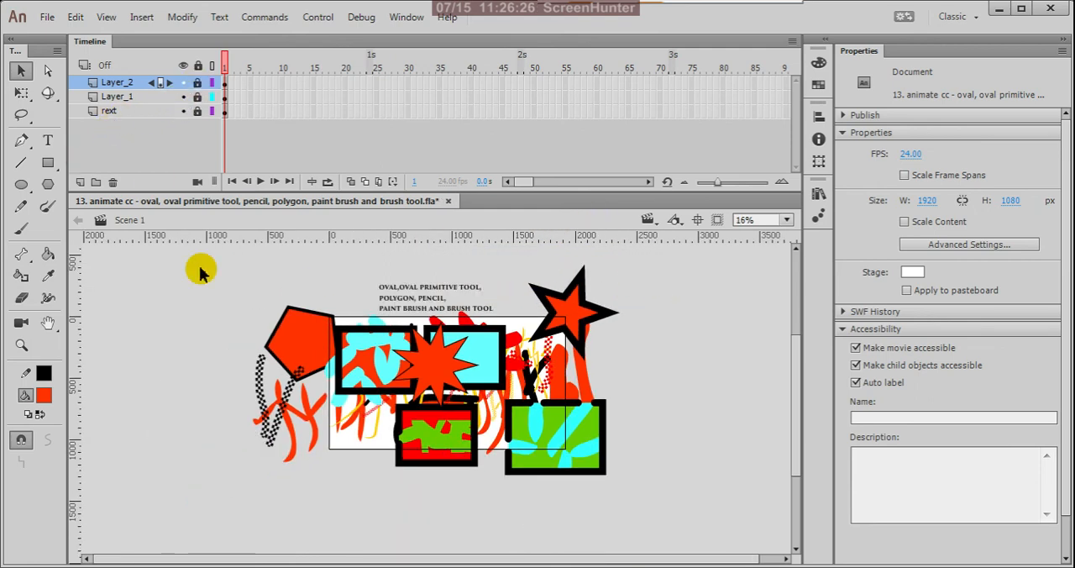
{"action": "scroll", "coordinate": [425, 319], "scroll_direction": "up", "scroll_amount": 2}
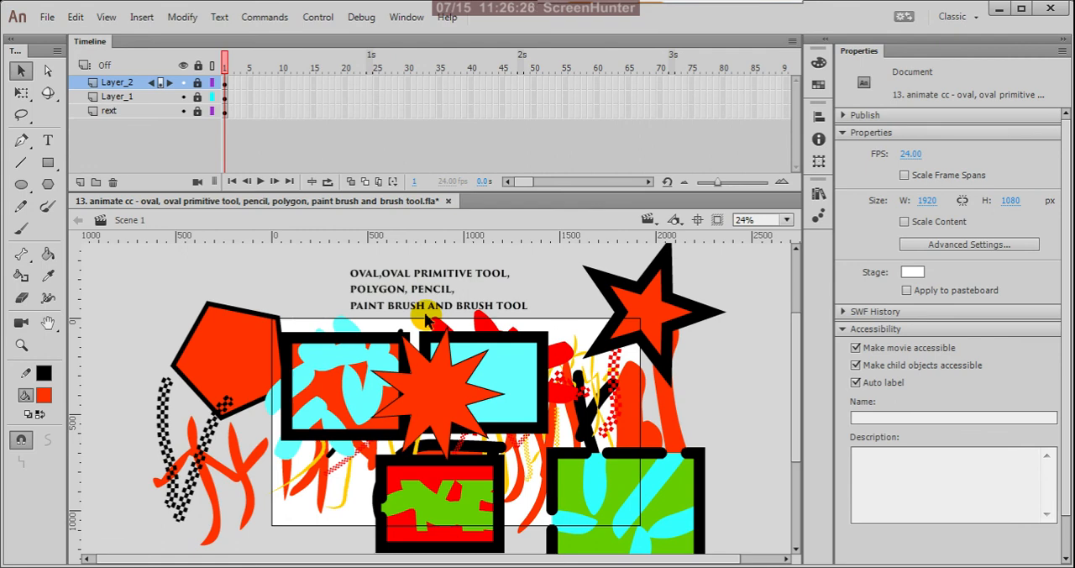